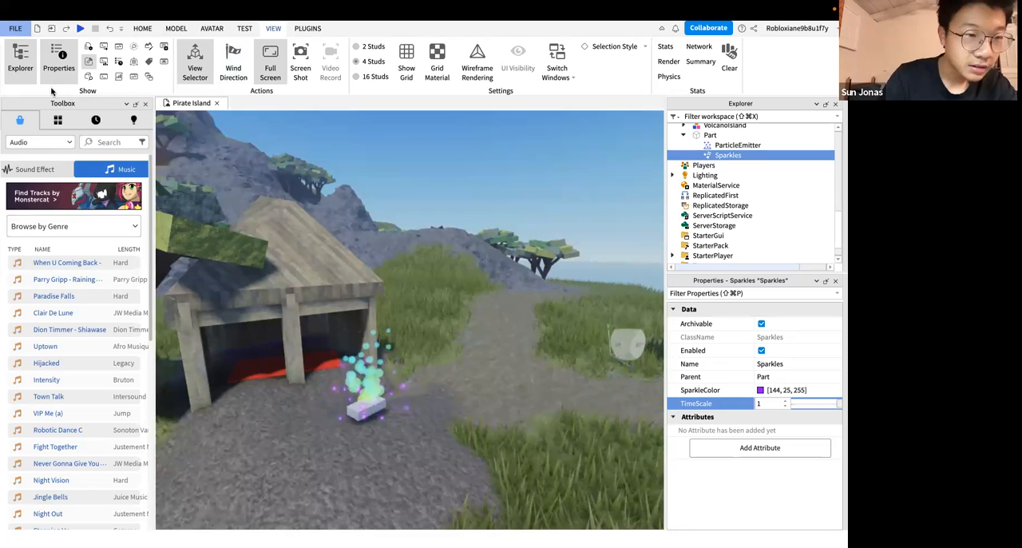
click(15, 28)
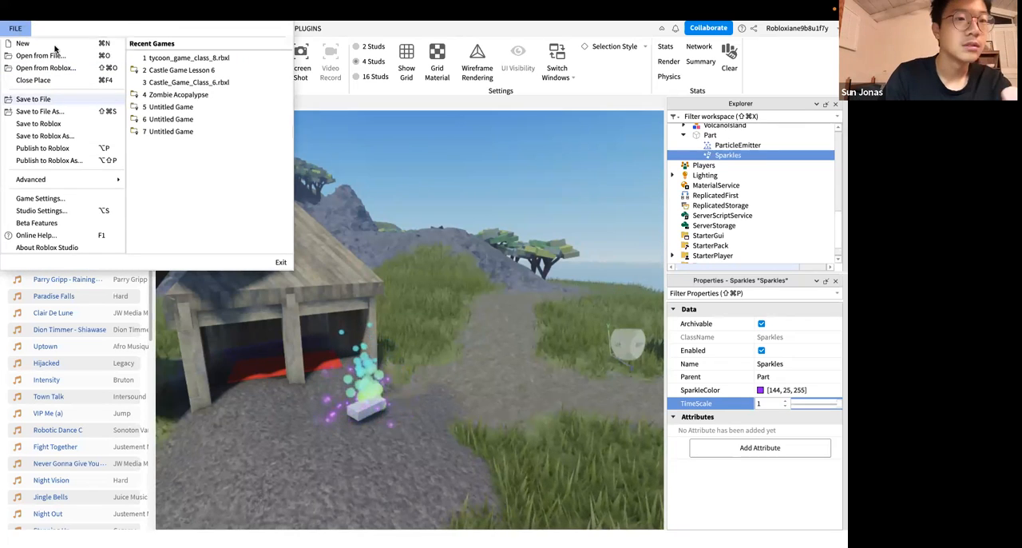
key(Escape)
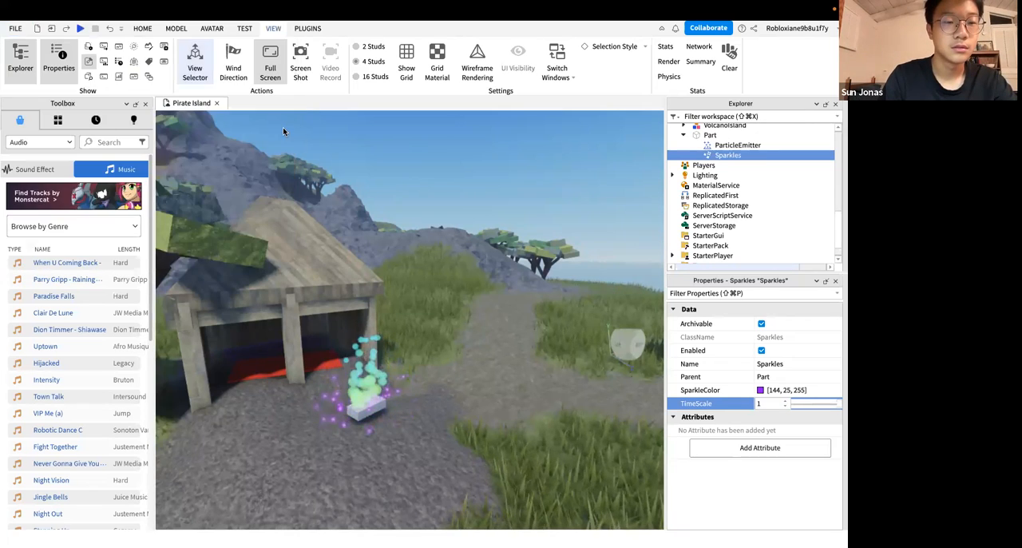
key(ctrl+Right)
key(ctrl+Left)
key(ctrl+Left)
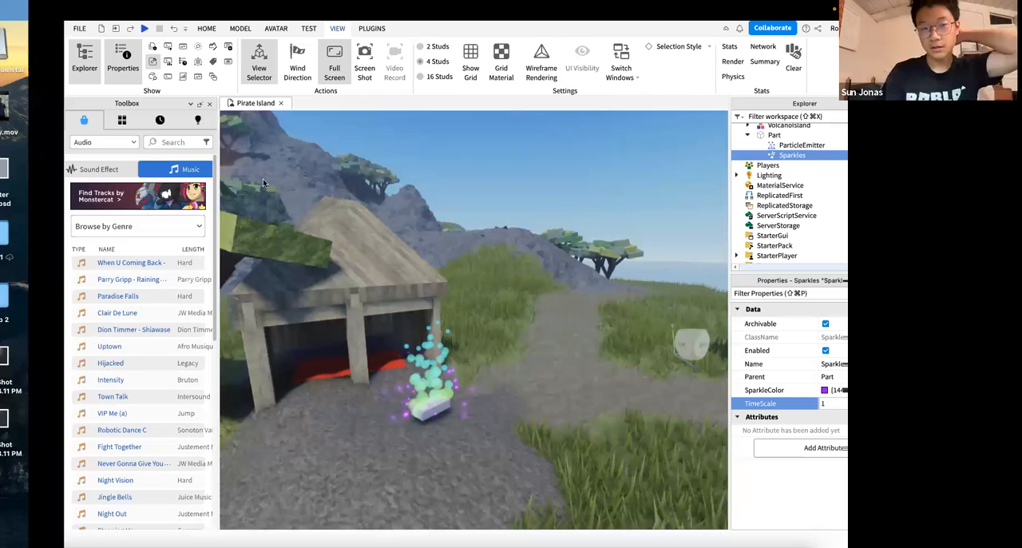
key(ctrl+Left)
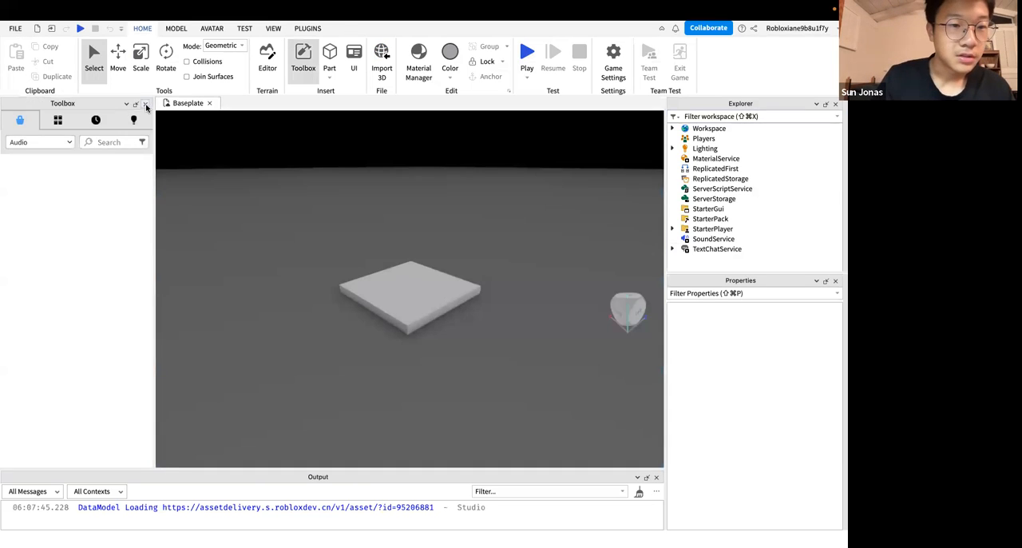
Close the Toolbox and close the Baseplate place without saving its changes
click(146, 105)
click(54, 103)
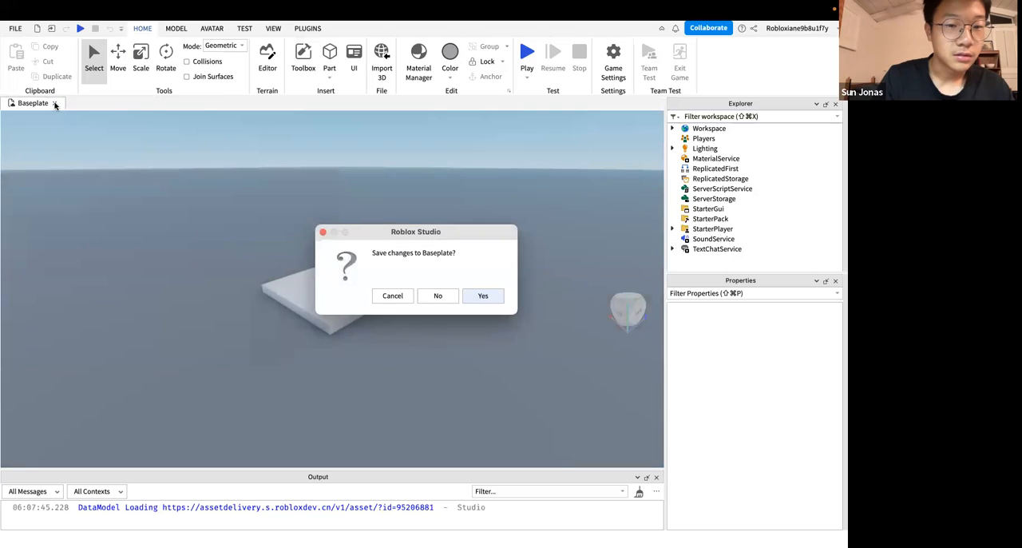
click(424, 298)
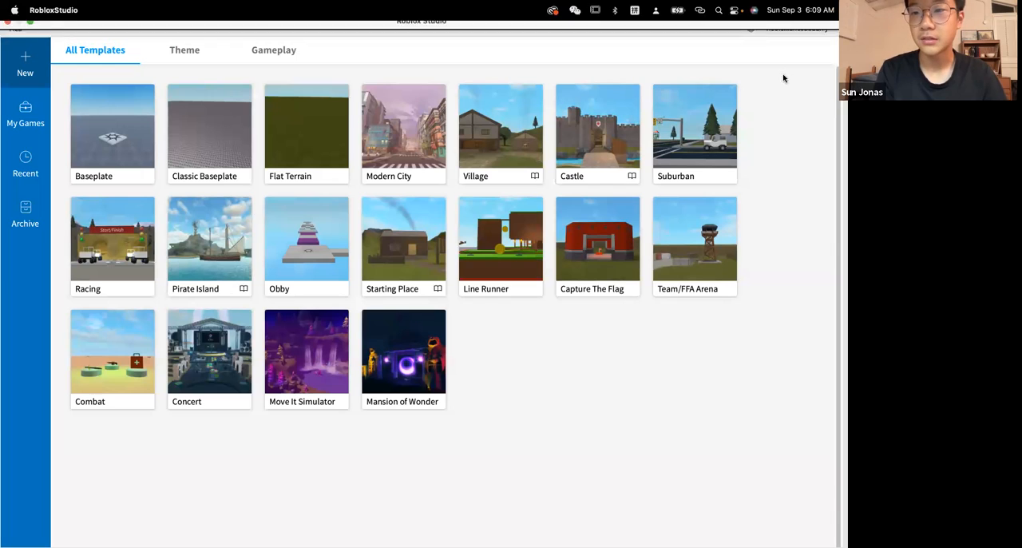
Create a new place from the Pirate Island template
click(800, 29)
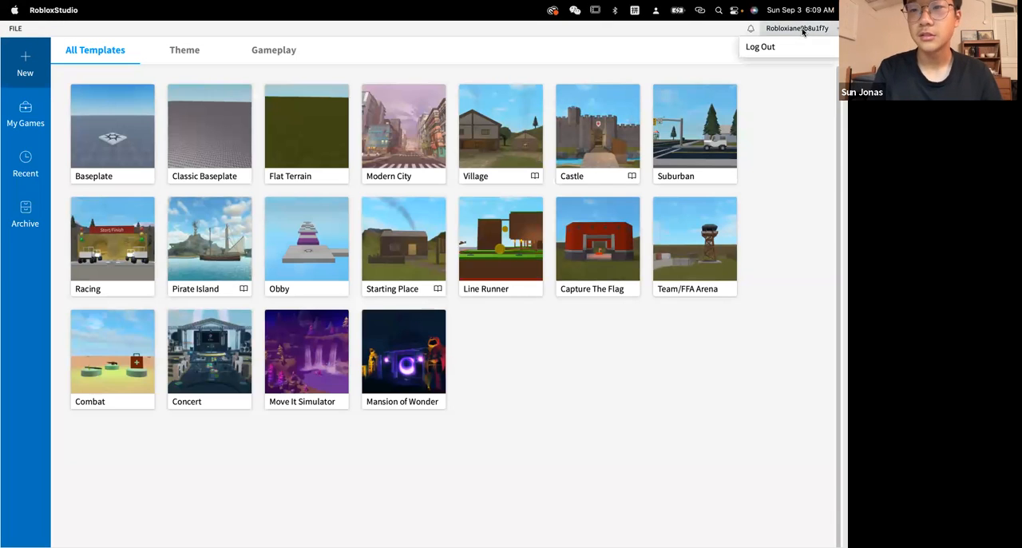
click(803, 30)
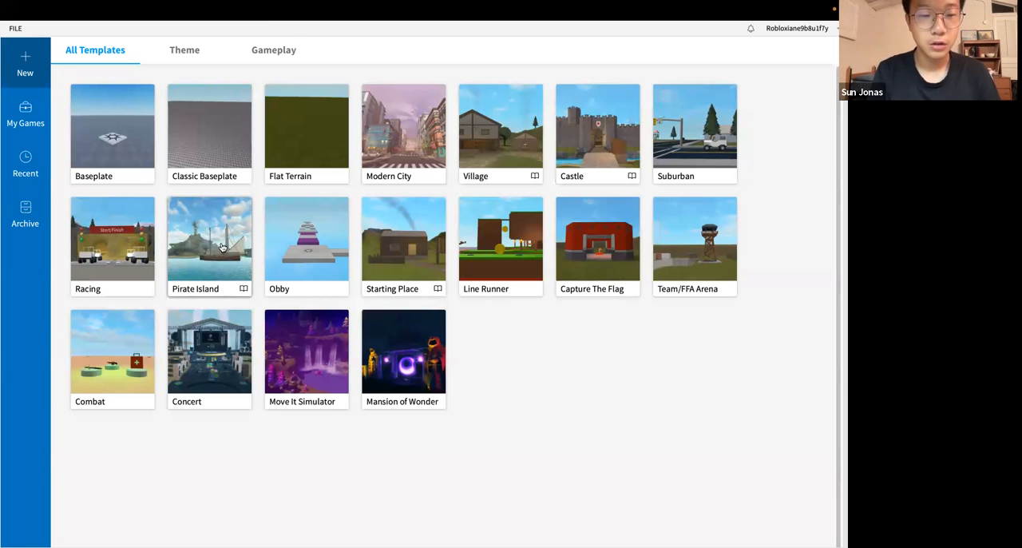
click(249, 235)
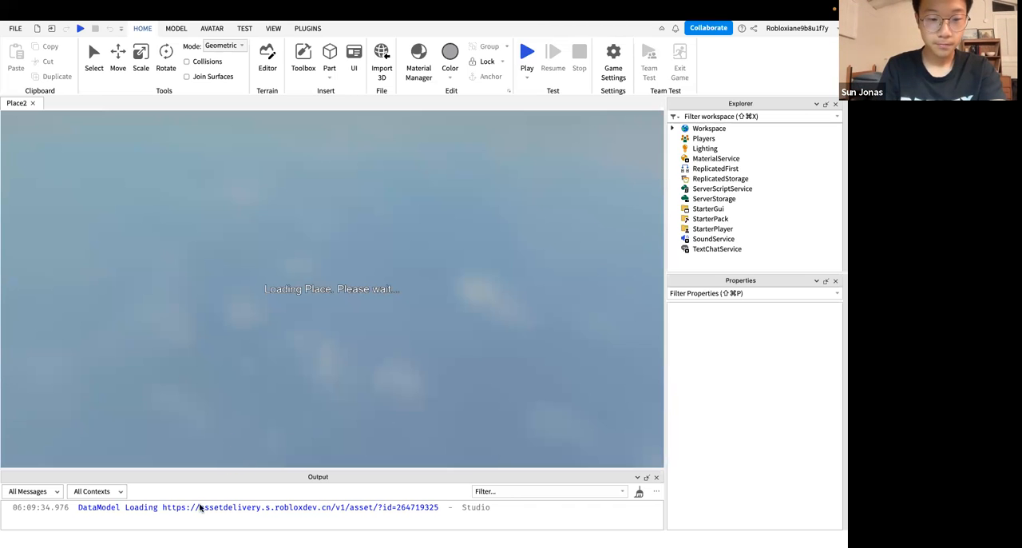
Check the available Wi-Fi networks and return to the newly created place
key(ctrl+Right)
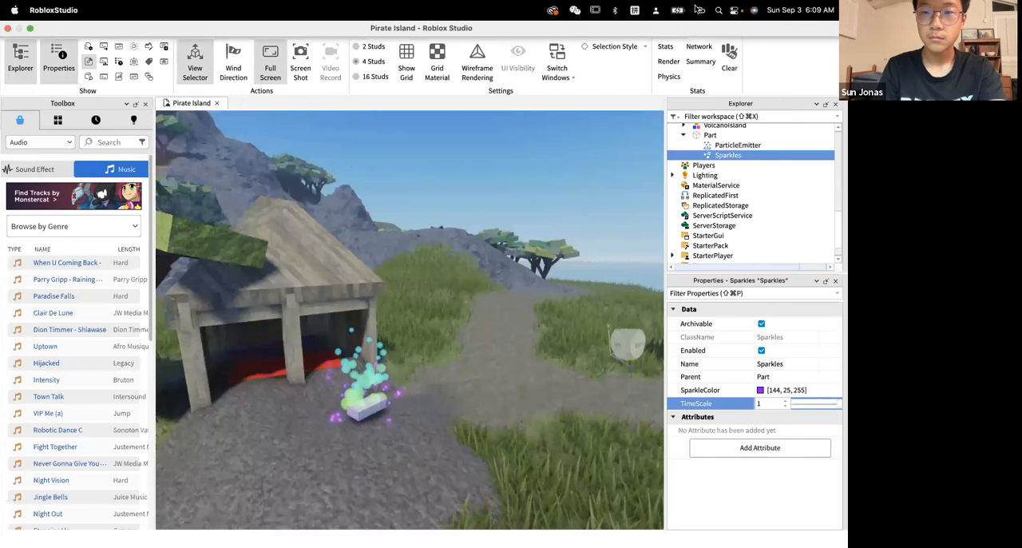
click(699, 10)
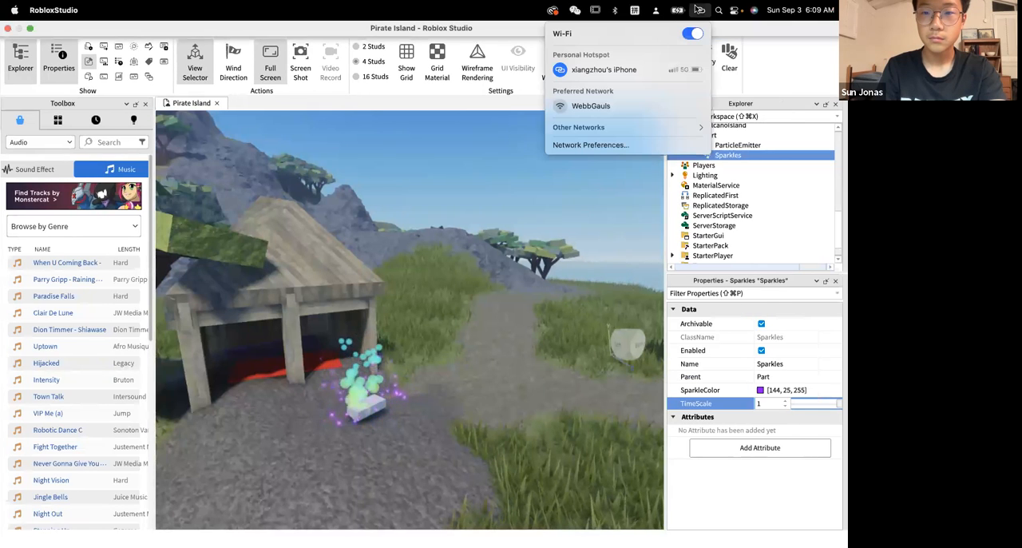
click(307, 391)
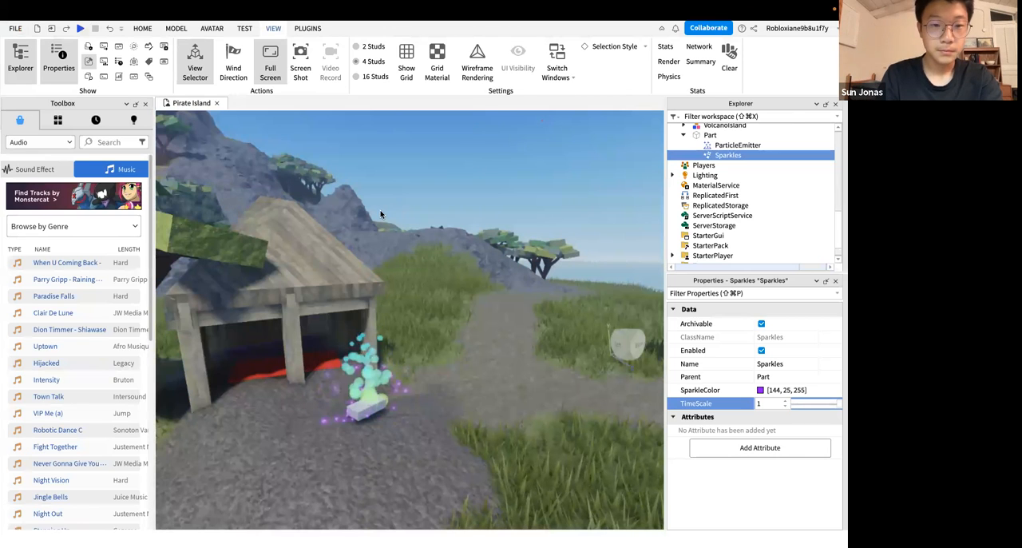
key(ctrl+Left)
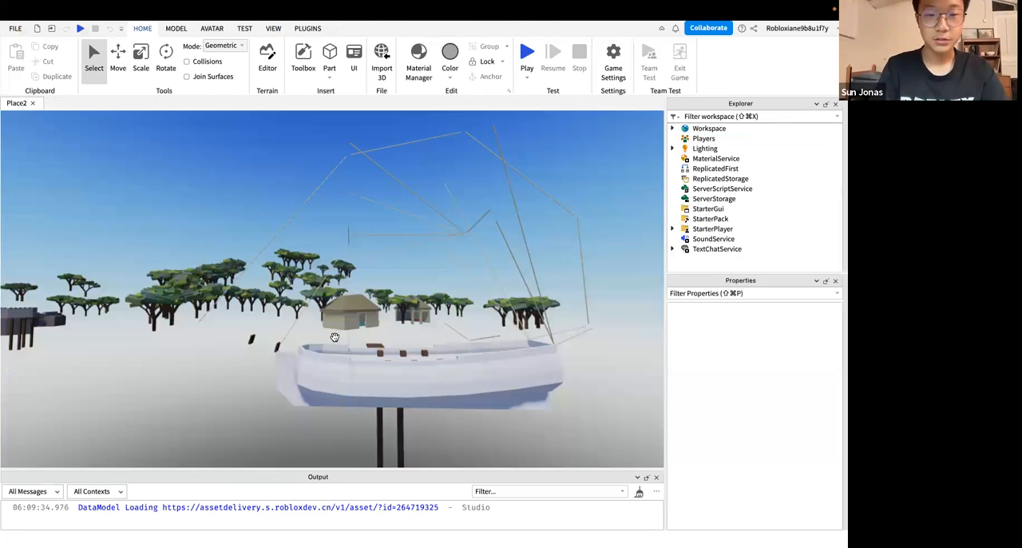
Fly from the ship to the wooden hut on the volcano island and examine its outer walls from several angles
click(335, 337)
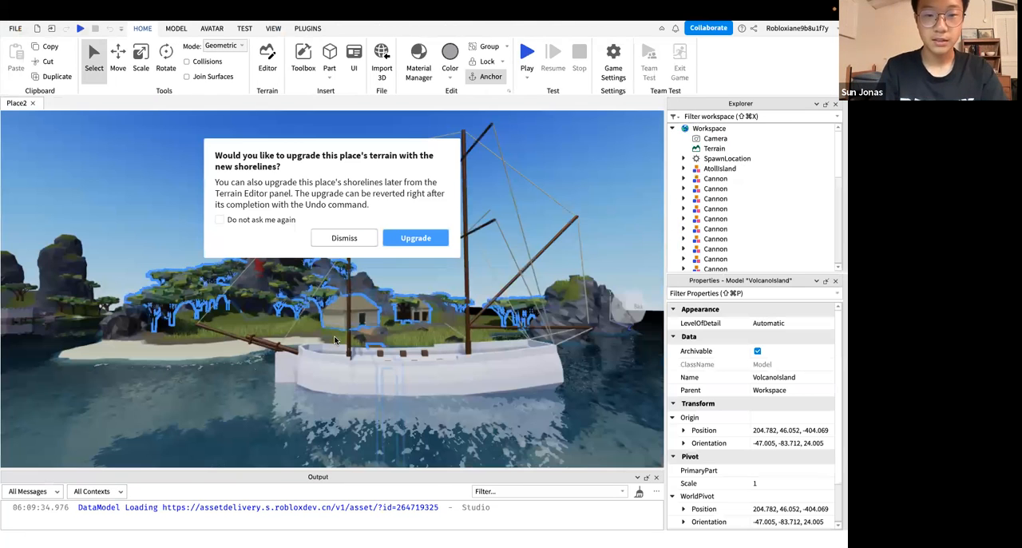
click(335, 339)
key(w)
right_drag(334, 339, 388, 342)
click(388, 343)
key(w)
key(w)
key(w)
key(s)
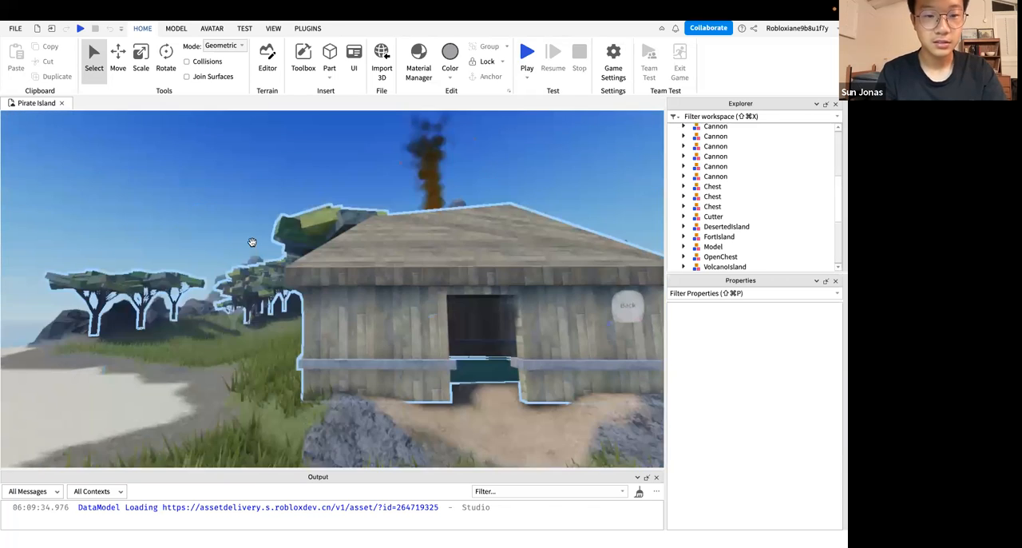
right_drag(252, 242, 210, 290)
key(w)
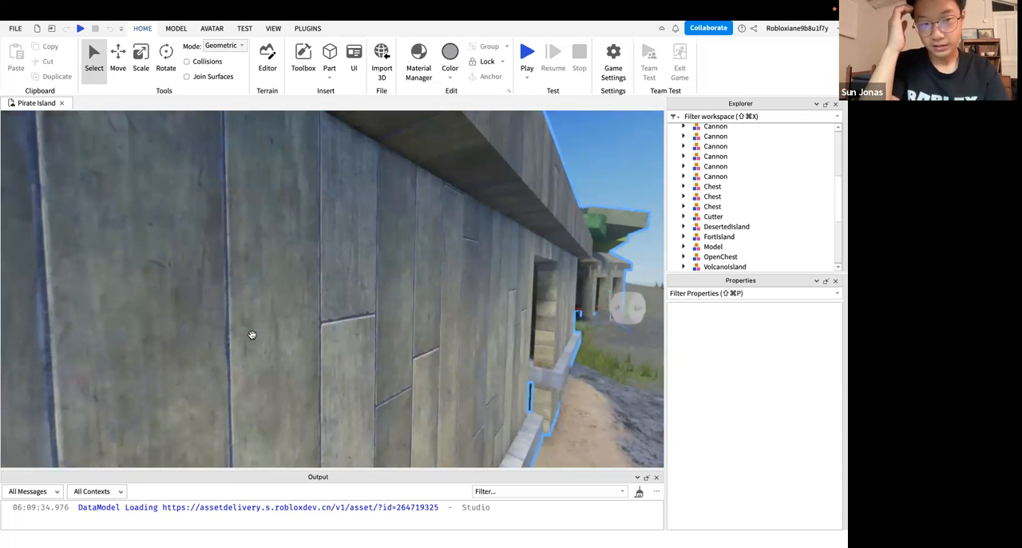
right_drag(250, 334, 251, 334)
right_drag(312, 413, 312, 413)
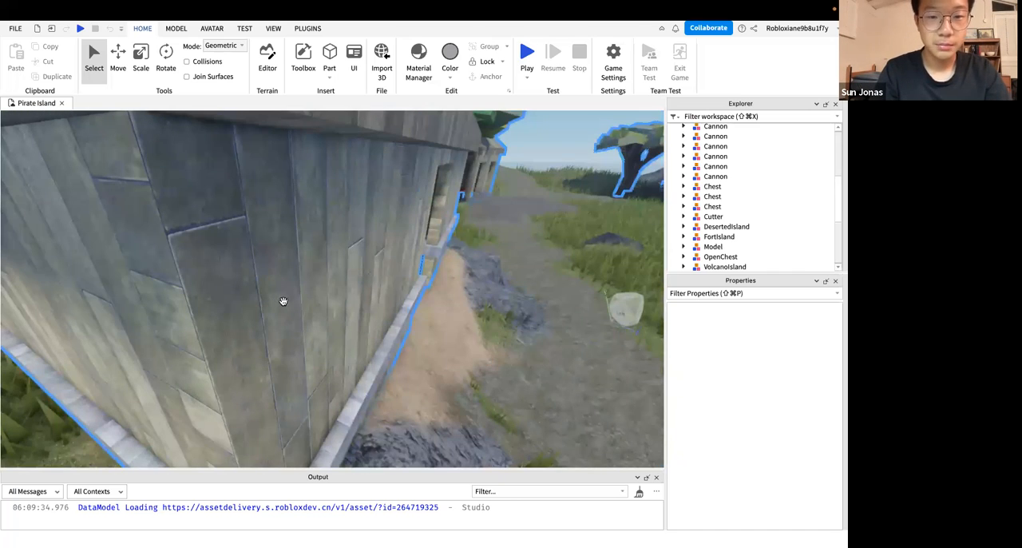
right_drag(276, 304, 277, 305)
scroll(276, 305, down, 5)
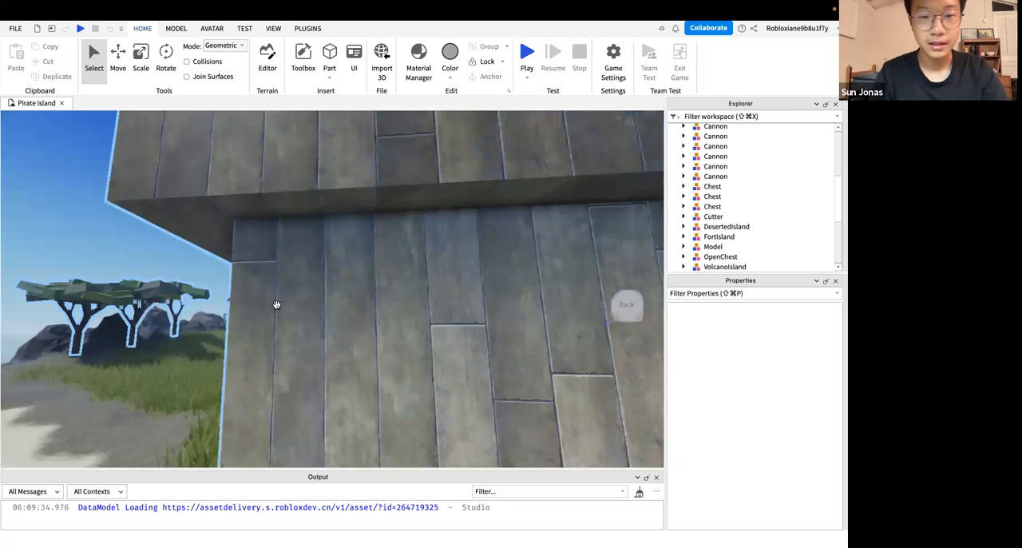
scroll(288, 303, down, 5)
right_drag(400, 336, 400, 339)
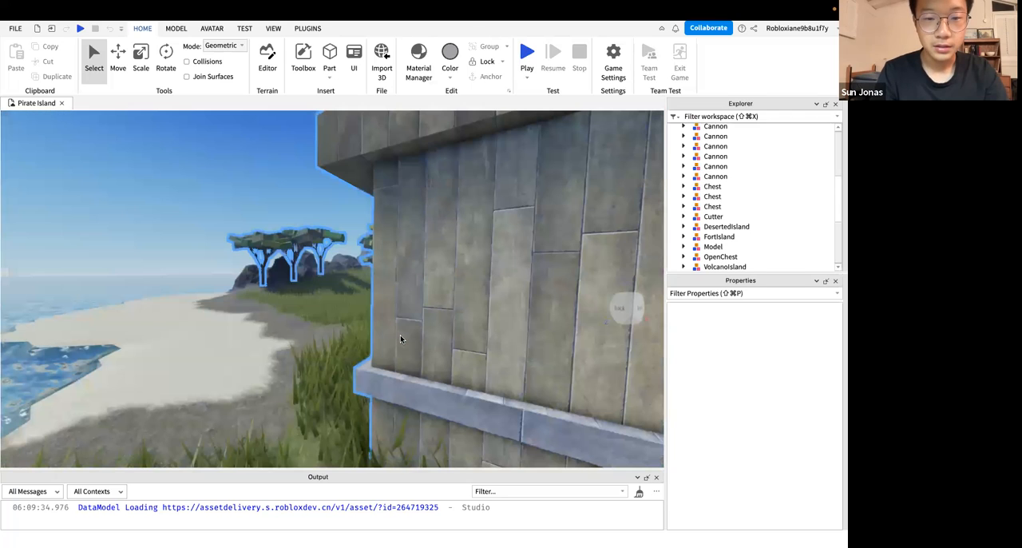
right_drag(400, 338, 400, 336)
right_drag(321, 378, 301, 281)
Fly up over the volcano island and examine its grassy clearing, trees and rocks from above
key(w)
key(w)
key(s)
key(a)
key(a)
key(s)
key(w)
key(w)
key(w)
key(s)
key(w)
key(w)
scroll(445, 216, down, 5)
right_drag(445, 216, 384, 231)
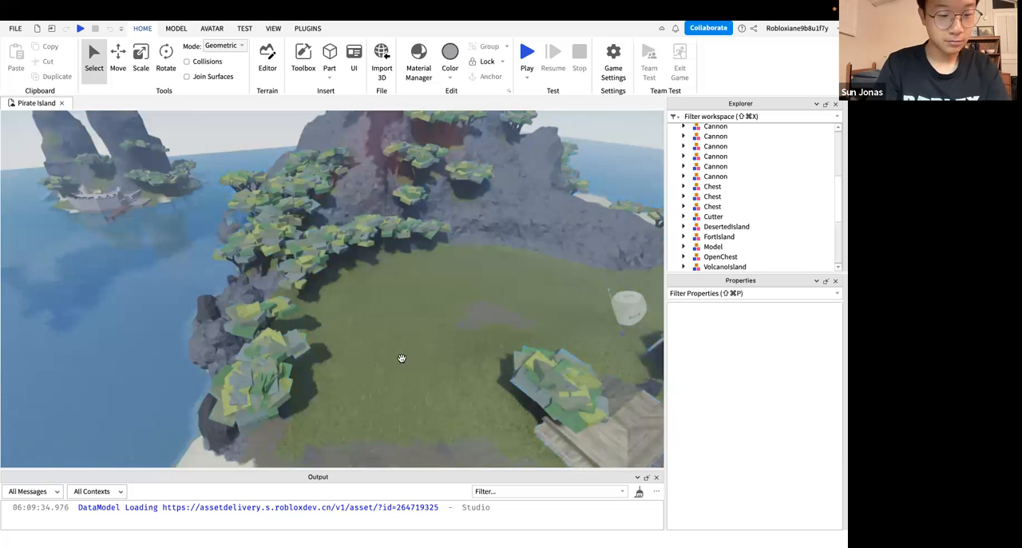
Examine the island's trees, the smoking volcano and the beach beside the moored ship
scroll(400, 357, down, 5)
scroll(401, 357, up, 6)
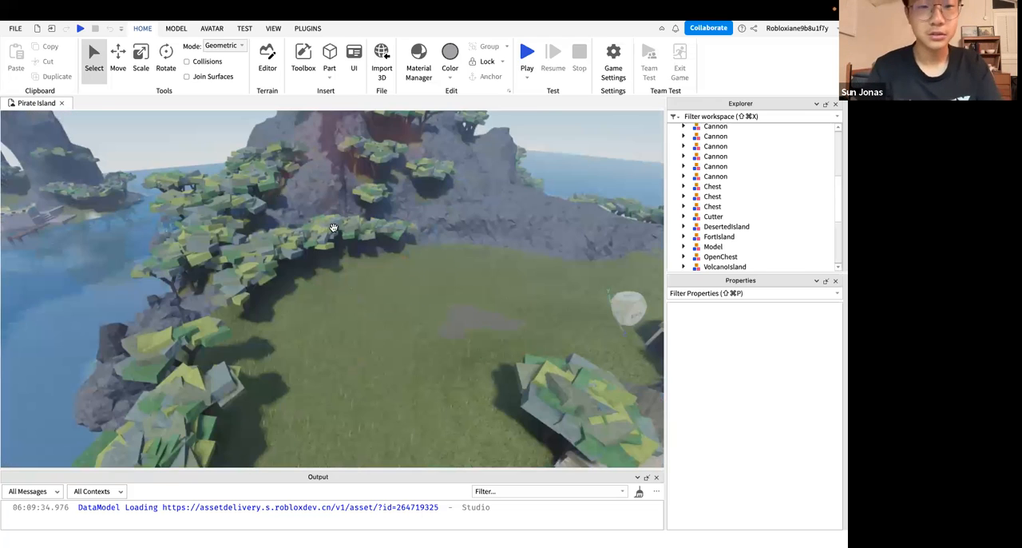
right_drag(348, 230, 348, 289)
scroll(426, 287, up, 1)
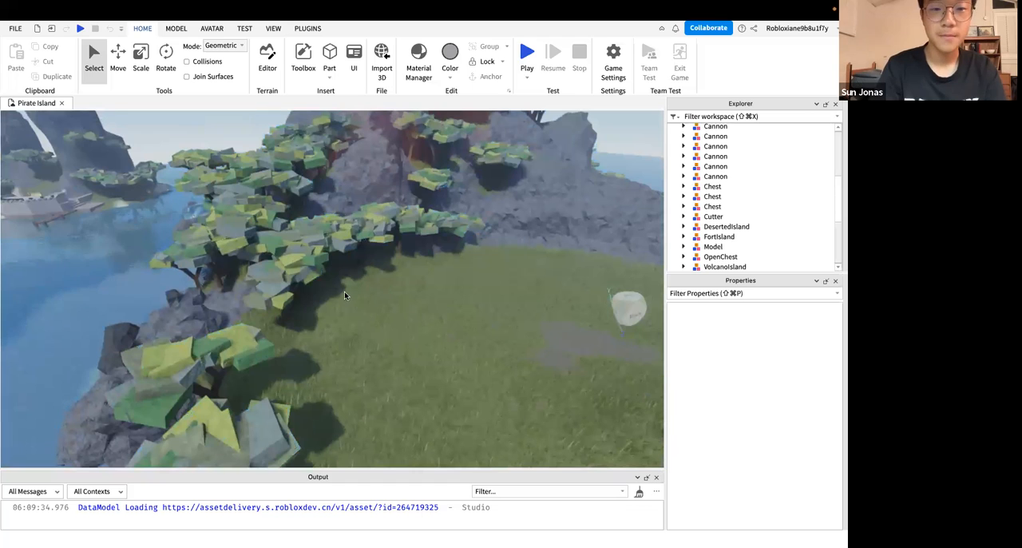
scroll(344, 292, down, 5)
scroll(331, 281, up, 5)
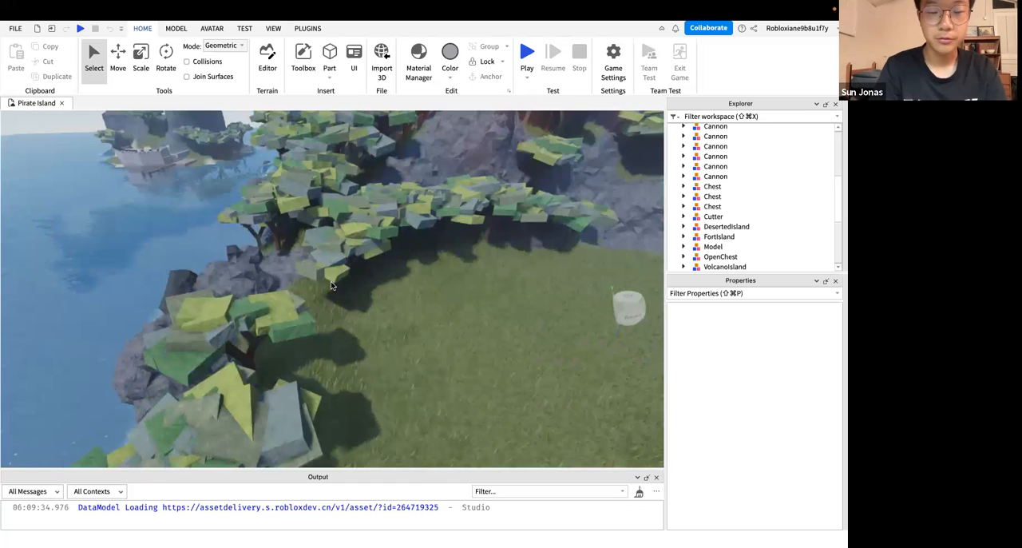
scroll(331, 296, up, 2)
right_drag(331, 307, 332, 306)
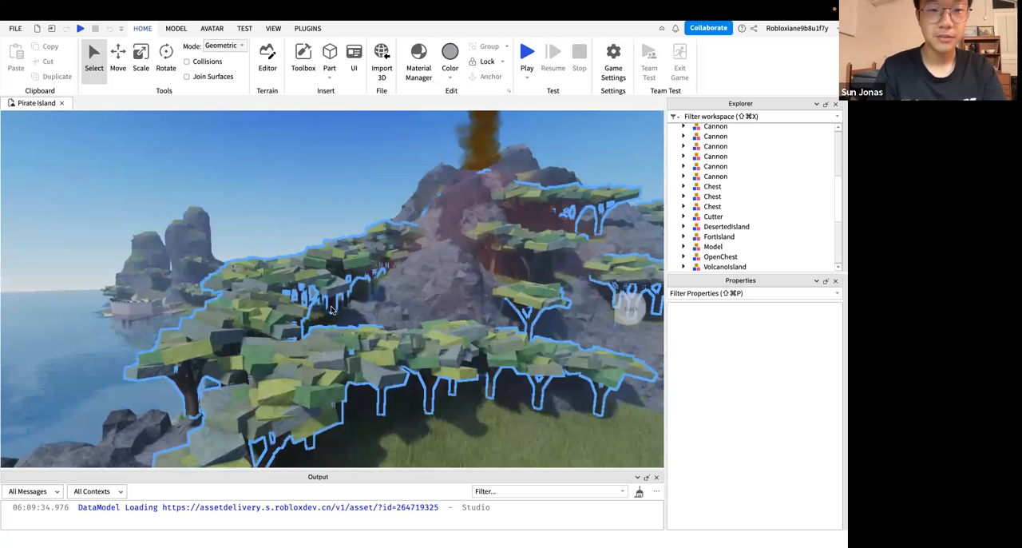
scroll(332, 309, up, 3)
scroll(332, 309, up, 2)
right_drag(332, 306, 209, 204)
scroll(332, 306, up, 3)
scroll(331, 307, up, 2)
scroll(331, 307, down, 3)
scroll(342, 311, up, 4)
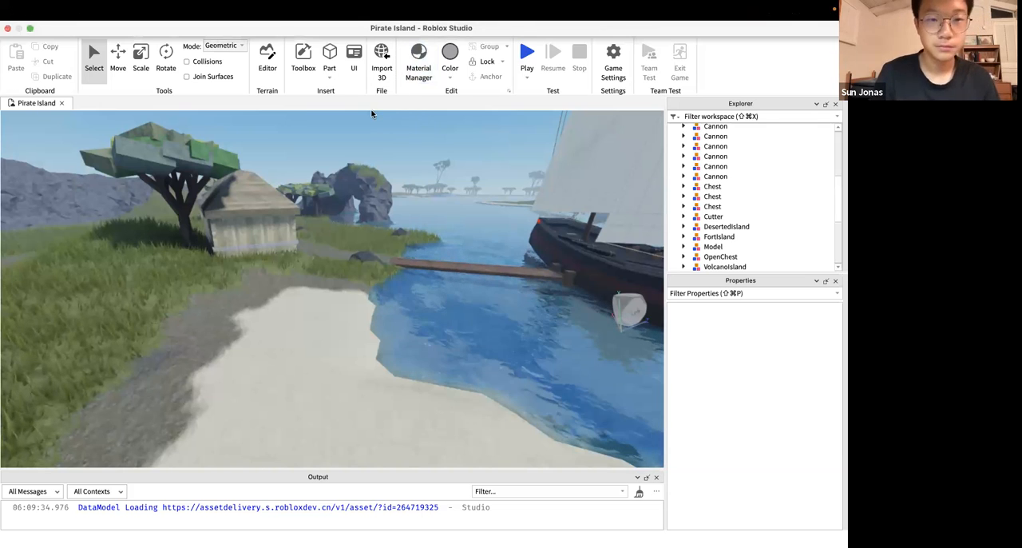
Close the newly created Pirate Island place without saving its changes
key(ctrl+Left)
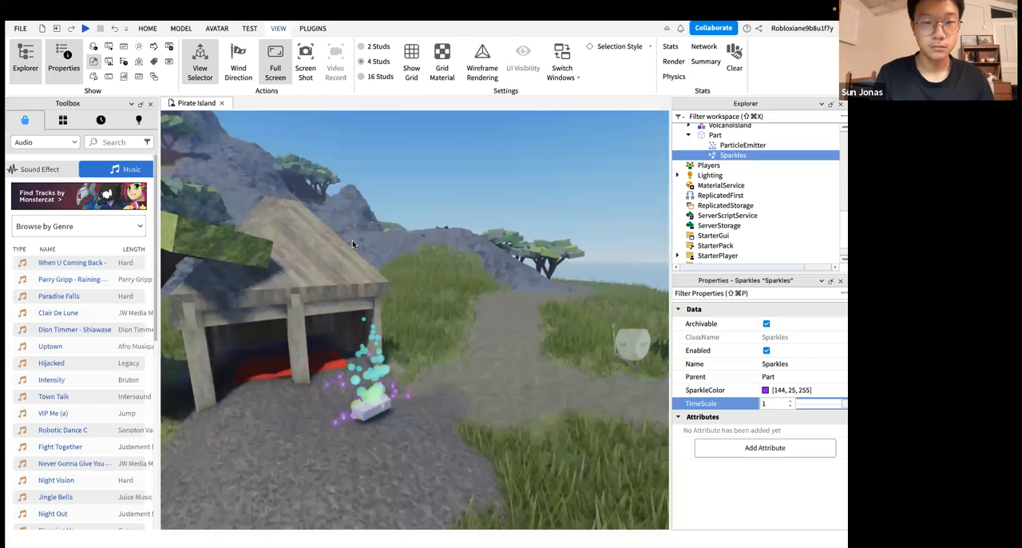
key(ctrl+Left)
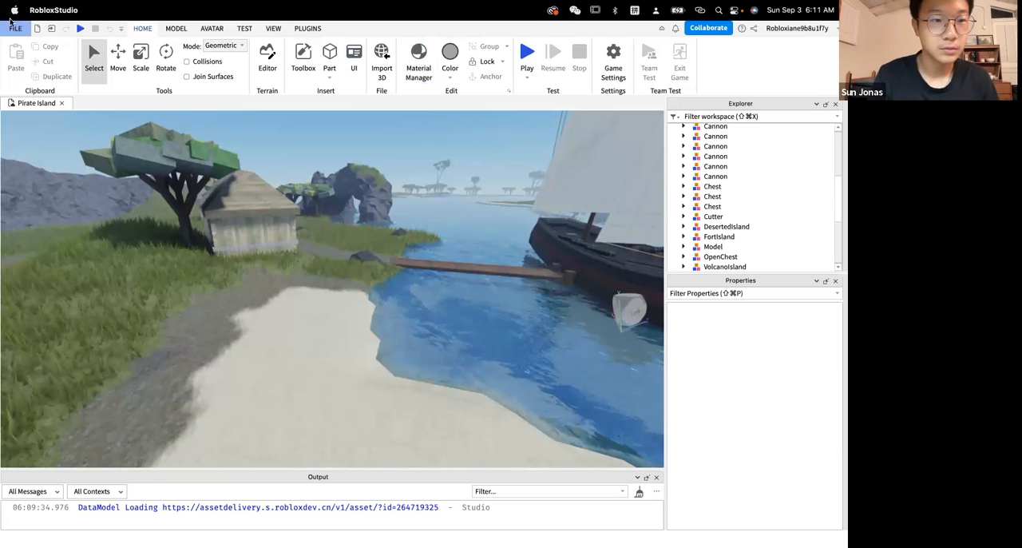
click(7, 29)
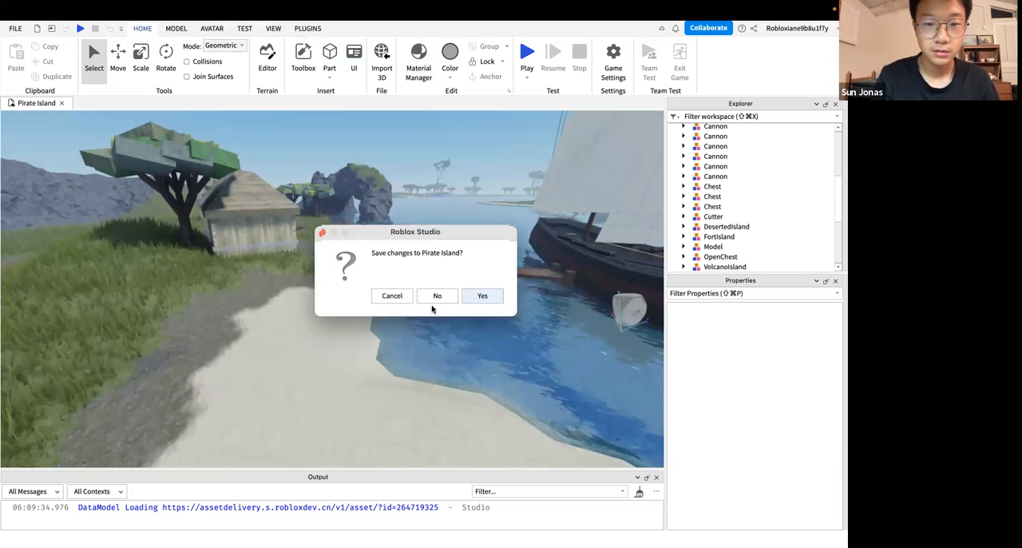
drag(429, 249, 440, 361)
click(450, 409)
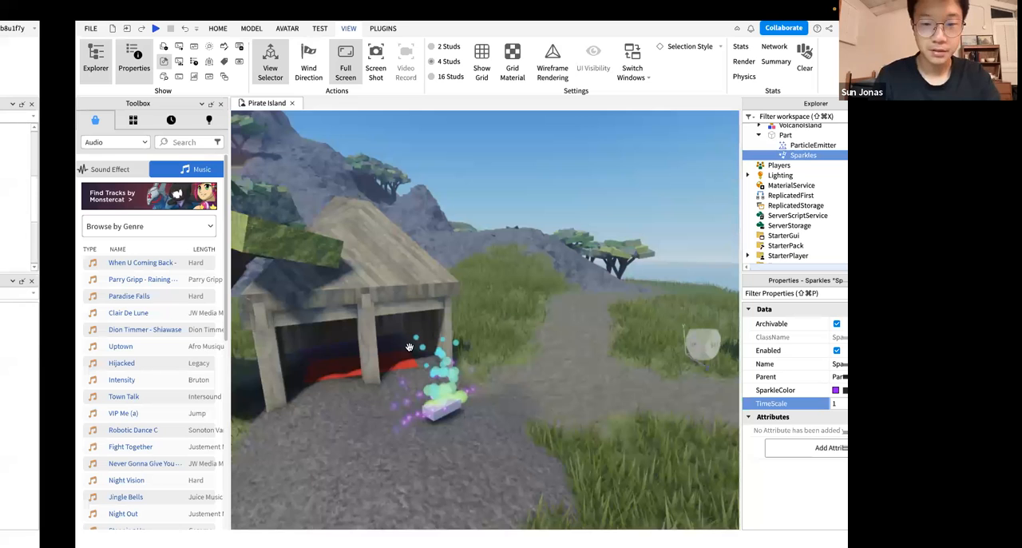
key(w)
right_drag(409, 346, 409, 346)
right_drag(257, 335, 683, 301)
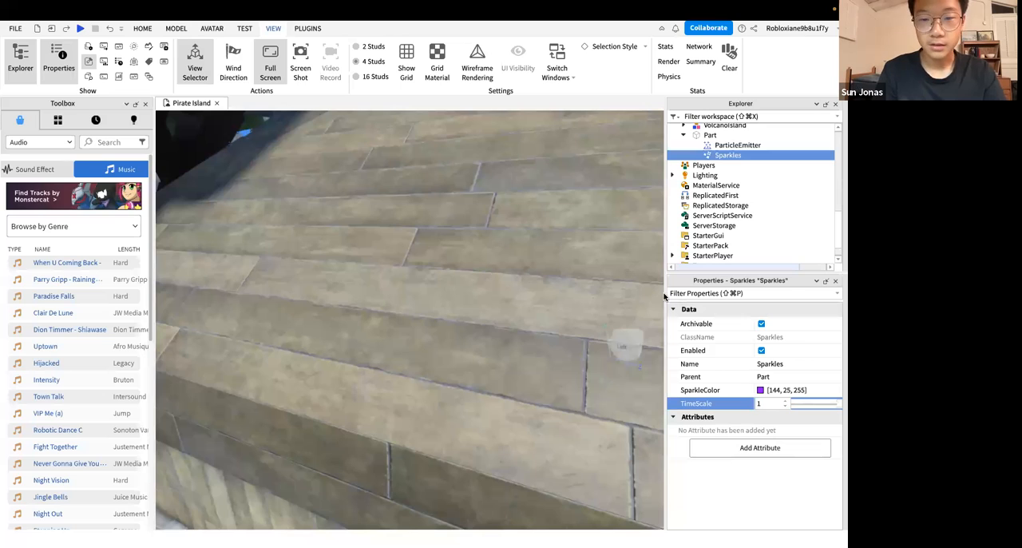
Switch to the slide presentation and advance from the pirate island slide to the Special Effects slide
key(ctrl+Right)
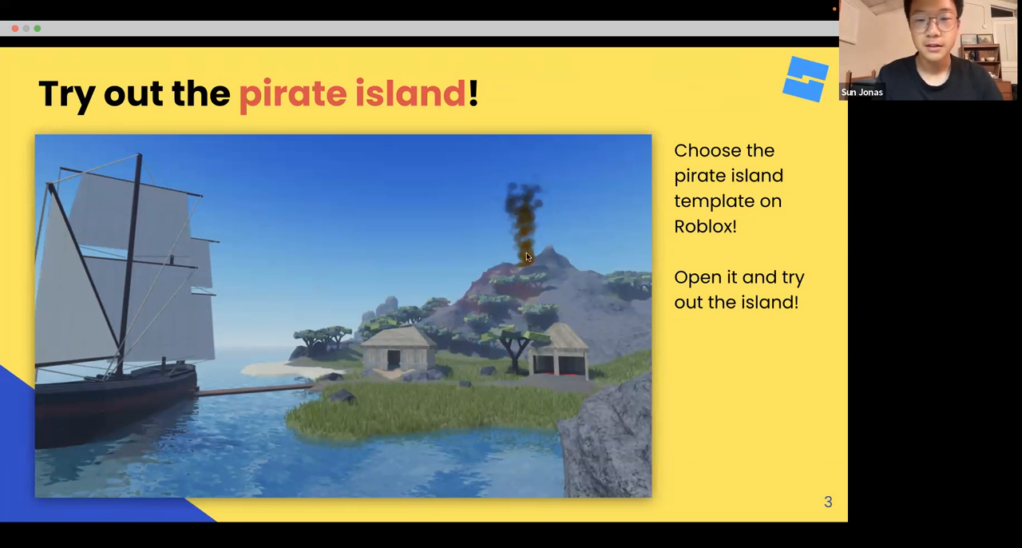
key(Right)
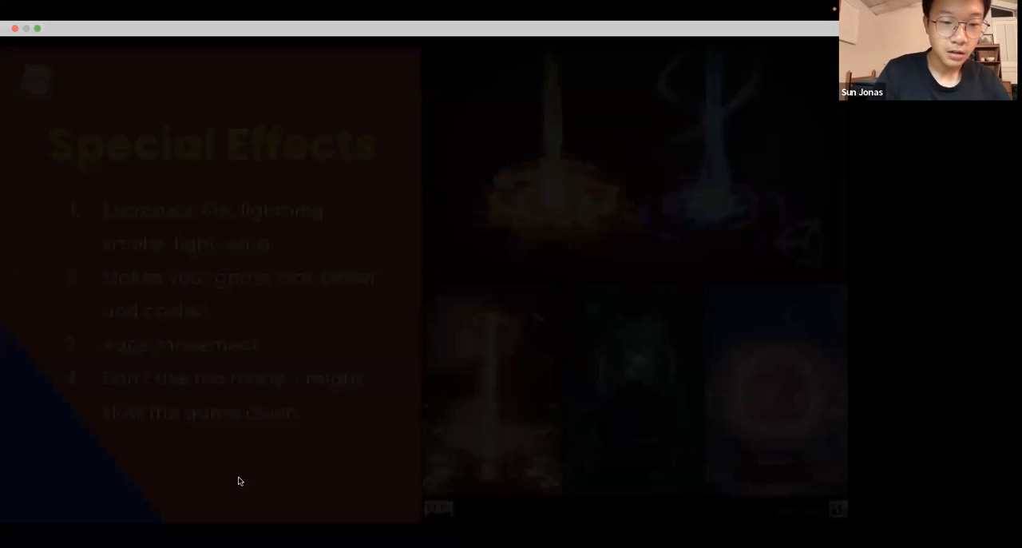
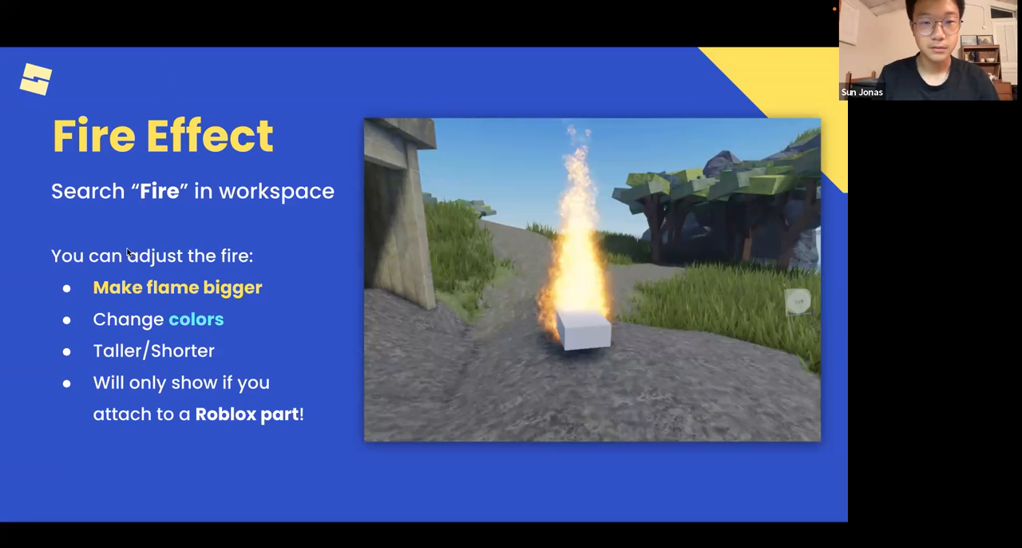
Page forward to the Smoke Effect slide and return to the Fire Effect slide
key(Right)
key(Right)
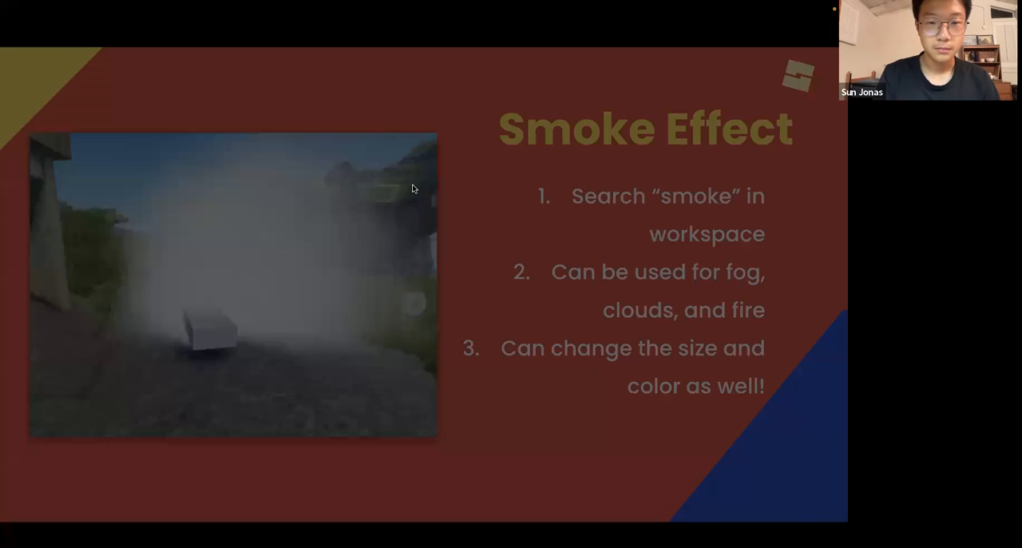
key(Left)
key(Left)
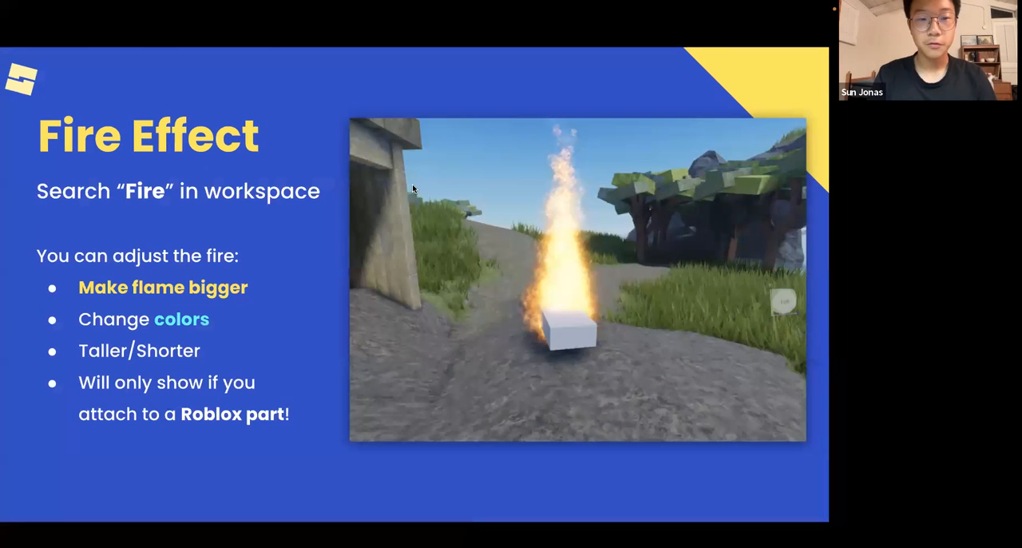
Switch to Roblox Studio and move the Pirate Island view to the path in front of the wooden hut
key(super+Tab)
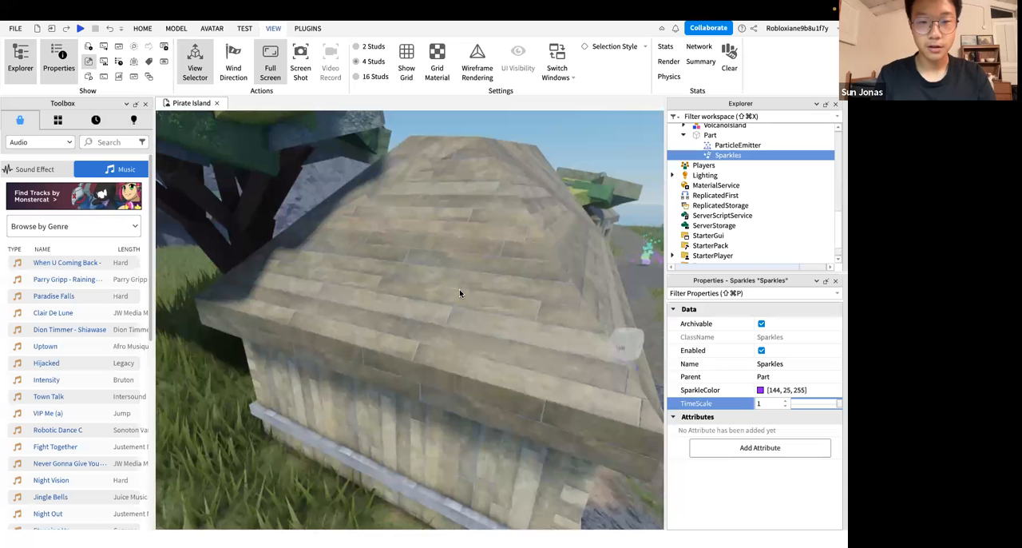
right_drag(459, 289, 460, 289)
scroll(400, 310, up, 4)
right_drag(401, 310, 451, 326)
scroll(451, 325, up, 5)
scroll(450, 325, down, 5)
scroll(450, 325, up, 4)
scroll(451, 326, up, 3)
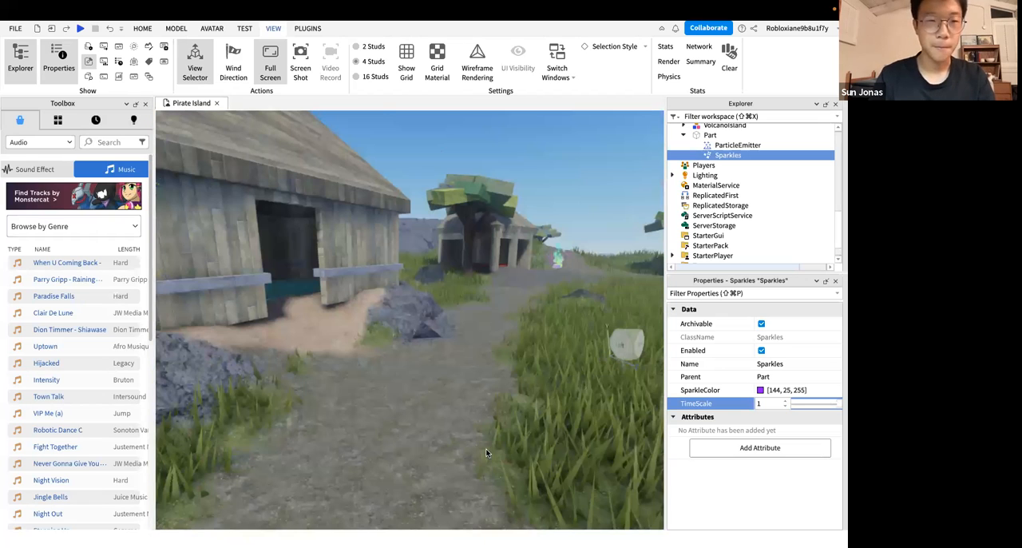
Close the Toolbox and clear the selection of the Sparkles object
click(145, 103)
click(271, 217)
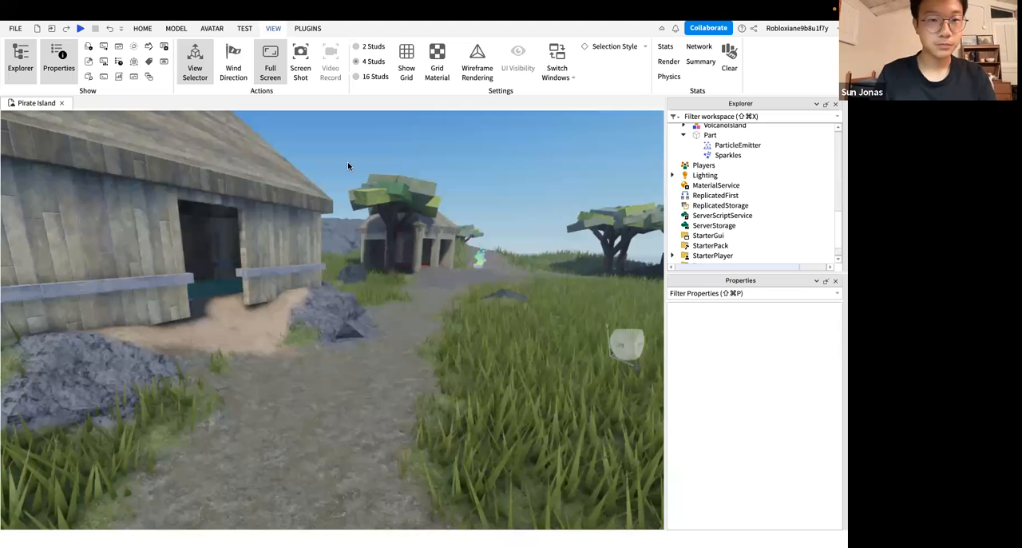
right_drag(348, 163, 117, 61)
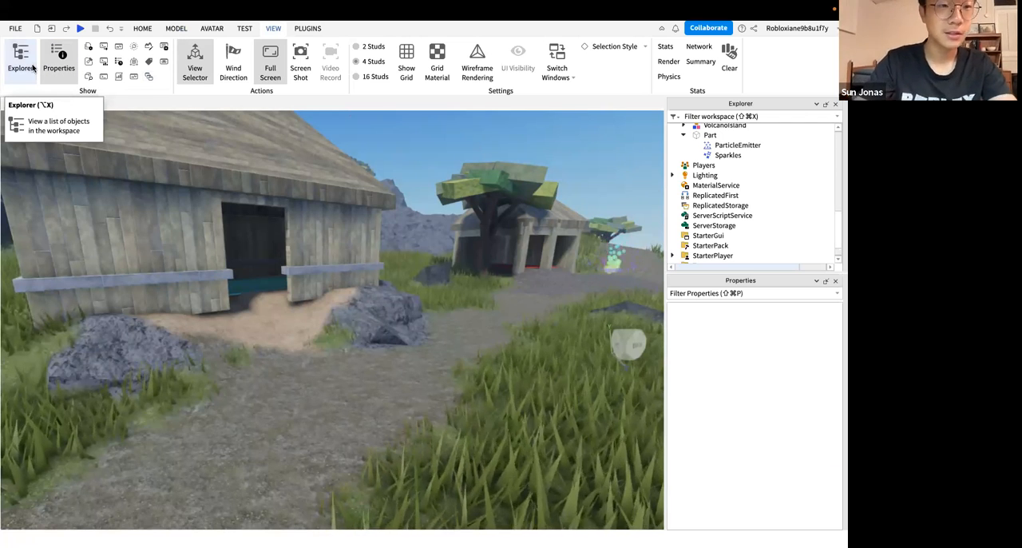
Hide and reshow the Explorer and Properties windows
click(84, 65)
click(83, 64)
click(61, 66)
click(22, 69)
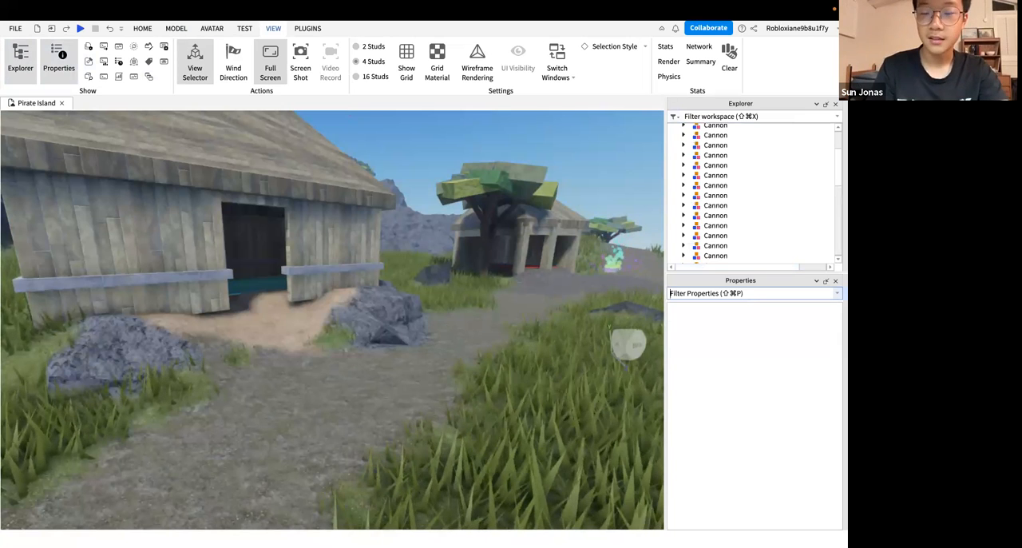
Collapse the Workspace tree in the Explorer
right_drag(373, 289, 373, 288)
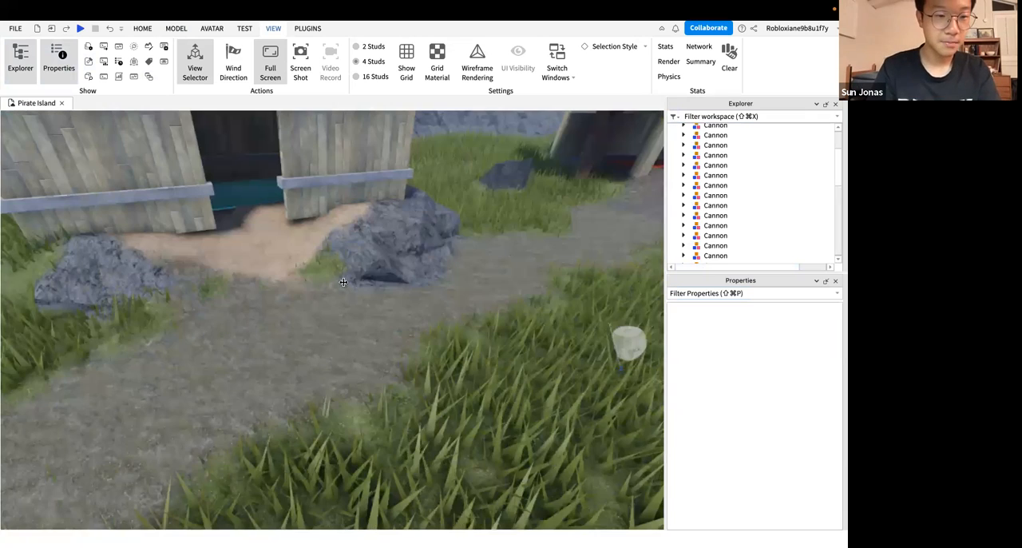
scroll(252, 263, down, 5)
scroll(170, 229, up, 2)
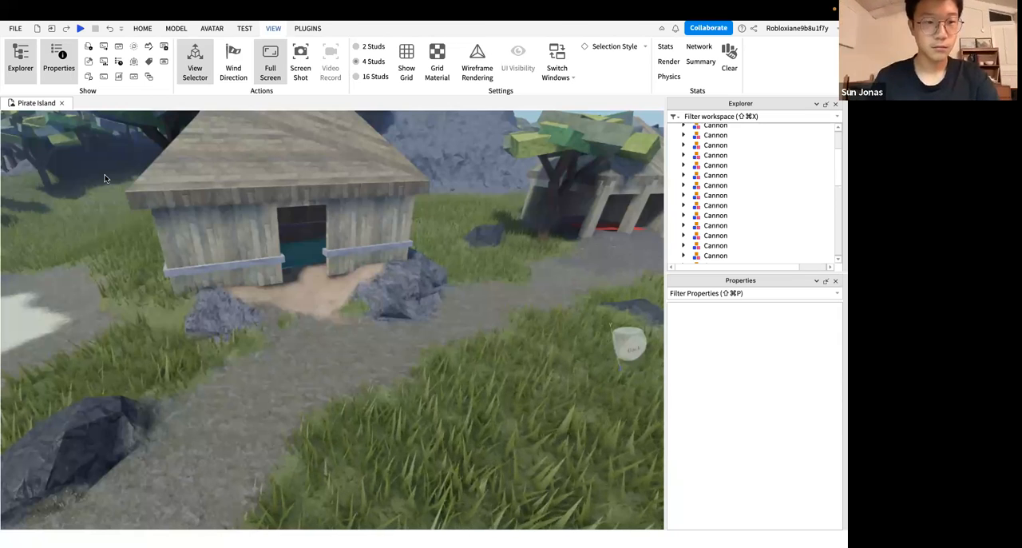
right_drag(338, 269, 338, 269)
right_drag(300, 234, 168, 255)
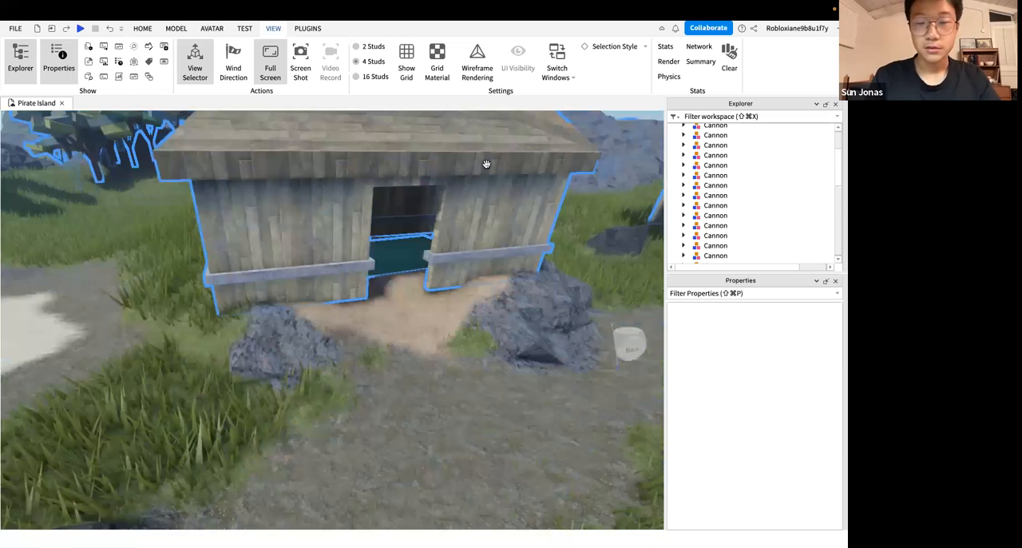
scroll(711, 167, up, 3)
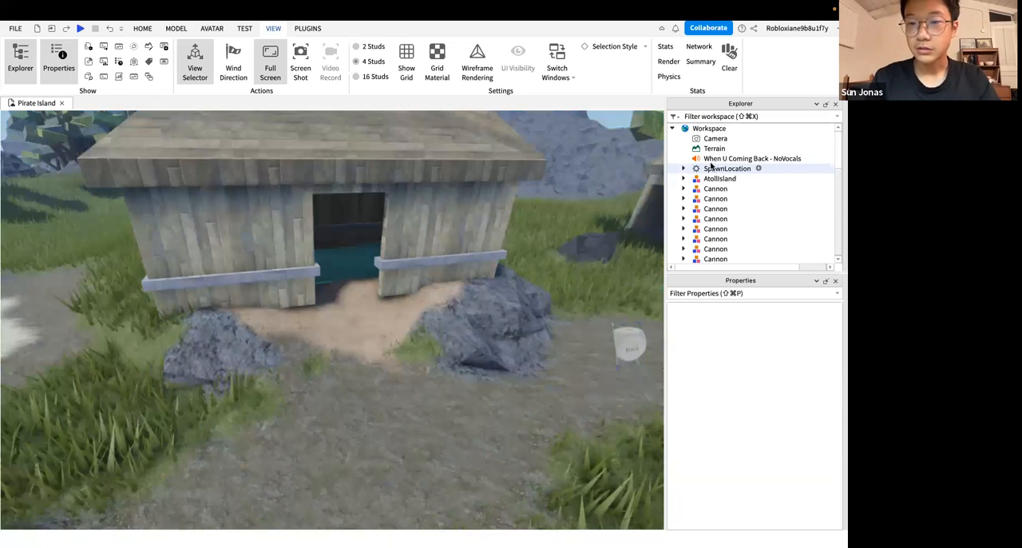
click(673, 129)
Examine the wooden hut, the path beside it and the smoking volcano in the background
right_drag(528, 330, 462, 299)
key(s)
click(462, 300)
key(s)
key(s)
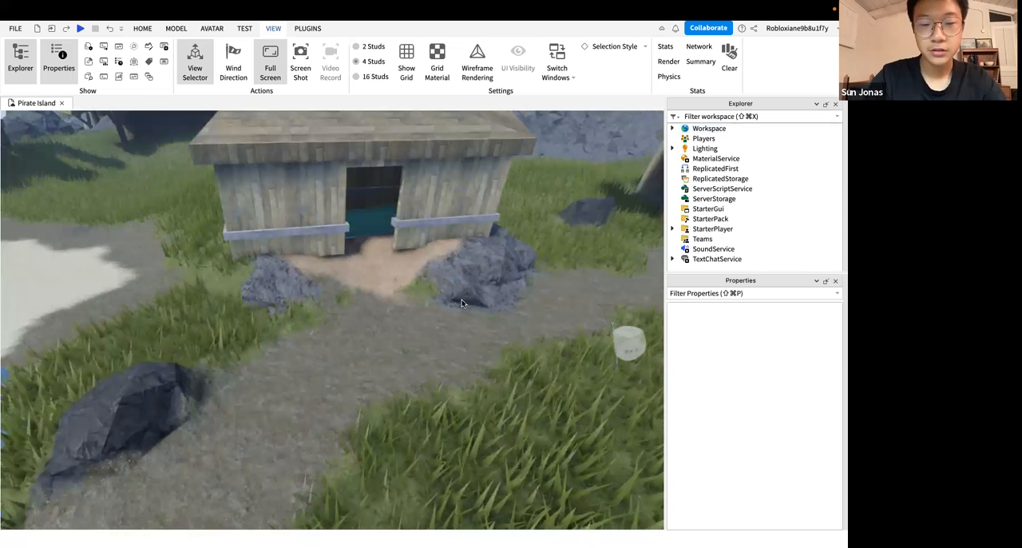
right_drag(412, 400, 412, 400)
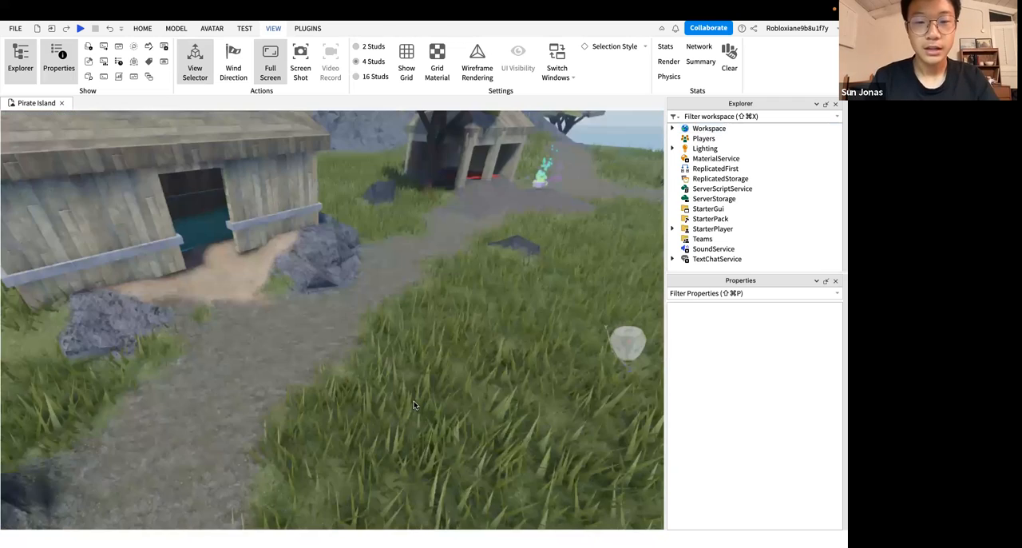
key(w)
right_drag(357, 307, 341, 300)
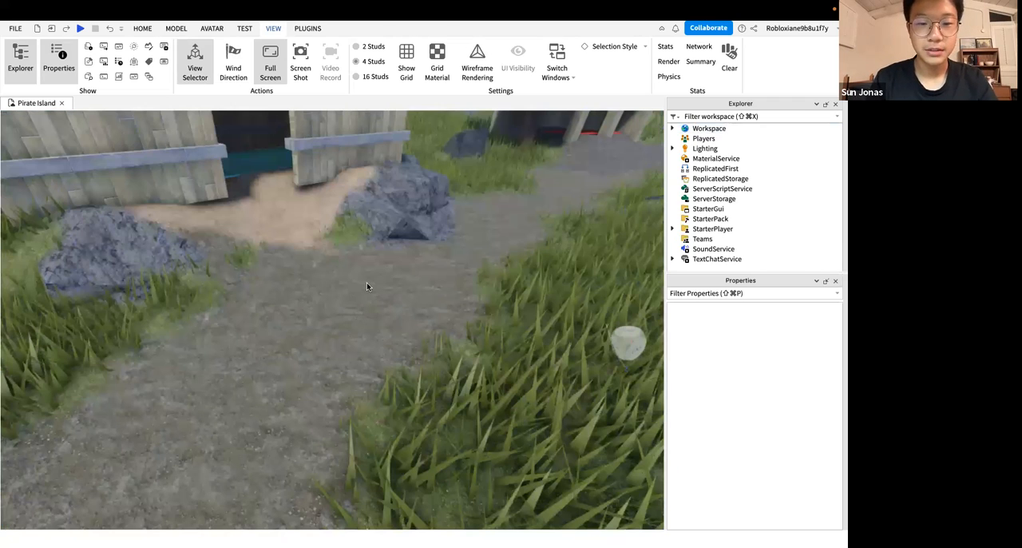
key(s)
key(s)
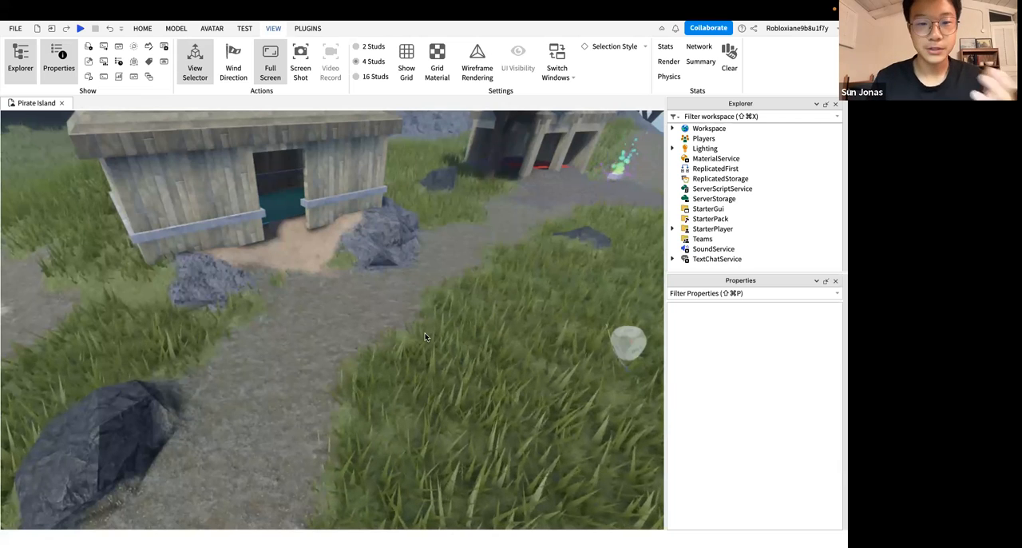
right_drag(425, 334, 424, 334)
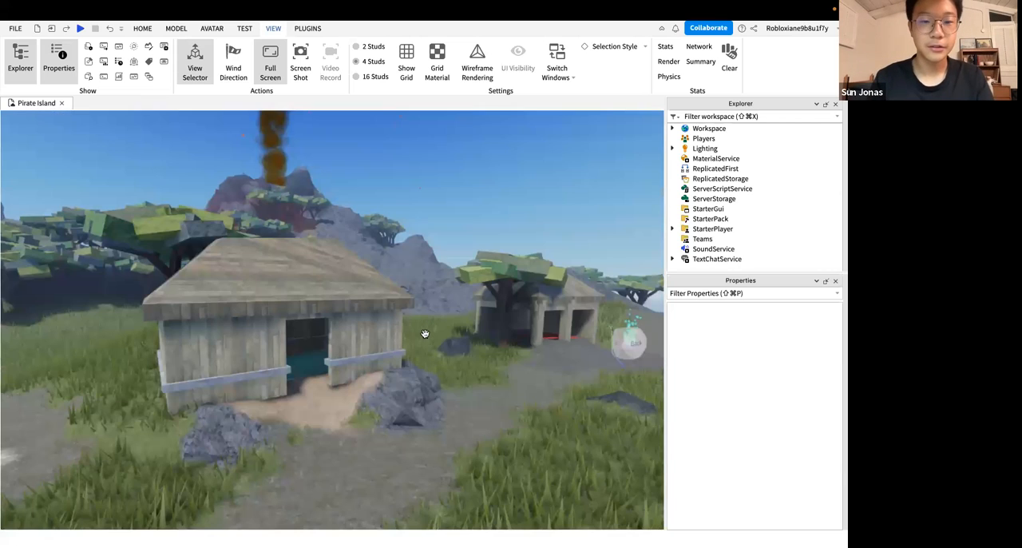
right_drag(258, 271, 350, 241)
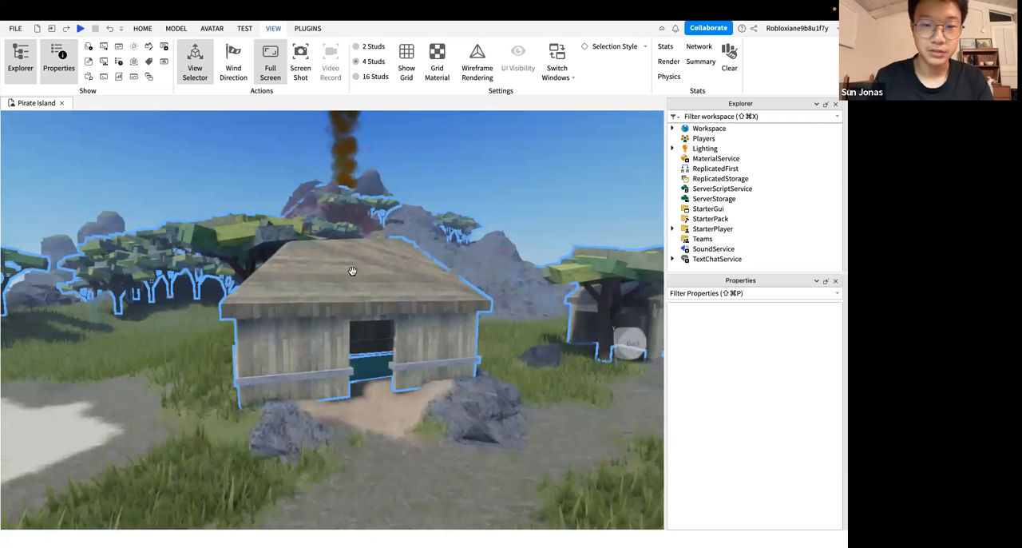
scroll(303, 372, up, 2)
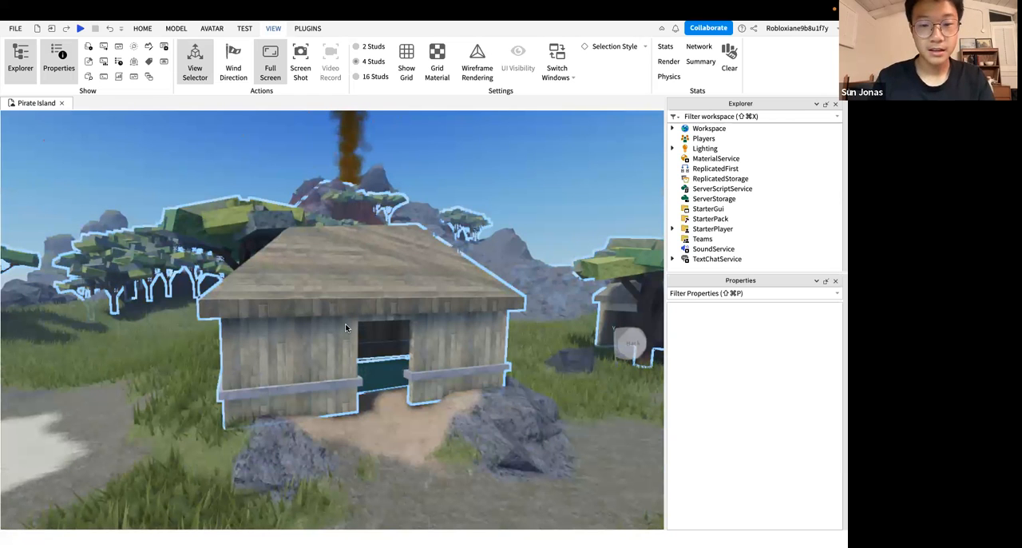
right_drag(345, 324, 372, 317)
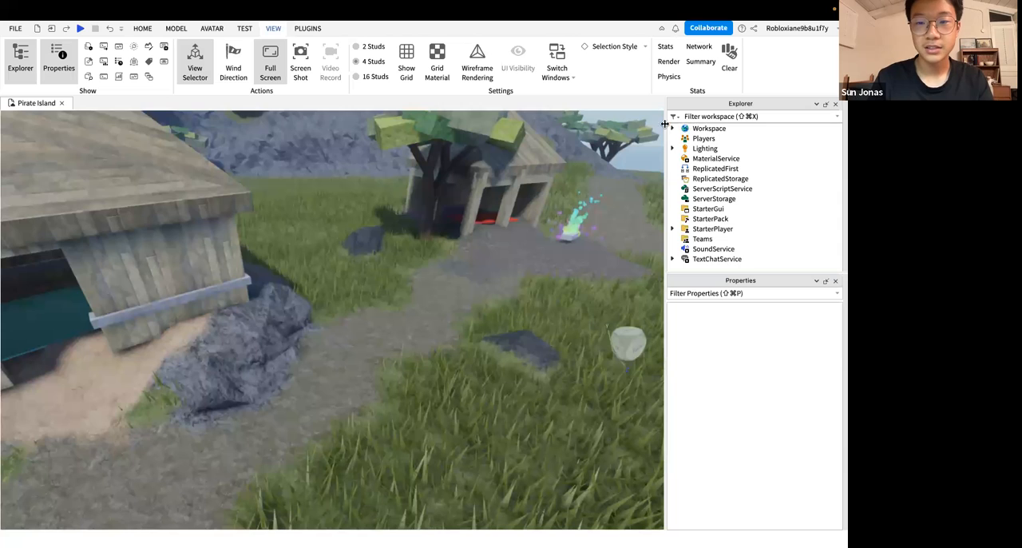
Expand the Workspace in the Explorer and select its Terrain object
click(672, 128)
click(707, 150)
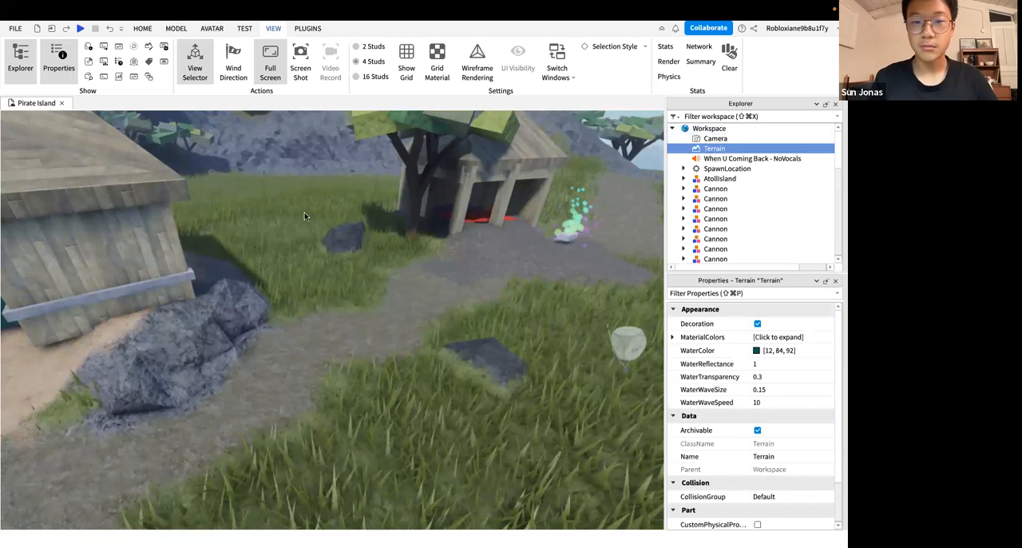
click(733, 150)
click(709, 151)
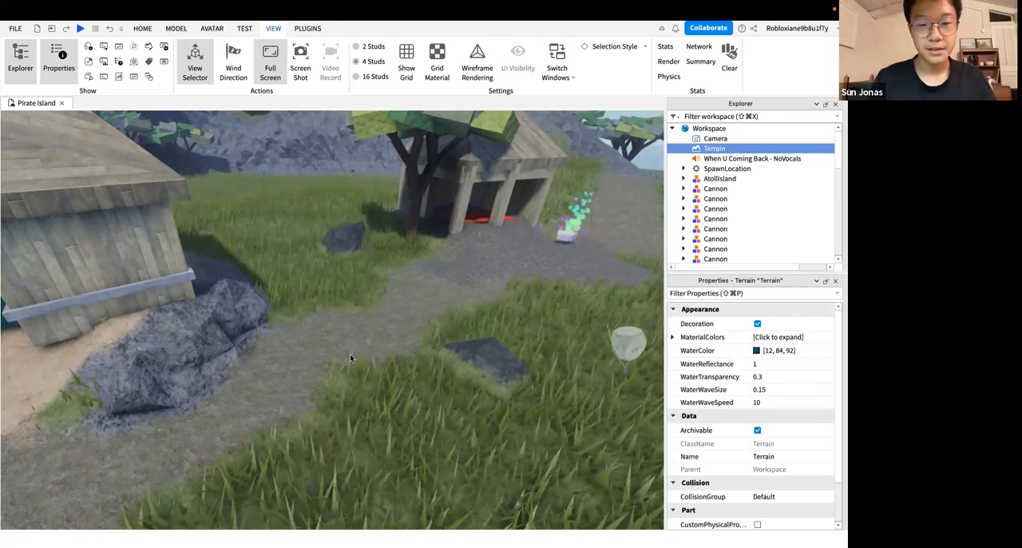
Clear the selection and examine the hut, its doorway and the surrounding rocks from several angles
right_drag(350, 354, 350, 354)
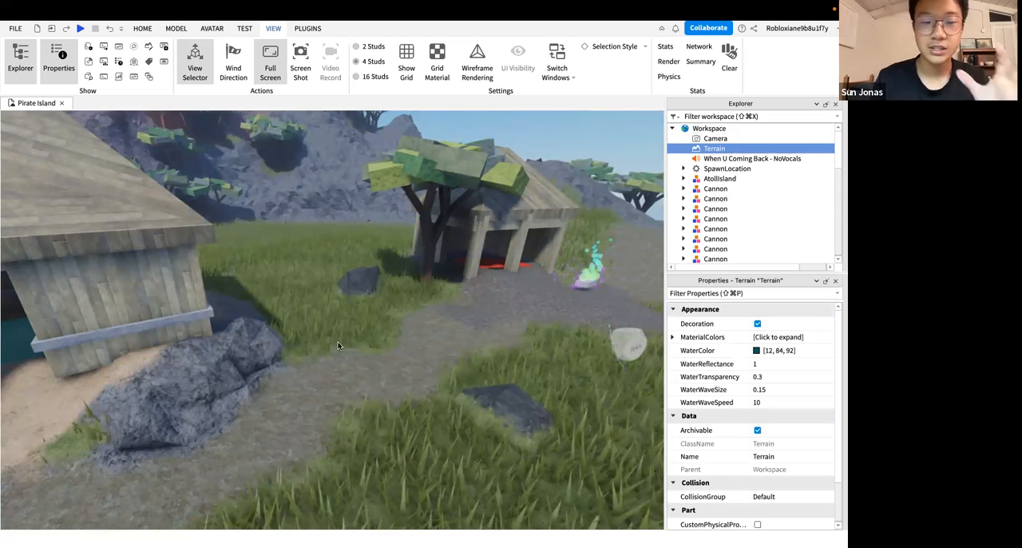
right_drag(338, 341, 258, 341)
right_drag(338, 342, 353, 343)
click(338, 342)
right_drag(433, 394, 529, 394)
click(433, 394)
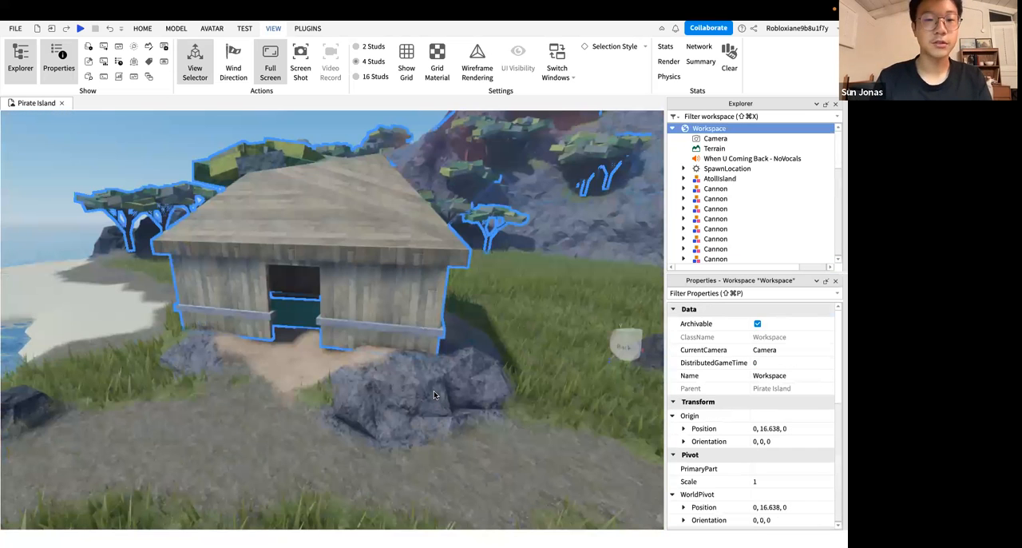
click(434, 395)
right_drag(434, 395, 465, 427)
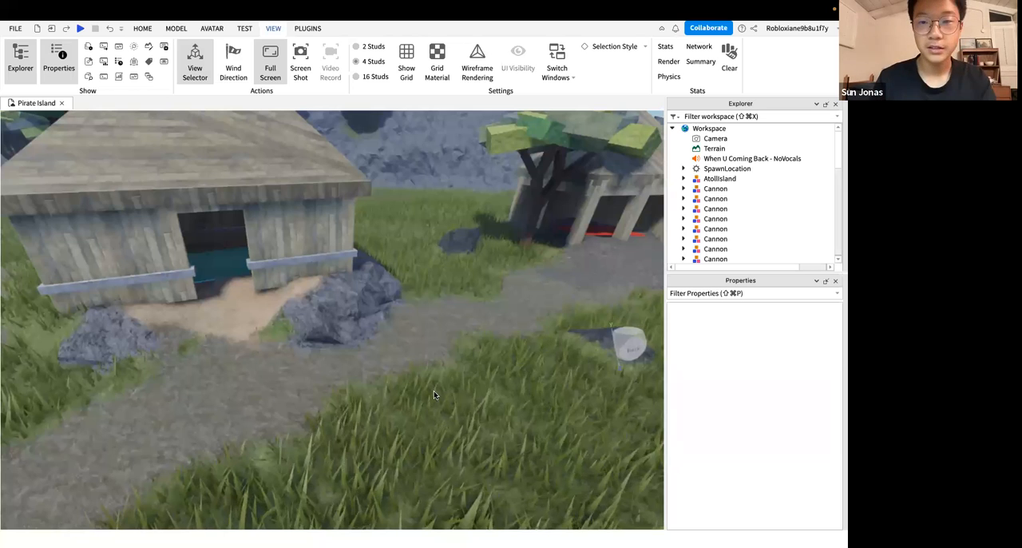
right_drag(433, 395, 354, 394)
key(w)
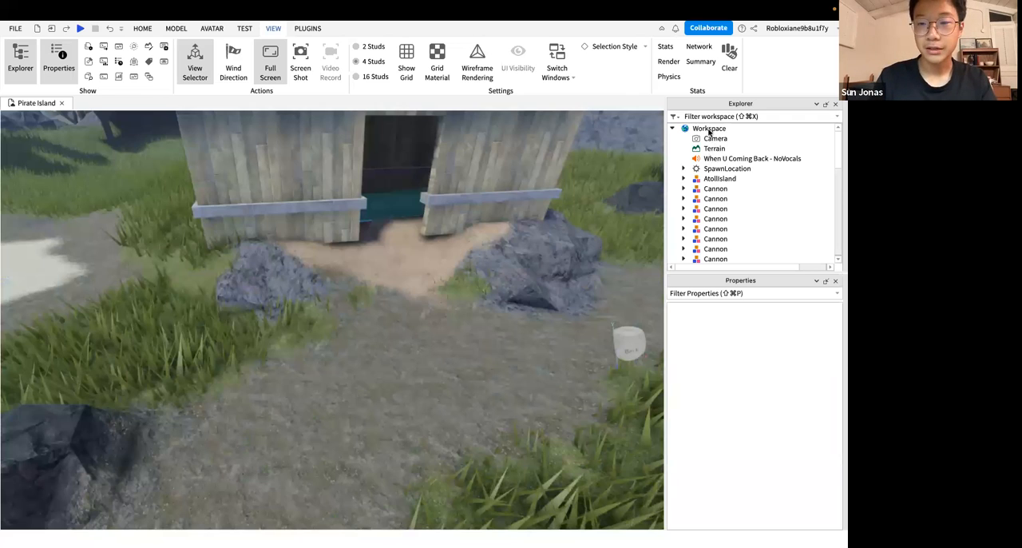
key(s)
Inspect the properties of Workspace and of the When U Coming Back - NoVocals sound inside it
click(675, 128)
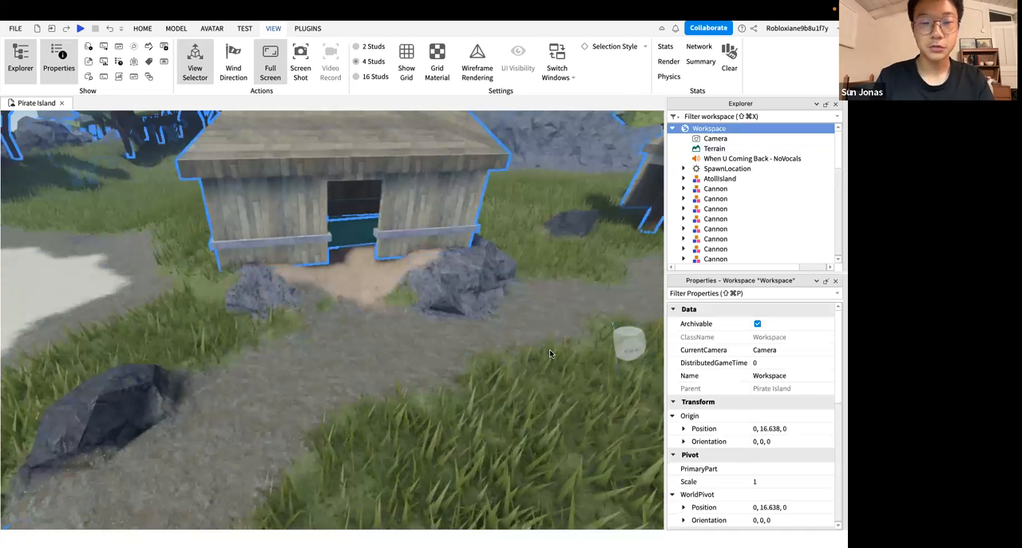
right_drag(549, 349, 548, 349)
click(692, 157)
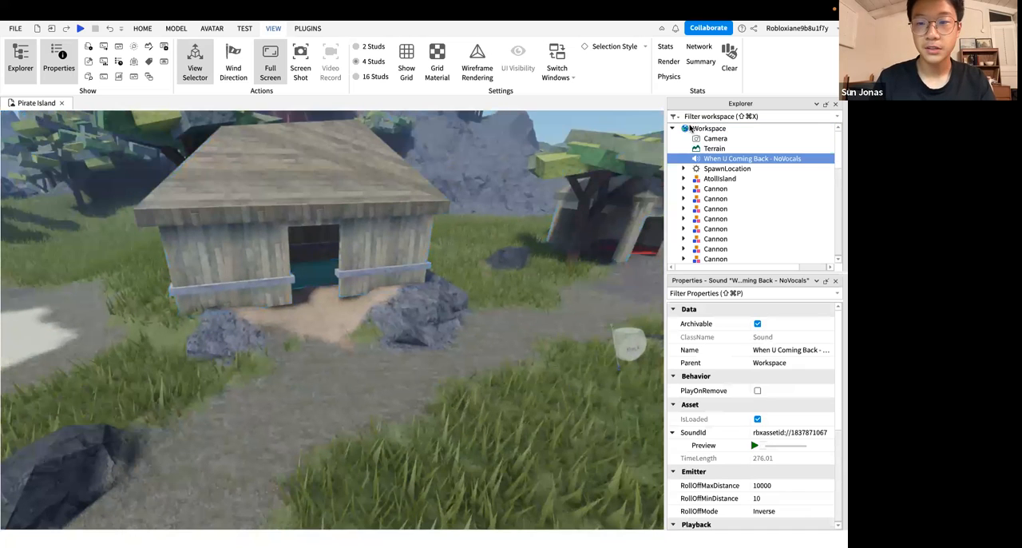
click(681, 128)
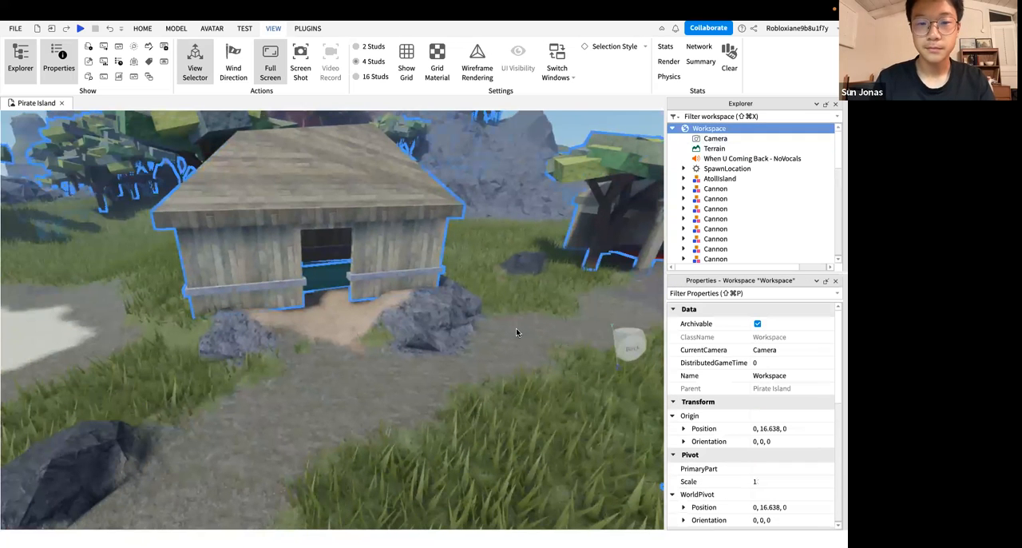
right_drag(516, 328, 486, 323)
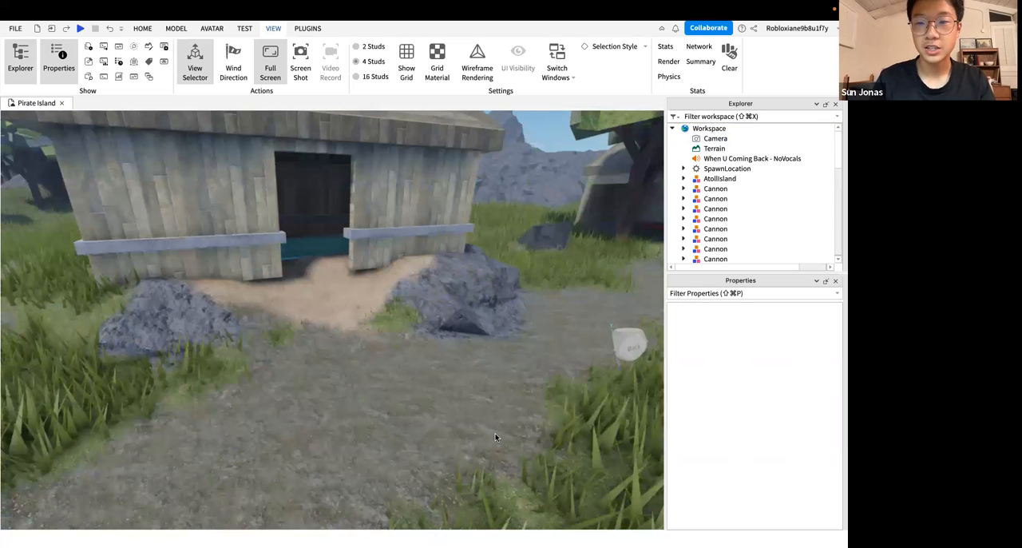
key(s)
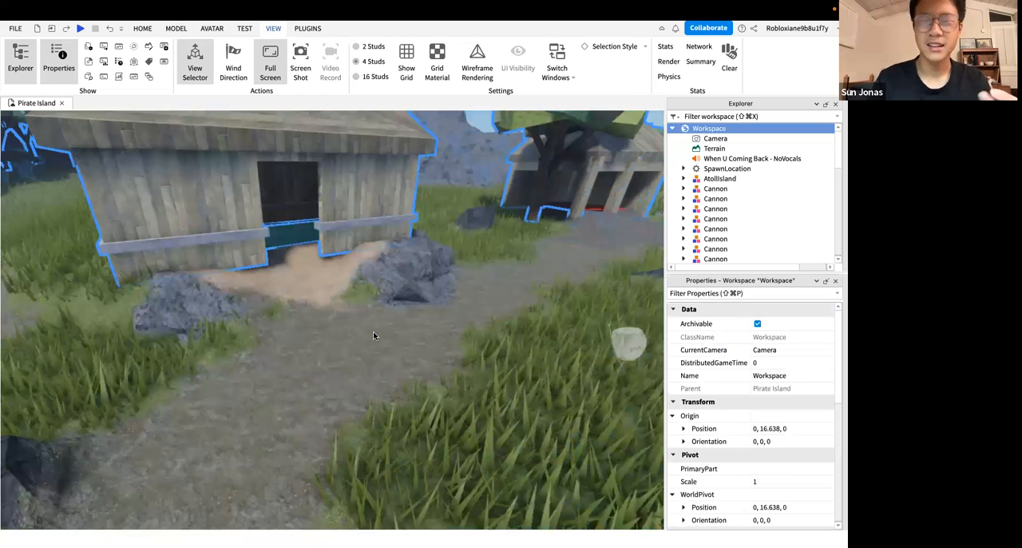
Collapse the Part object at the end of the Workspace's object list
scroll(703, 223, down, 5)
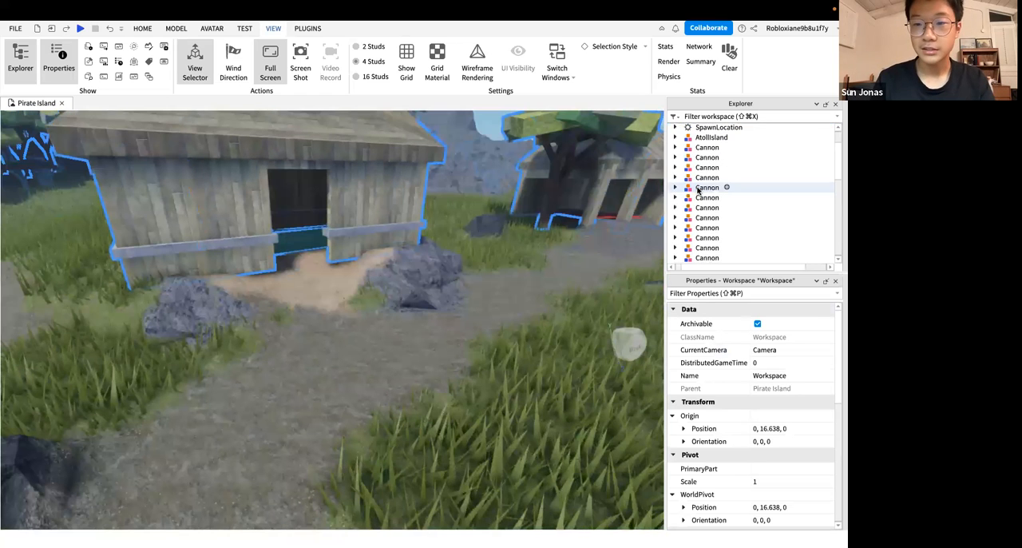
scroll(698, 190, down, 3)
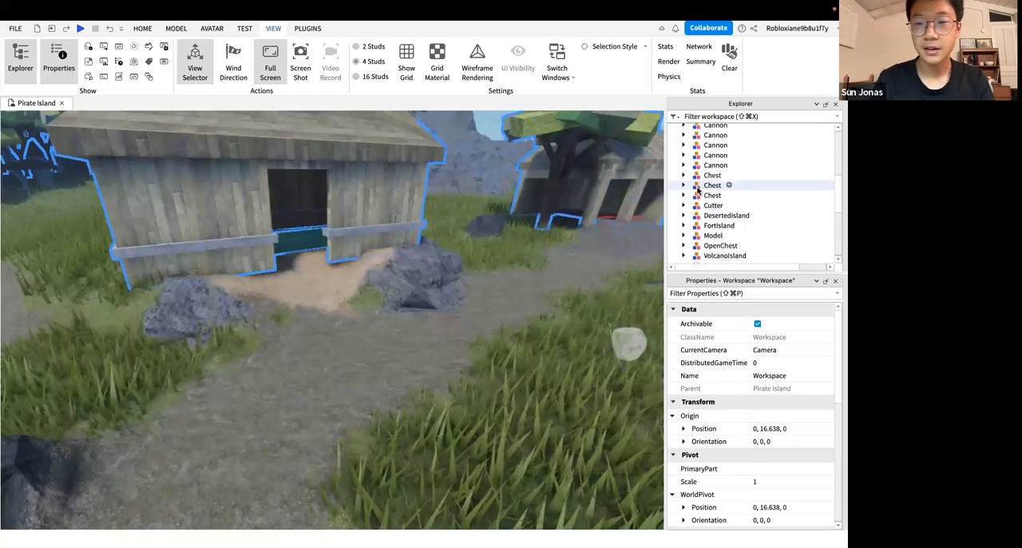
scroll(697, 191, down, 4)
click(684, 168)
Browse the Workspace's list of models and select the Workspace object itself
scroll(695, 171, up, 5)
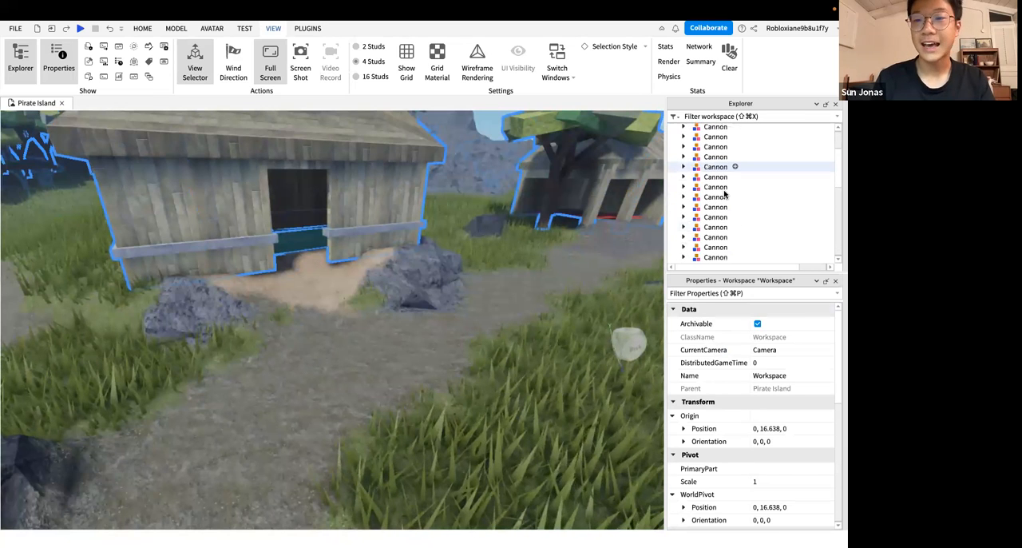
scroll(721, 178, up, 3)
scroll(719, 164, down, 8)
scroll(717, 160, up, 1)
right_drag(519, 307, 520, 308)
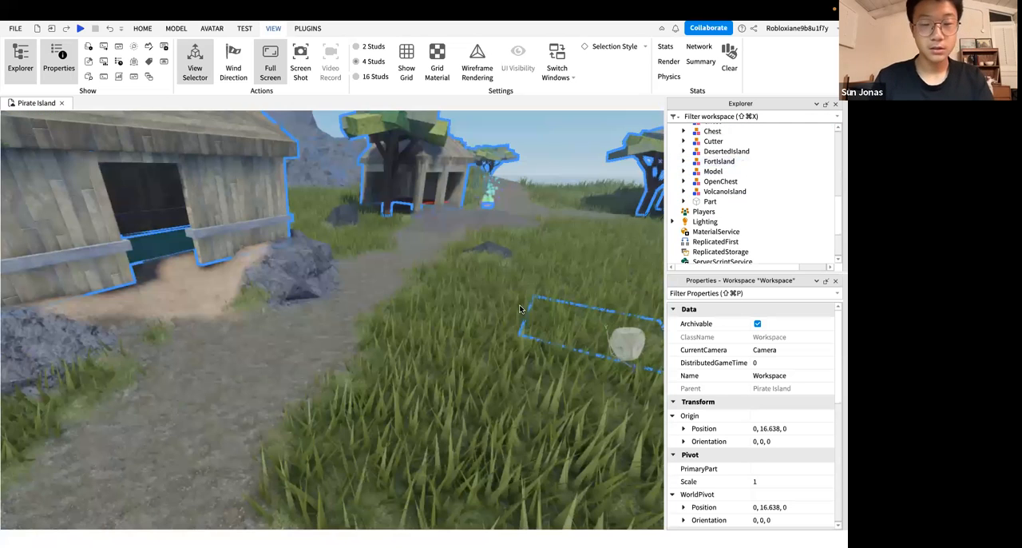
click(693, 153)
scroll(703, 152, up, 7)
click(728, 130)
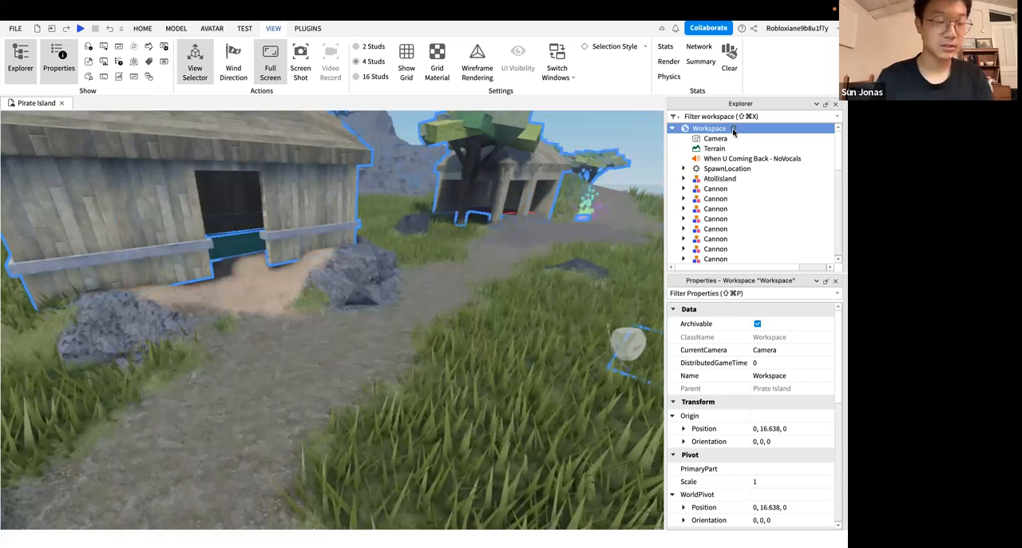
click(733, 129)
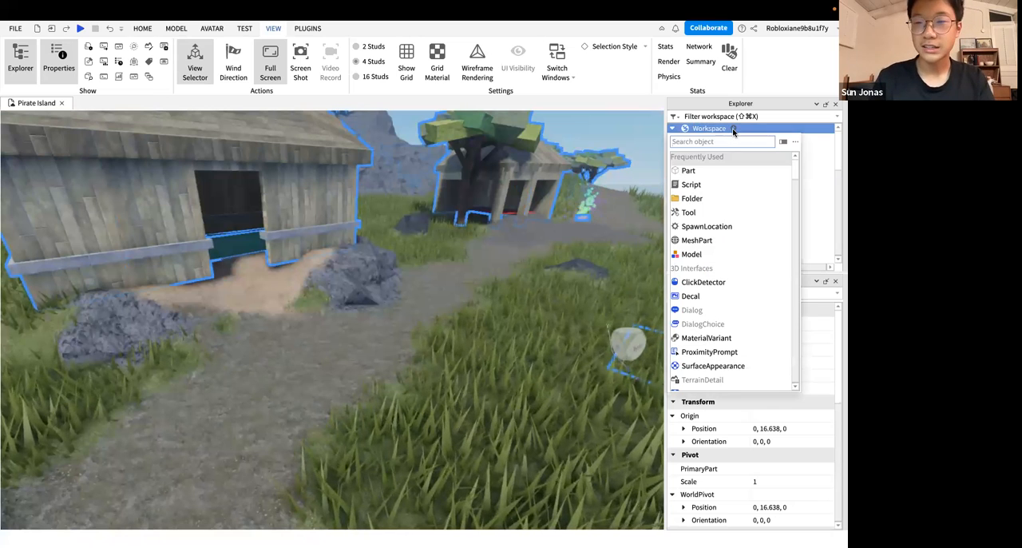
click(696, 173)
key(super+z)
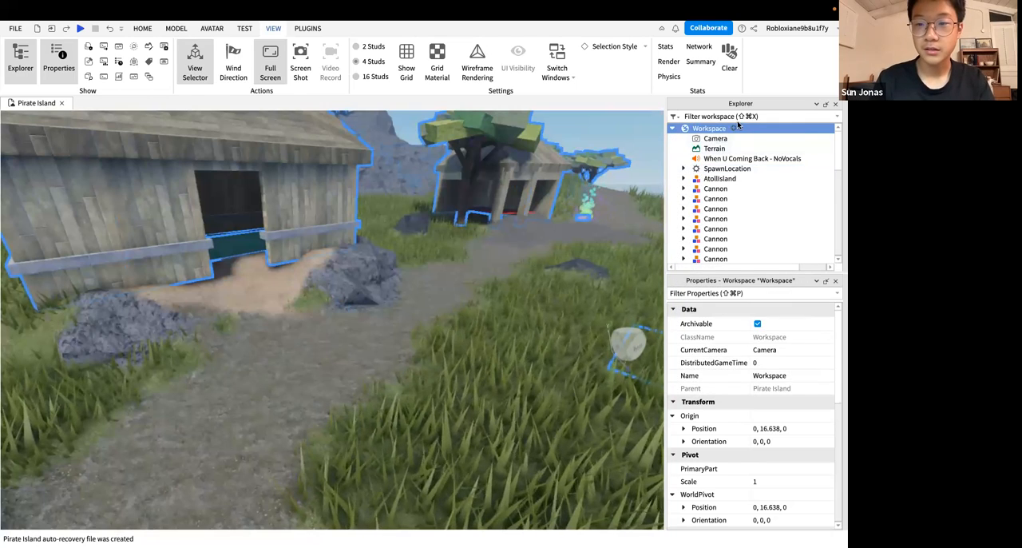
Insert a new Part into the Workspace and select it in the scene
click(734, 128)
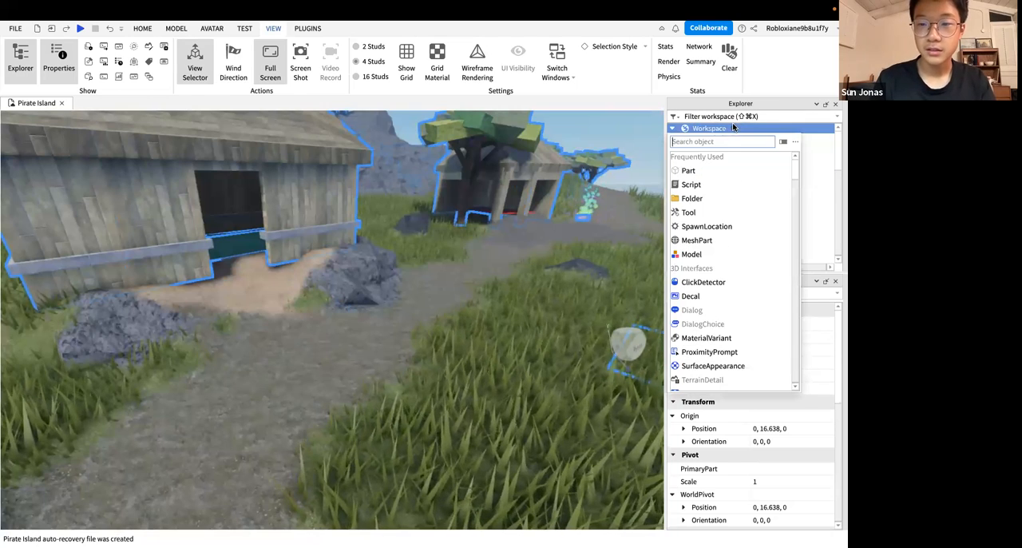
click(692, 171)
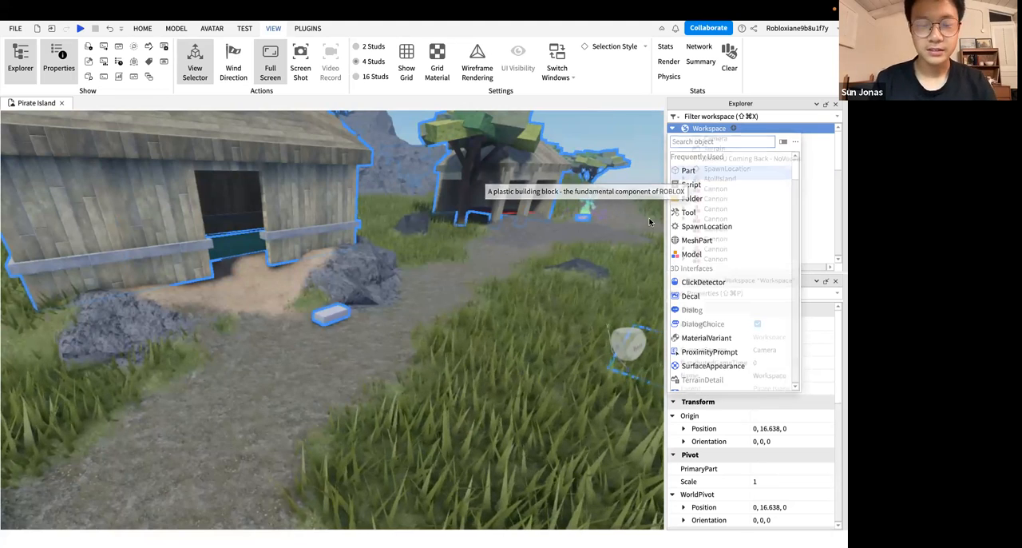
click(342, 310)
Move the new part away from the rocks onto the dirt path in front of the hut
right_drag(439, 315, 403, 315)
key(w)
key(s)
key(w)
click(415, 314)
key(s)
key(w)
key(s)
key(w)
drag(343, 351, 306, 401)
key(d)
key(s)
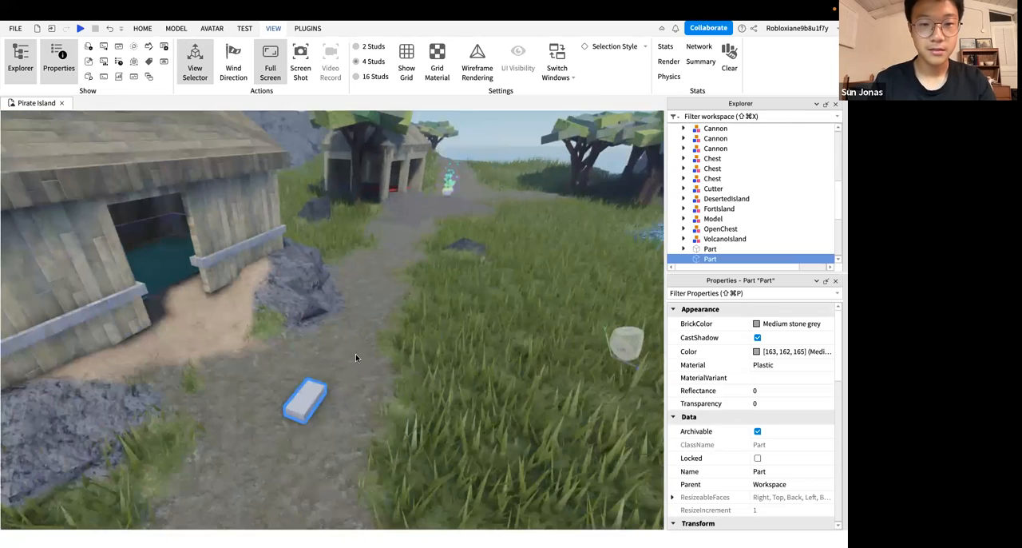
Examine the new part on the path up close
click(356, 355)
right_drag(356, 355, 356, 343)
key(w)
key(d)
key(s)
key(s)
key(w)
key(s)
click(356, 344)
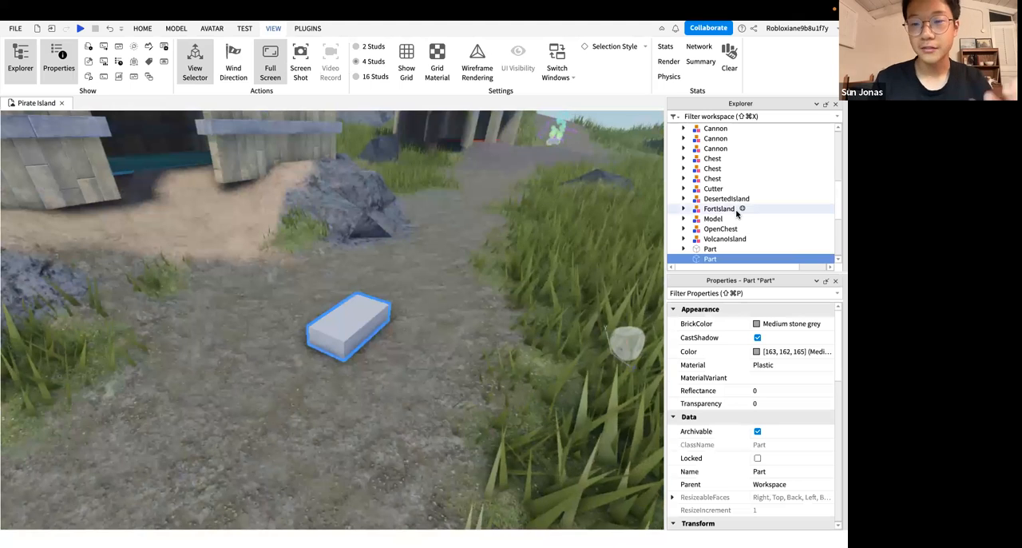
Compare the two Part objects at the end of the Workspace's object list and select the new one again
scroll(737, 212, up, 5)
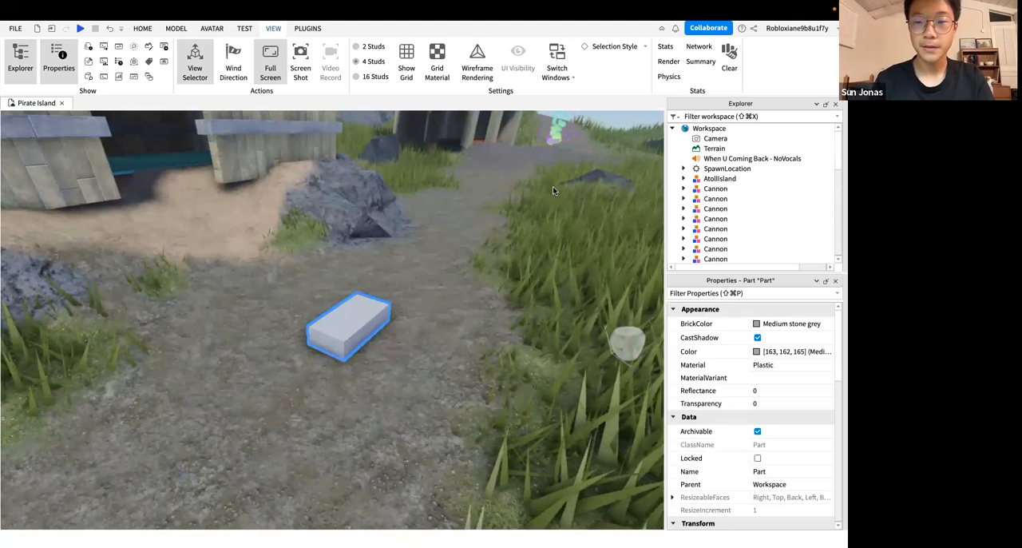
scroll(704, 179, down, 10)
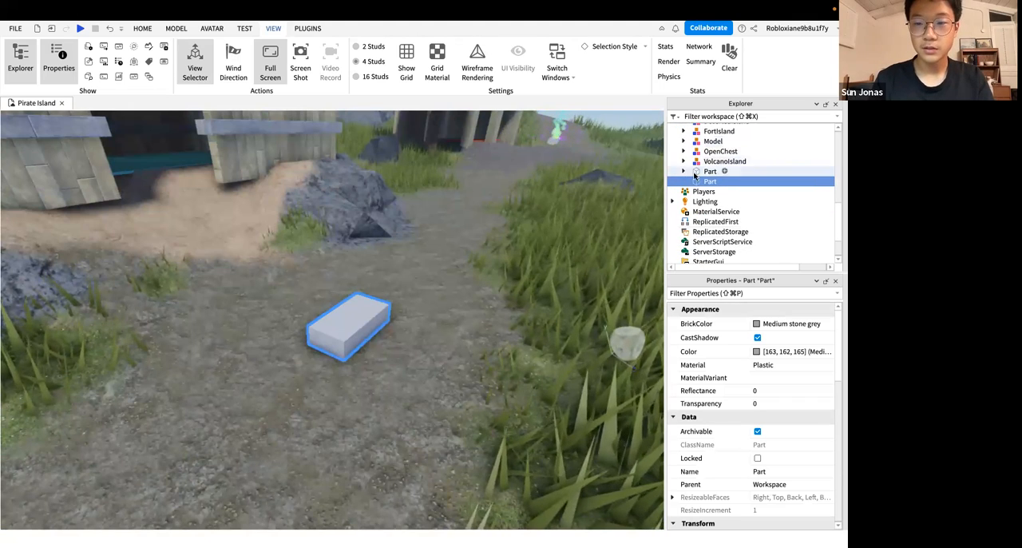
right_drag(554, 267, 554, 268)
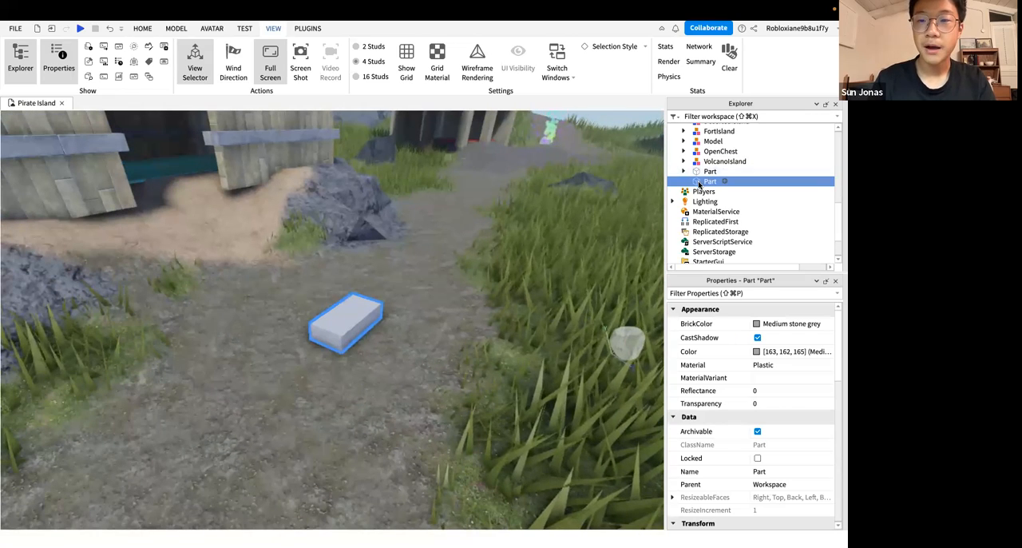
scroll(700, 184, up, 10)
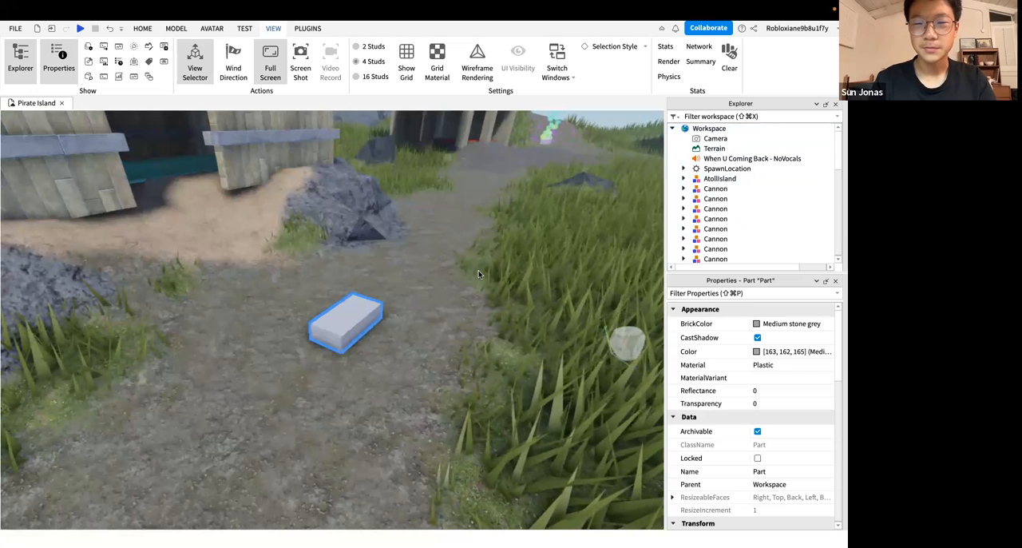
right_drag(478, 274, 478, 274)
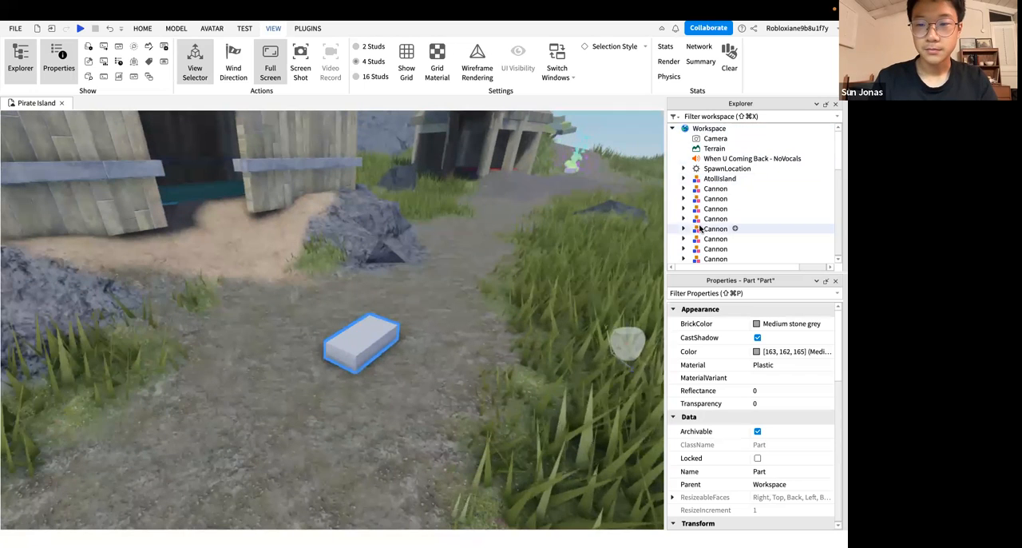
scroll(700, 228, down, 5)
click(707, 183)
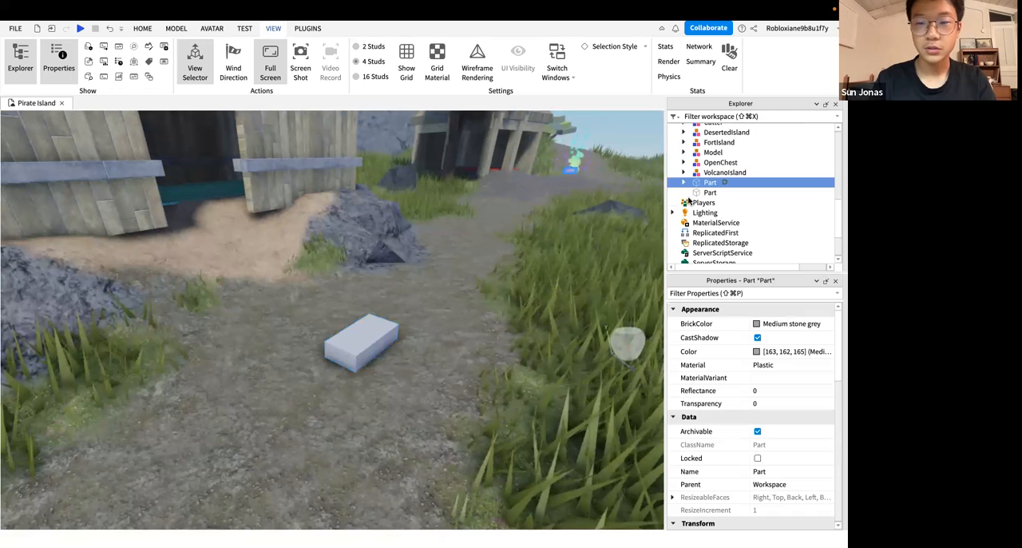
click(693, 192)
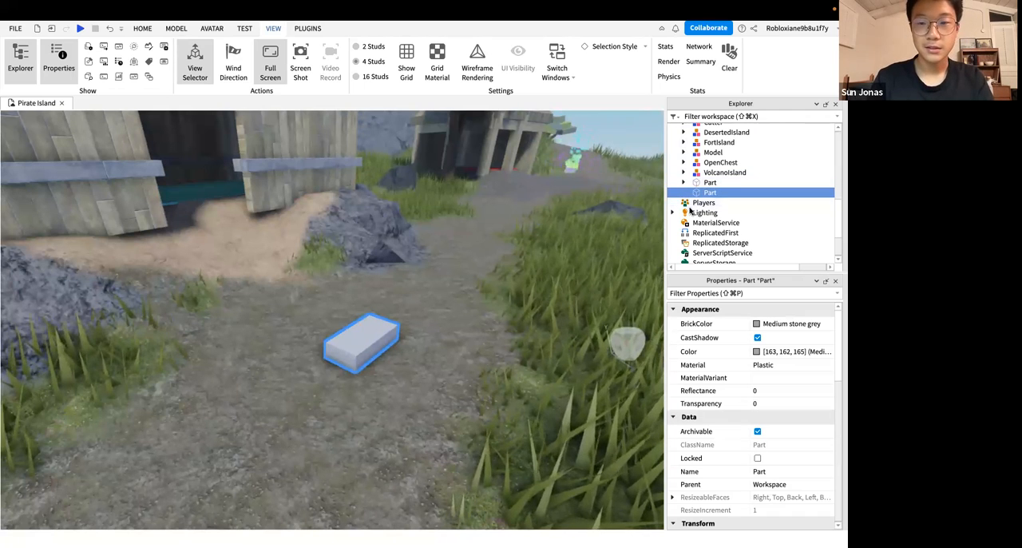
scroll(695, 207, up, 10)
scroll(710, 201, down, 3)
scroll(710, 202, down, 5)
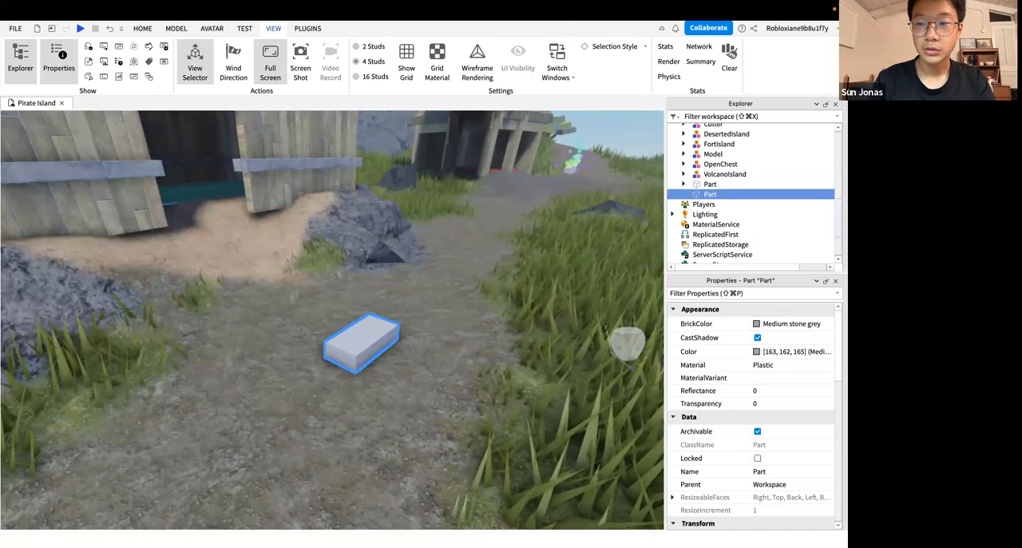
scroll(684, 232, up, 5)
scroll(684, 232, down, 4)
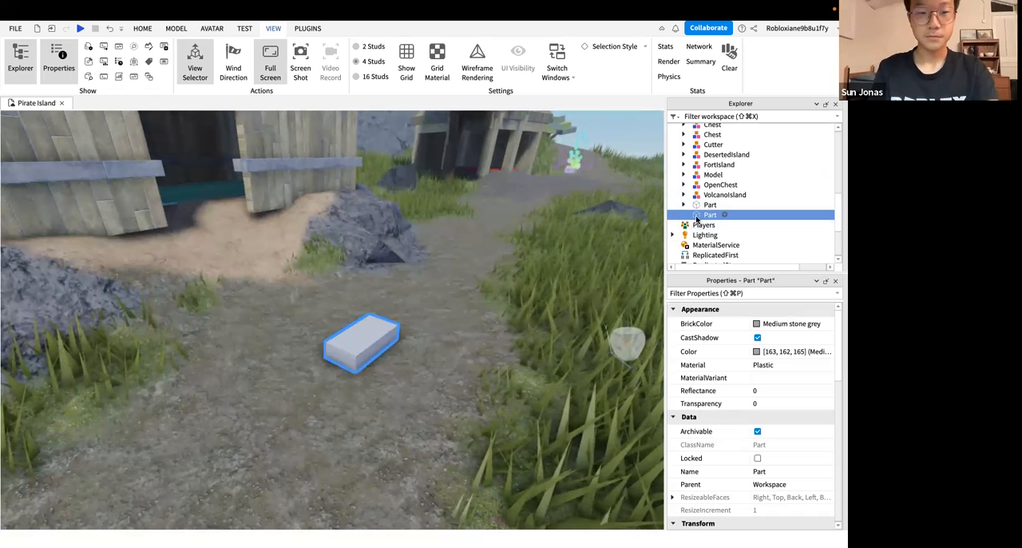
scroll(703, 208, up, 6)
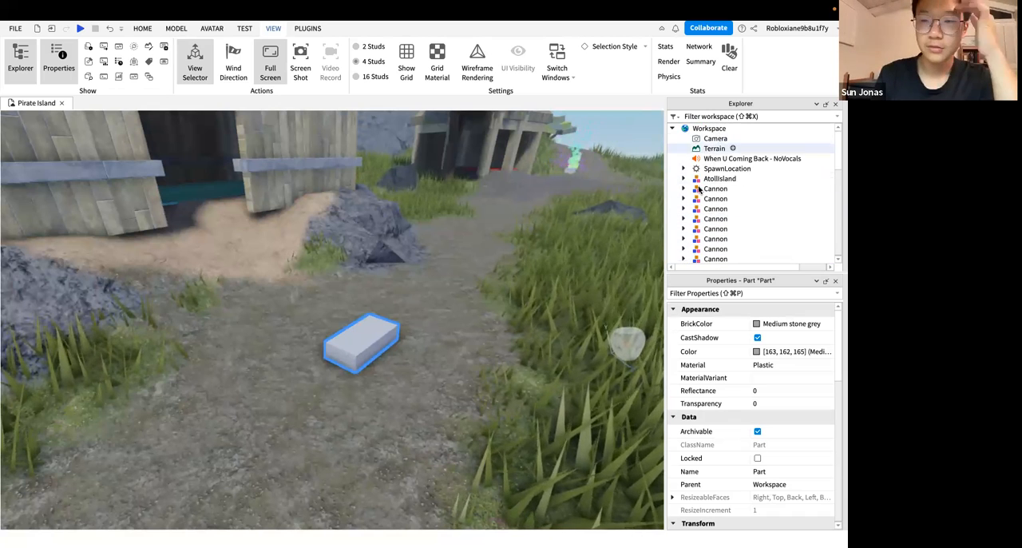
scroll(716, 186, down, 8)
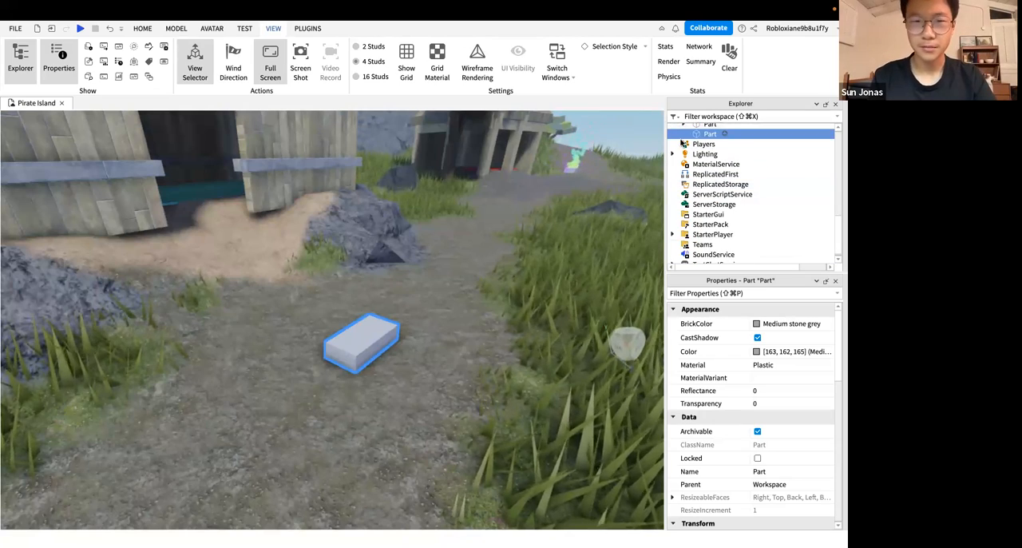
Reselect the new part in the scene and examine it from near and far
right_drag(482, 257, 453, 265)
scroll(380, 335, up, 4)
scroll(420, 321, down, 4)
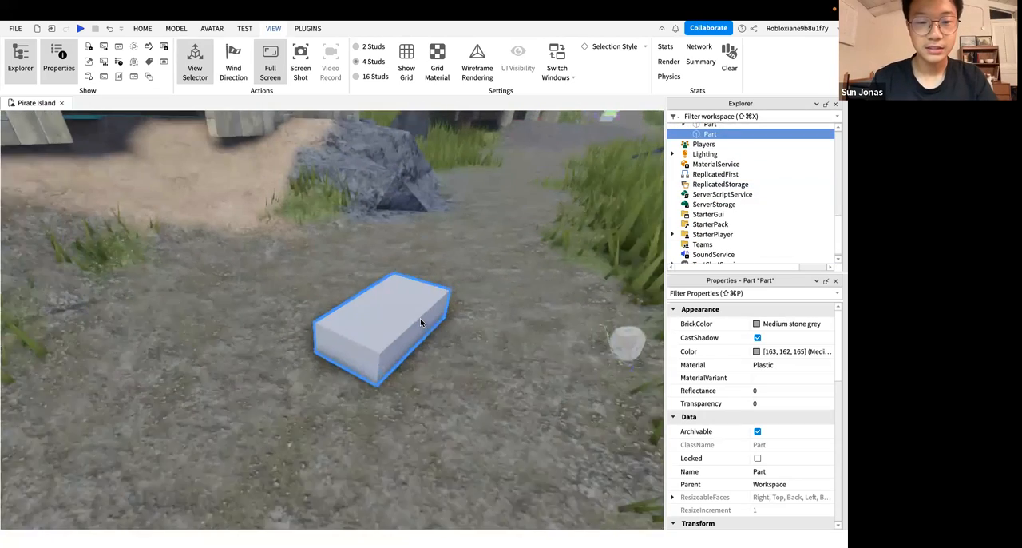
scroll(428, 283, down, 3)
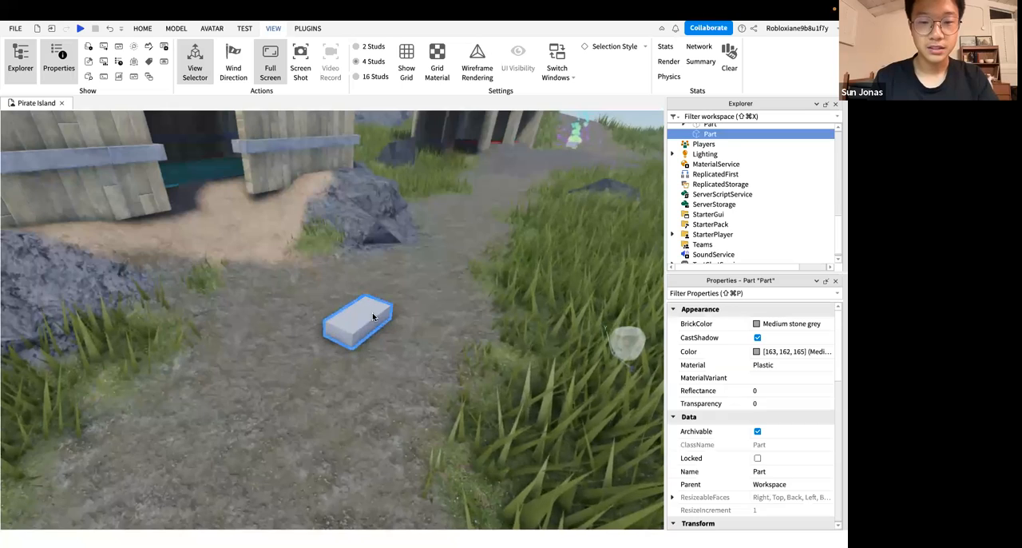
mouse_move(457, 294)
right_down()
mouse_move(503, 293)
mouse_move(457, 293)
right_up()
scroll(456, 294, up, 2)
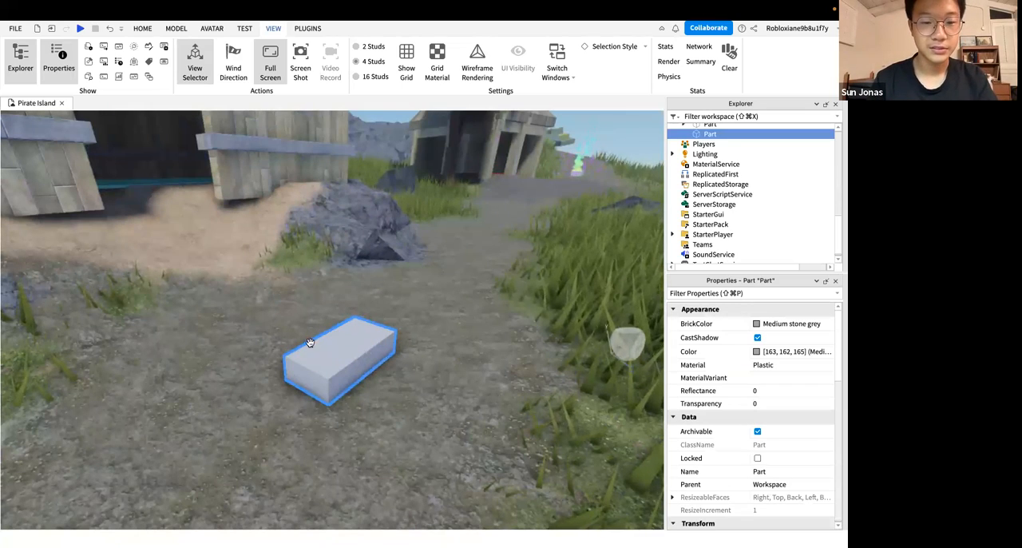
mouse_move(372, 391)
right_down()
mouse_move(407, 390)
mouse_move(373, 390)
right_up()
scroll(372, 391, up, 3)
key(s)
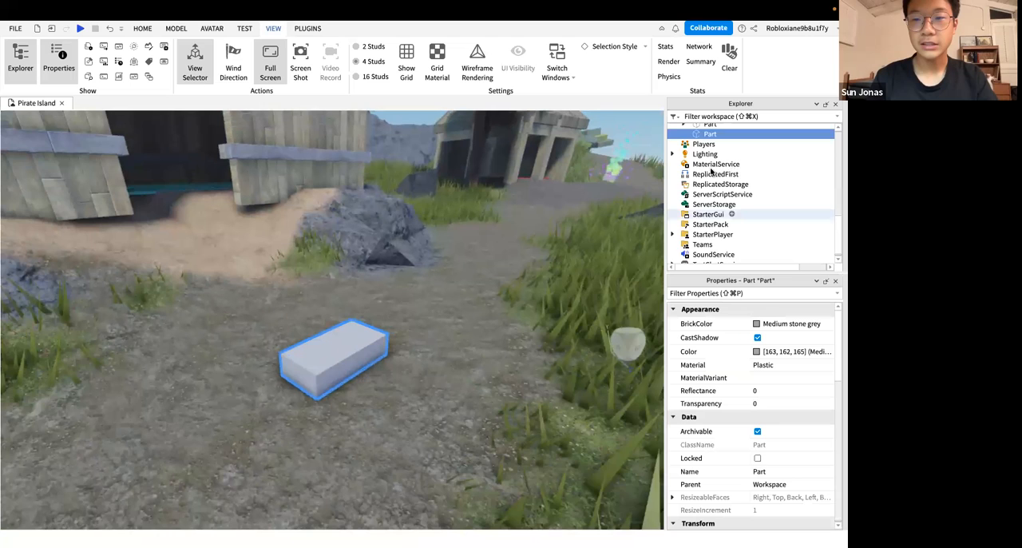
scroll(714, 167, up, 2)
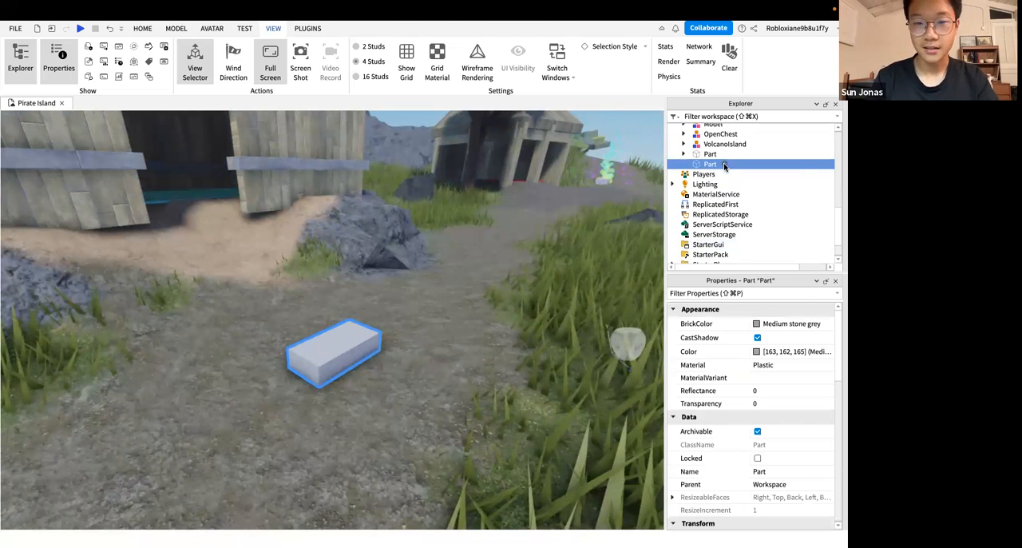
click(724, 166)
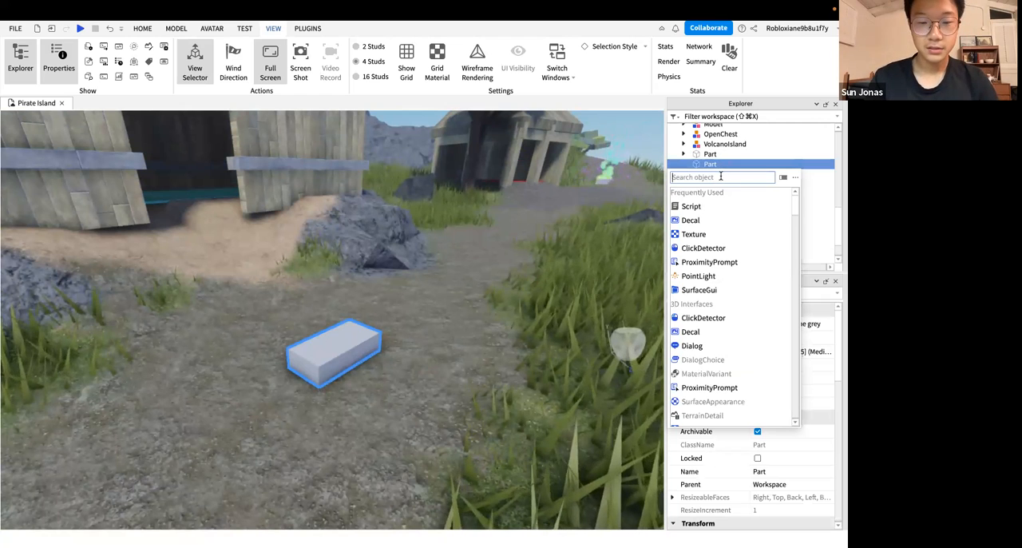
key(f)
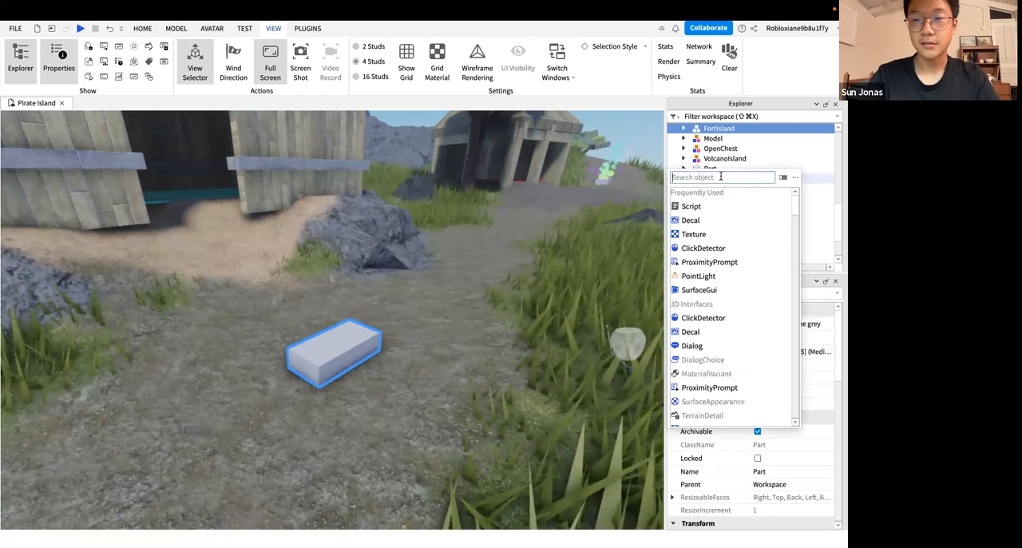
Switch the keyboard input source to U.S. and add a Fire object to the new part
click(634, 9)
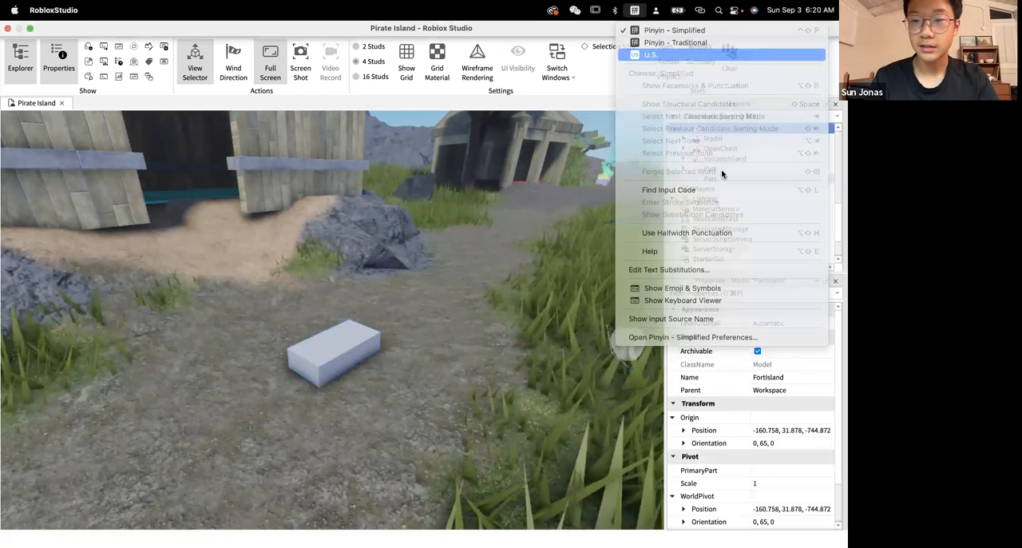
click(724, 170)
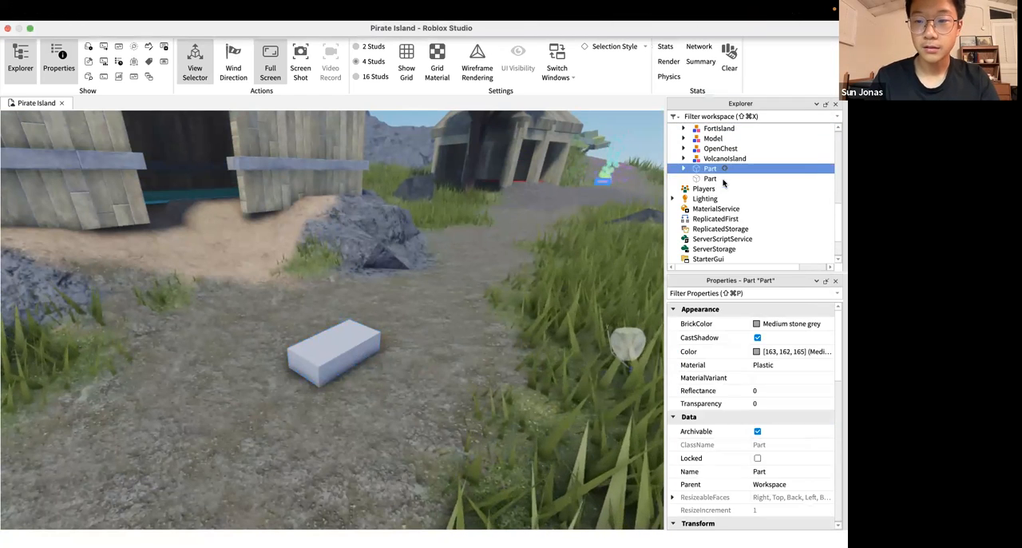
click(724, 180)
click(724, 180)
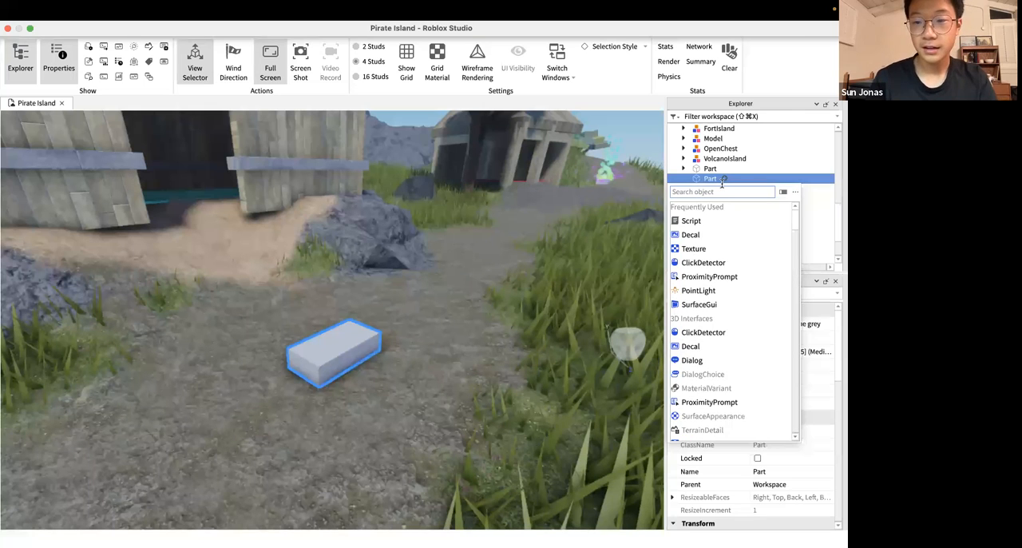
text(fire)
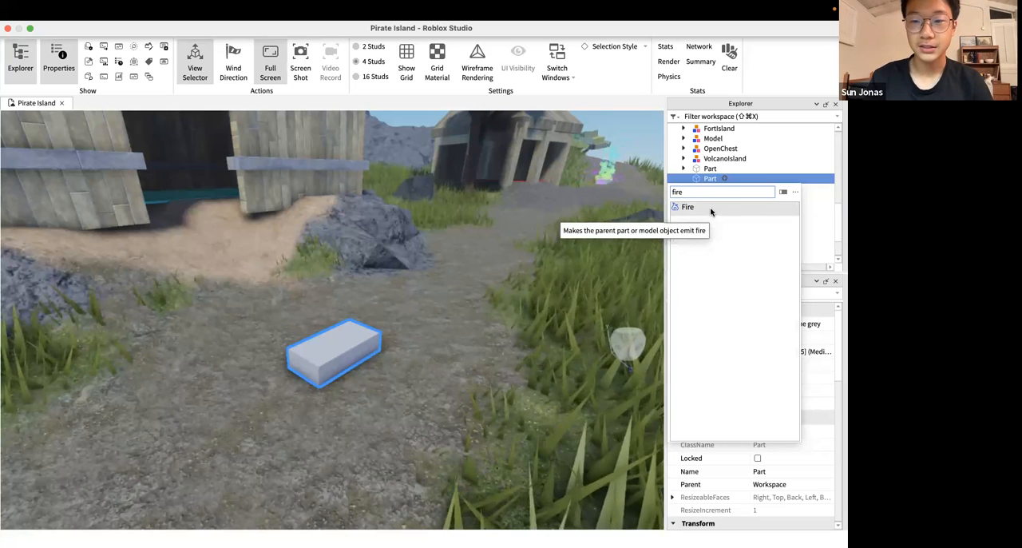
click(712, 209)
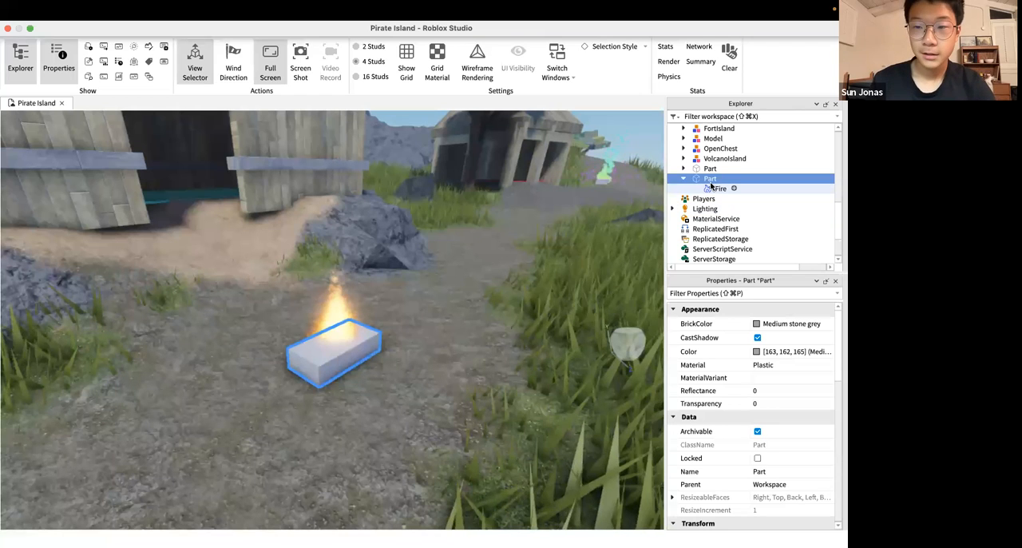
Review the objects that can be inserted into the Workspace, without adding one
scroll(710, 185, up, 10)
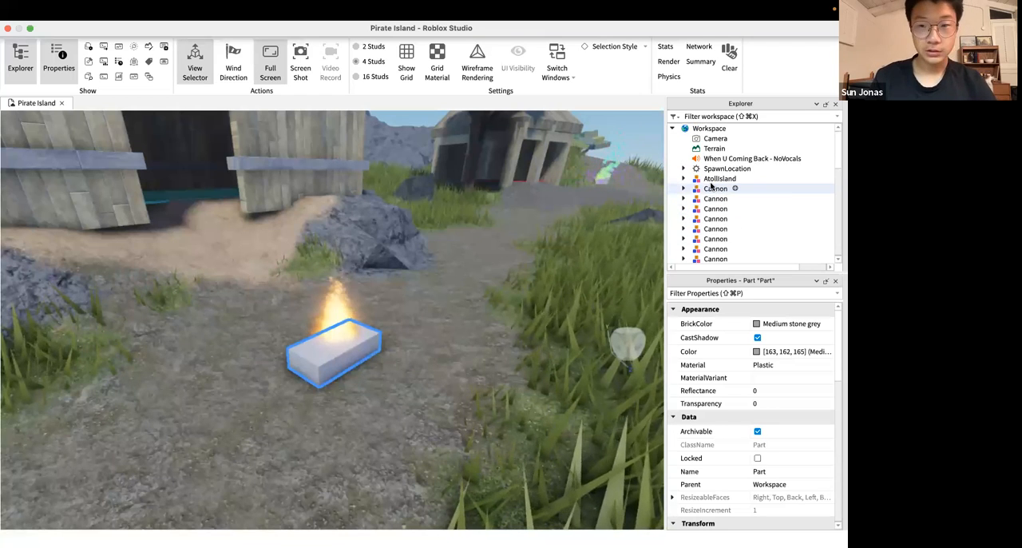
click(708, 130)
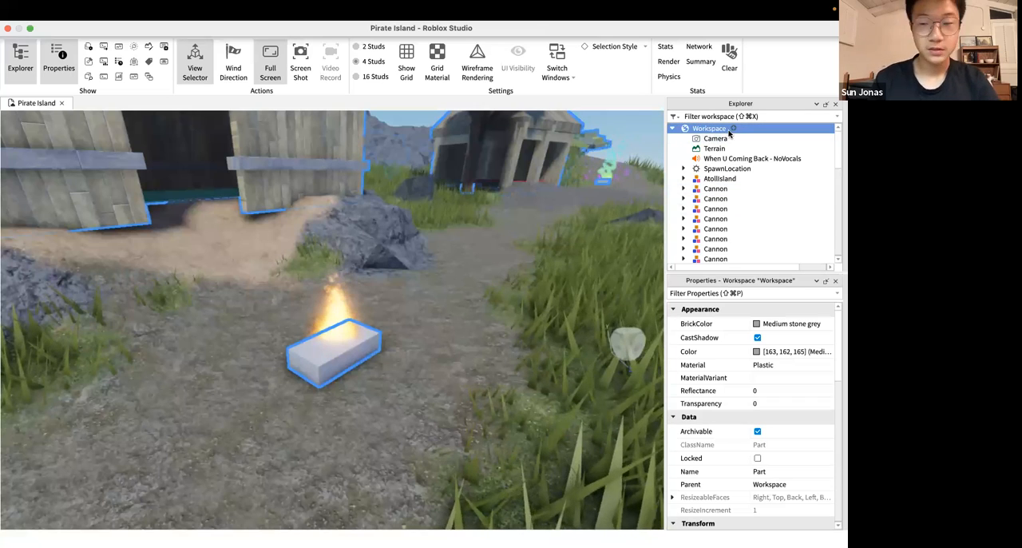
click(732, 128)
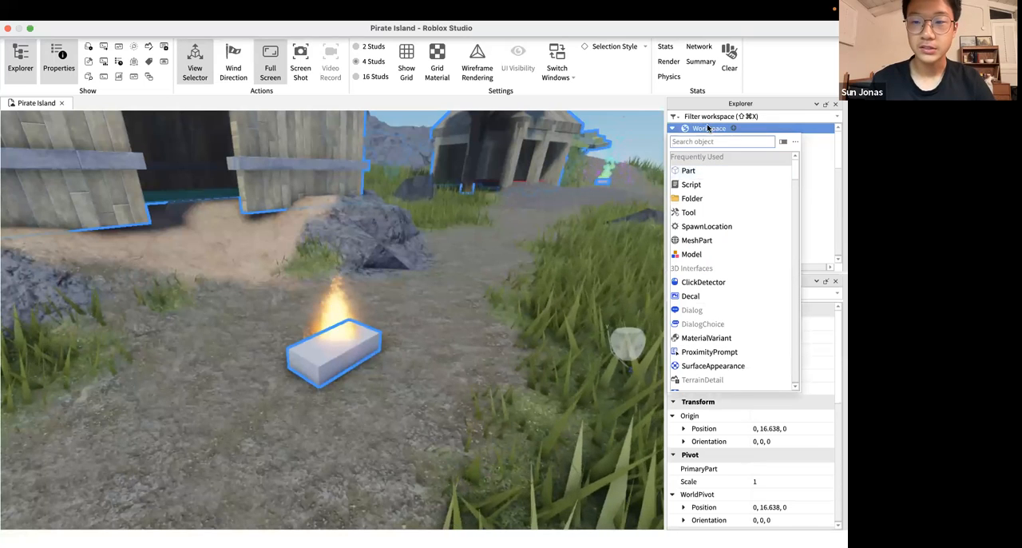
key(Escape)
scroll(704, 179, down, 10)
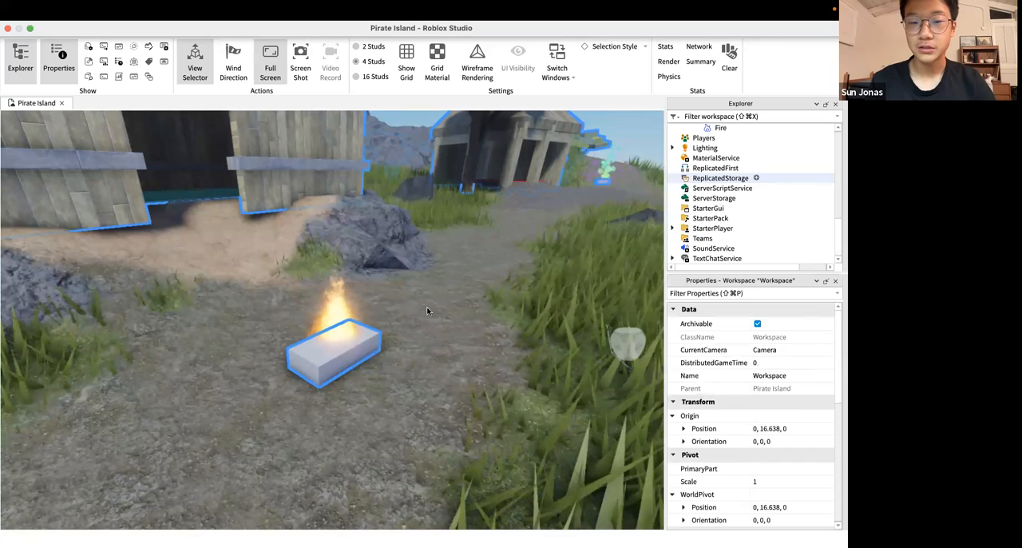
Select the burning part on the path and view it from farther away
click(342, 348)
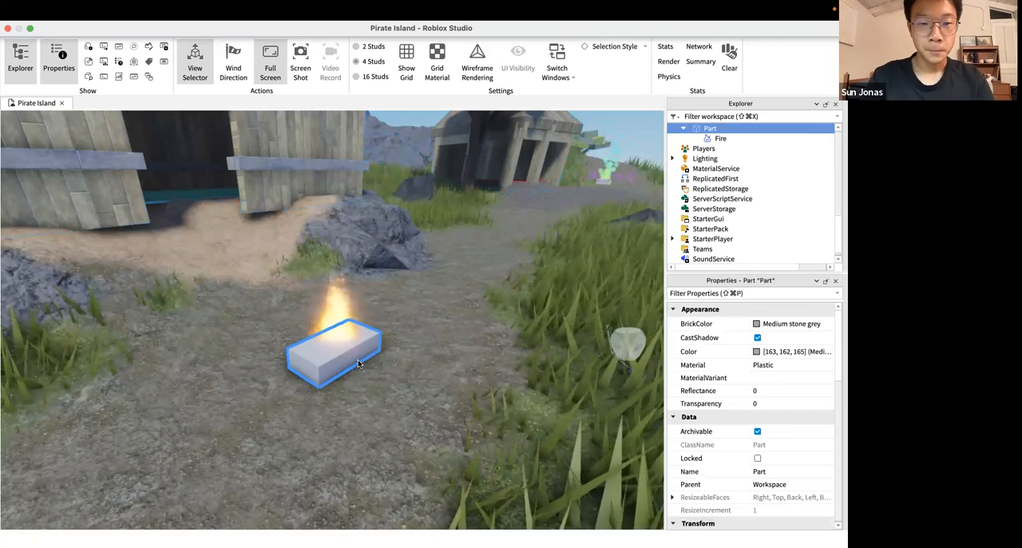
right_drag(357, 359, 357, 359)
right_drag(373, 310, 373, 310)
key(d)
key(s)
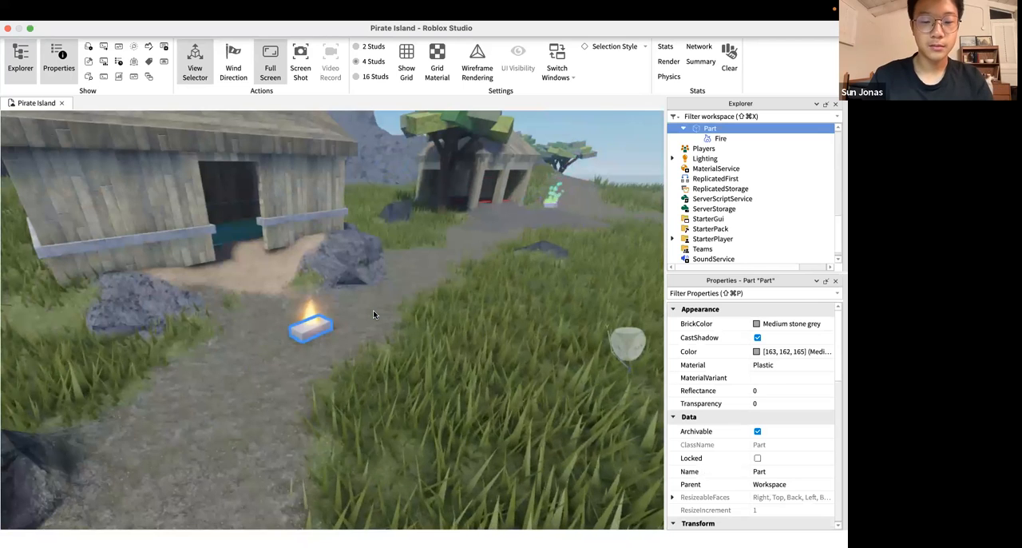
Select the VolcanoIsland model in the scene and examine the hut behind the burning part from several distances
right_drag(373, 309, 371, 310)
click(358, 207)
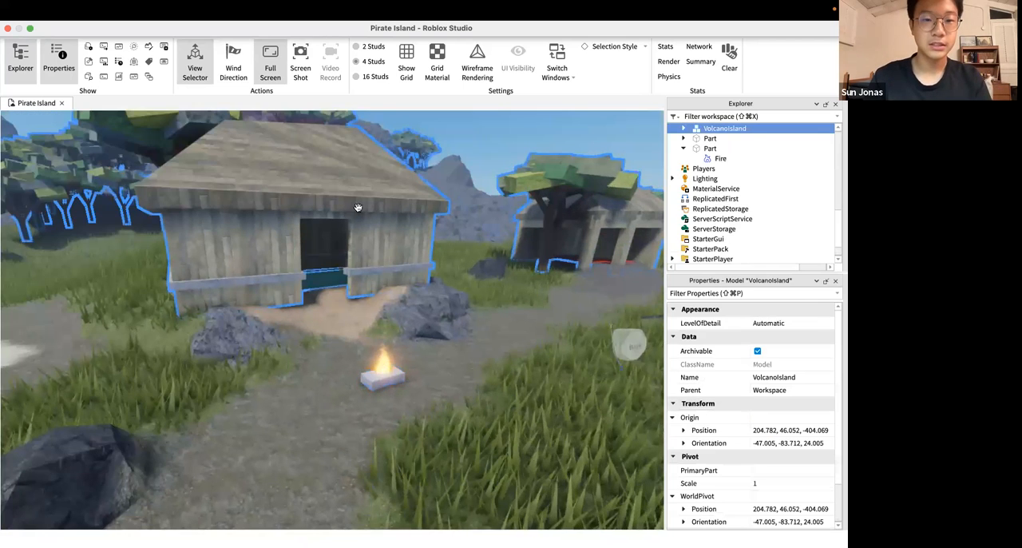
right_drag(358, 208, 332, 293)
key(w)
key(a)
key(s)
key(s)
right_drag(425, 263, 426, 262)
key(d)
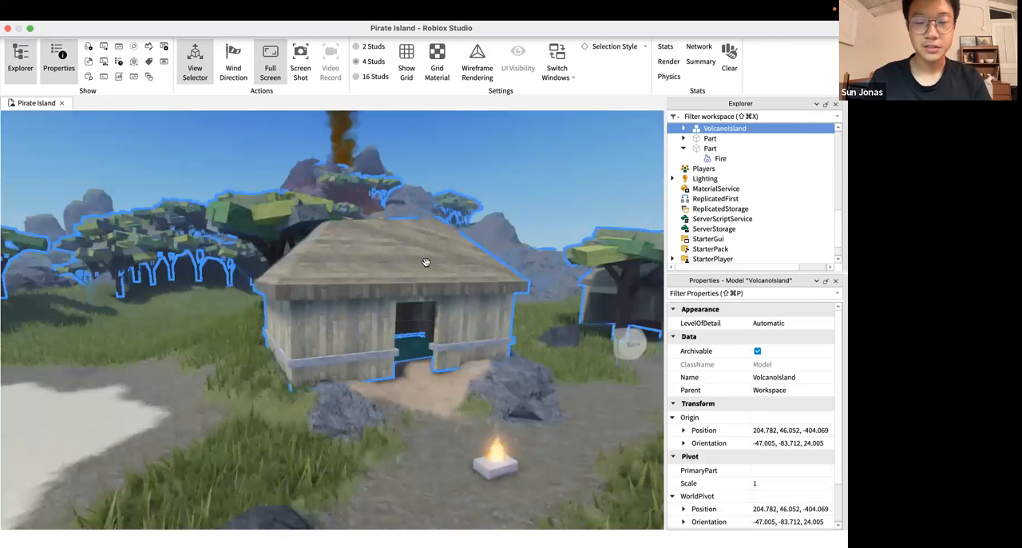
key(w)
key(s)
key(d)
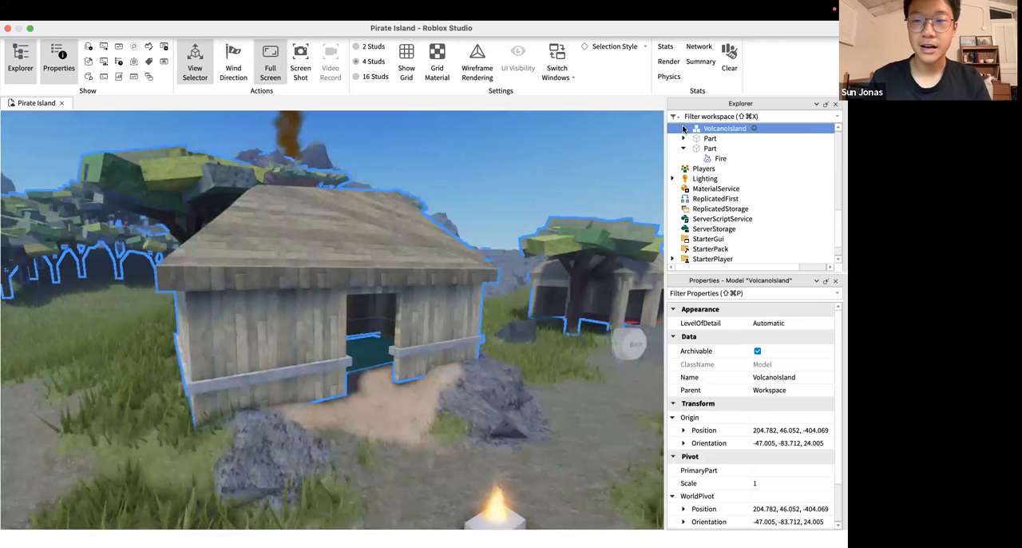
Expand the VolcanoIsland model and go through its children to select the Hut model nearest the burning part
click(684, 128)
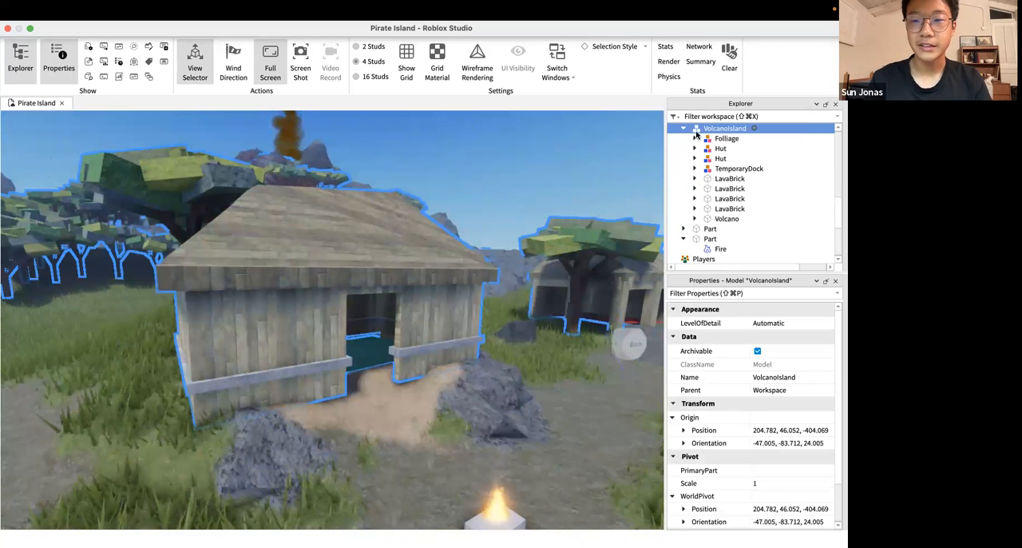
click(707, 140)
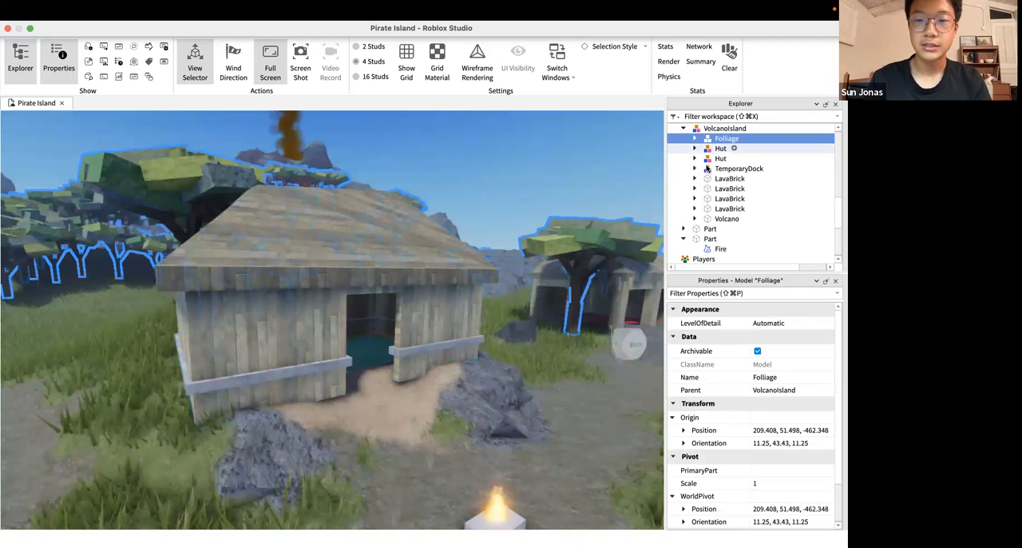
click(706, 168)
click(709, 129)
scroll(713, 147, up, 2)
click(711, 158)
click(711, 167)
click(711, 188)
click(711, 198)
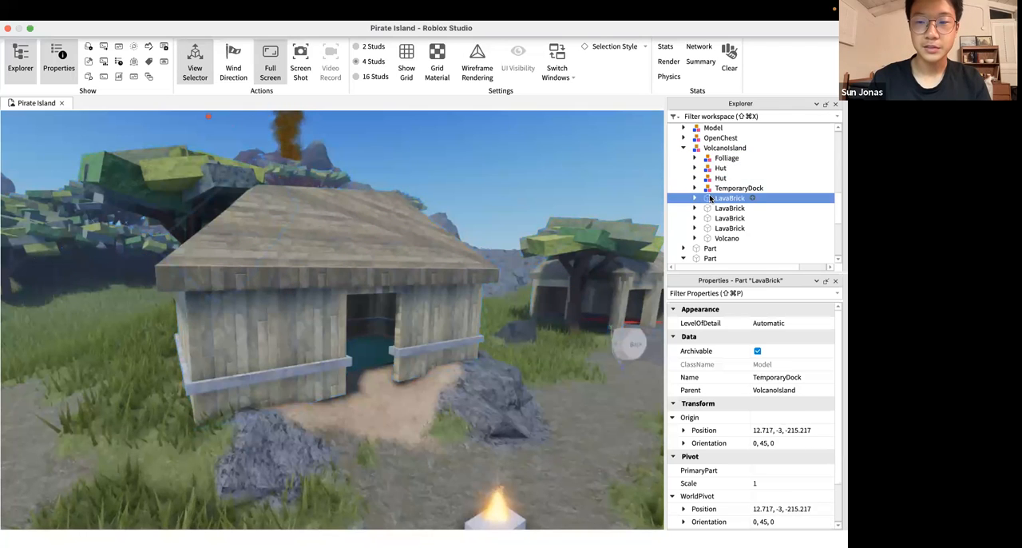
click(711, 228)
click(711, 187)
click(711, 168)
click(716, 178)
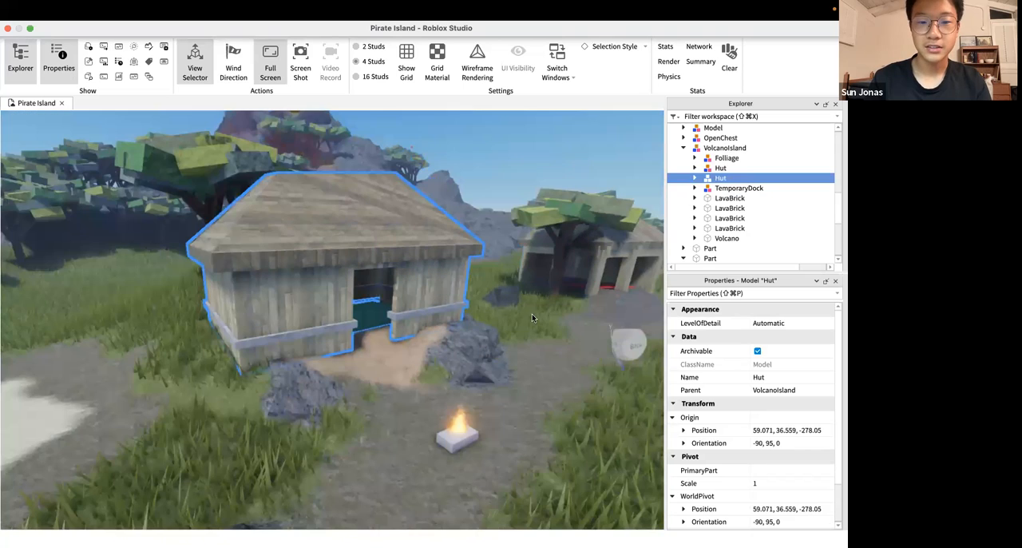
Add a Fire object to the selected Hut model
right_drag(540, 307, 537, 285)
scroll(537, 284, up, 2)
scroll(538, 288, down, 2)
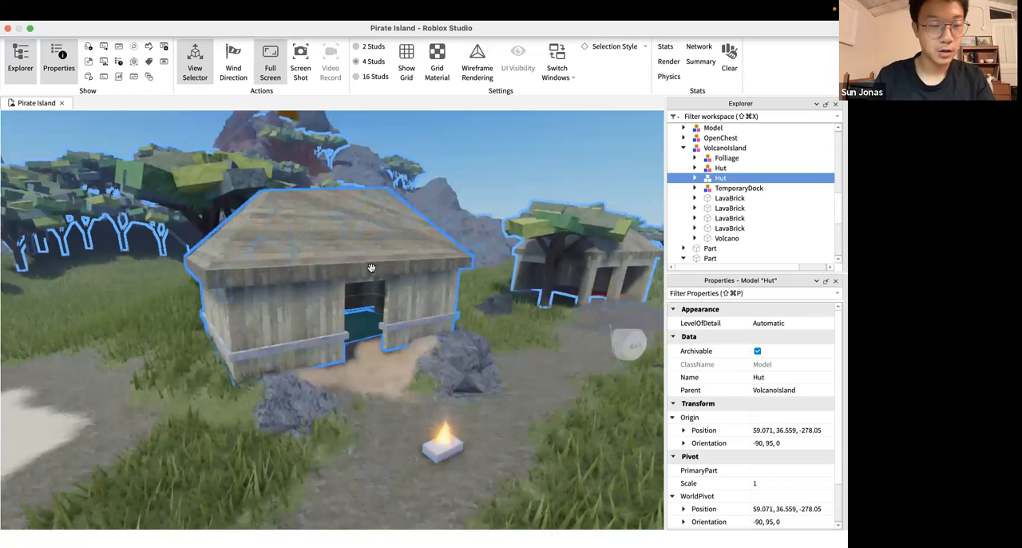
right_drag(371, 269, 373, 214)
key(f)
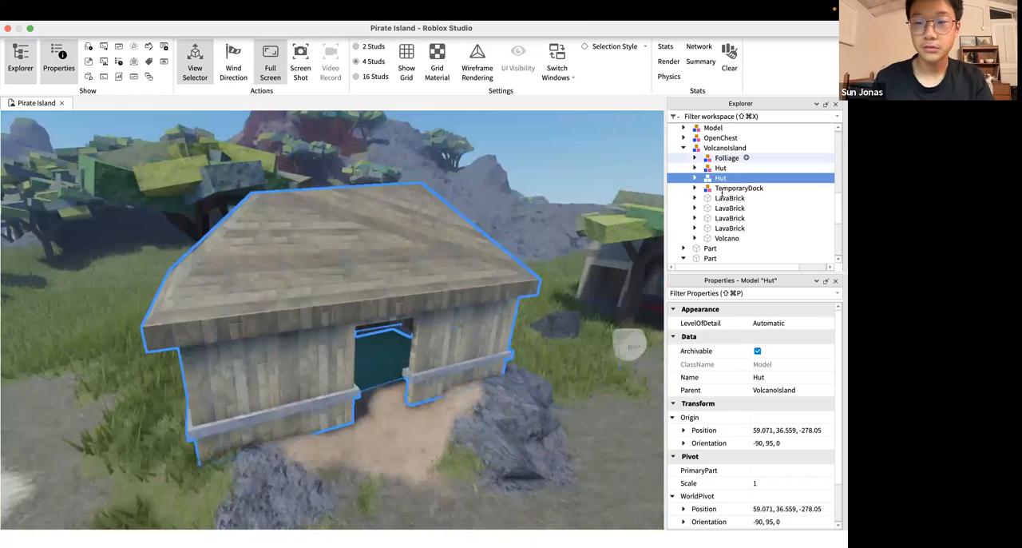
click(734, 178)
text(f)
key(Return)
scroll(731, 190, down, 1)
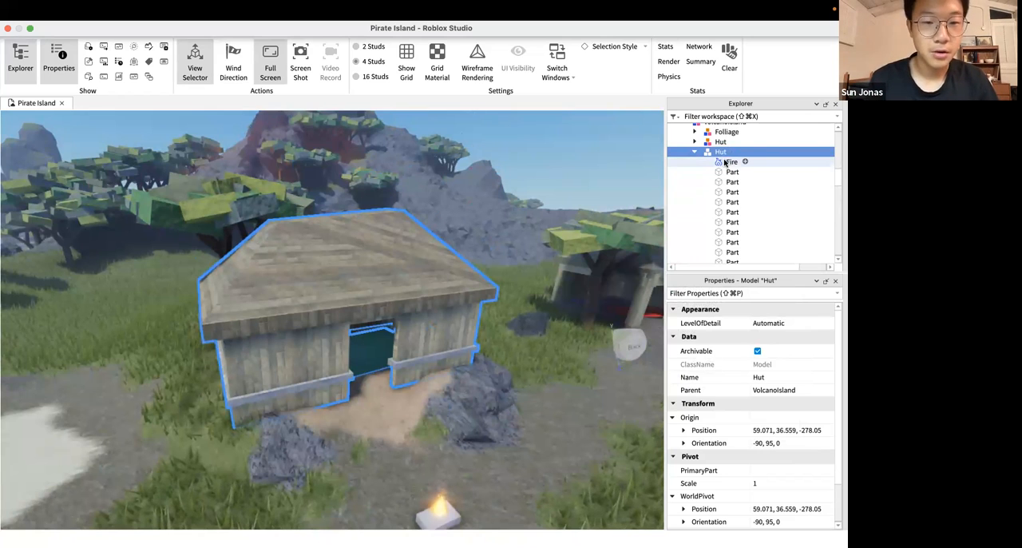
Examine the hut's individual parts and the properties of its new Fire object
click(728, 173)
click(723, 182)
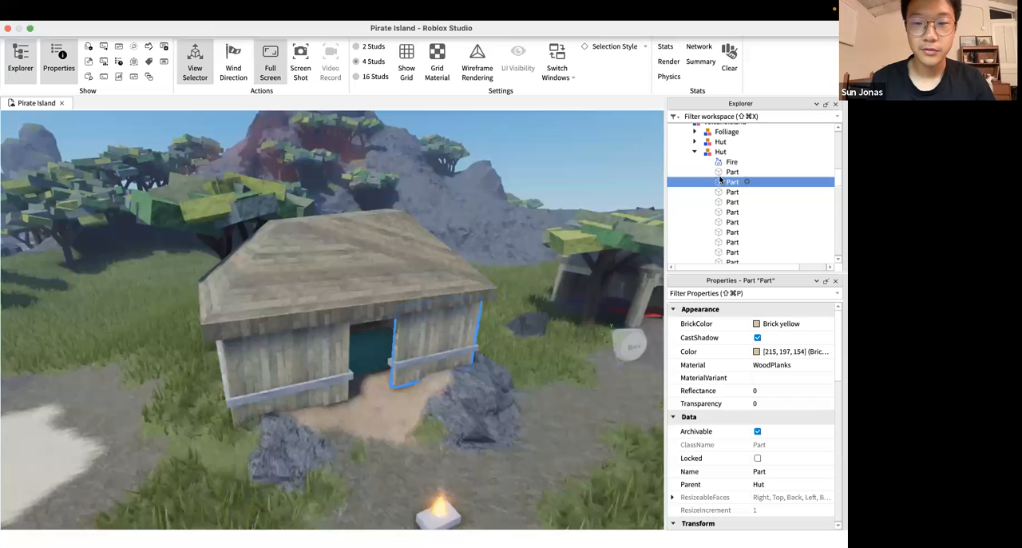
click(720, 172)
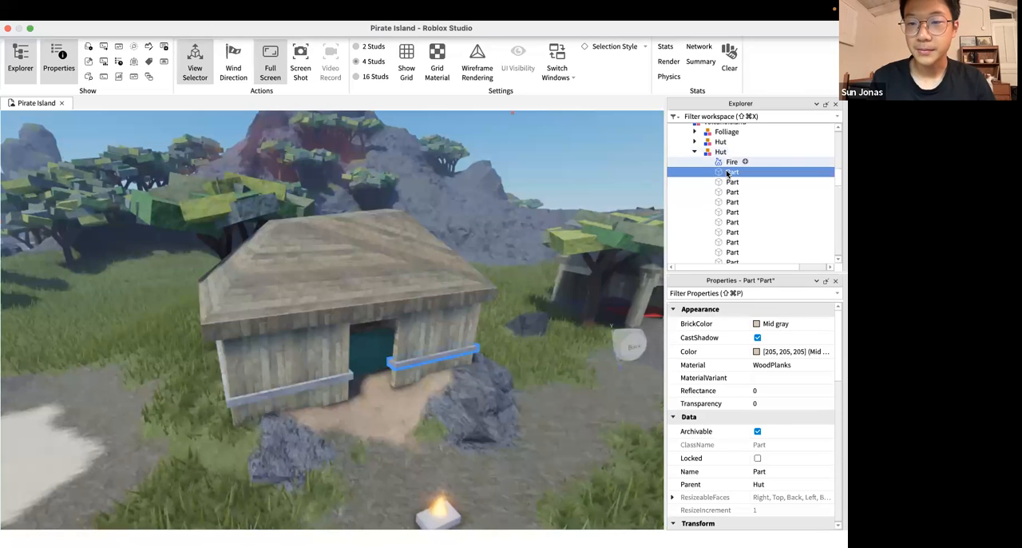
scroll(727, 172, down, 5)
scroll(727, 173, up, 5)
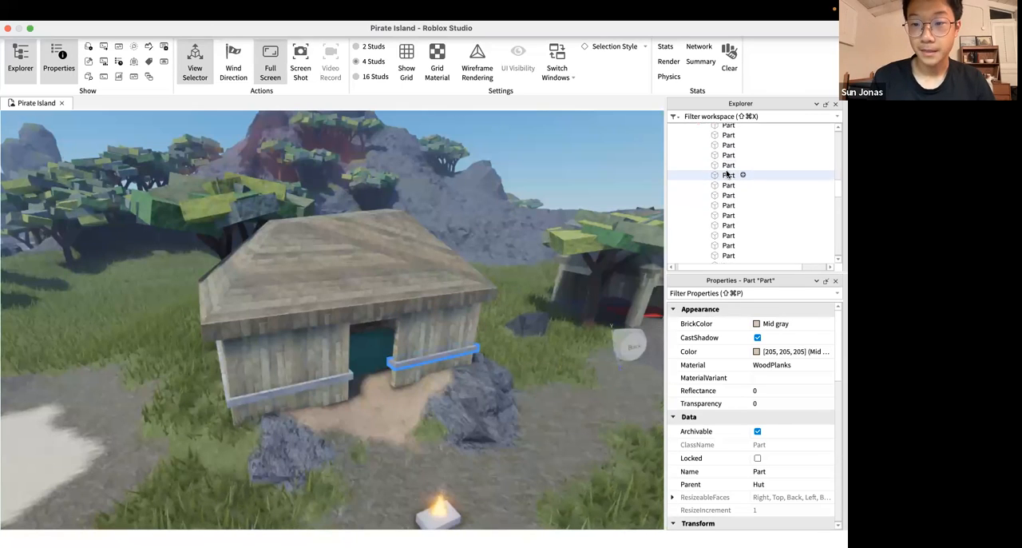
click(715, 216)
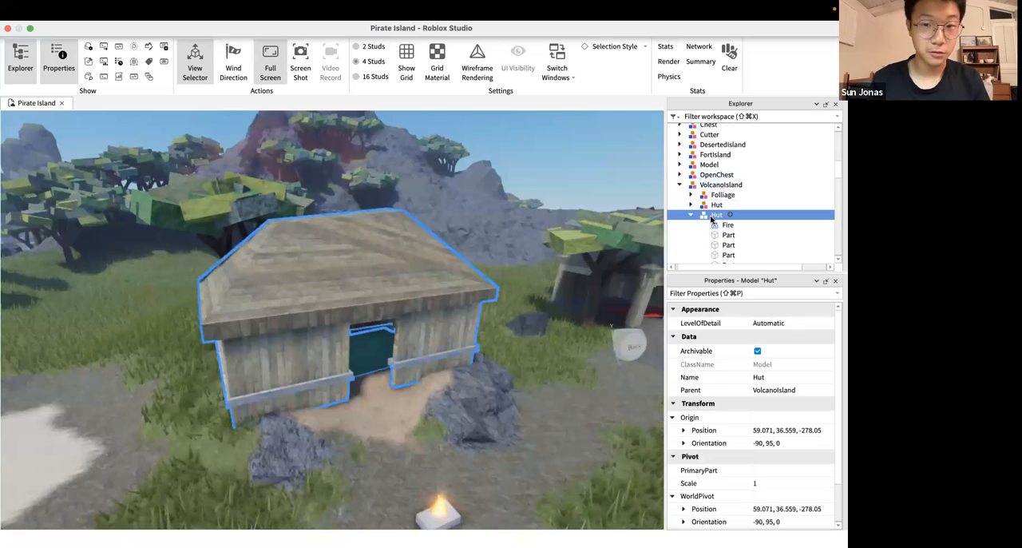
click(727, 227)
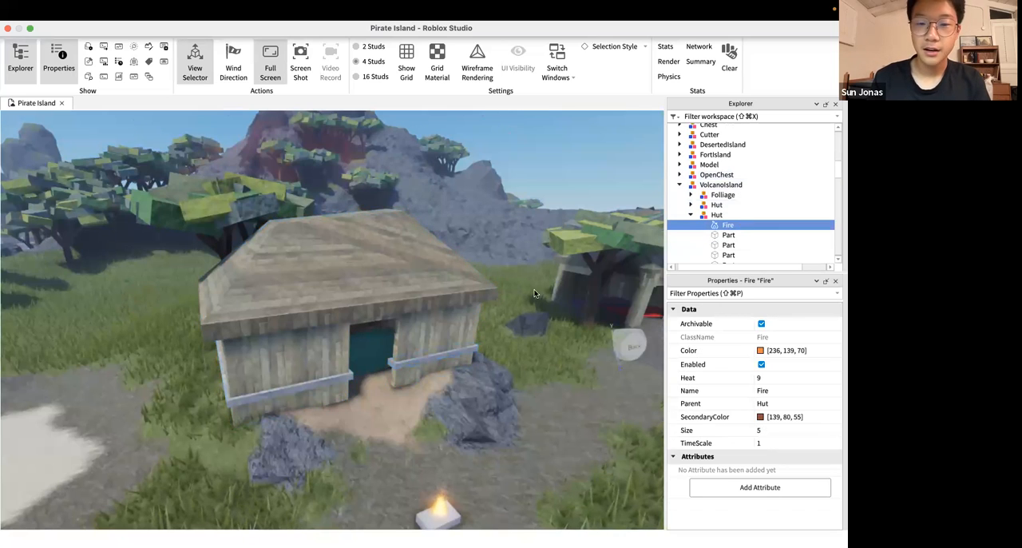
scroll(729, 214, down, 3)
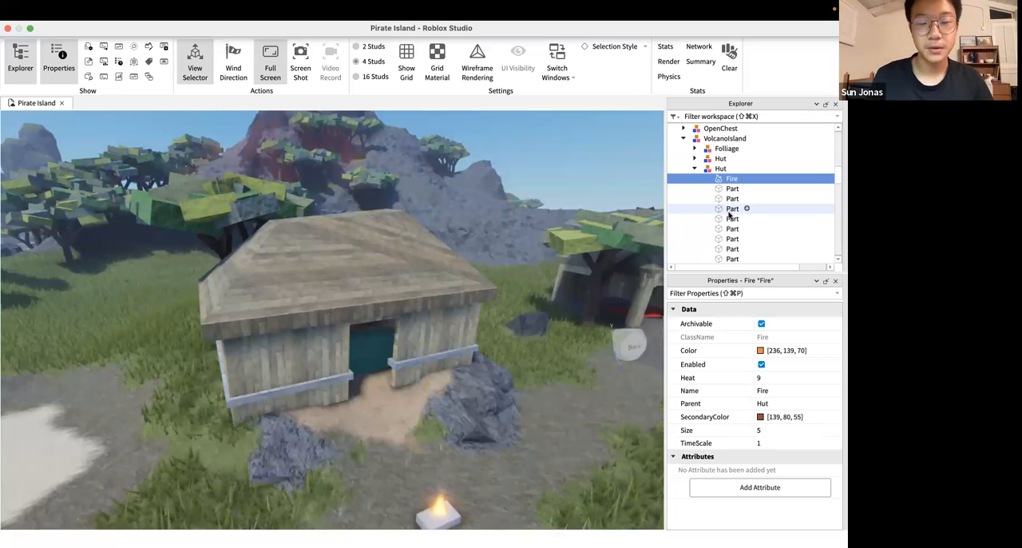
Move the Fire from the Hut model into its first Part, the mid gray trim rail beside the doorway
click(722, 190)
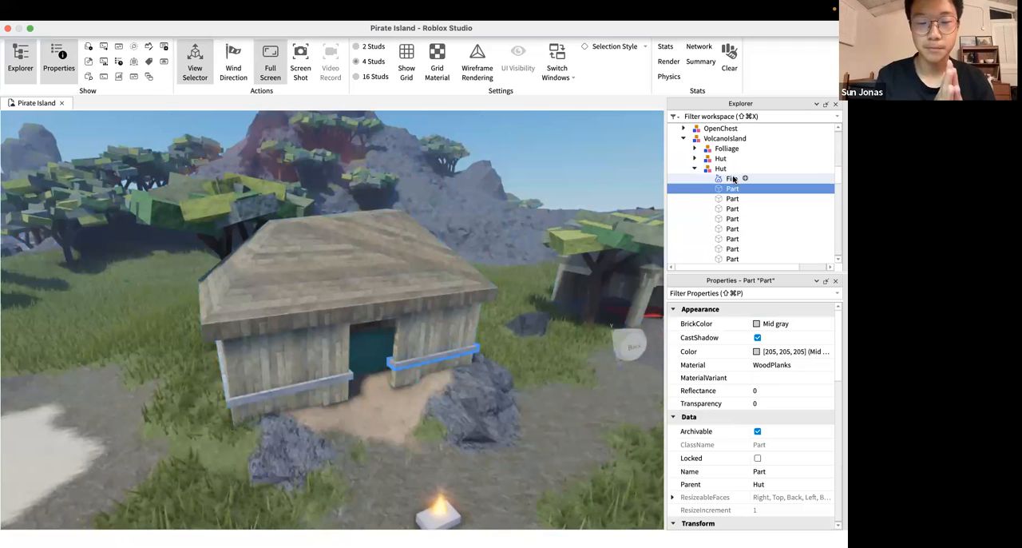
drag(730, 180, 737, 188)
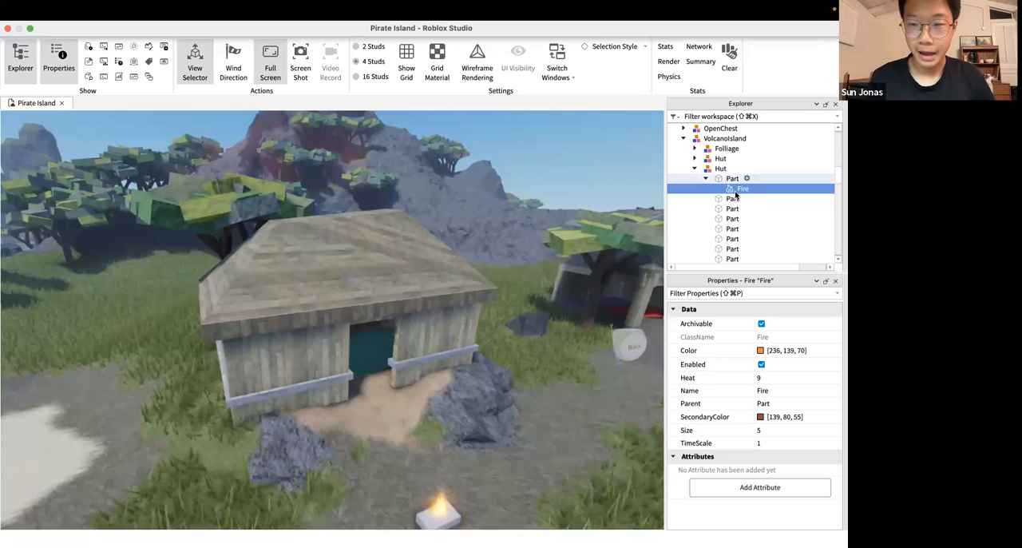
click(732, 179)
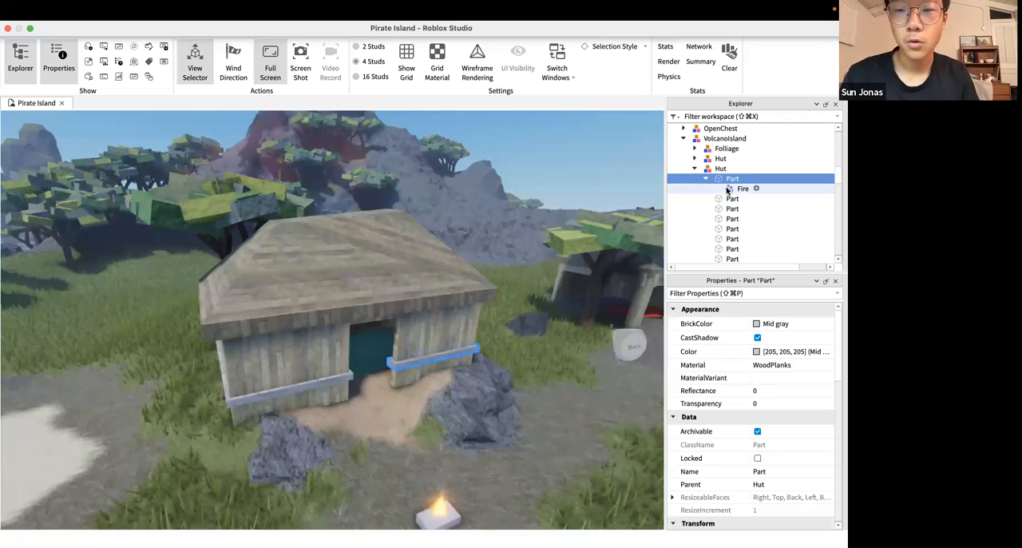
click(727, 187)
click(730, 179)
click(735, 189)
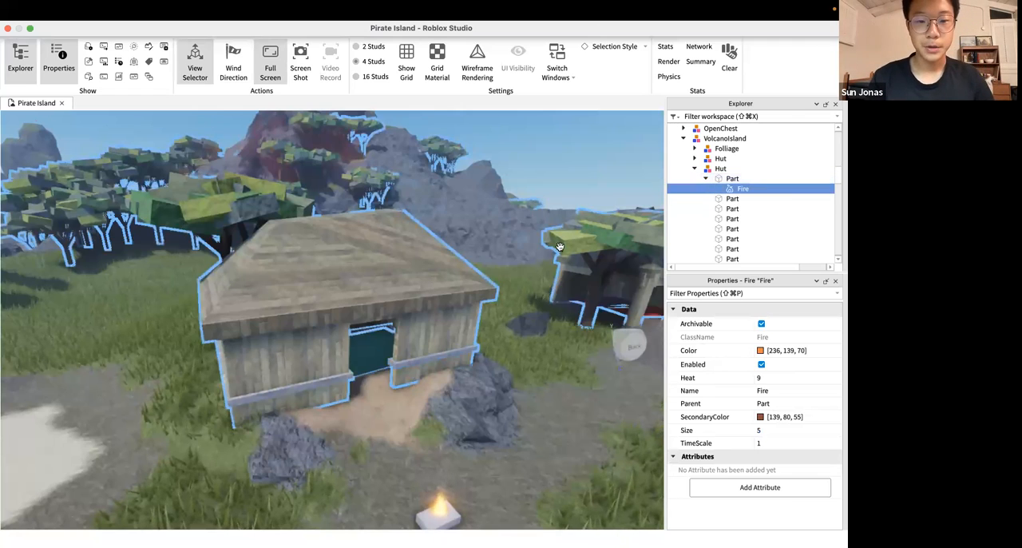
click(723, 170)
click(729, 178)
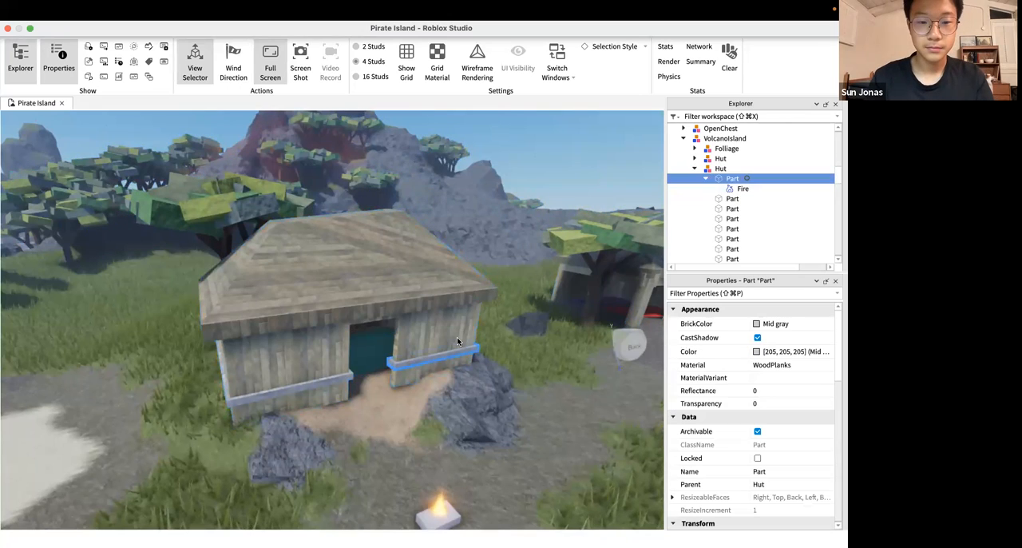
View the trim rail and its fire from inside the hut
right_drag(456, 338, 458, 338)
key(w)
key(f)
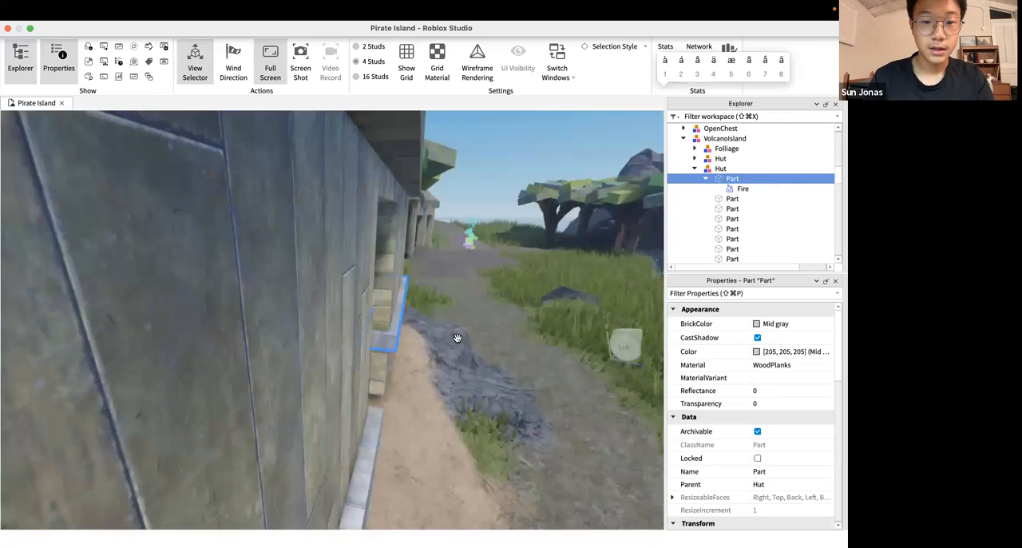
scroll(457, 341, down, 3)
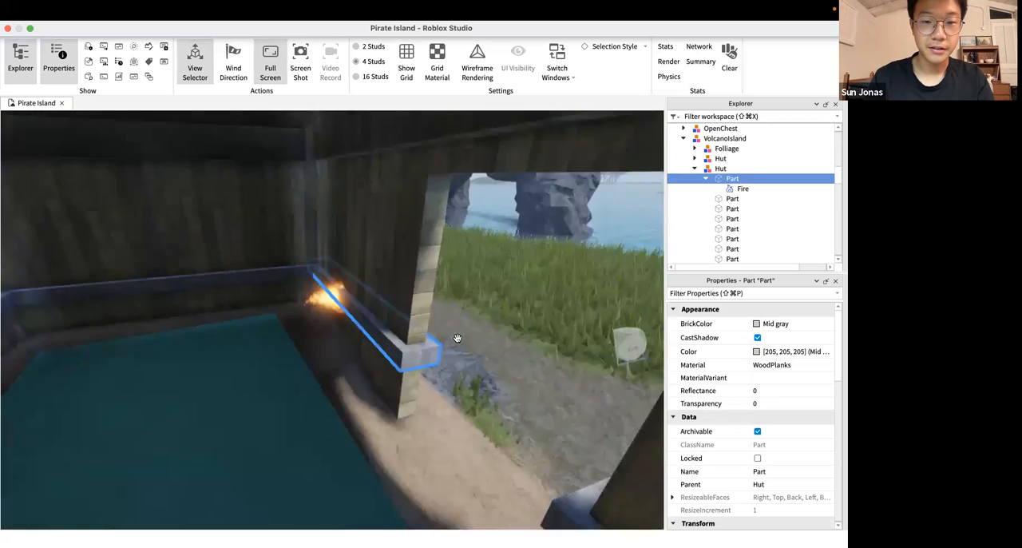
scroll(457, 341, up, 3)
right_drag(457, 341, 447, 336)
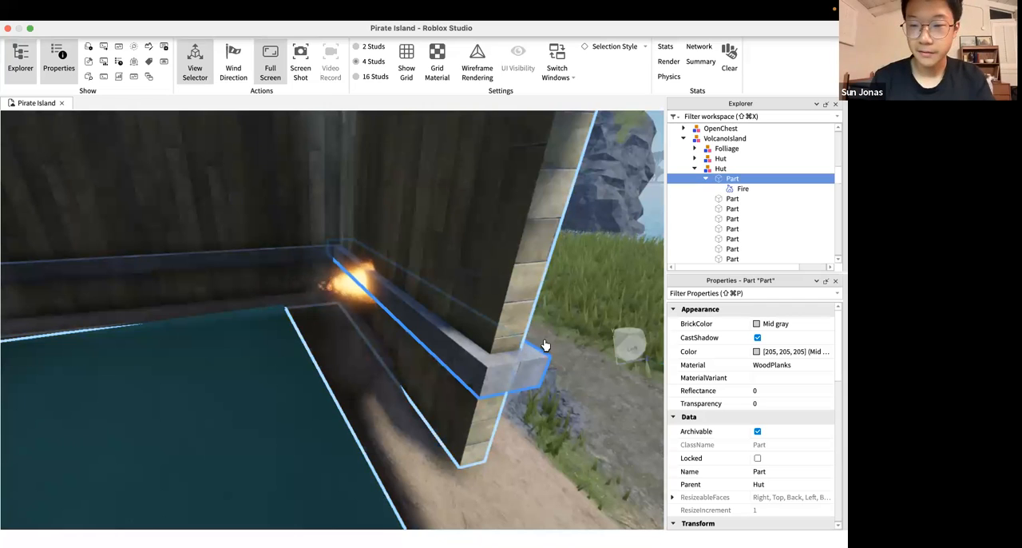
Inspect the Size and Enabled properties of the trim rail's Fire
click(732, 198)
click(742, 188)
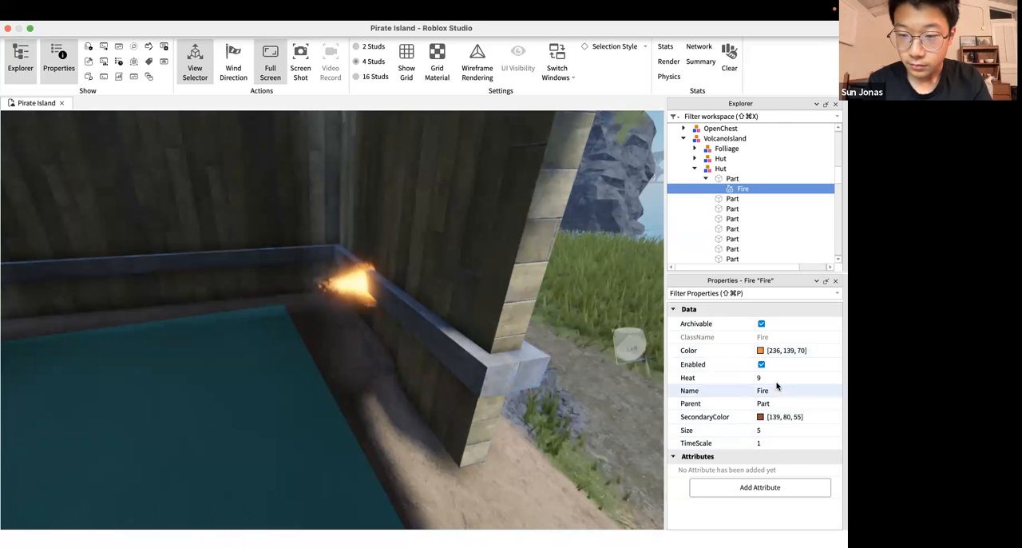
click(768, 431)
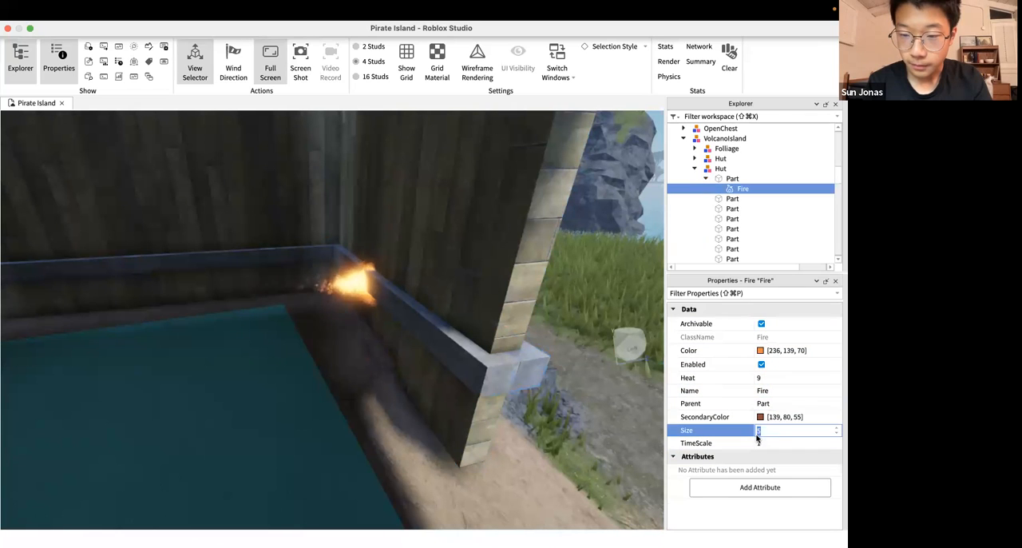
click(762, 364)
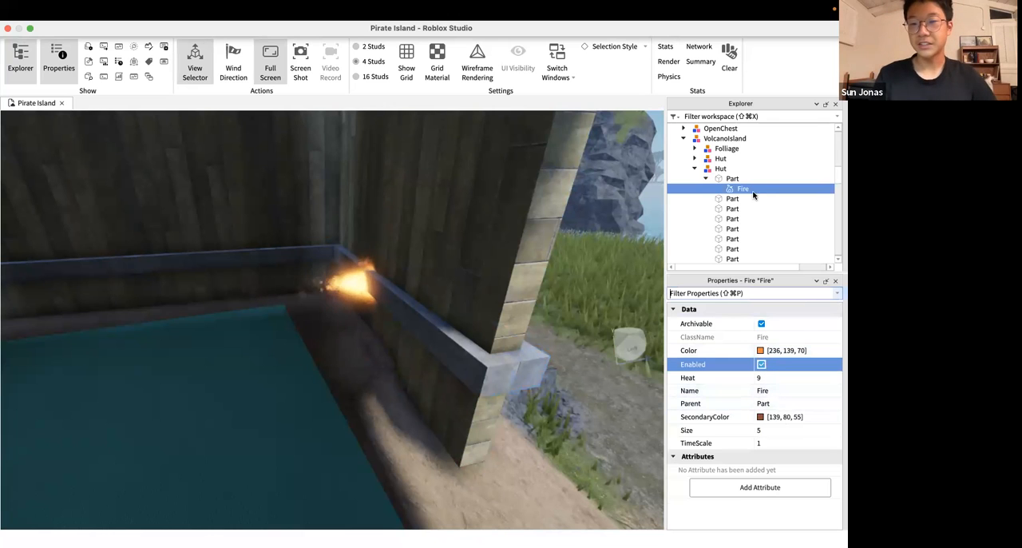
Select the brick yellow wall panel beside the doorway and examine it from inside and outside, including its transform properties
click(725, 198)
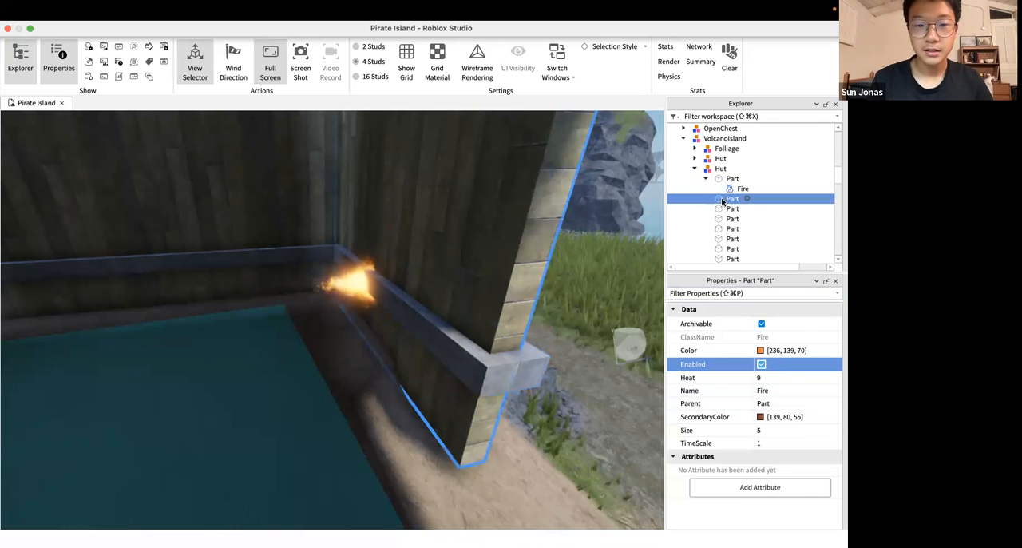
right_drag(528, 310, 529, 309)
key(s)
key(w)
key(s)
right_drag(431, 264, 408, 279)
key(w)
key(s)
right_drag(259, 349, 258, 349)
key(s)
key(w)
right_drag(418, 355, 417, 356)
key(s)
key(s)
scroll(775, 440, down, 5)
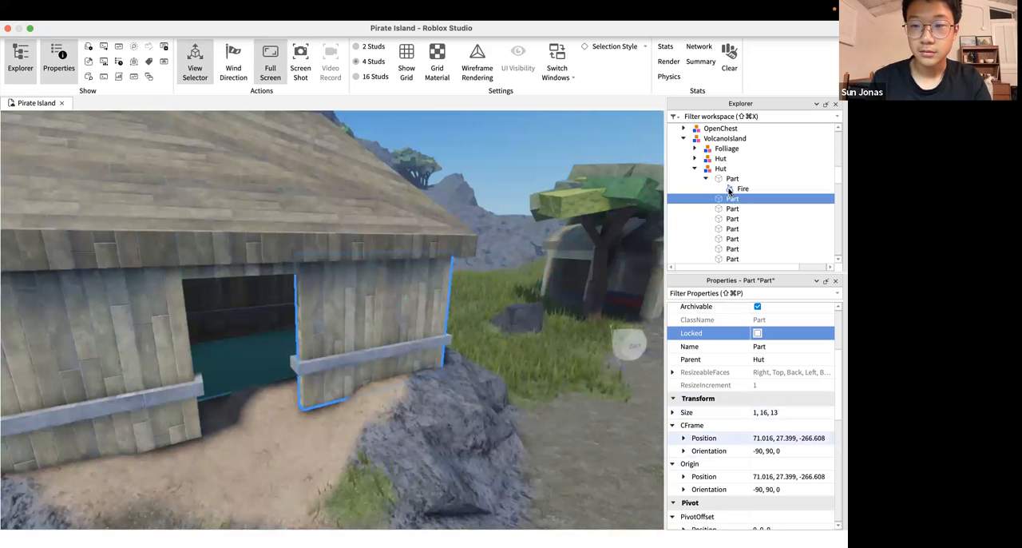
Move the Fire into the brick yellow wall panel and view the whole hut from the front
drag(737, 190, 733, 199)
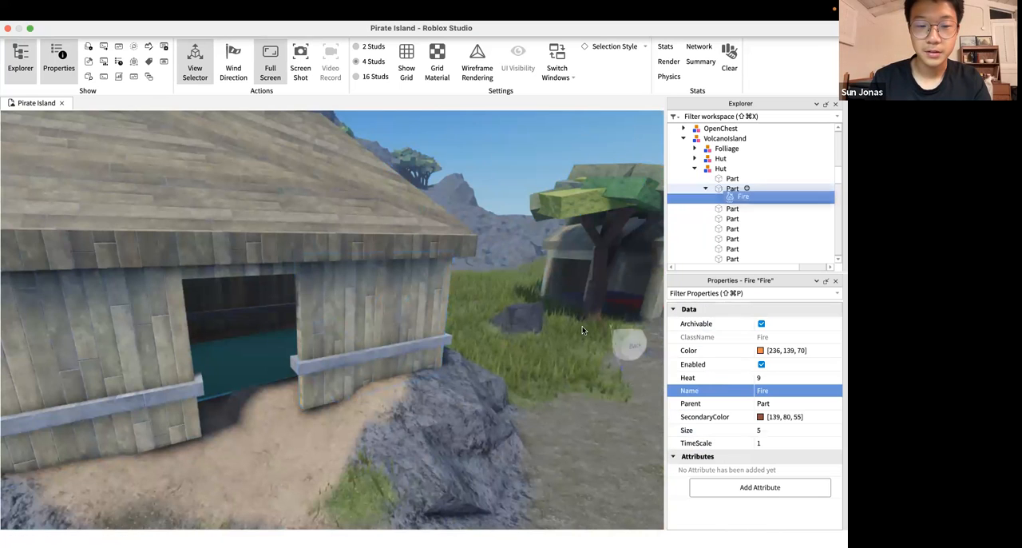
key(a)
right_drag(582, 330, 582, 330)
key(w)
key(s)
key(w)
shift+click(582, 327)
key(s)
key(s)
key(s)
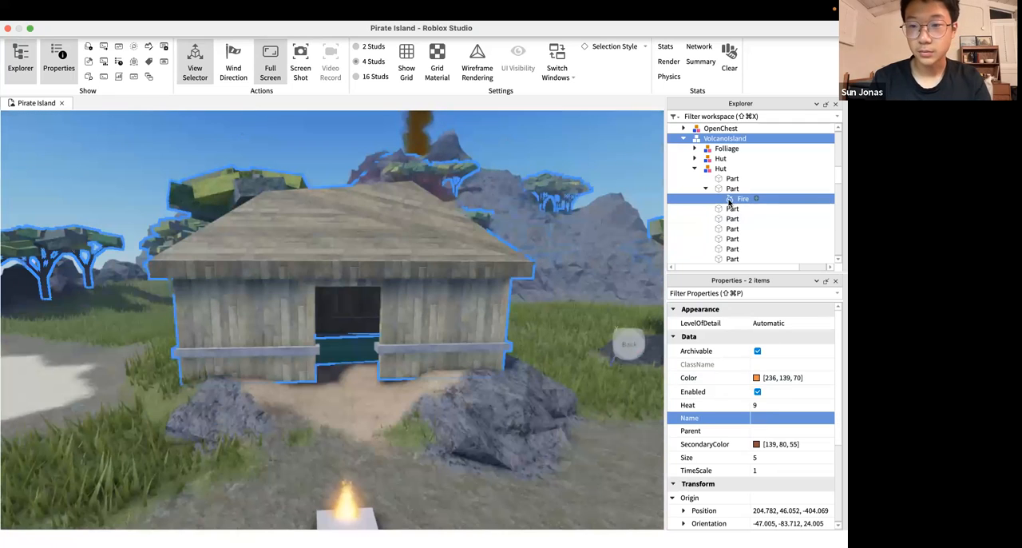
Move the Fire into the hut's brown WoodPlanks part
key(Down)
key(Down)
key(Down)
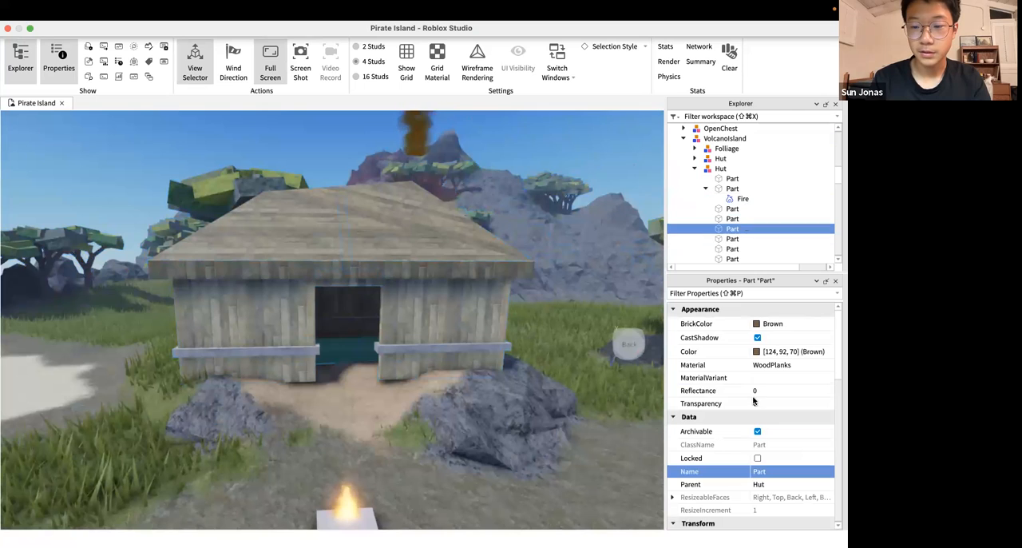
scroll(754, 400, down, 3)
drag(738, 201, 734, 230)
Examine the moved fire from several angles inside and around the hut
right_drag(503, 270, 504, 270)
key(w)
key(s)
key(w)
key(w)
key(s)
key(w)
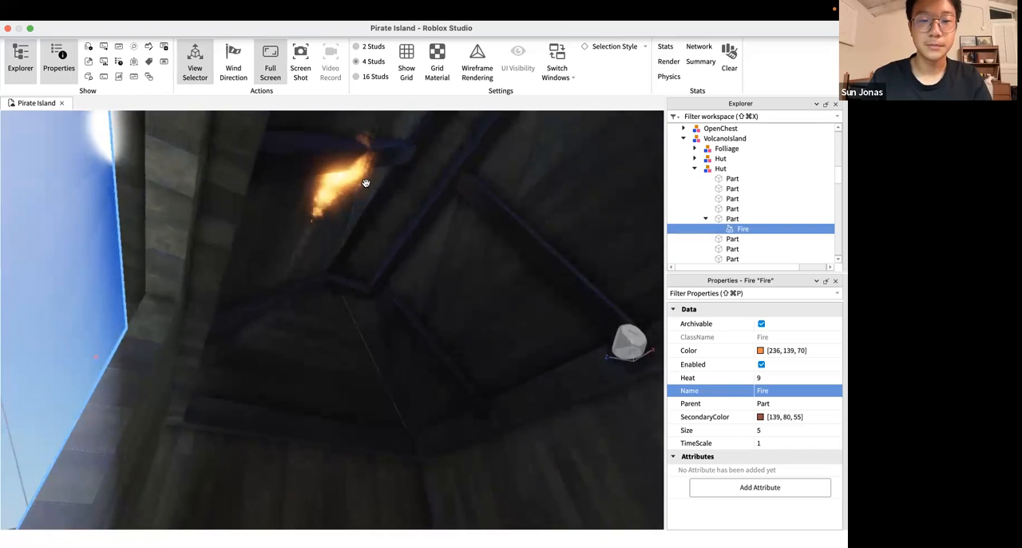
mouse_move(341, 210)
right_down()
mouse_move(334, 252)
mouse_move(376, 282)
right_up()
key(s)
key(s)
key(w)
key(s)
key(w)
key(w)
key(s)
Return to the burning part on the path and select it close up
key(w)
key(s)
key(s)
right_click(376, 281)
click(355, 279)
key(w)
right_drag(406, 316, 406, 315)
key(w)
key(a)
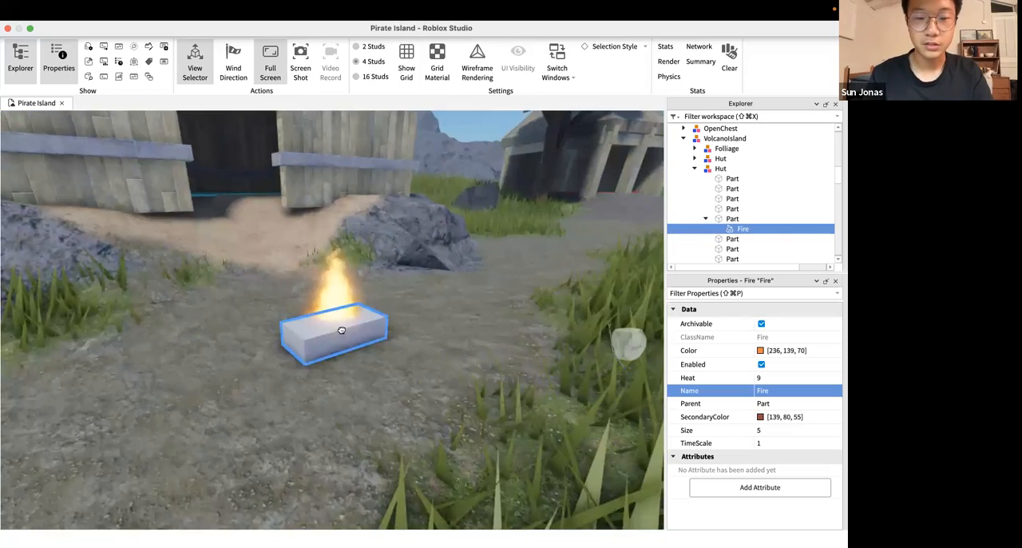
click(341, 330)
scroll(718, 242, down, 3)
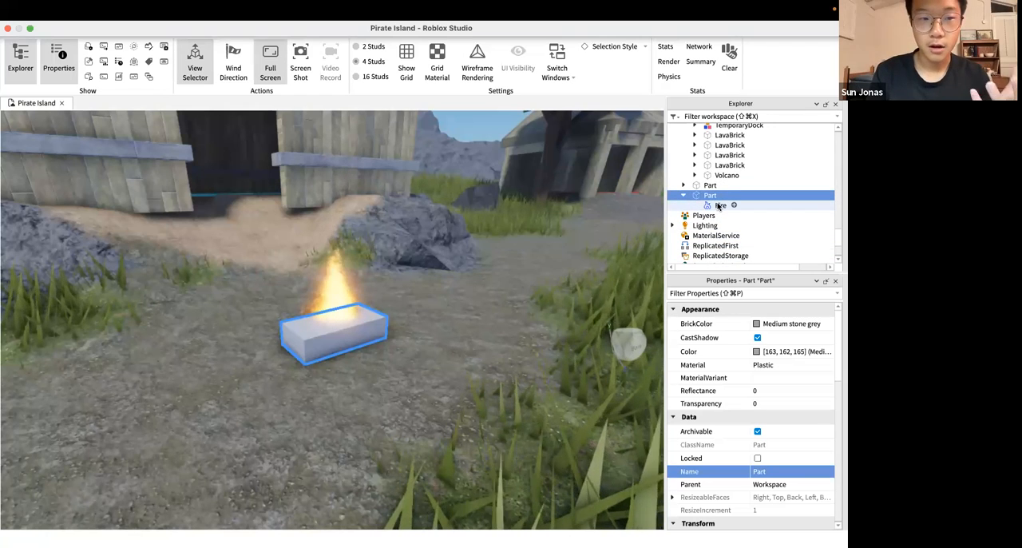
Examine the burning part on the path both close up and from farther back with the hut behind it
click(426, 309)
right_drag(426, 308, 426, 308)
scroll(425, 308, up, 4)
scroll(425, 308, down, 5)
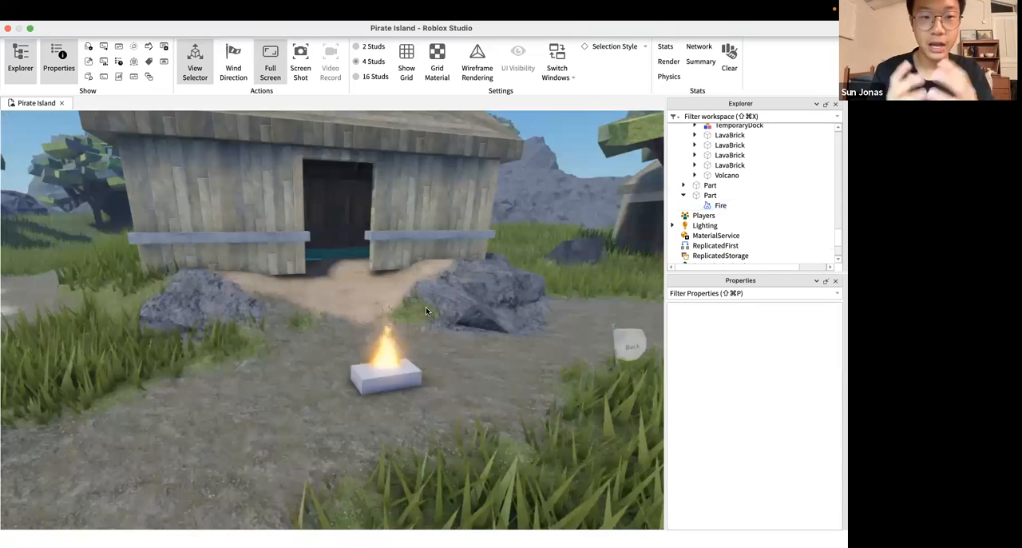
click(386, 383)
scroll(432, 384, up, 4)
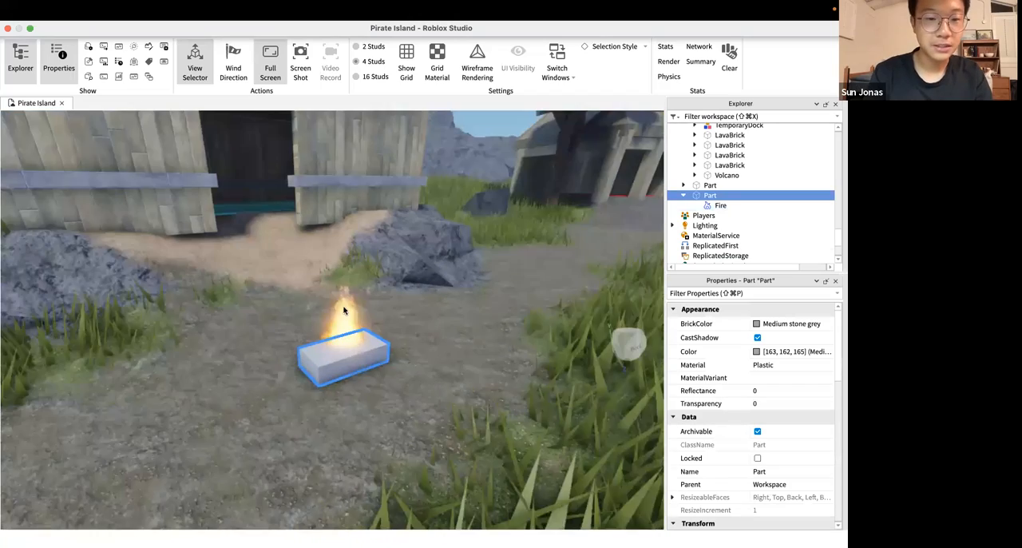
click(354, 325)
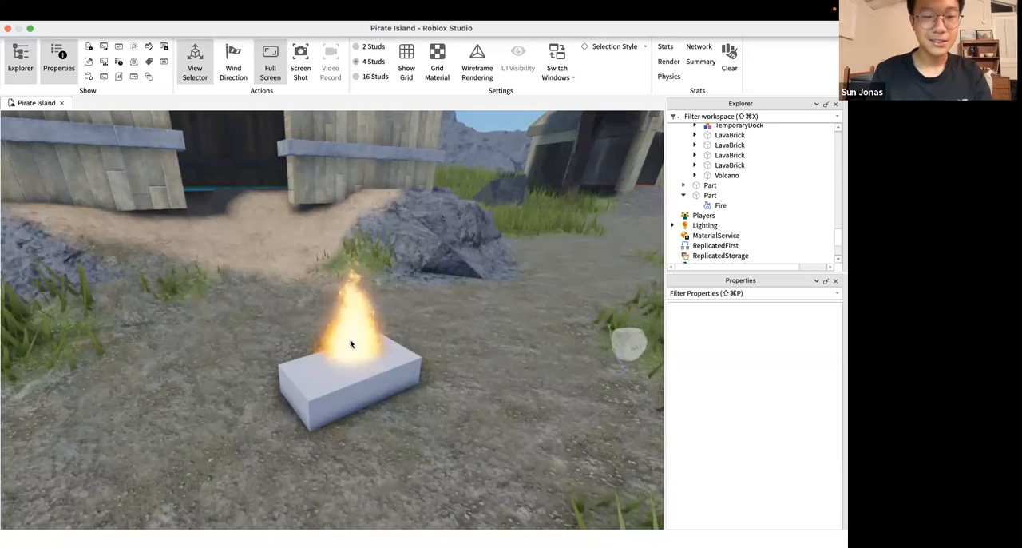
Select the burning part on the path and locate its Fire in the object hierarchy
click(335, 392)
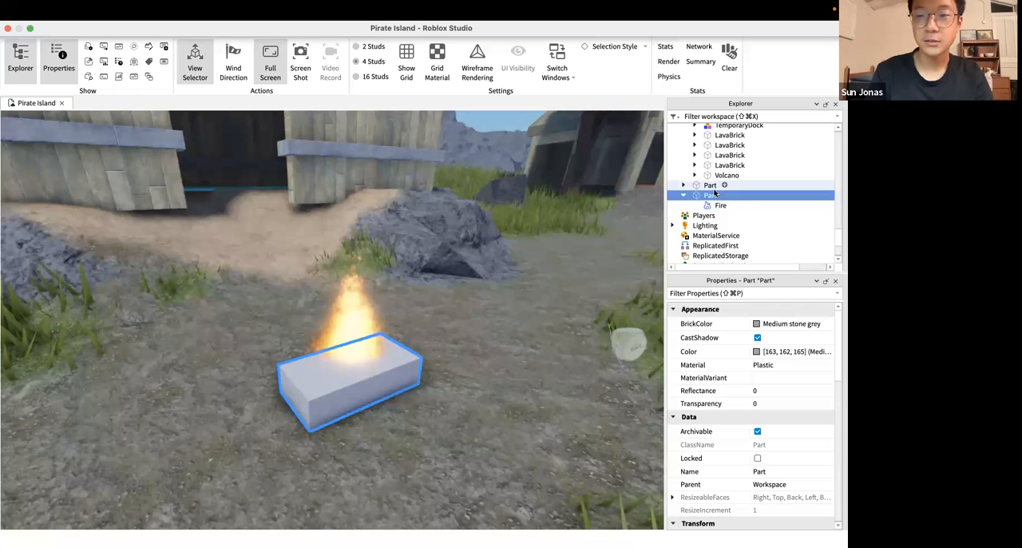
scroll(714, 191, up, 15)
scroll(714, 192, up, 5)
scroll(714, 168, down, 20)
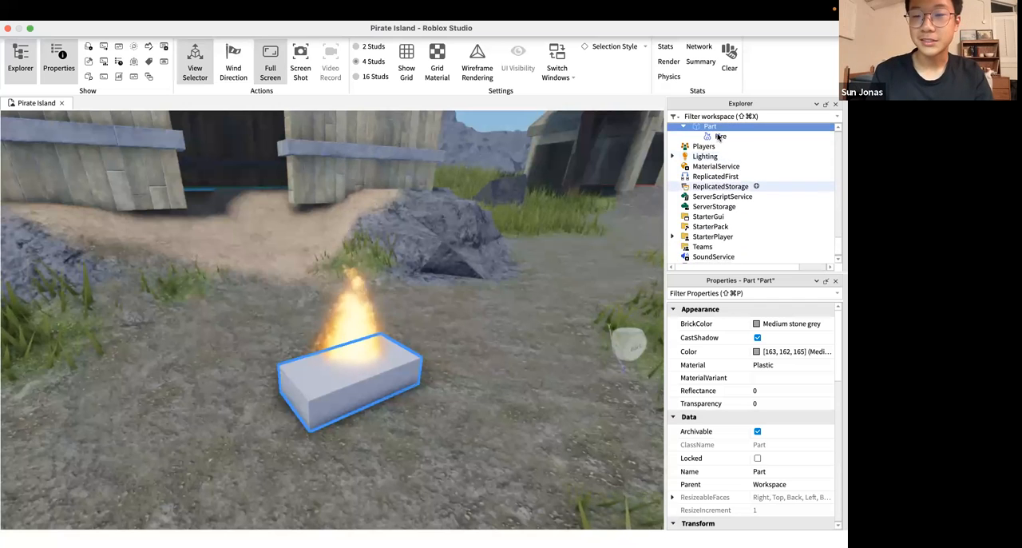
scroll(715, 137, up, 2)
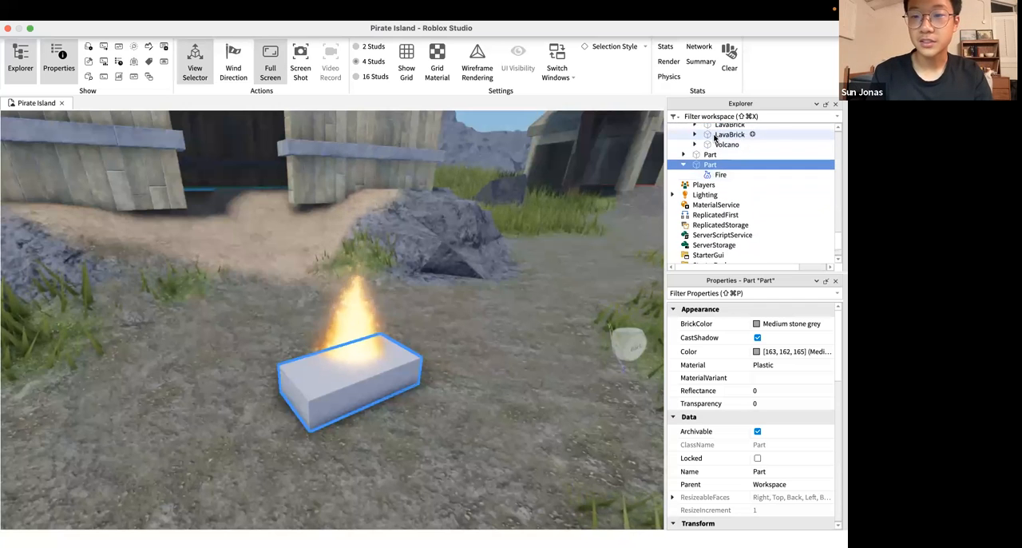
click(706, 175)
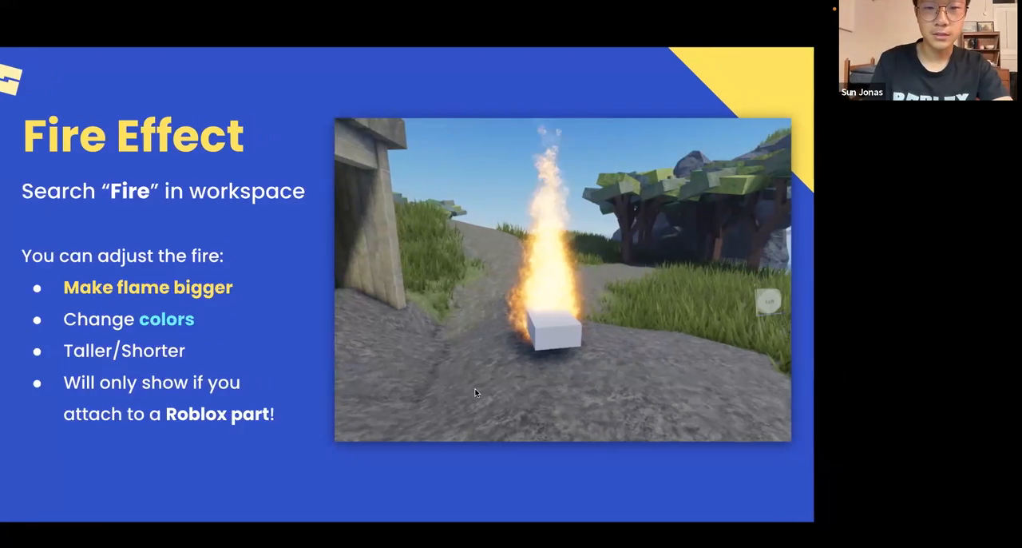
Return to Roblox Studio and move the Fire from the part into Lighting and back into the part
key(ctrl+Left)
mouse_move(721, 174)
mouse_down()
mouse_move(716, 196)
mouse_move(706, 186)
mouse_up()
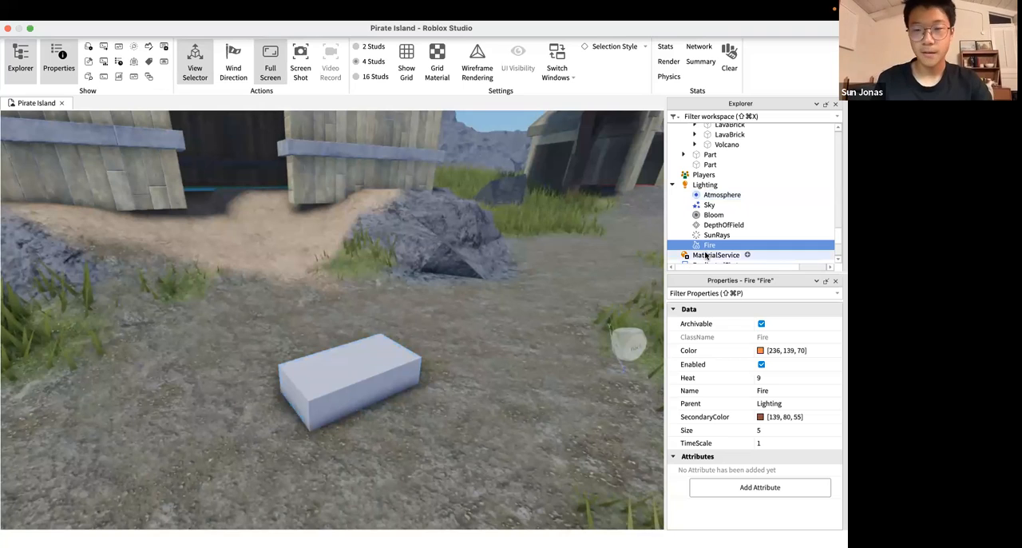
drag(708, 244, 719, 165)
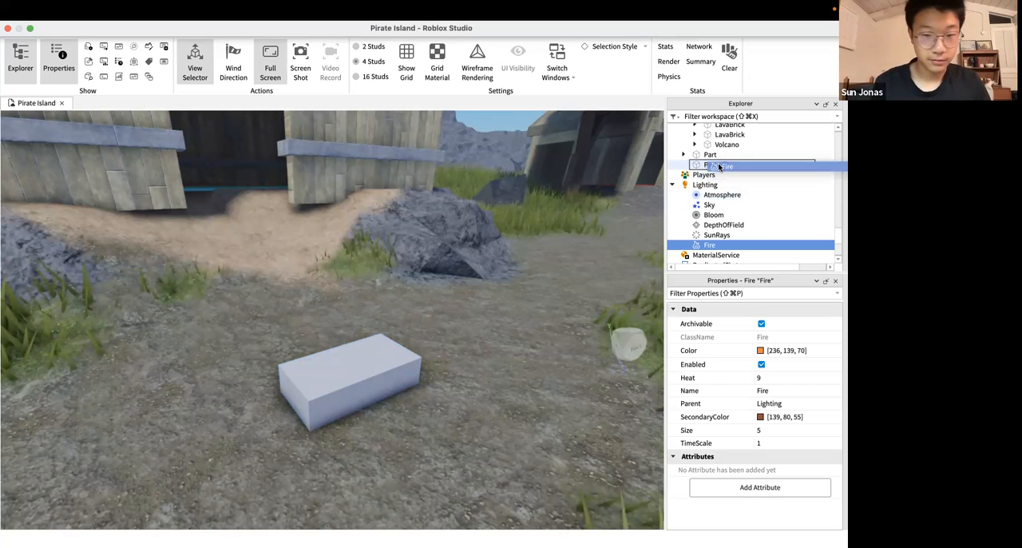
drag(720, 165, 720, 166)
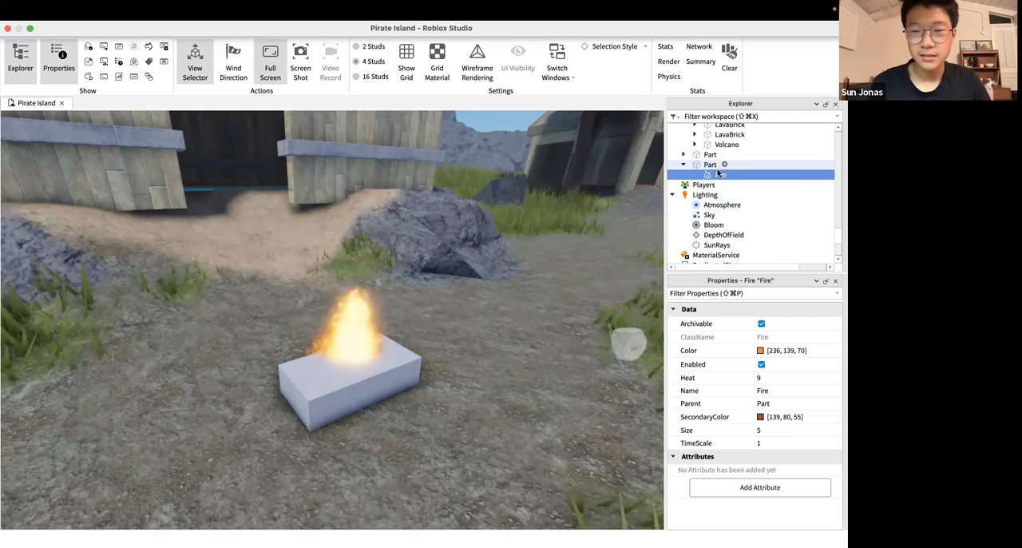
Examine the burning part on the path from several angles and distances
right_drag(545, 321, 544, 320)
key(d)
key(f)
key(w)
key(s)
key(w)
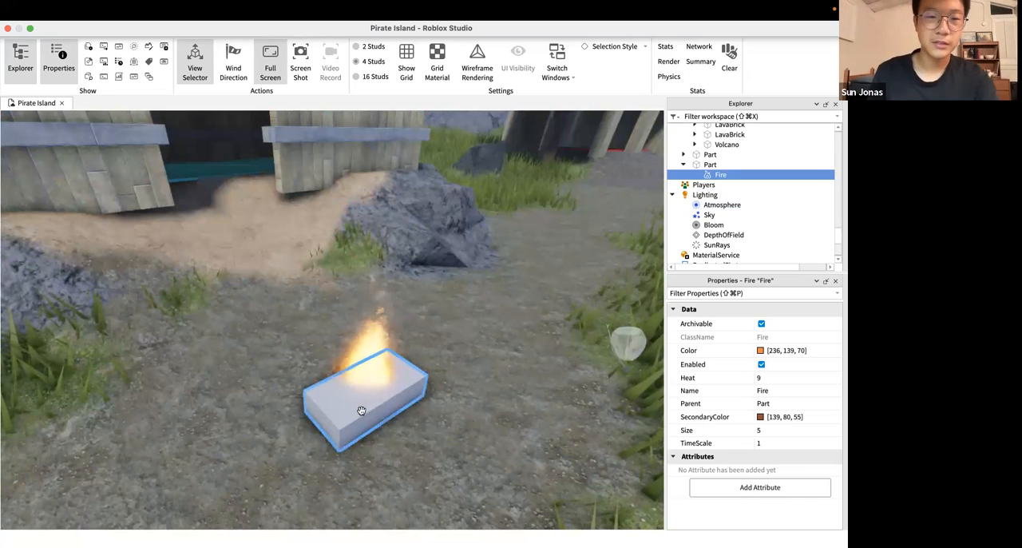
right_drag(422, 346, 420, 346)
click(302, 305)
right_drag(405, 310, 405, 306)
scroll(405, 306, up, 3)
scroll(405, 305, down, 3)
Change the Color of the part's Fire to blue [0, 92, 229]
click(721, 174)
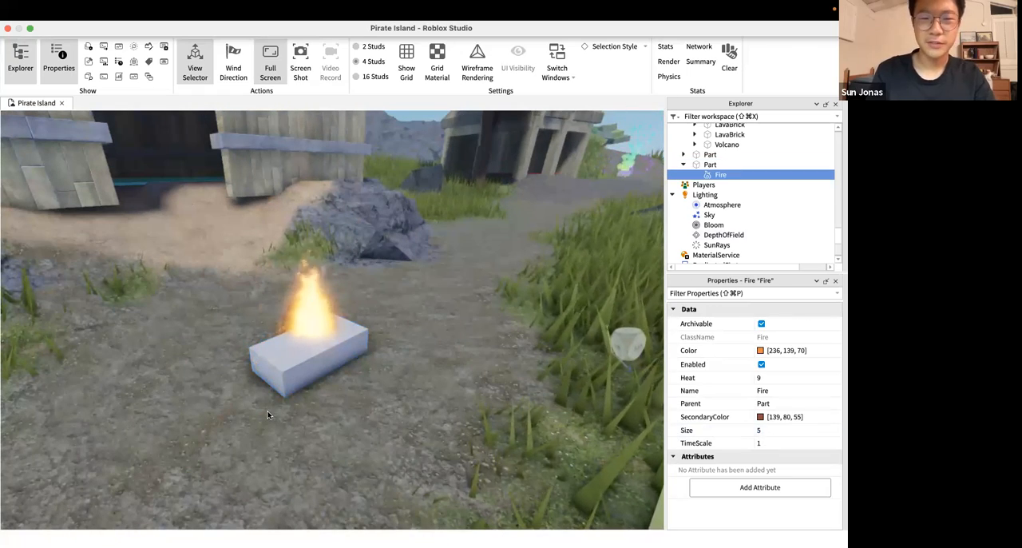
click(760, 351)
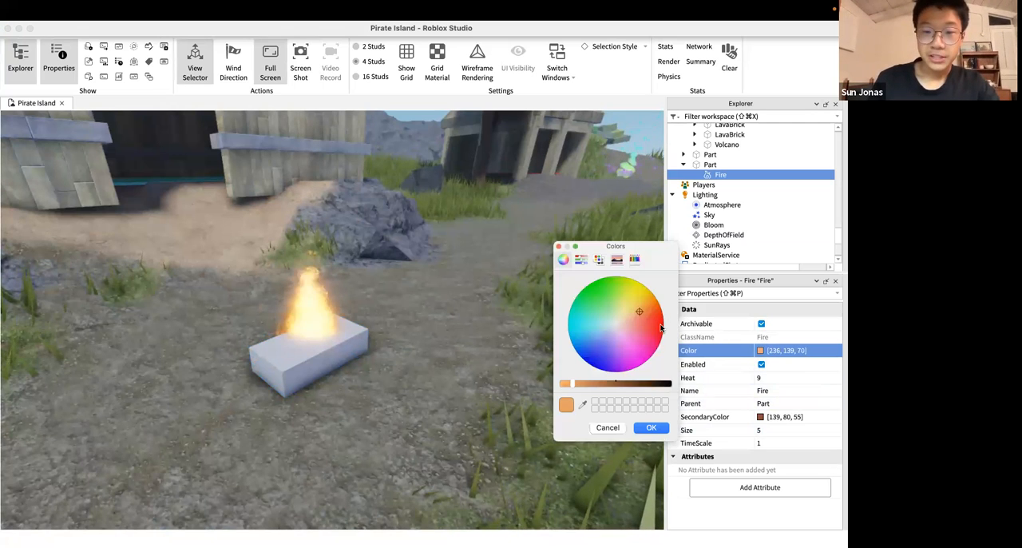
click(581, 345)
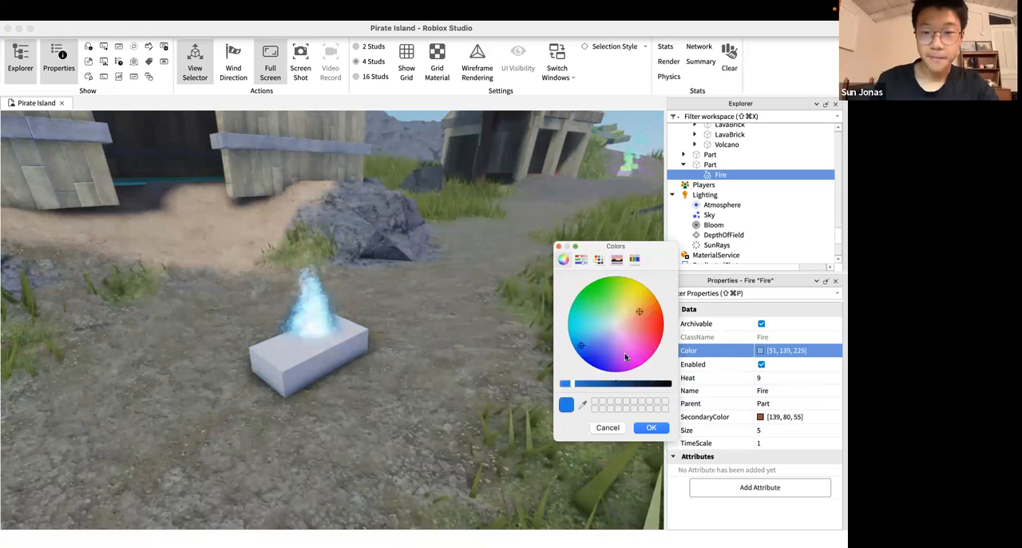
drag(651, 307, 570, 359)
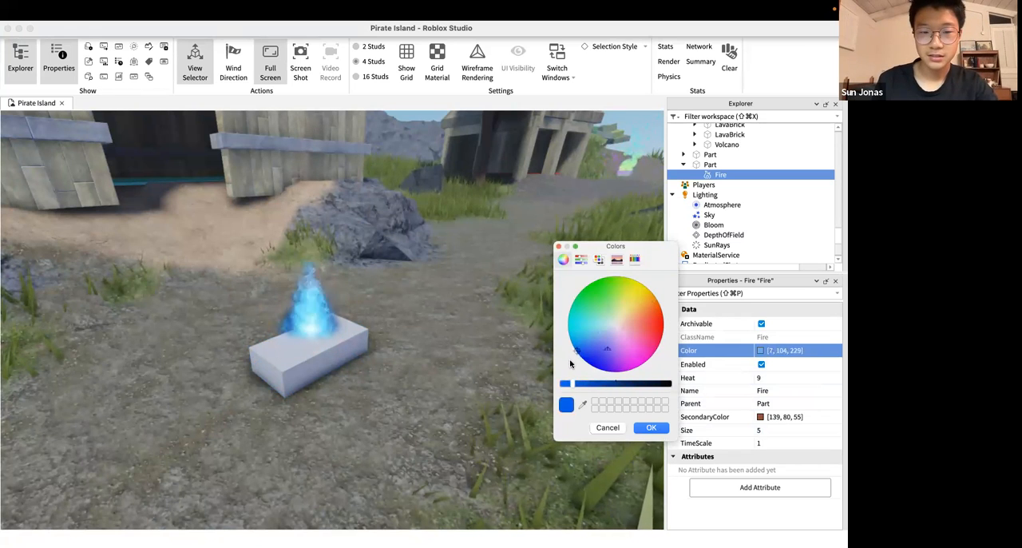
click(652, 427)
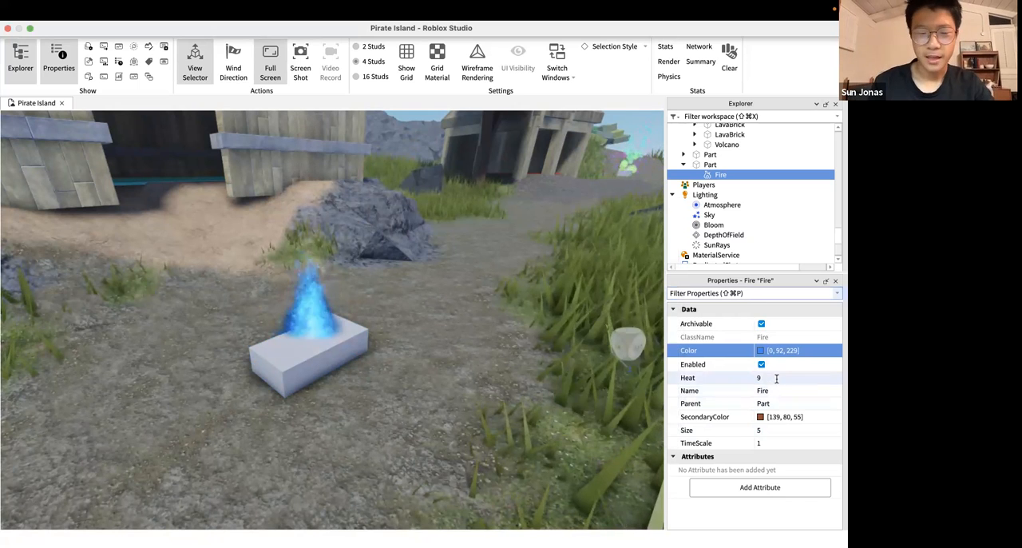
Set the Fire's Heat to 25 and check the flame against the hut
click(777, 379)
text(25)
key(Return)
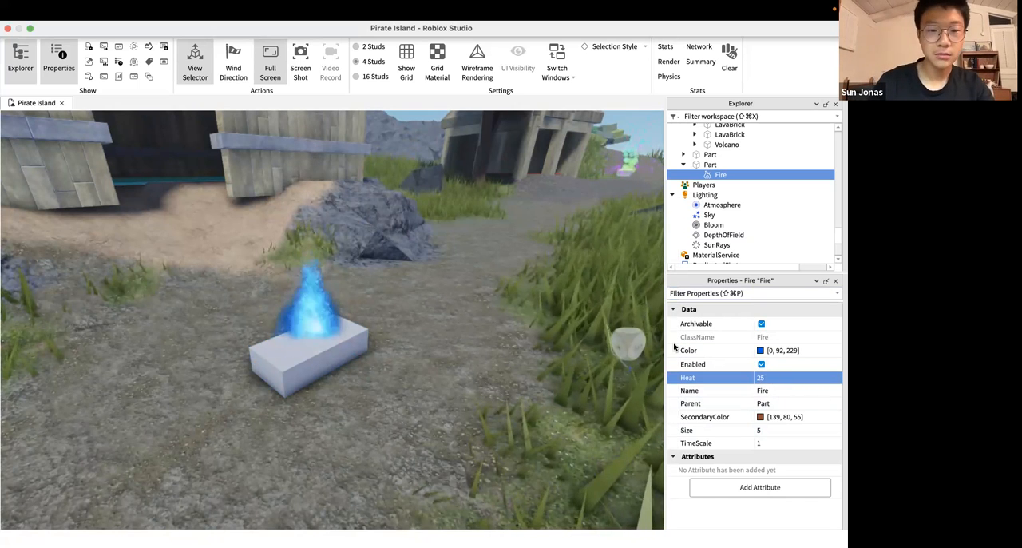
right_drag(446, 306, 445, 307)
scroll(446, 306, down, 3)
scroll(446, 307, up, 5)
scroll(445, 307, down, 6)
scroll(446, 306, down, 5)
scroll(446, 307, up, 2)
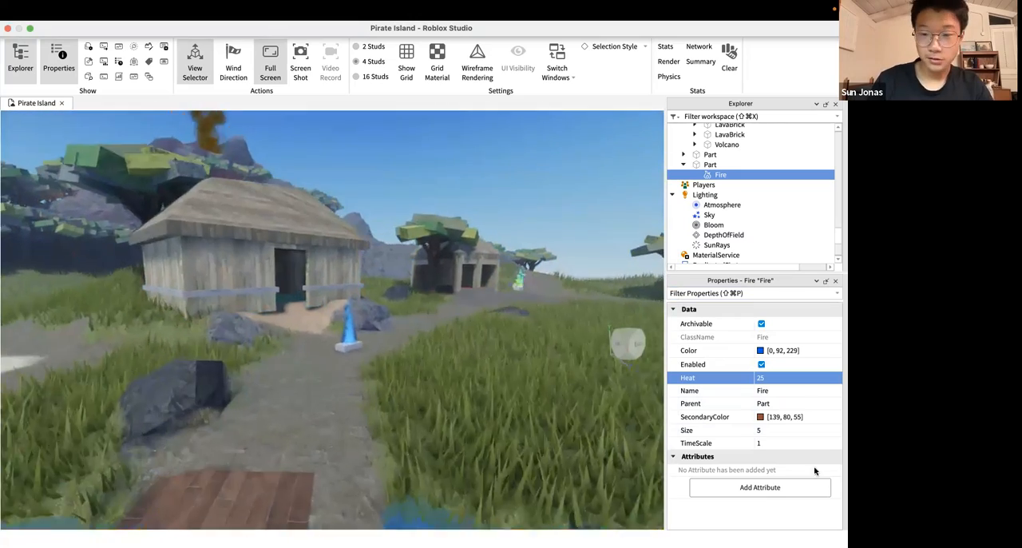
Set the Fire's Size to 30 and inspect the enlarged blue flame
click(781, 432)
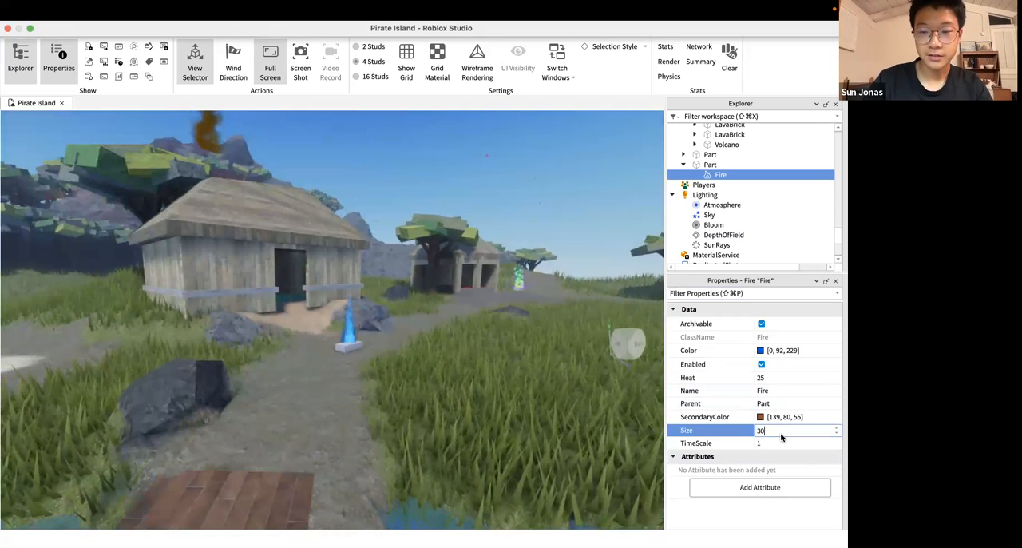
text(30)
key(Return)
scroll(455, 346, up, 4)
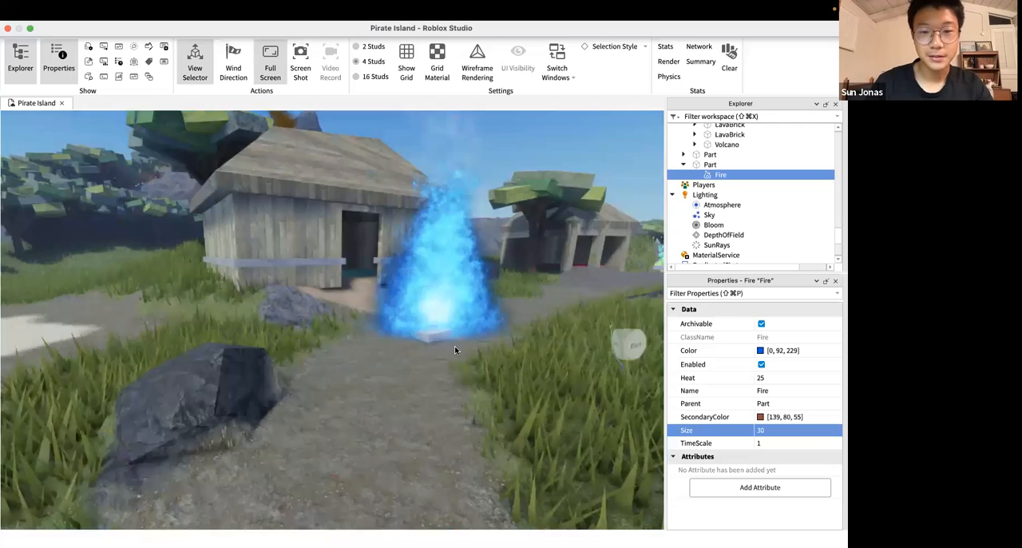
scroll(454, 346, up, 3)
right_drag(455, 347, 454, 346)
scroll(455, 346, down, 5)
scroll(455, 347, down, 3)
scroll(454, 346, up, 3)
scroll(455, 347, up, 4)
scroll(455, 347, down, 3)
Try to raise the Fire's Heat to 40
click(769, 377)
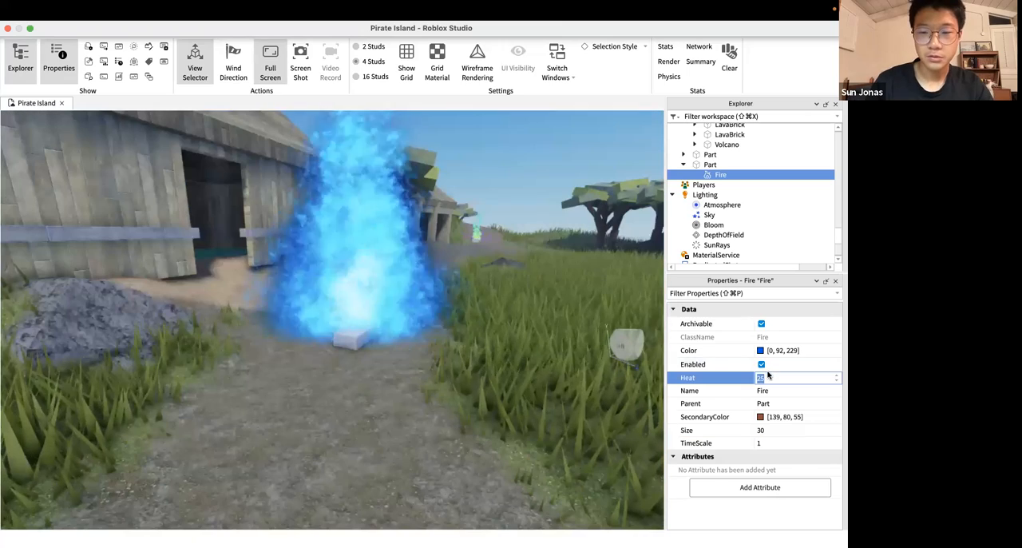
text(40)
key(Return)
scroll(494, 283, down, 5)
right_drag(493, 283, 493, 285)
scroll(493, 284, down, 3)
scroll(493, 283, up, 5)
Try TimeScale values of 0.25 and 0.95 on the Fire
click(782, 442)
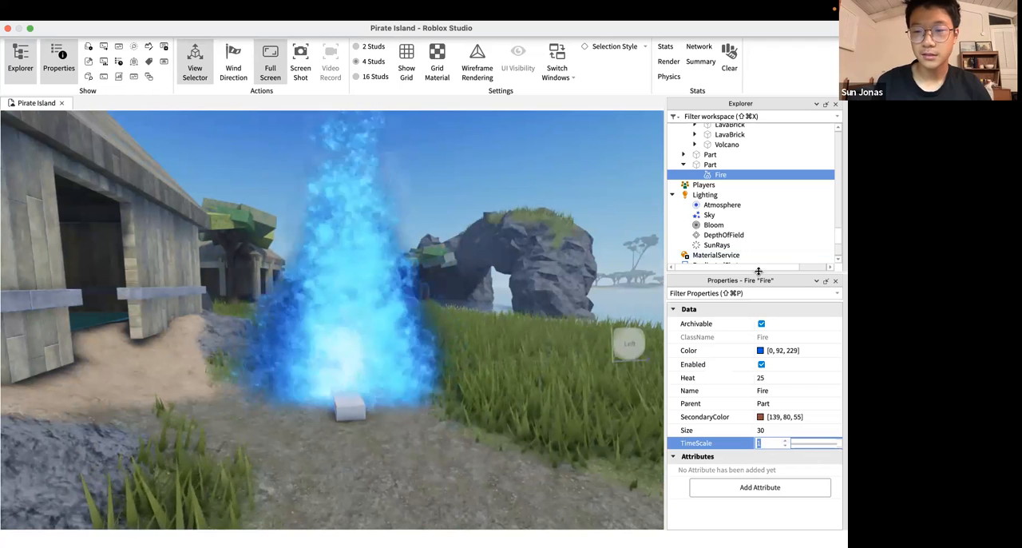
mouse_move(768, 280)
mouse_down()
mouse_move(767, 388)
mouse_move(767, 273)
mouse_up()
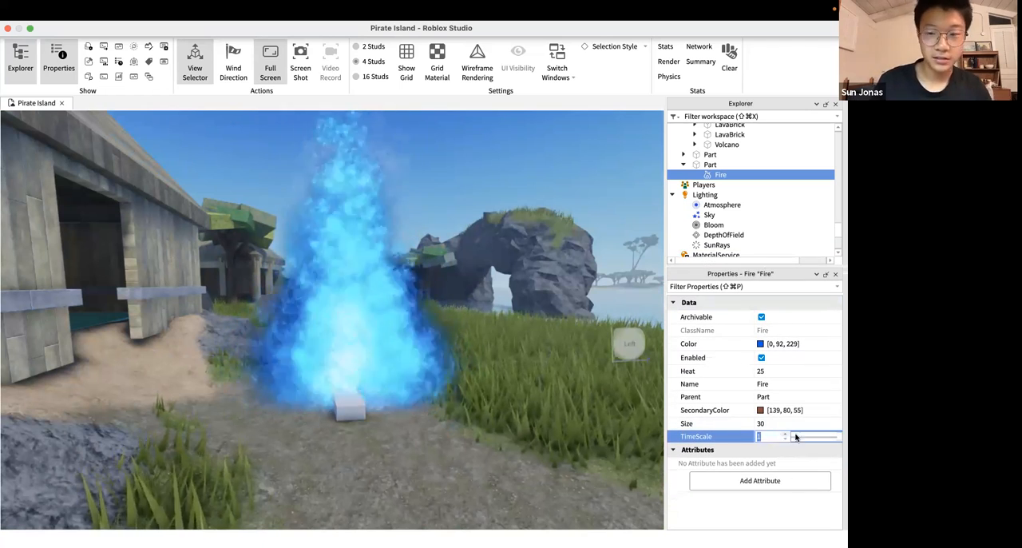
click(839, 437)
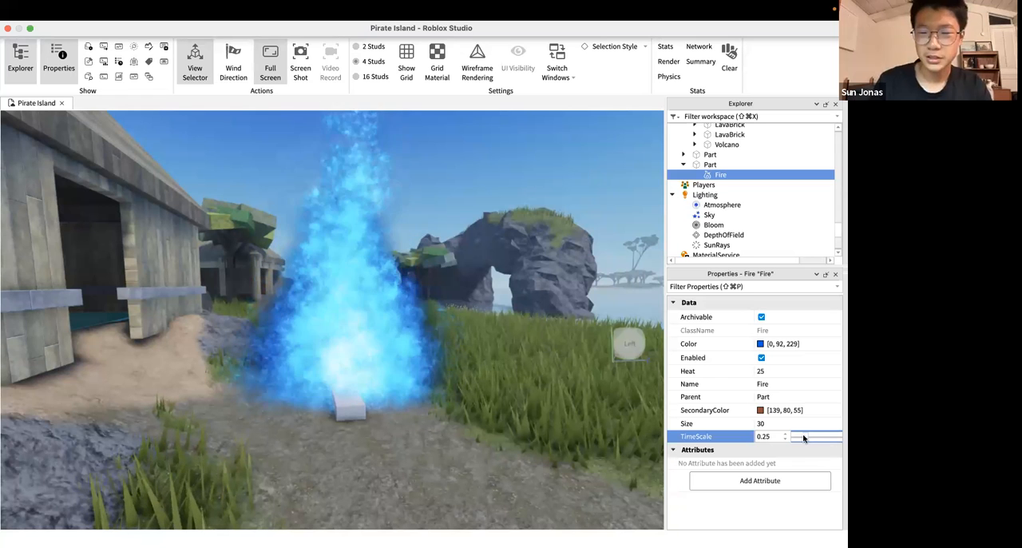
double_click(761, 437)
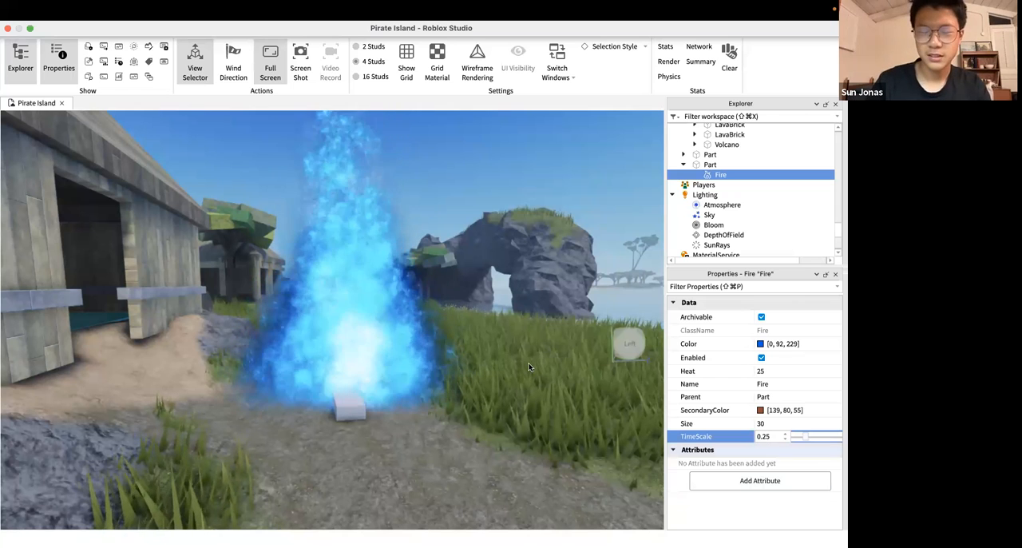
text(0.8)
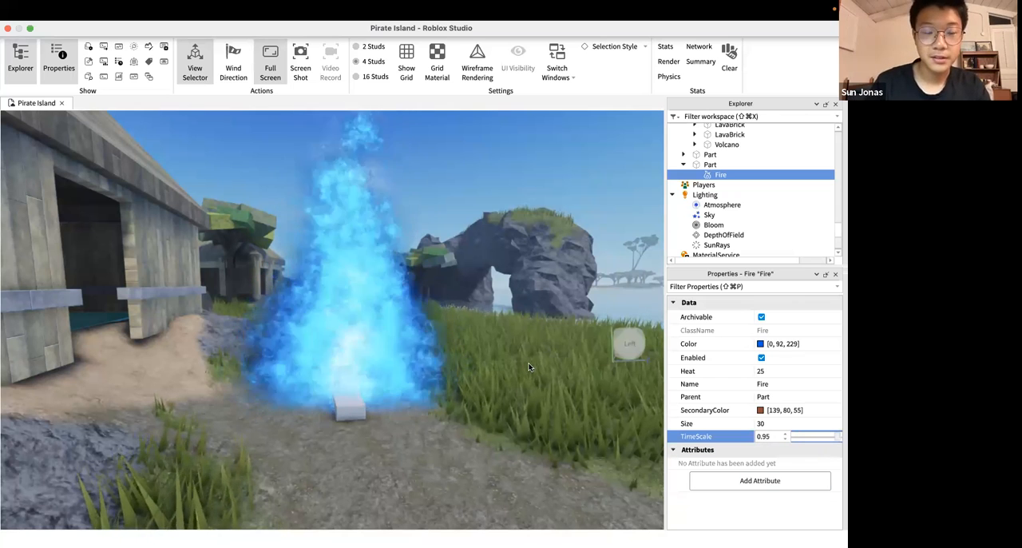
text(3)
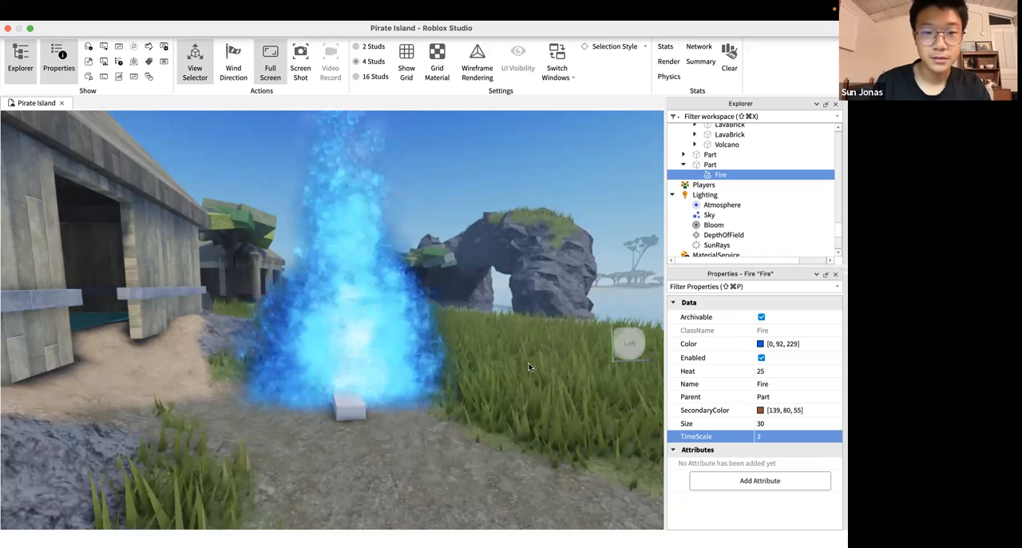
text(0)
Try a TimeScale of 3 and of 0 on the Fire and inspect the flame close up
key(Return)
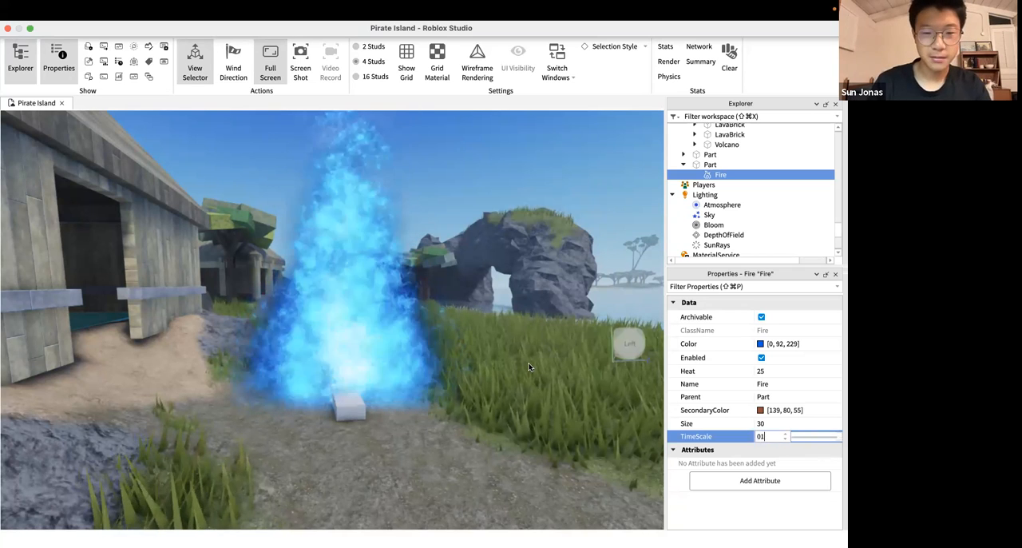
right_drag(529, 366, 529, 365)
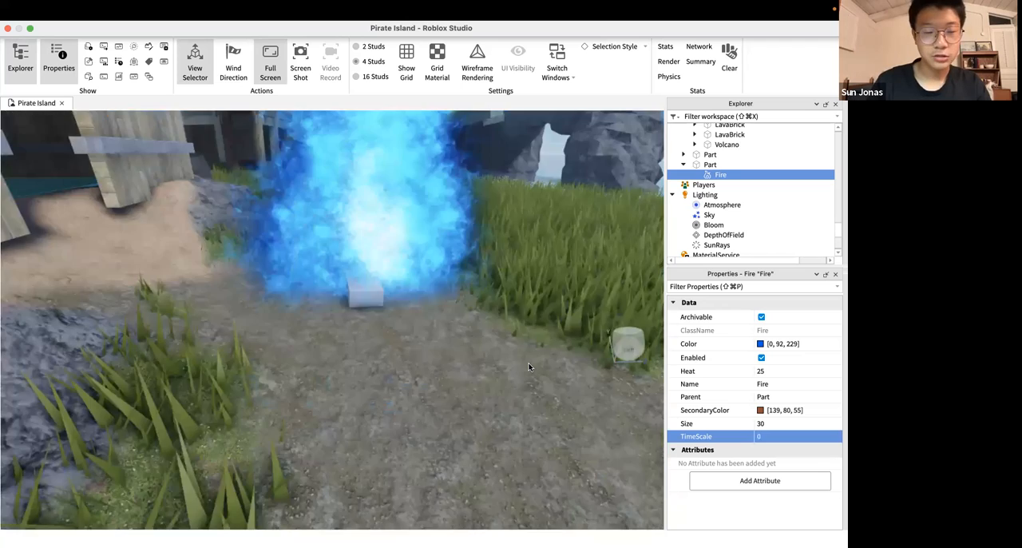
scroll(342, 426, up, 5)
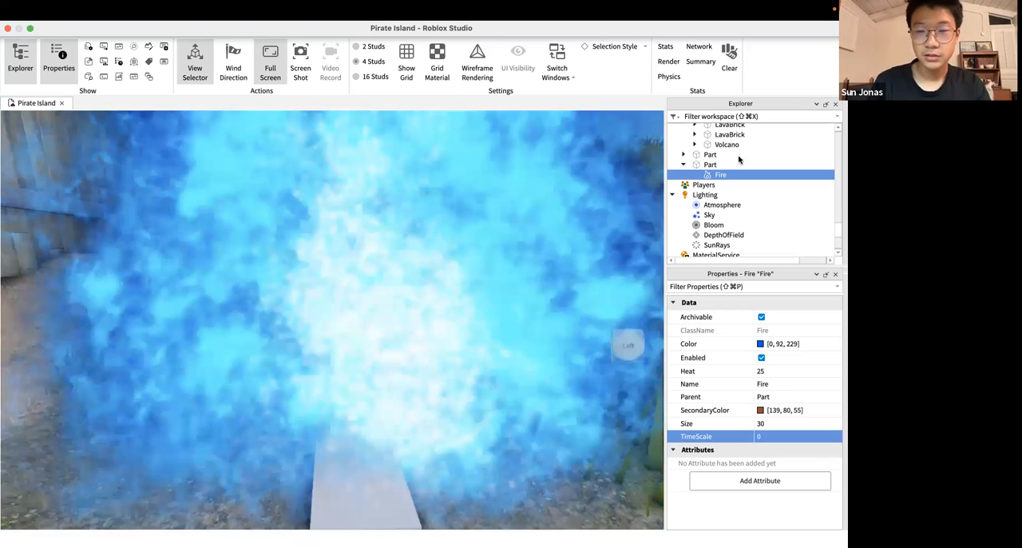
scroll(444, 320, down, 5)
scroll(527, 303, up, 4)
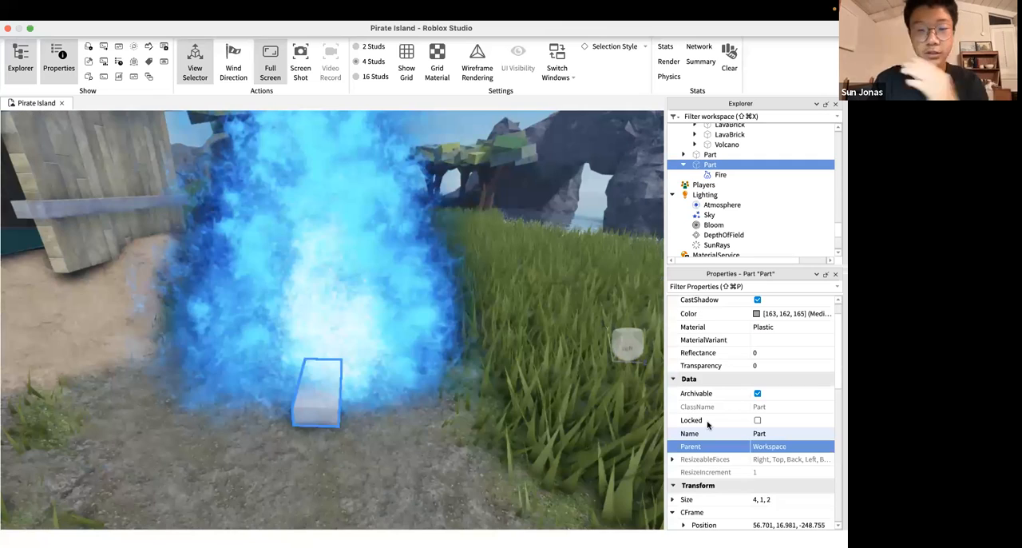
Set the Fire's TimeScale to 0.7
click(718, 175)
click(759, 436)
drag(794, 438, 828, 440)
scroll(491, 314, down, 3)
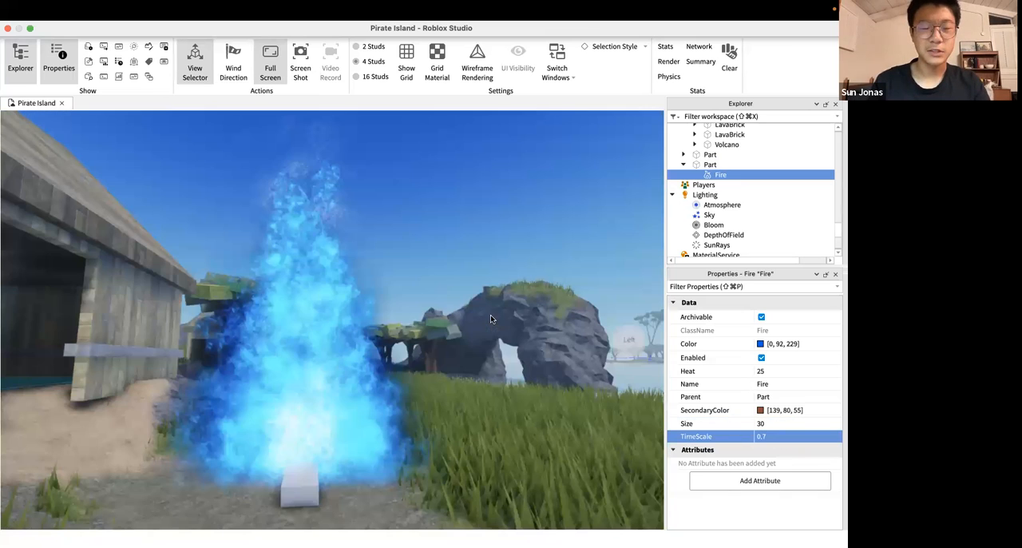
Examine the slowed blue flame from several distances and select the part beneath it
scroll(479, 315, up, 3)
scroll(363, 322, down, 3)
right_drag(363, 322, 375, 373)
scroll(342, 303, down, 2)
scroll(371, 350, up, 3)
scroll(371, 350, down, 3)
scroll(372, 350, down, 2)
scroll(372, 350, up, 3)
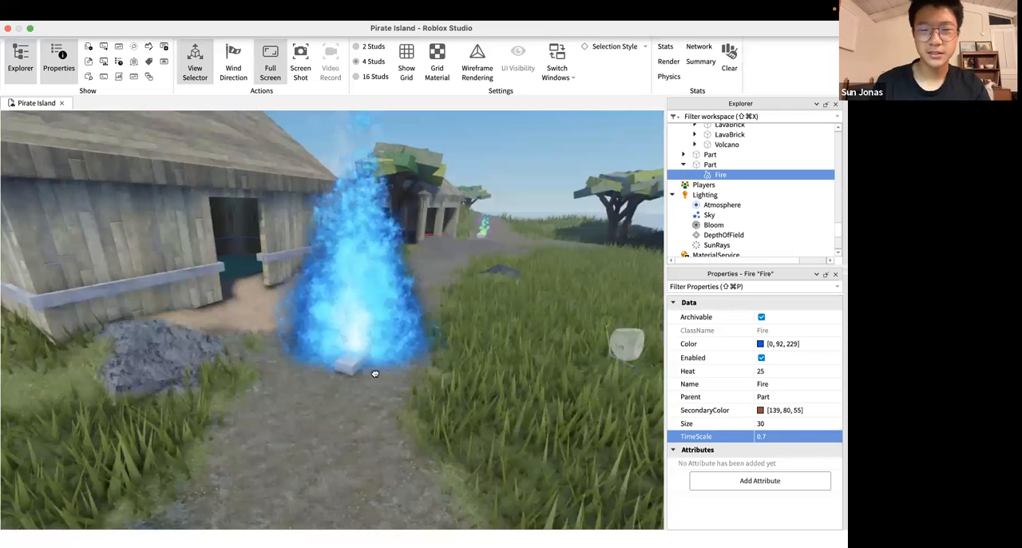
click(375, 373)
scroll(704, 415, up, 2)
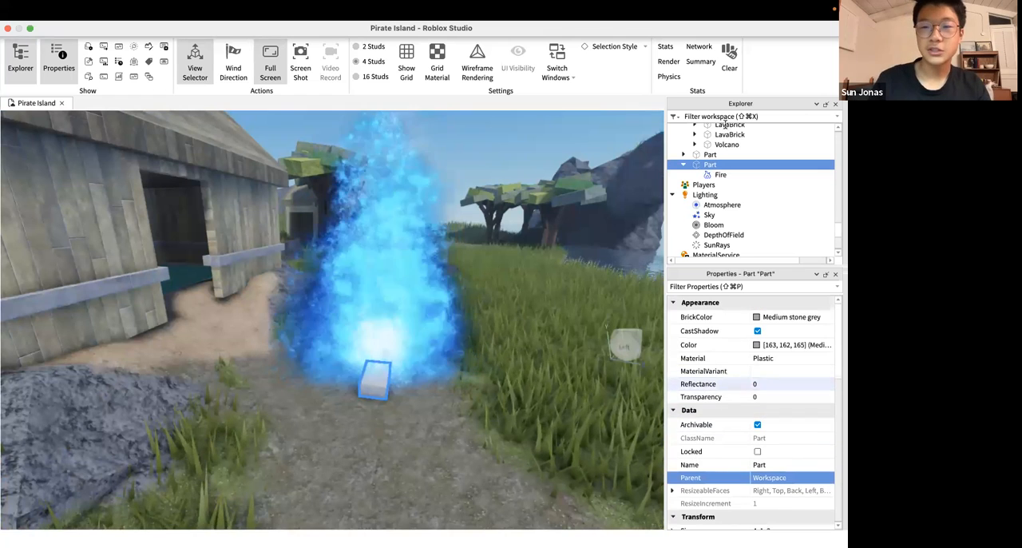
Change the Fire's Color to orange-red, 227, 38, 0
click(720, 174)
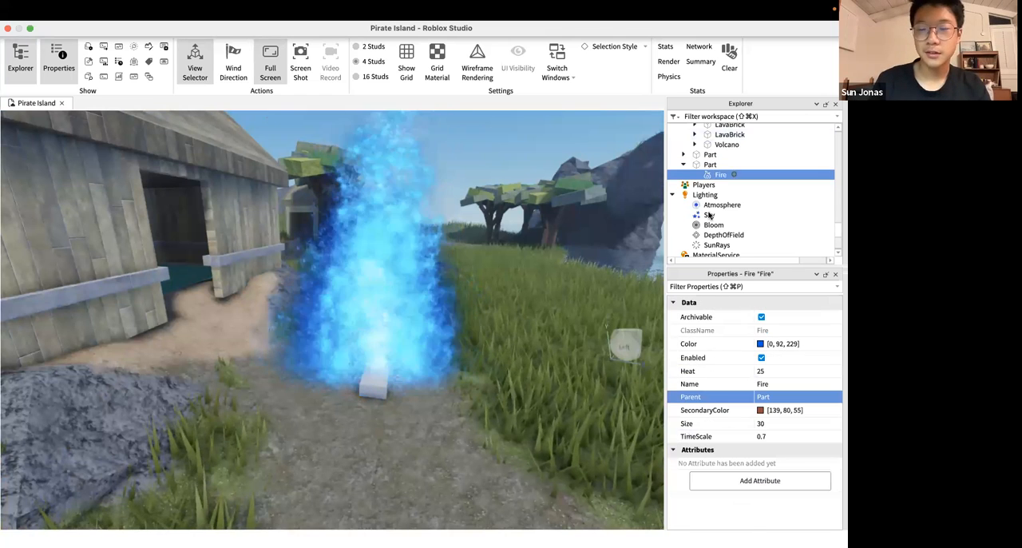
click(764, 345)
click(660, 308)
click(665, 318)
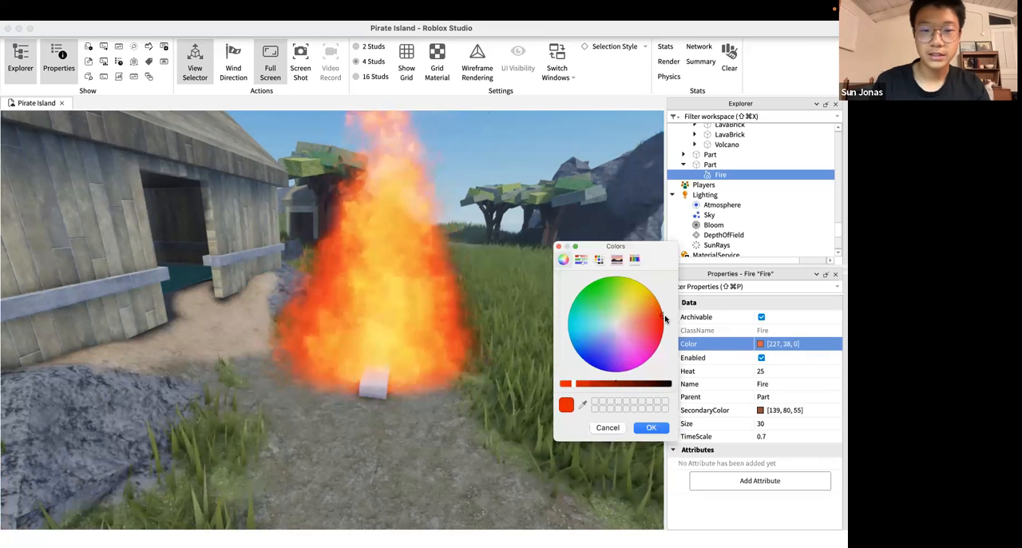
click(652, 427)
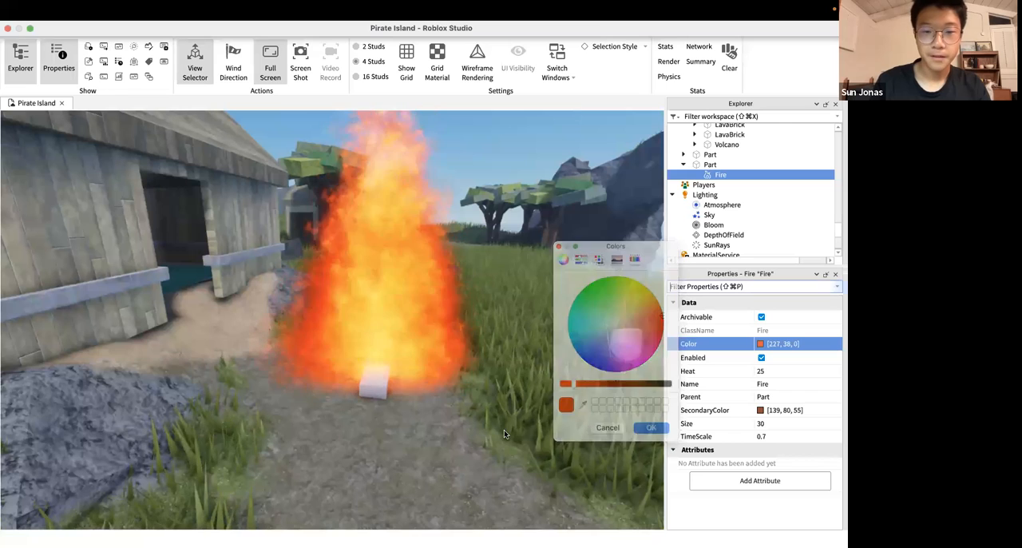
Examine the orange flame beside the wooden hut from several distances and angles
right_drag(504, 433, 503, 433)
key(s)
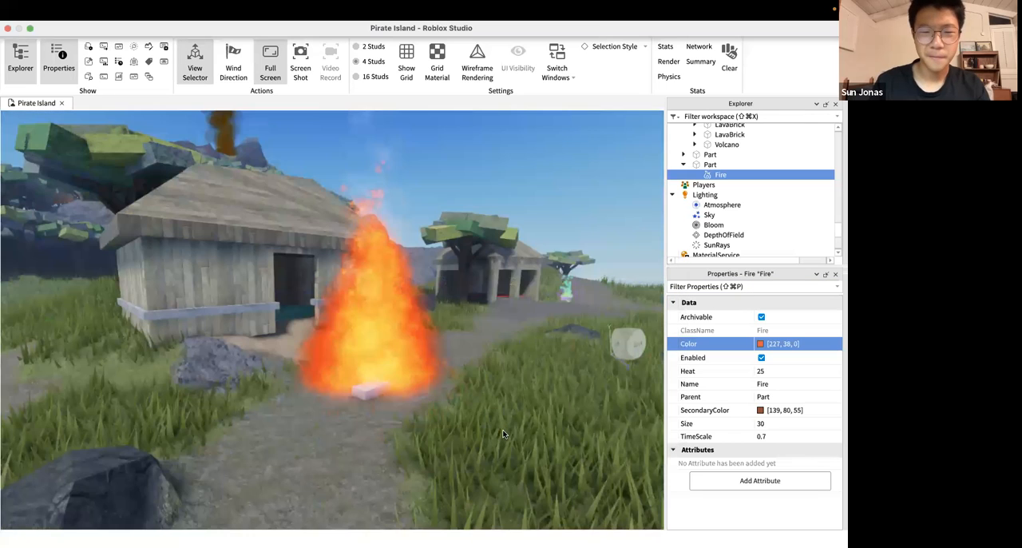
key(w)
key(s)
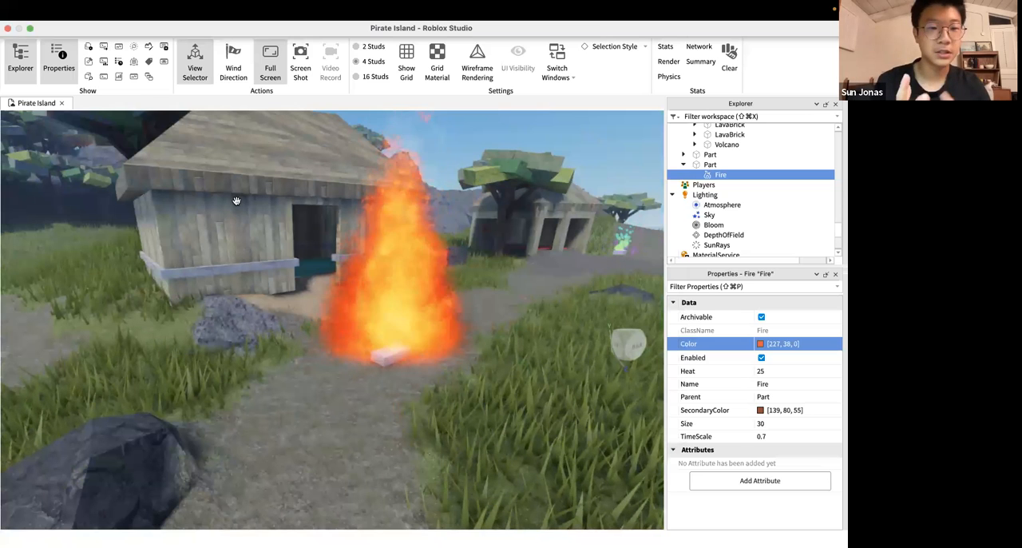
right_drag(457, 349, 458, 350)
key(w)
key(s)
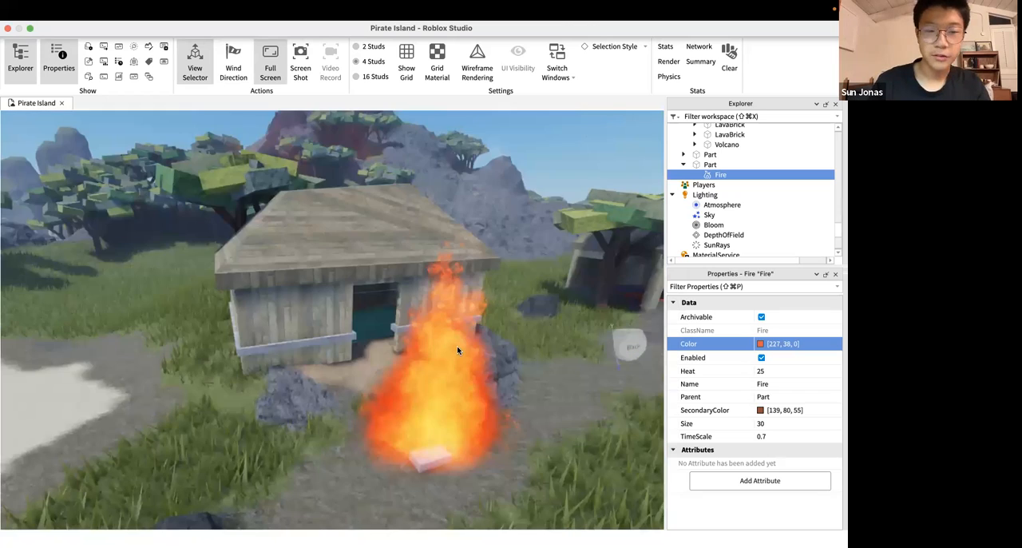
key(w)
key(s)
key(w)
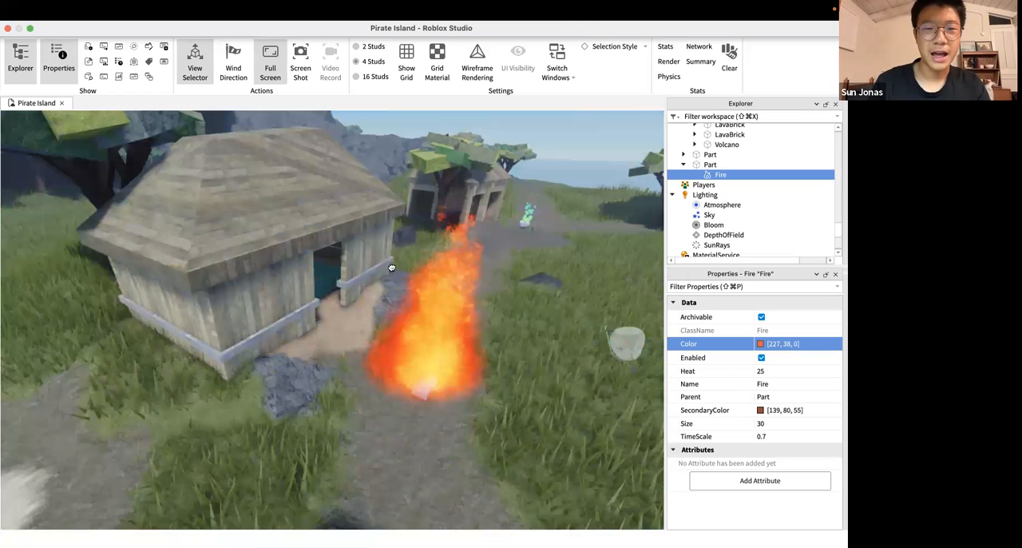
key(s)
Move the burning part from the path onto the wooden hut's roof and deselect it
right_drag(323, 194, 310, 213)
drag(404, 353, 306, 215)
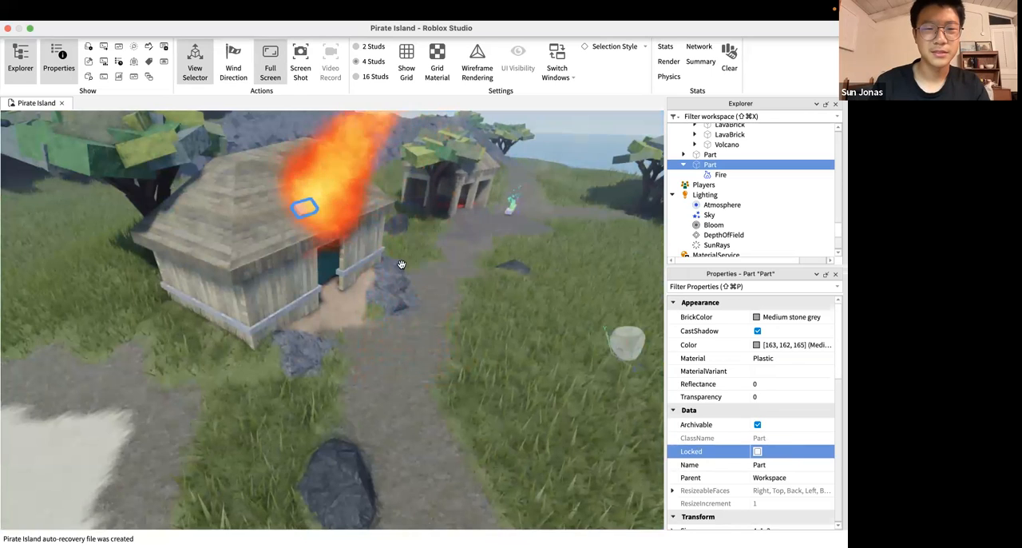
mouse_move(401, 267)
right_down()
mouse_move(392, 242)
mouse_move(406, 264)
right_up()
key(w)
click(402, 264)
Examine the direction of the flame on the hut roof from near and far
key(s)
key(s)
key(w)
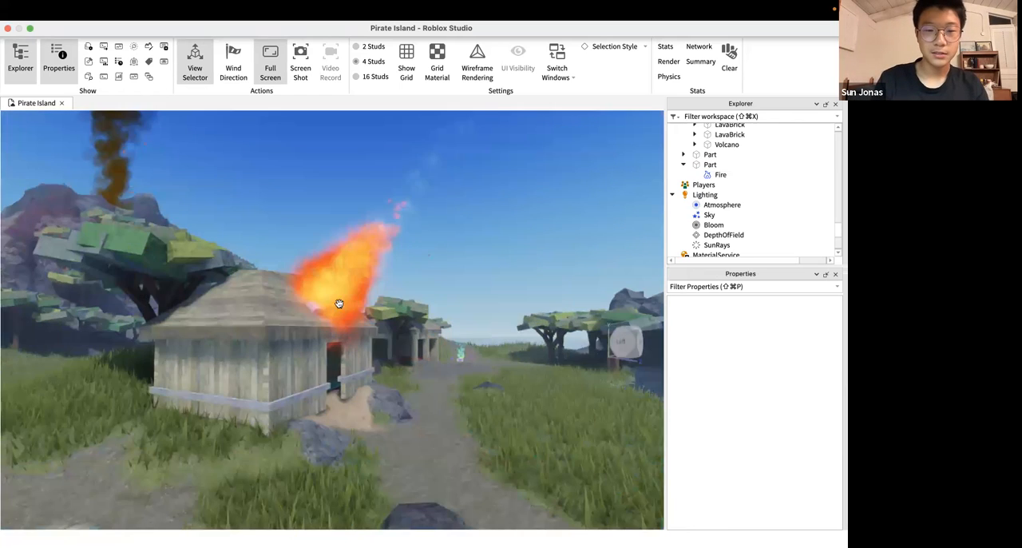
key(w)
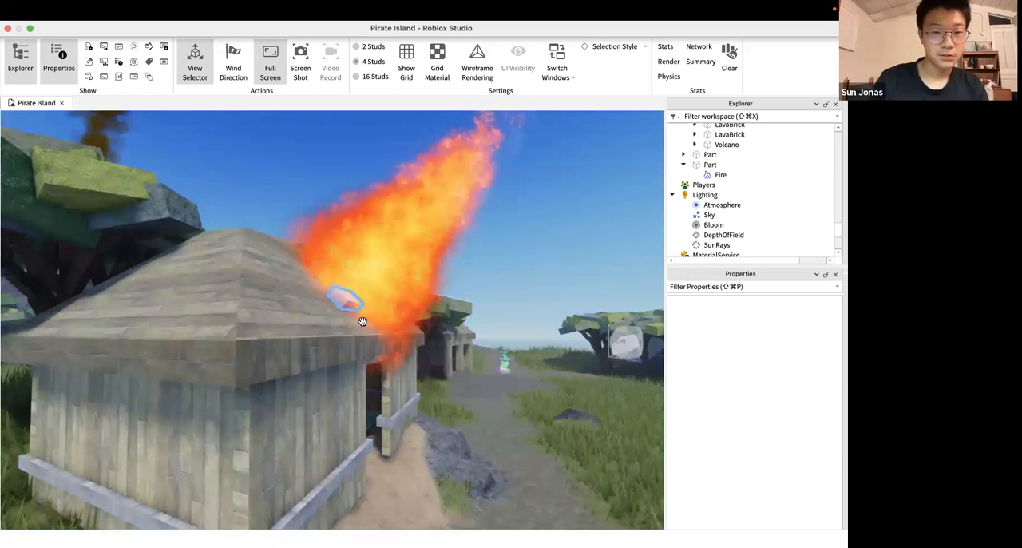
right_drag(362, 322, 361, 321)
key(s)
key(w)
key(a)
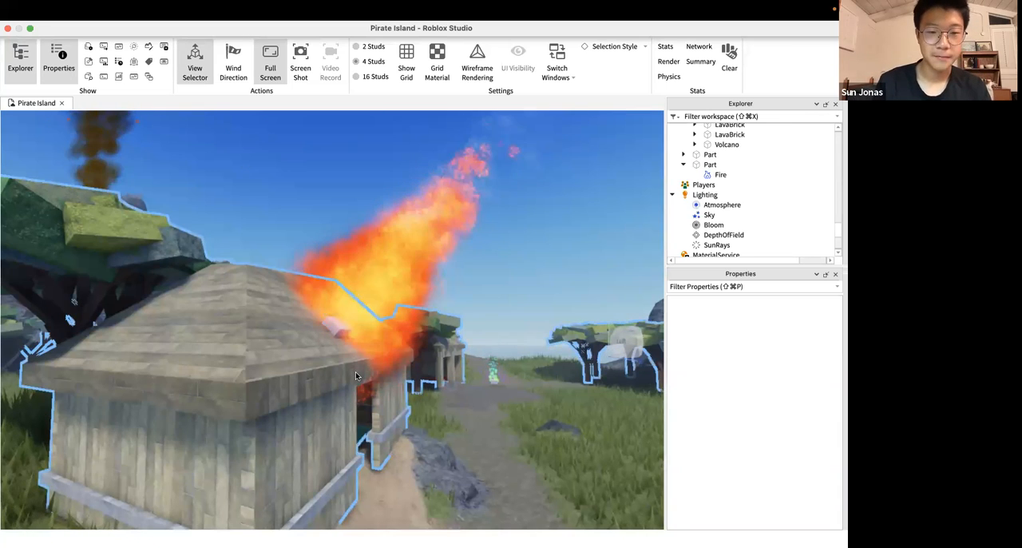
key(s)
key(w)
key(s)
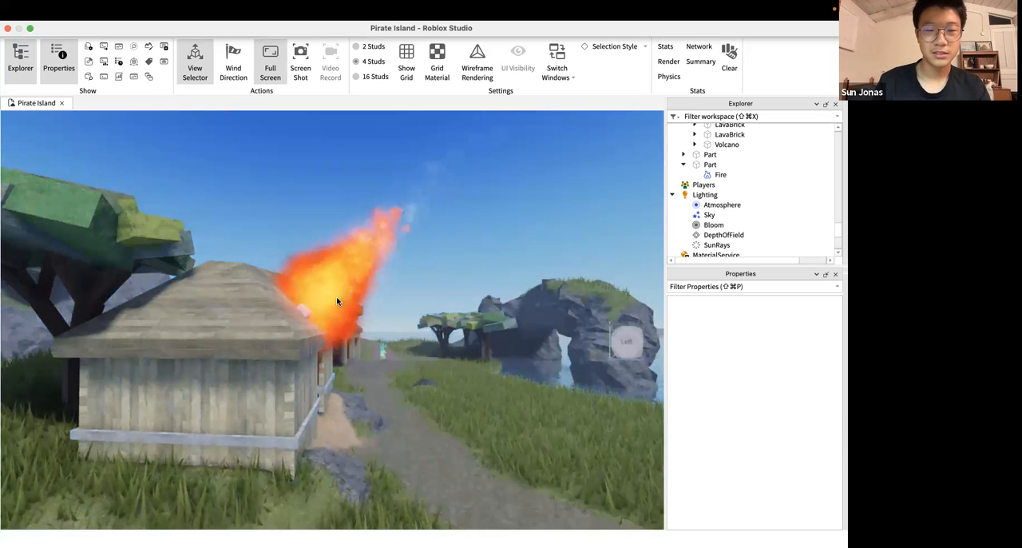
right_drag(408, 263, 406, 264)
key(w)
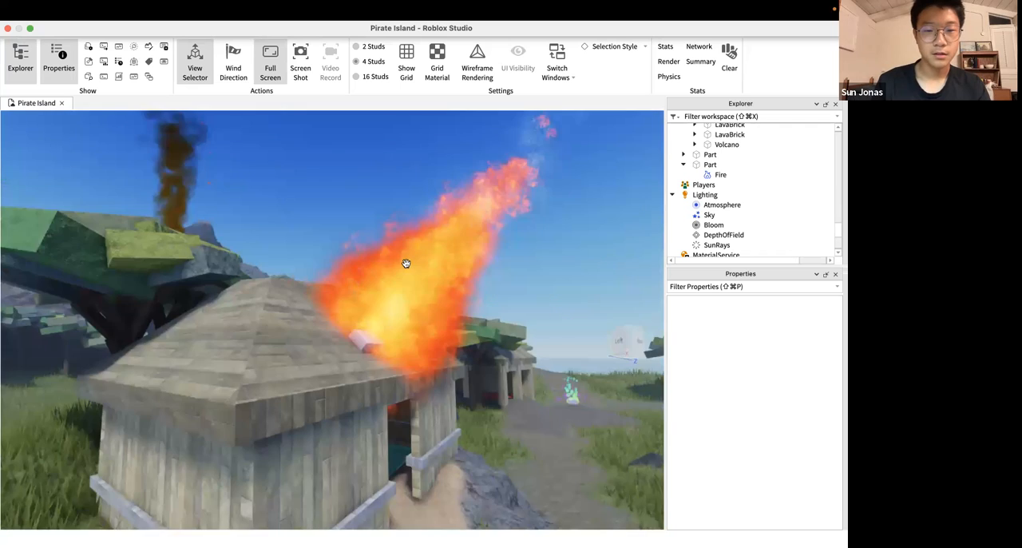
scroll(417, 257, down, 5)
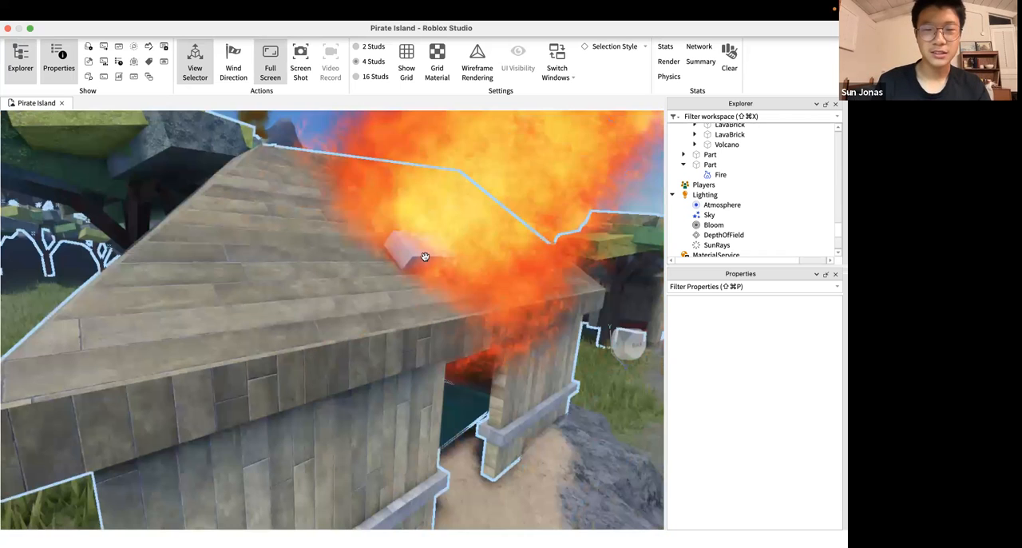
Select the part on the roof and rotate it until its flame points straight up
click(425, 258)
scroll(425, 258, down, 5)
right_drag(424, 258, 425, 258)
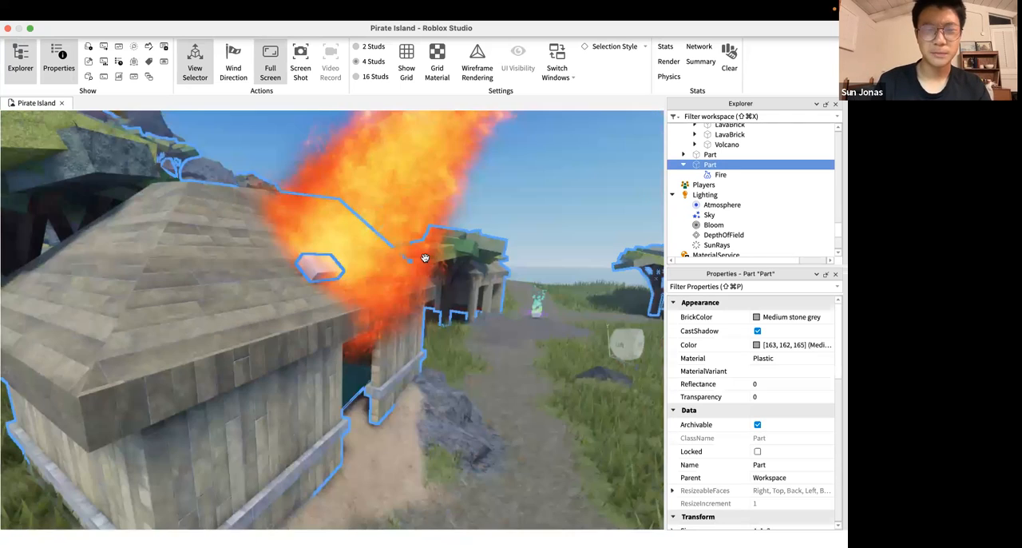
scroll(341, 196, down, 3)
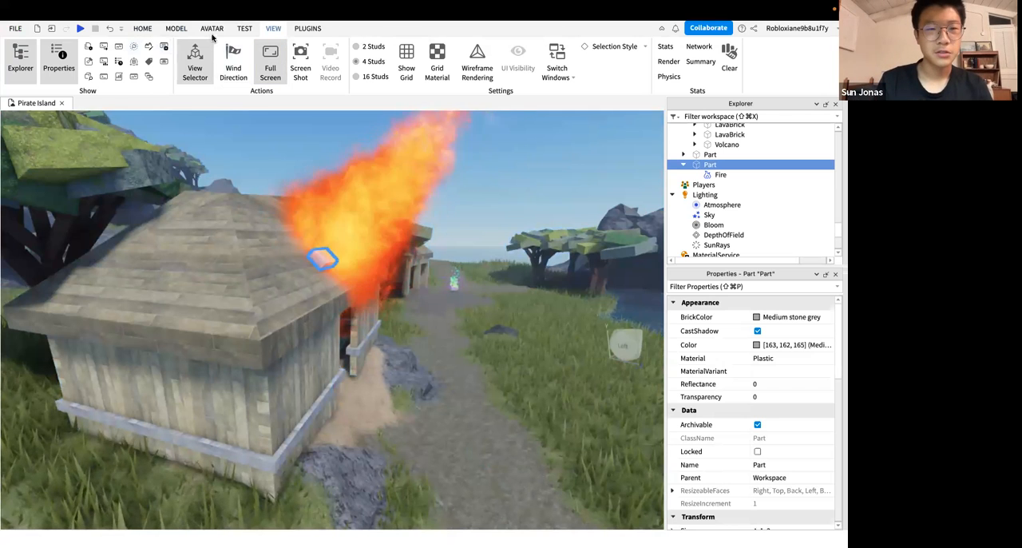
click(176, 29)
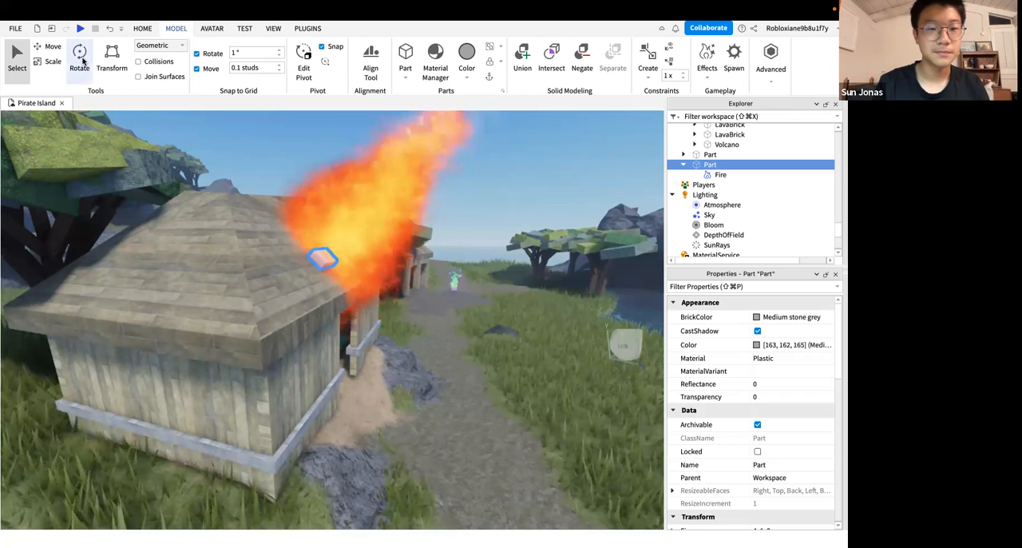
click(80, 55)
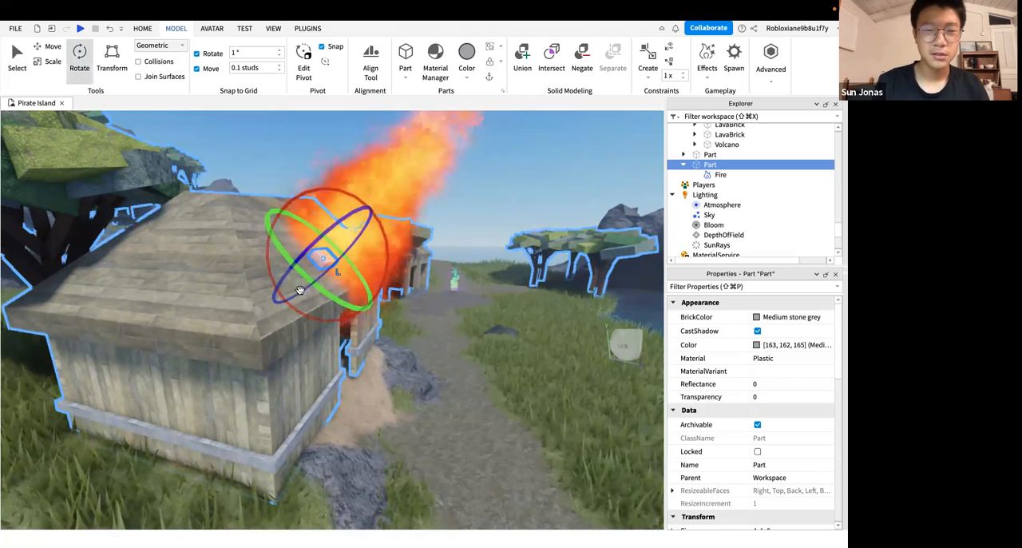
mouse_move(344, 219)
mouse_down()
mouse_move(371, 226)
mouse_move(361, 228)
mouse_up()
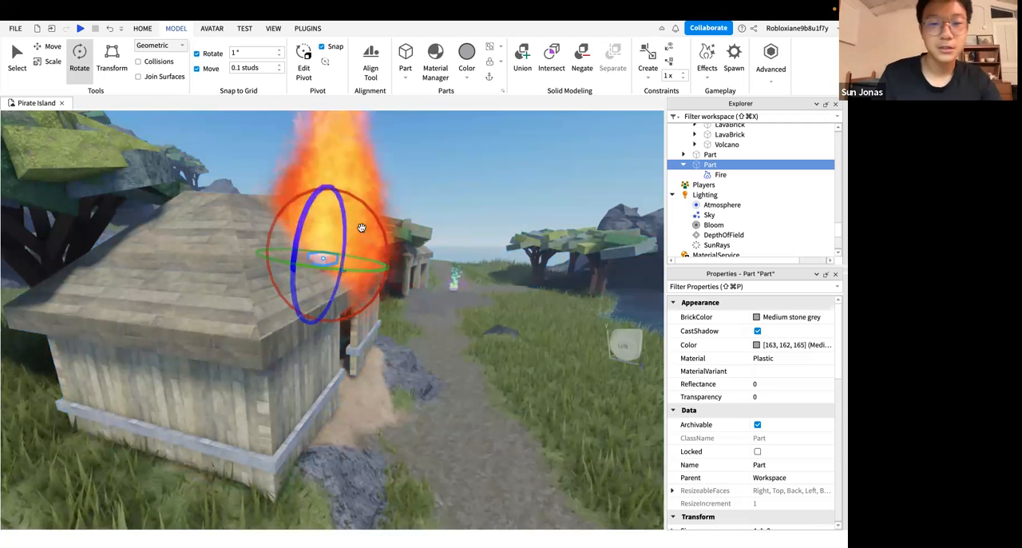
drag(388, 239, 392, 241)
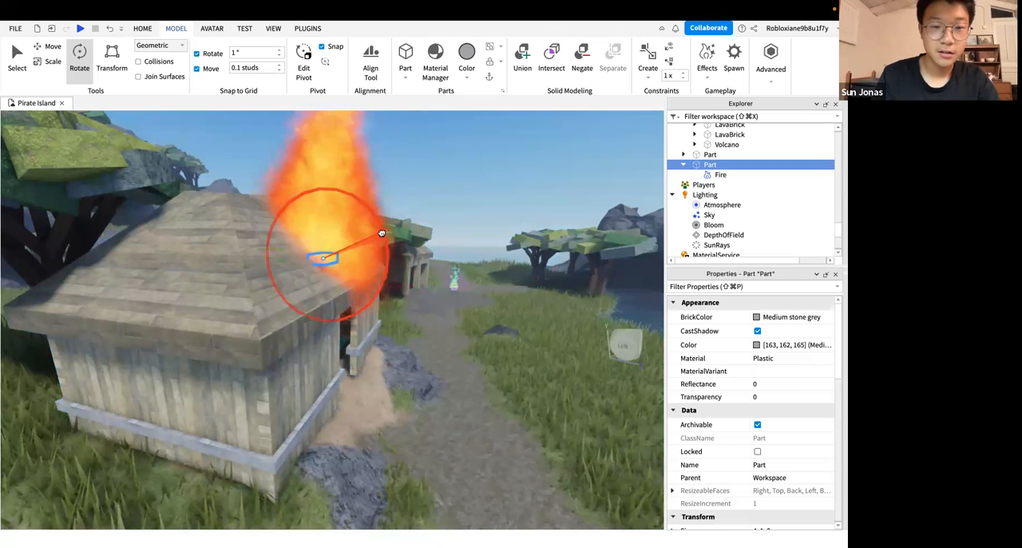
drag(382, 233, 375, 231)
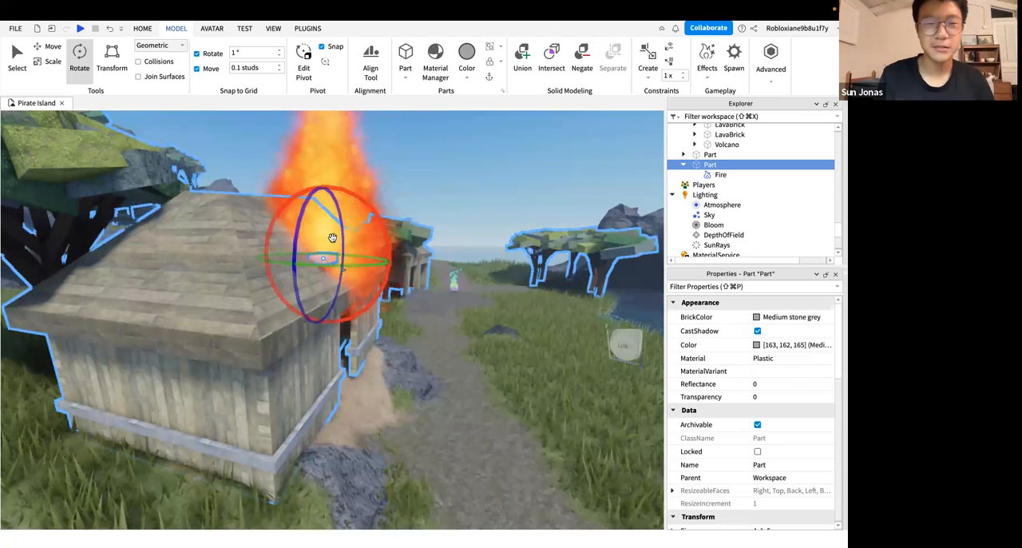
Try tilting the roof part about its other horizontal axis, then return it to roughly level
right_drag(298, 218, 298, 219)
key(w)
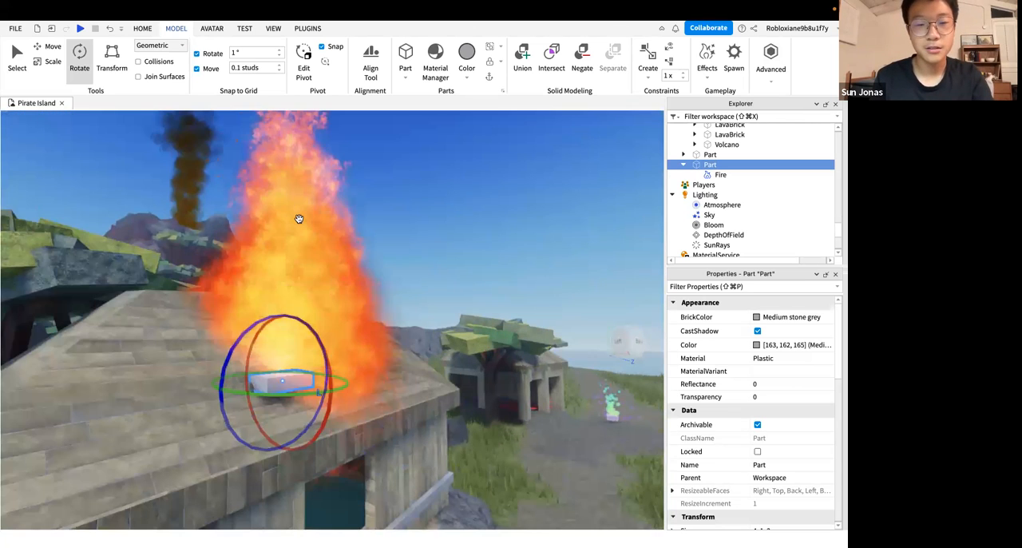
right_drag(279, 260, 260, 329)
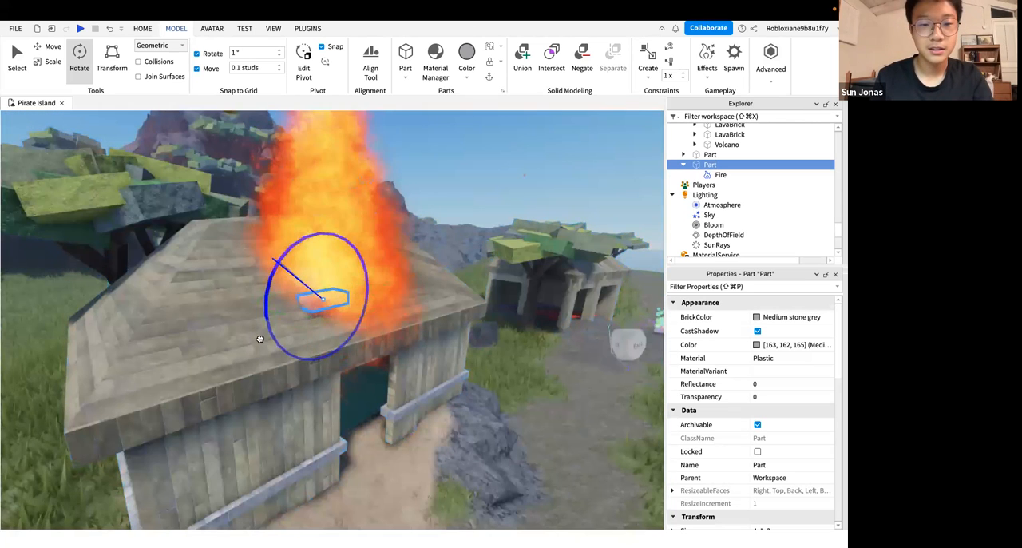
drag(260, 340, 359, 247)
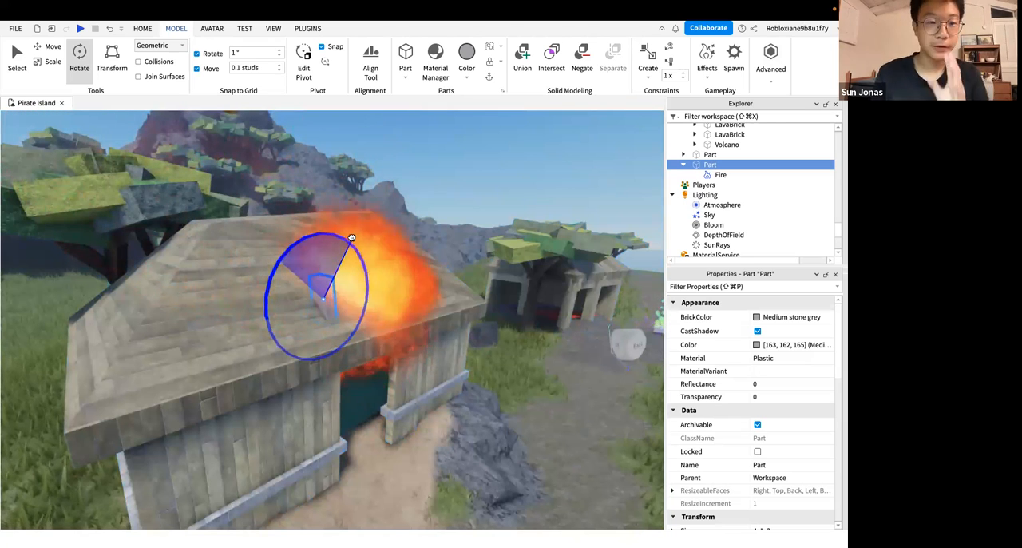
drag(305, 238, 289, 274)
drag(402, 281, 403, 281)
right_drag(452, 280, 446, 281)
click(451, 280)
key(s)
key(w)
key(w)
key(s)
Set the roof part's Origin Orientation to 0, 0, 0
click(338, 311)
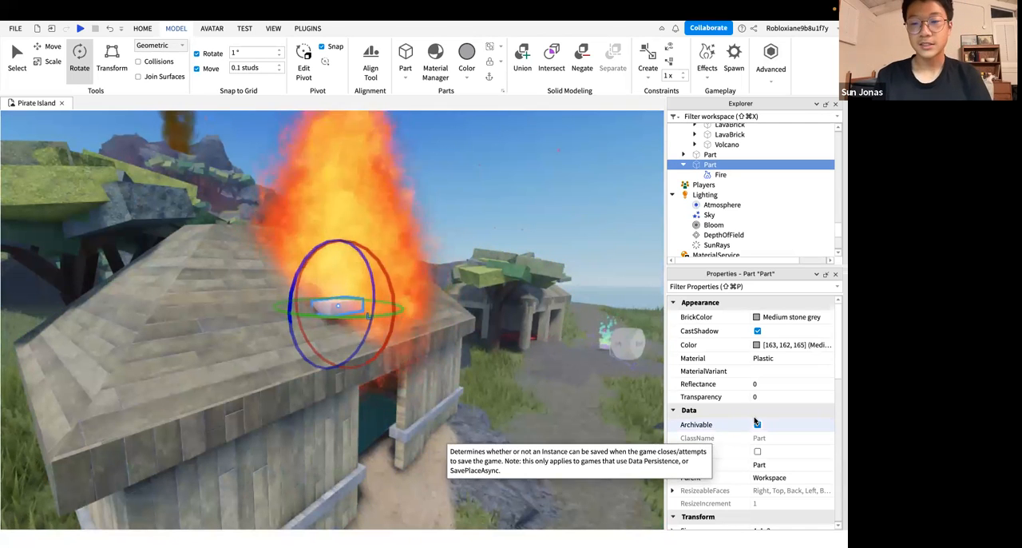
scroll(754, 421, down, 5)
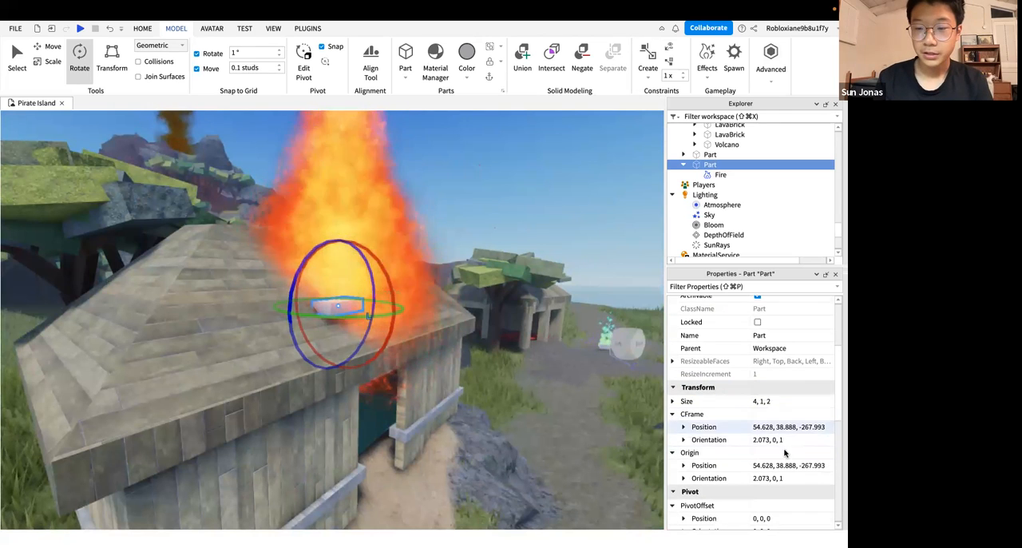
scroll(778, 463, down, 1)
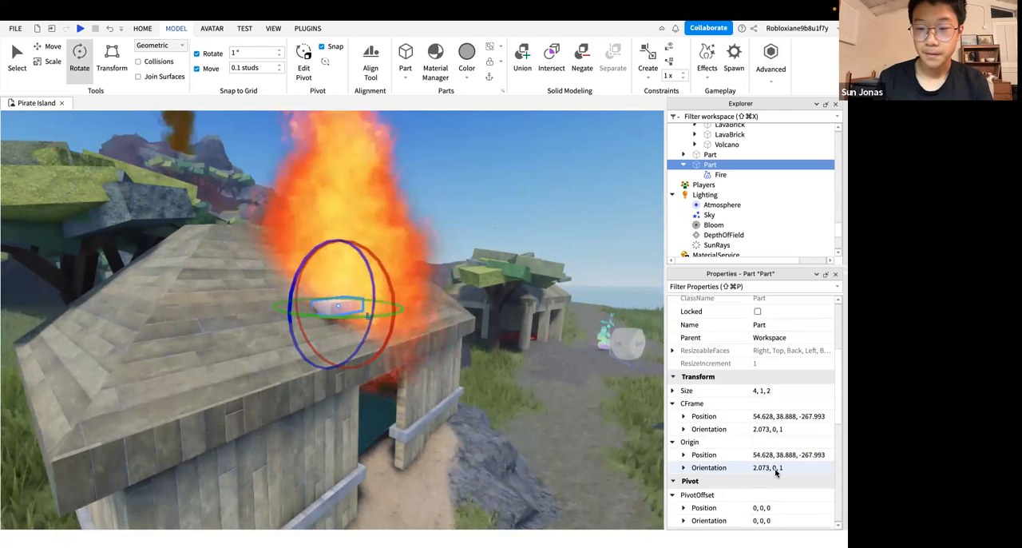
scroll(775, 472, down, 2)
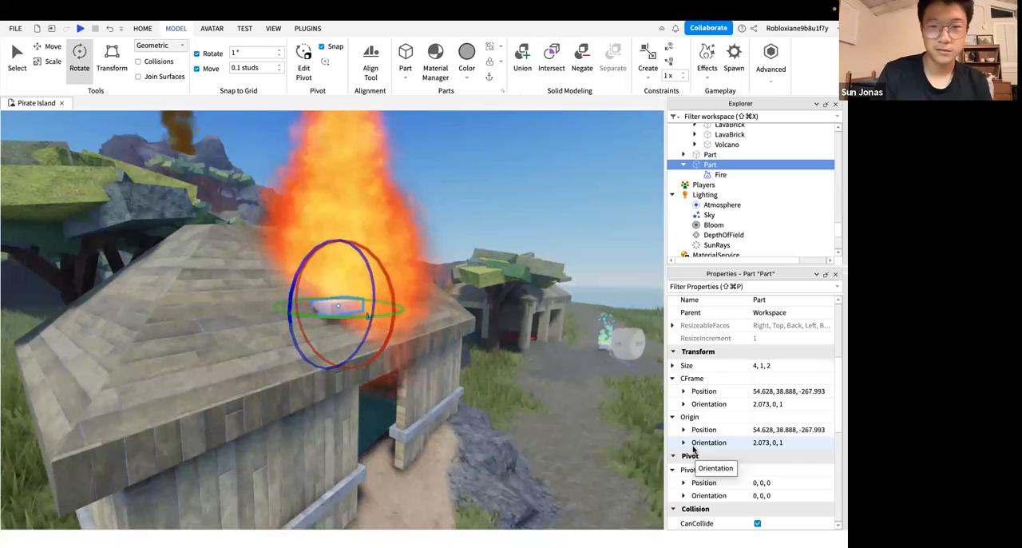
scroll(704, 397, up, 5)
scroll(703, 396, down, 3)
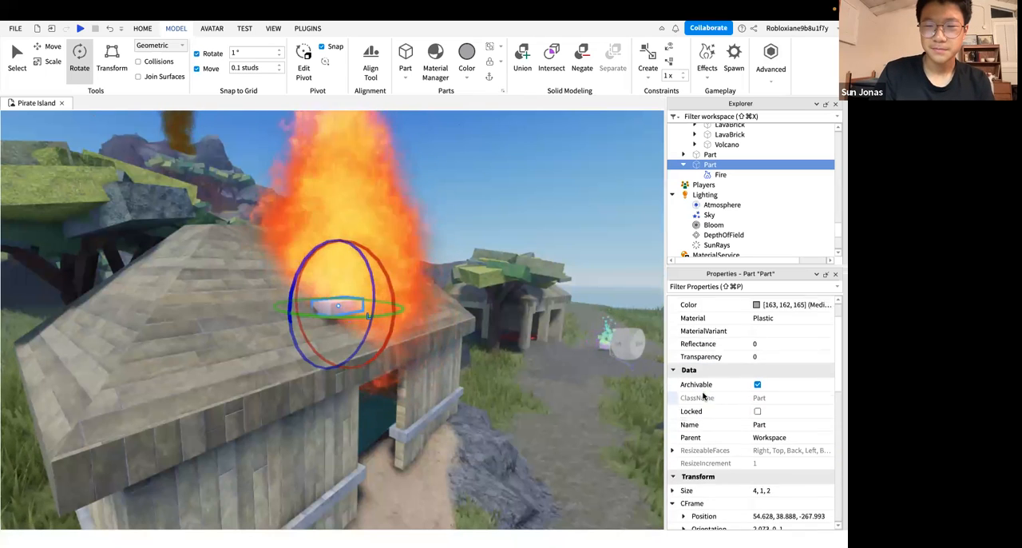
scroll(702, 396, down, 4)
click(787, 410)
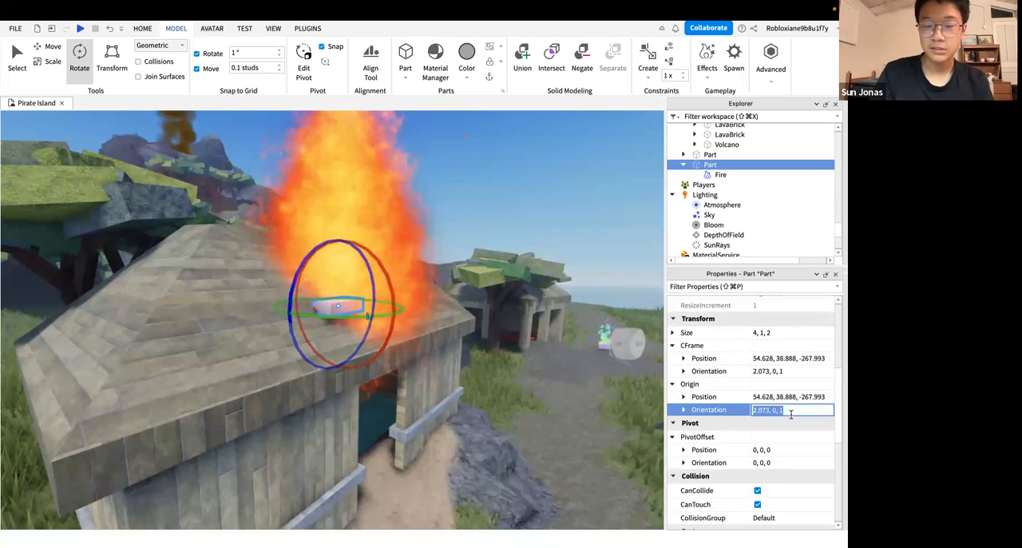
click(803, 411)
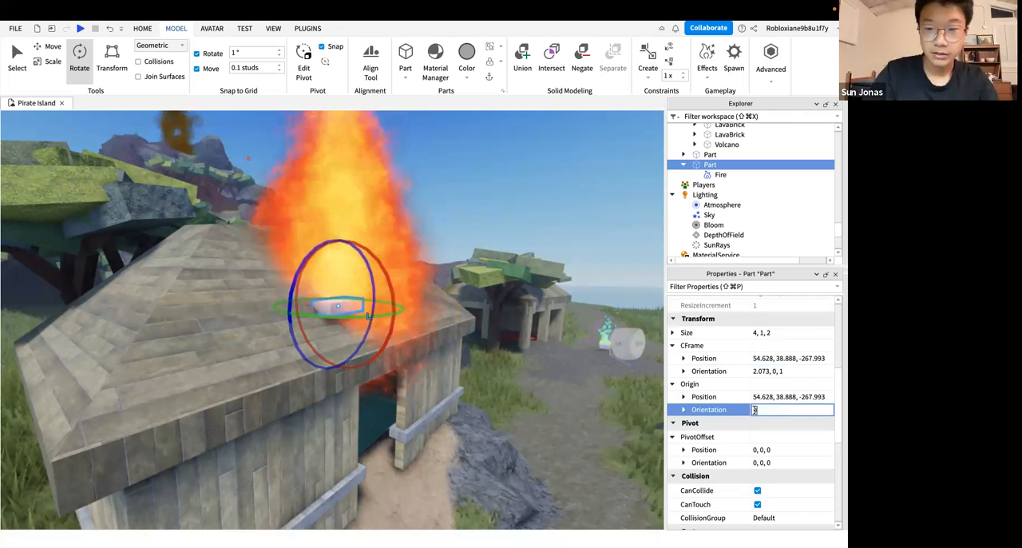
text(0,0,0)
key(Return)
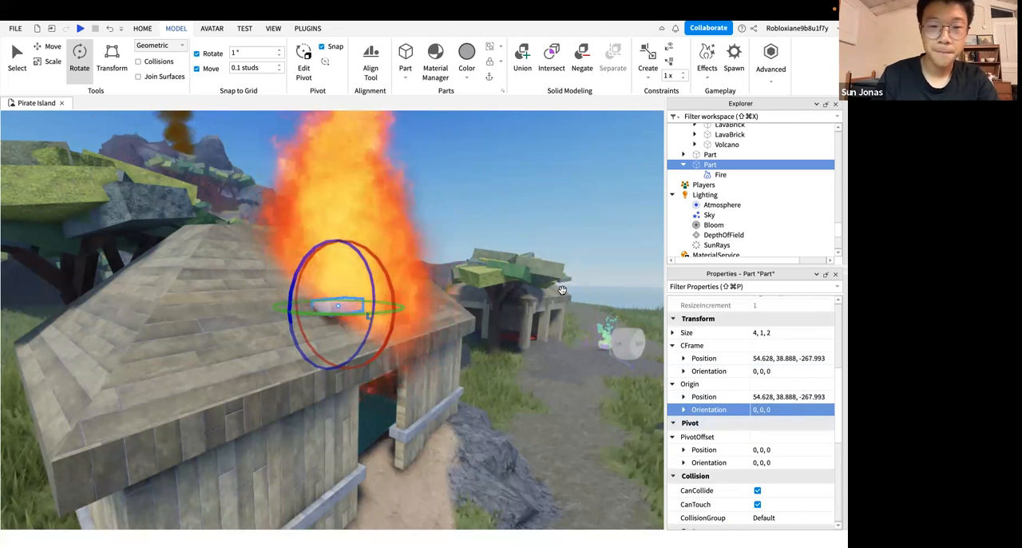
Inspect the flame on the roof from the front of the hut and deselect the part
right_drag(562, 293, 562, 293)
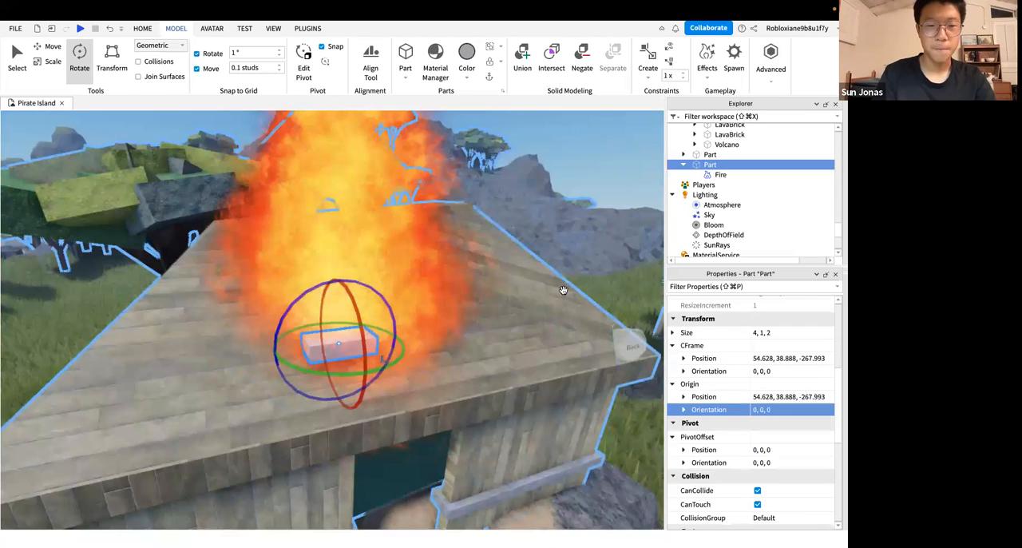
scroll(563, 290, down, 3)
scroll(396, 339, up, 3)
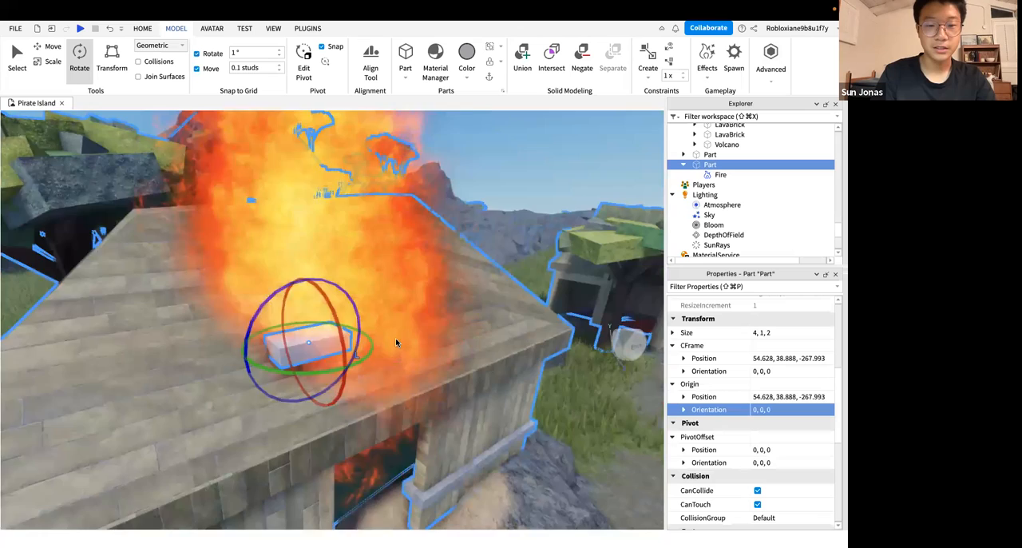
mouse_move(396, 339)
right_down()
mouse_move(353, 358)
mouse_move(353, 417)
mouse_move(447, 211)
right_up()
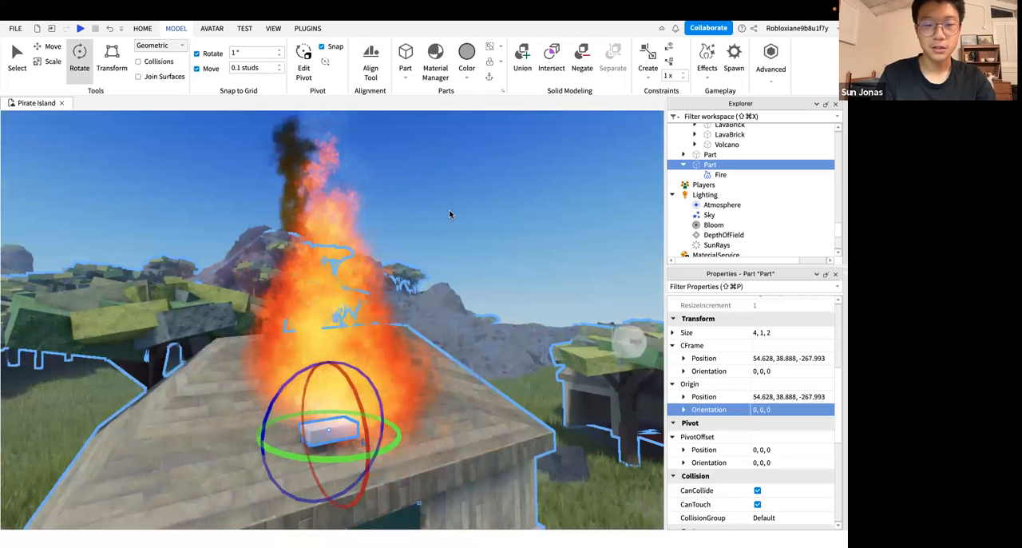
click(299, 452)
click(328, 433)
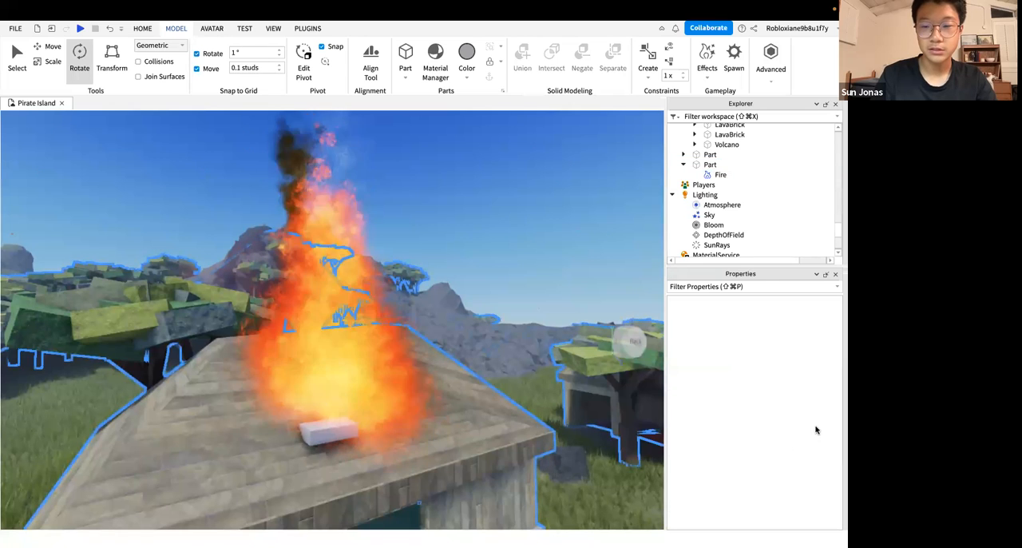
Select the part on the roof and look through its Appearance, Data, Transform, Collision, Part and Assembly properties
scroll(814, 429, down, 8)
scroll(782, 420, down, 5)
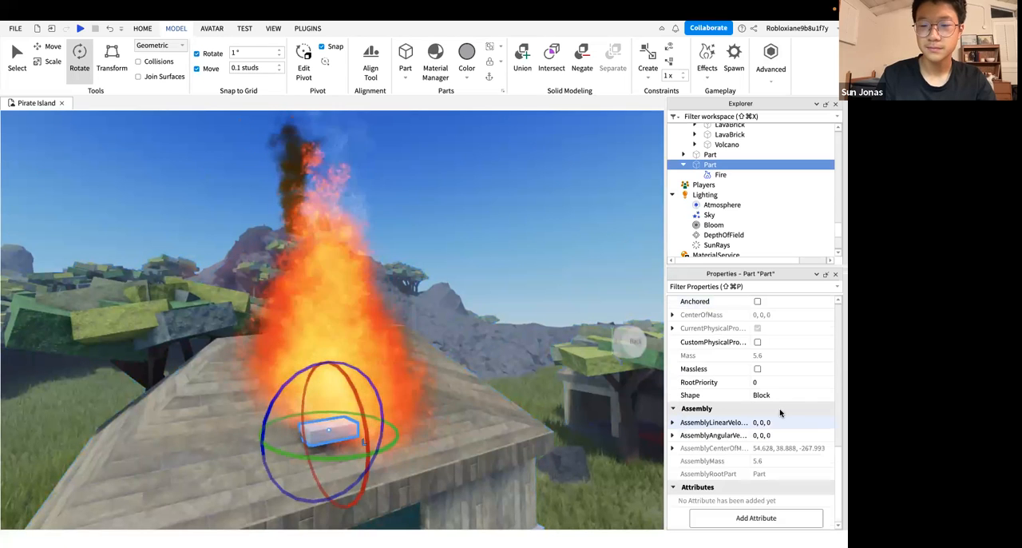
scroll(780, 412, up, 10)
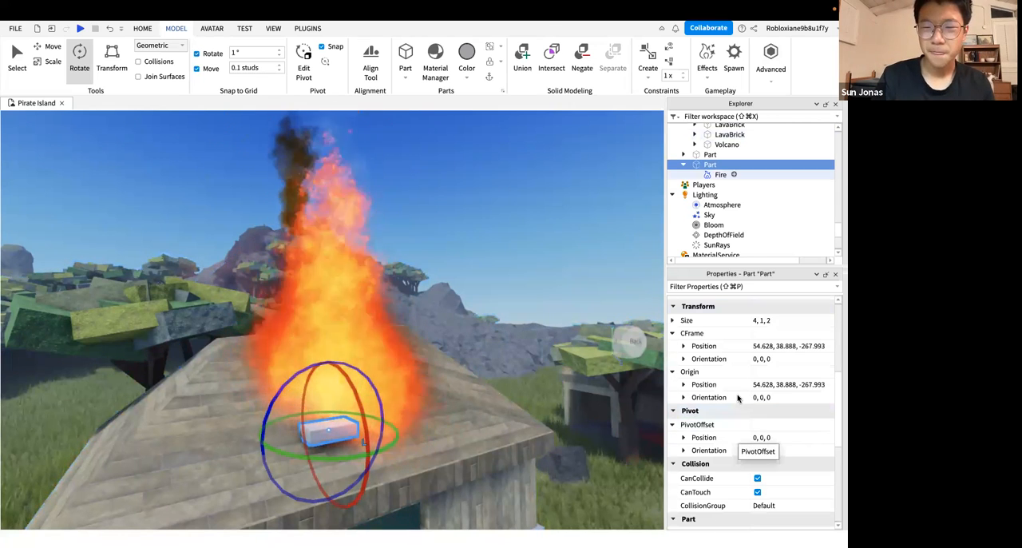
scroll(738, 397, up, 5)
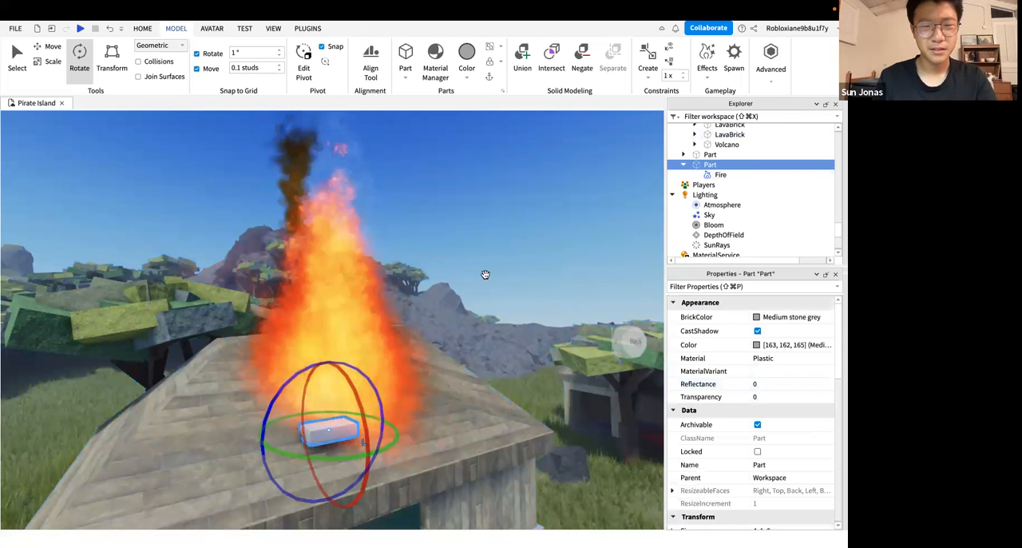
key(f)
right_drag(321, 358, 389, 356)
key(s)
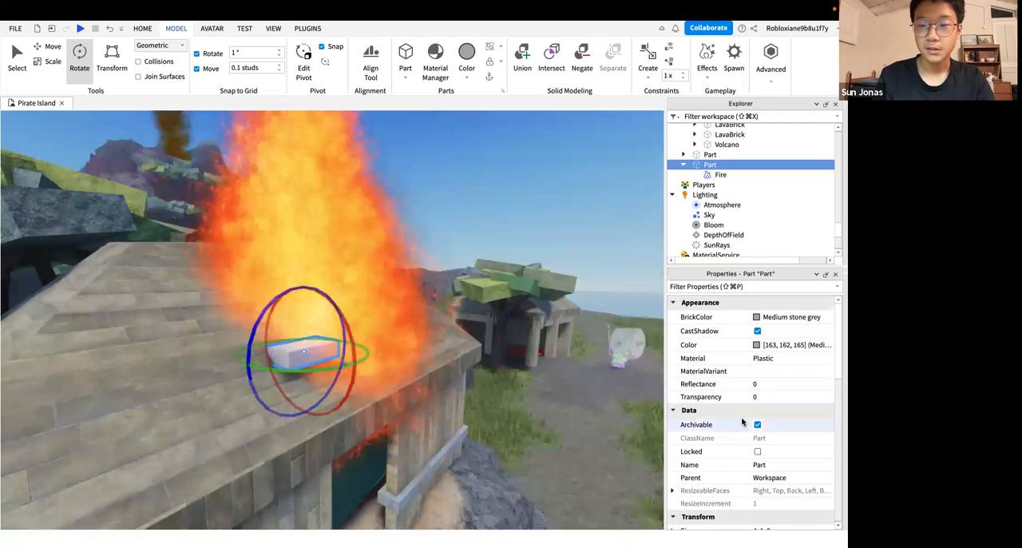
scroll(742, 421, down, 6)
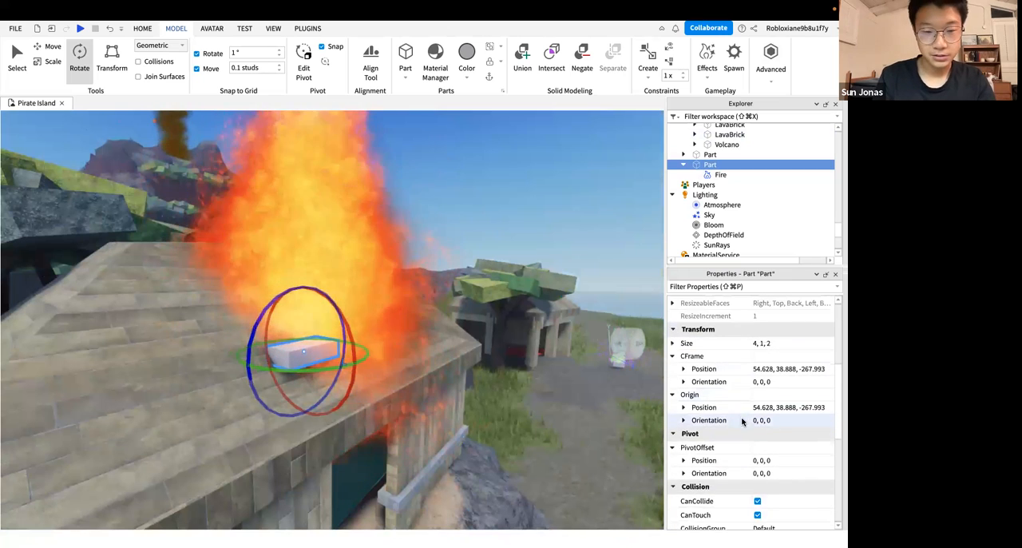
scroll(742, 421, down, 1)
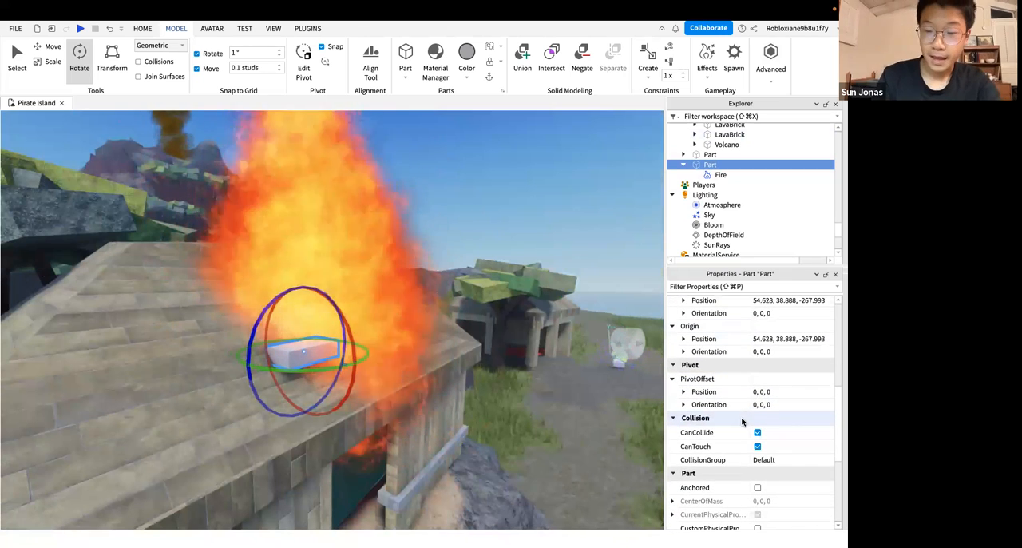
scroll(742, 431, up, 5)
scroll(741, 456, up, 2)
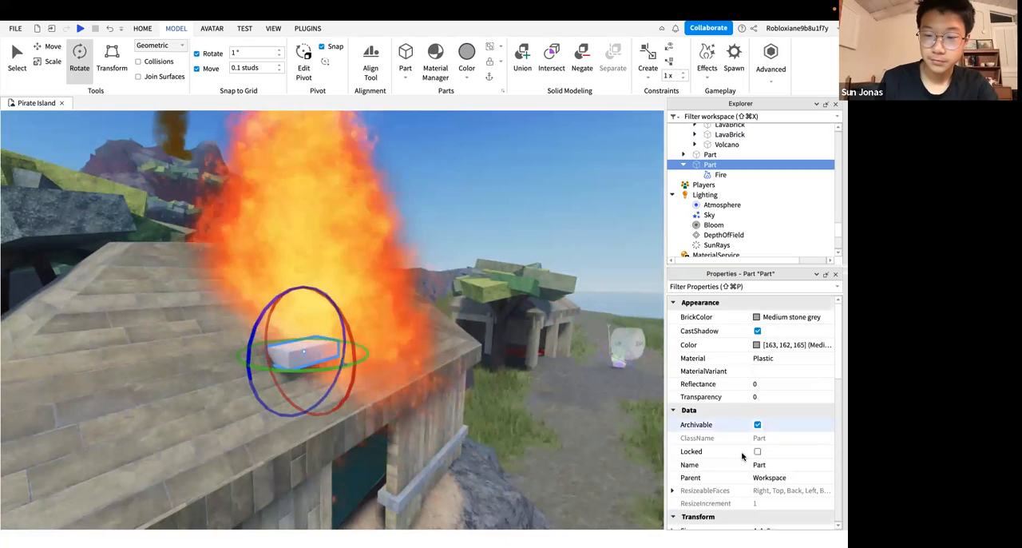
scroll(742, 456, down, 5)
scroll(742, 456, down, 6)
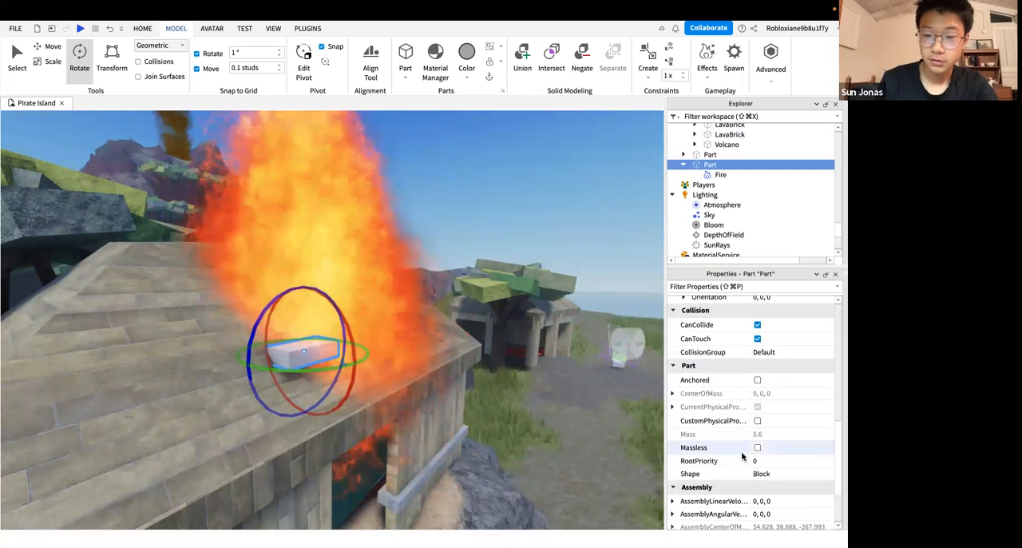
scroll(741, 456, up, 4)
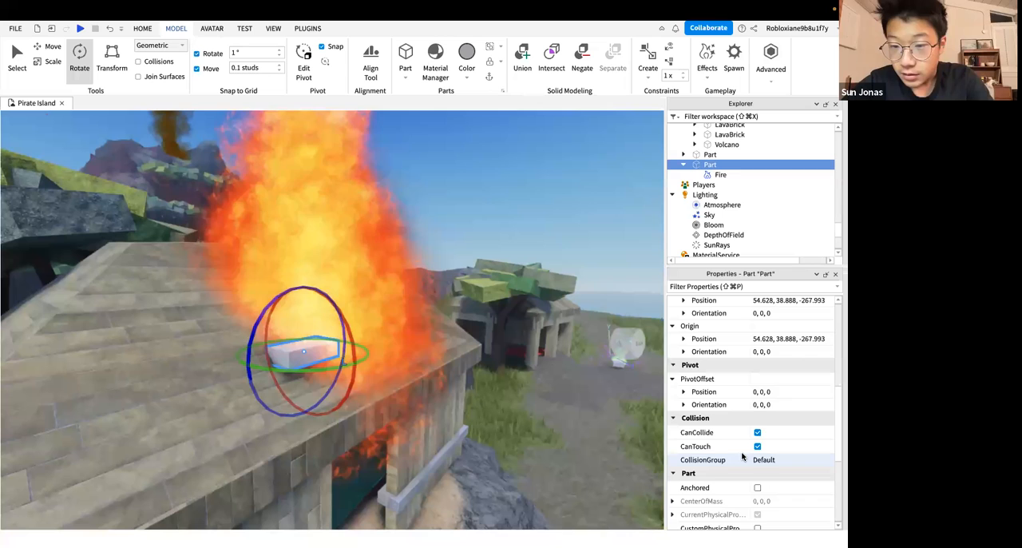
scroll(741, 456, up, 10)
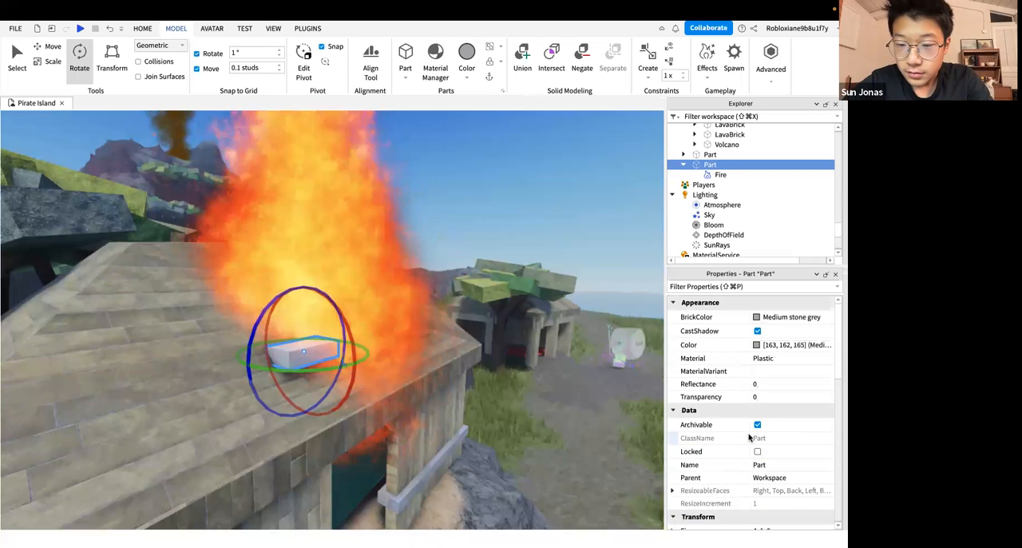
scroll(749, 443, down, 8)
scroll(749, 455, down, 6)
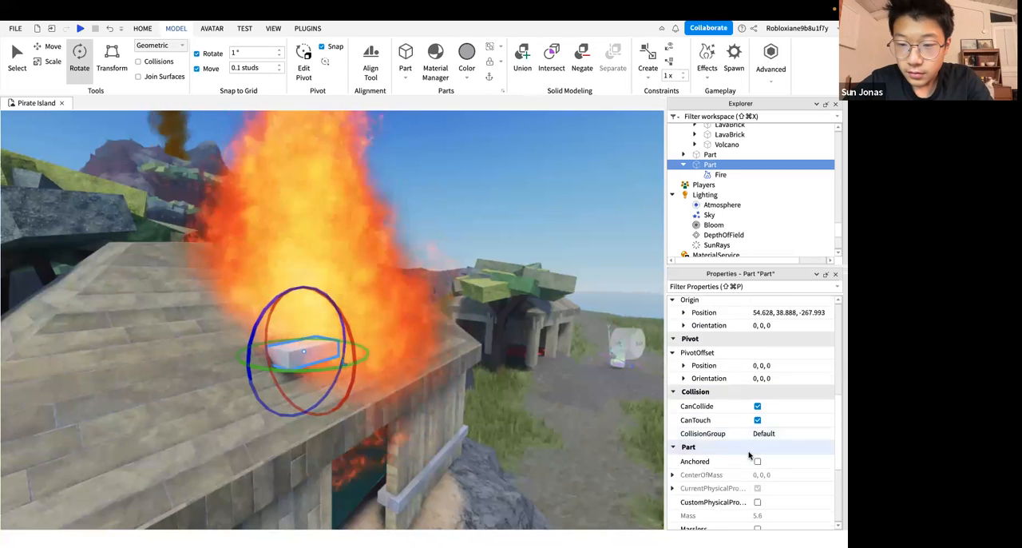
scroll(759, 480, up, 12)
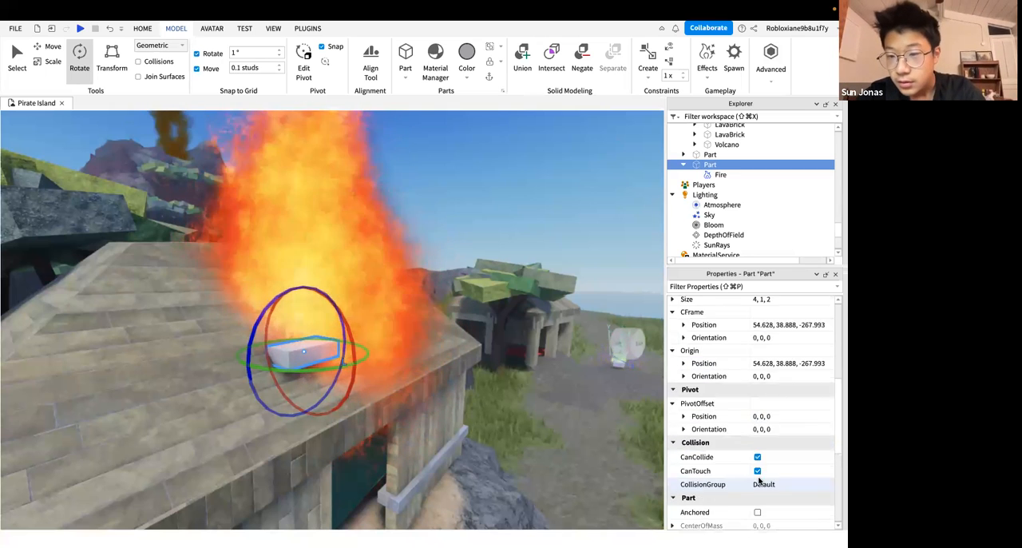
Try Transparency values of 0.95 and 0.5 on the roof part, and undo the last transparency change
click(801, 397)
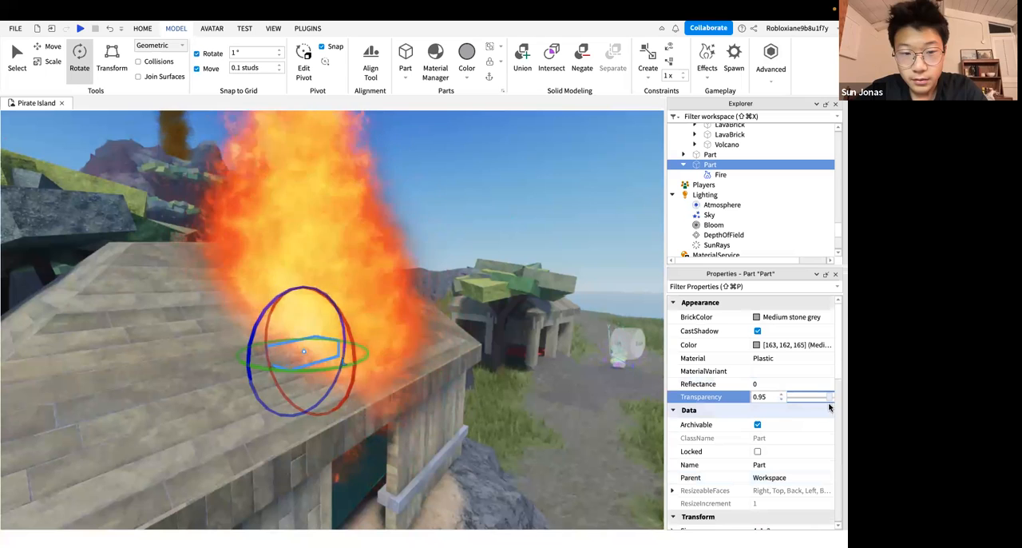
drag(831, 404, 768, 408)
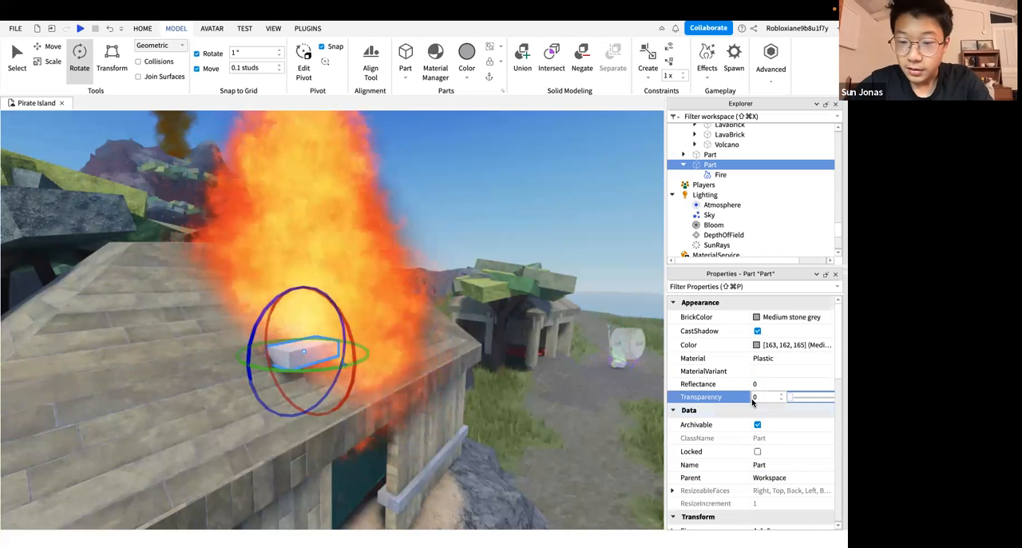
scroll(739, 437, down, 5)
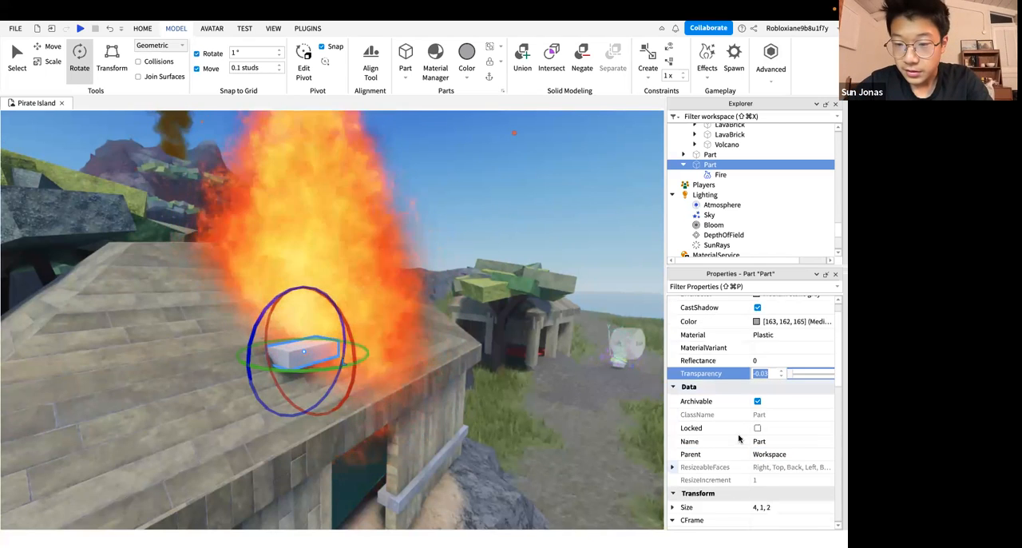
scroll(739, 438, down, 6)
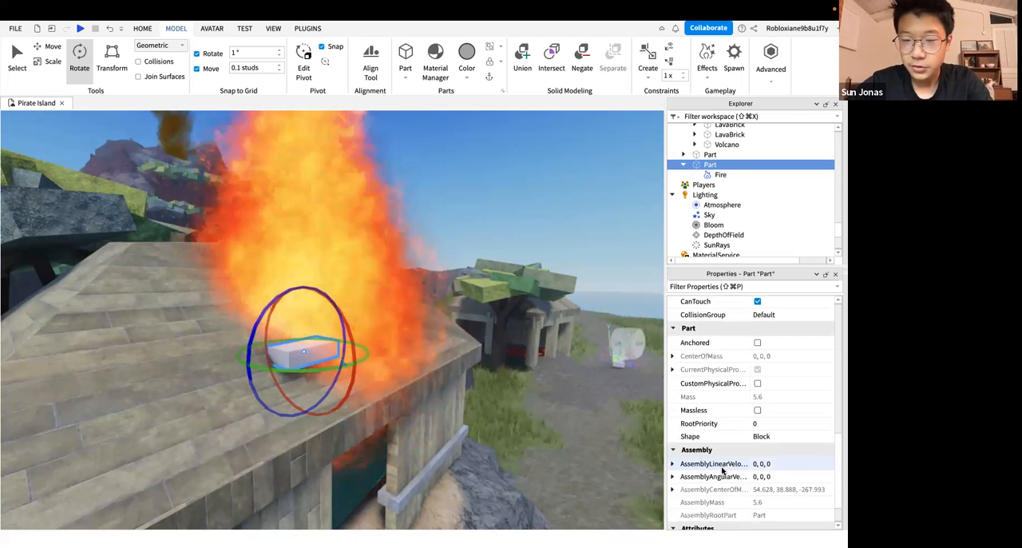
scroll(722, 471, down, 5)
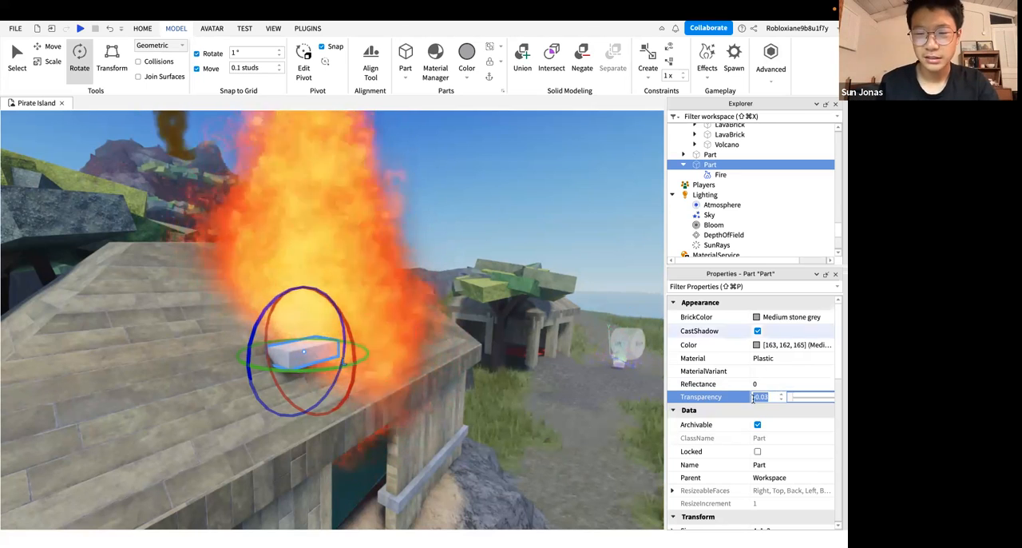
mouse_move(820, 400)
mouse_down()
mouse_move(763, 397)
mouse_move(803, 401)
mouse_up()
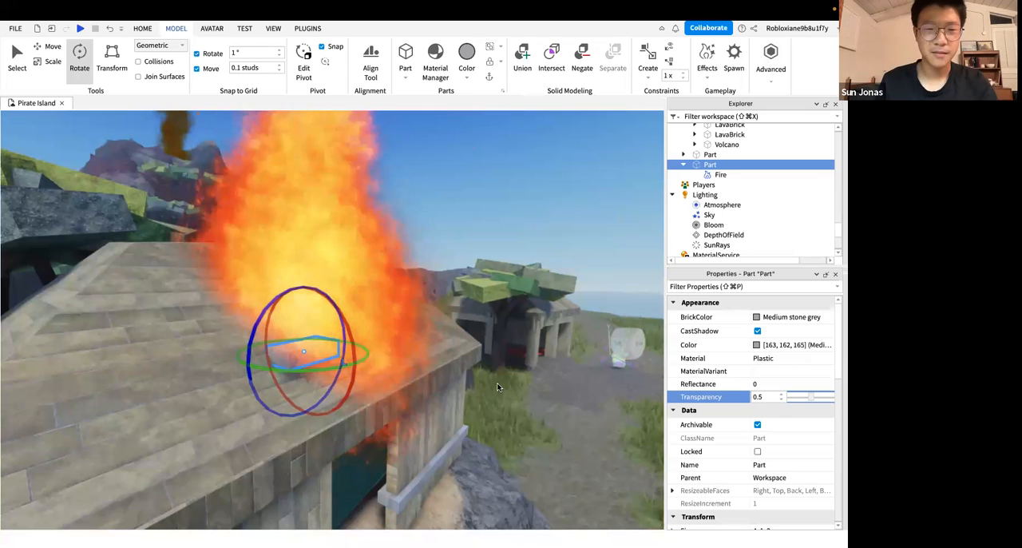
key(super+z)
Set the roof part's Transparency to 1 and deselect the part
mouse_move(288, 401)
right_down()
mouse_move(354, 408)
mouse_move(372, 306)
right_up()
scroll(383, 264, down, 5)
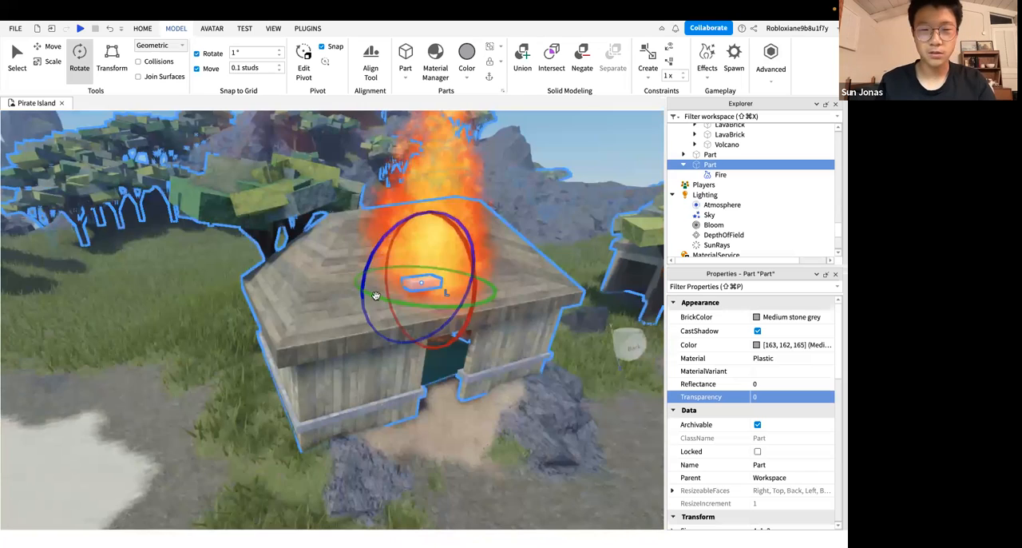
scroll(376, 295, up, 5)
right_drag(334, 448, 349, 322)
right_drag(354, 398, 353, 397)
scroll(353, 400, down, 5)
scroll(353, 397, down, 5)
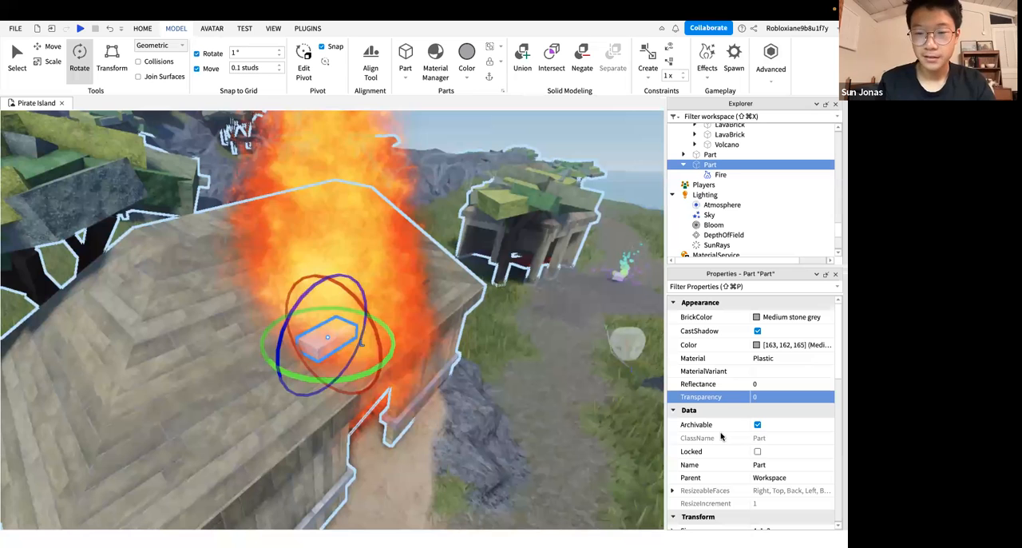
click(793, 398)
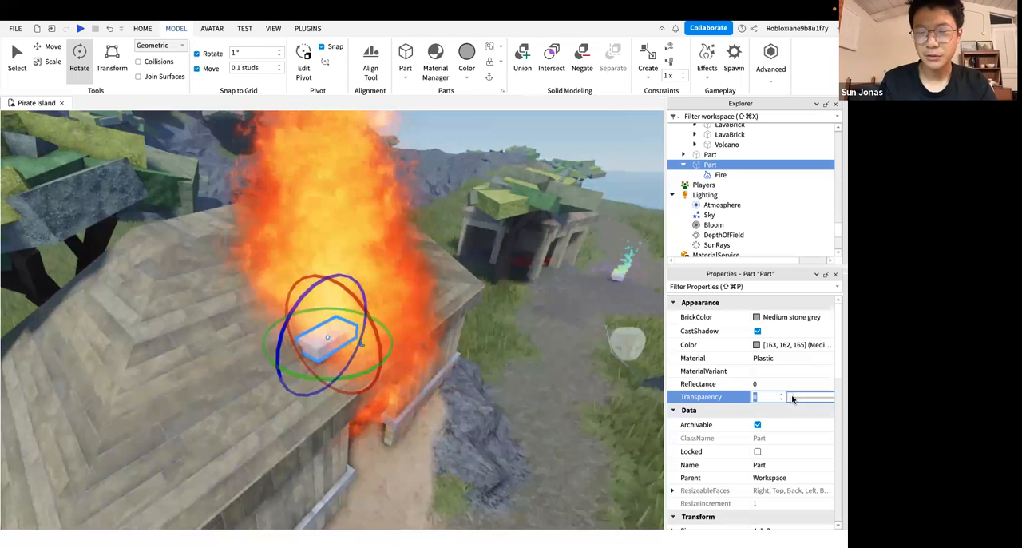
text(1)
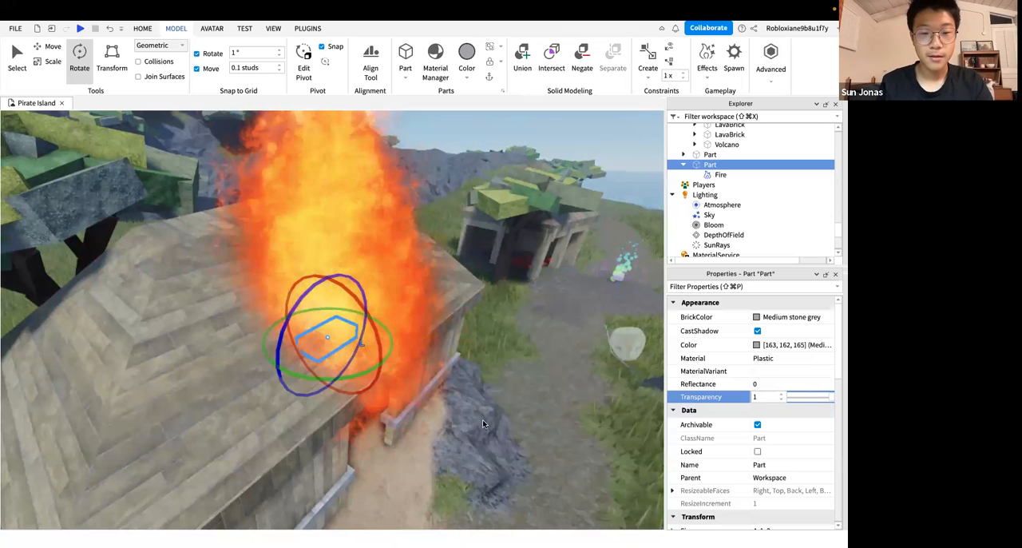
click(548, 432)
Examine the flame on the hut roof from close up and from far away across the water
right_drag(549, 431, 549, 432)
scroll(549, 431, up, 5)
scroll(549, 432, down, 6)
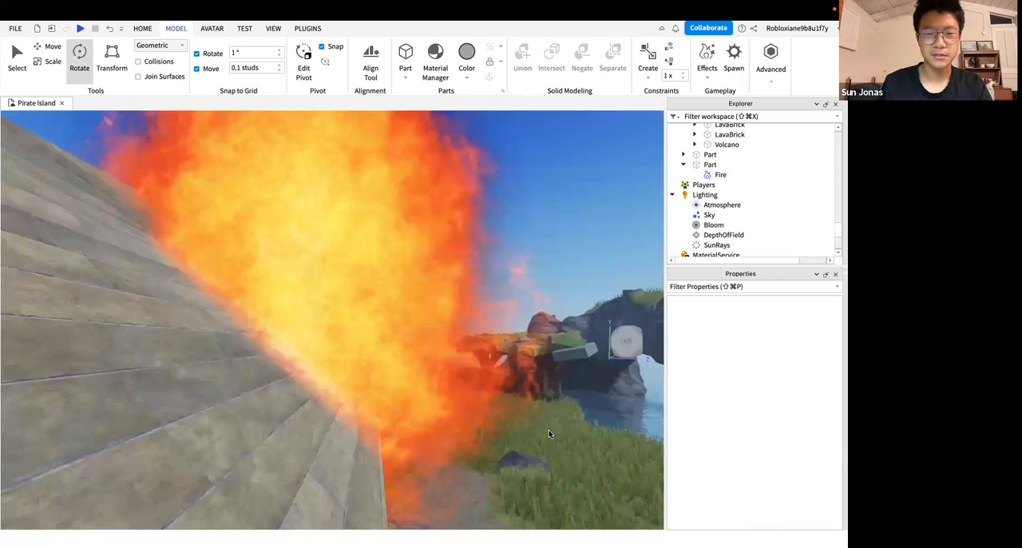
scroll(549, 434, down, 10)
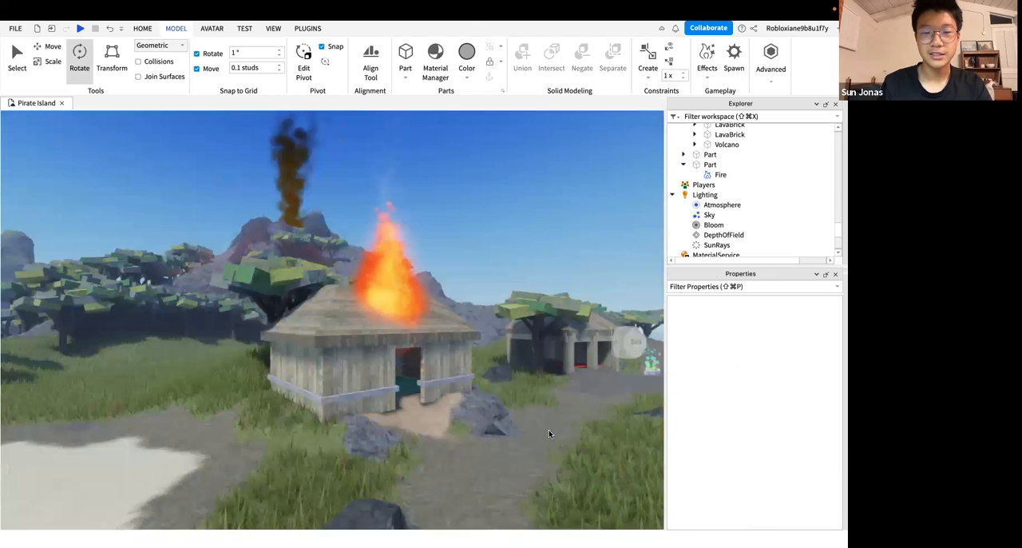
scroll(549, 434, up, 10)
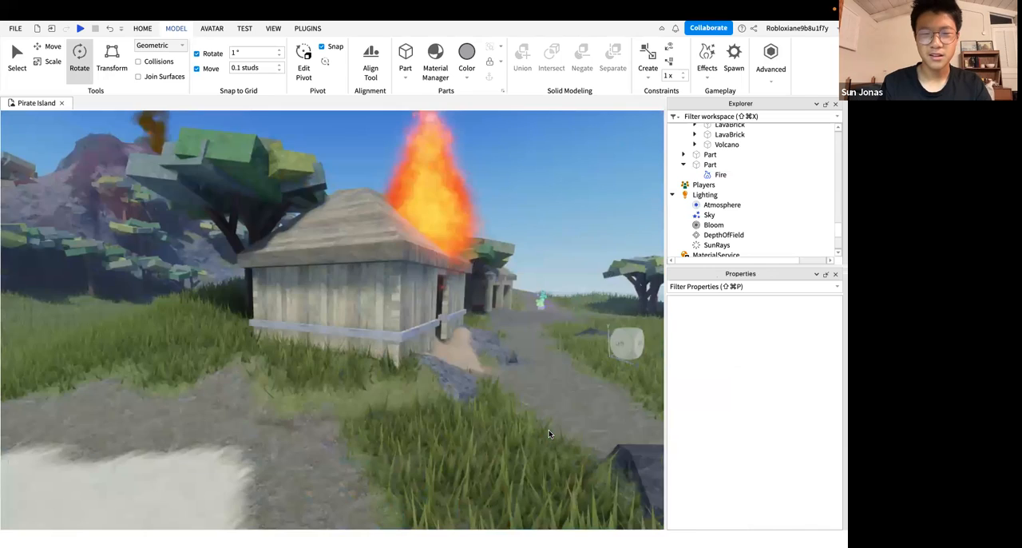
key(d)
right_drag(548, 434, 551, 427)
key(w)
scroll(549, 433, down, 5)
scroll(549, 433, up, 3)
scroll(549, 434, up, 5)
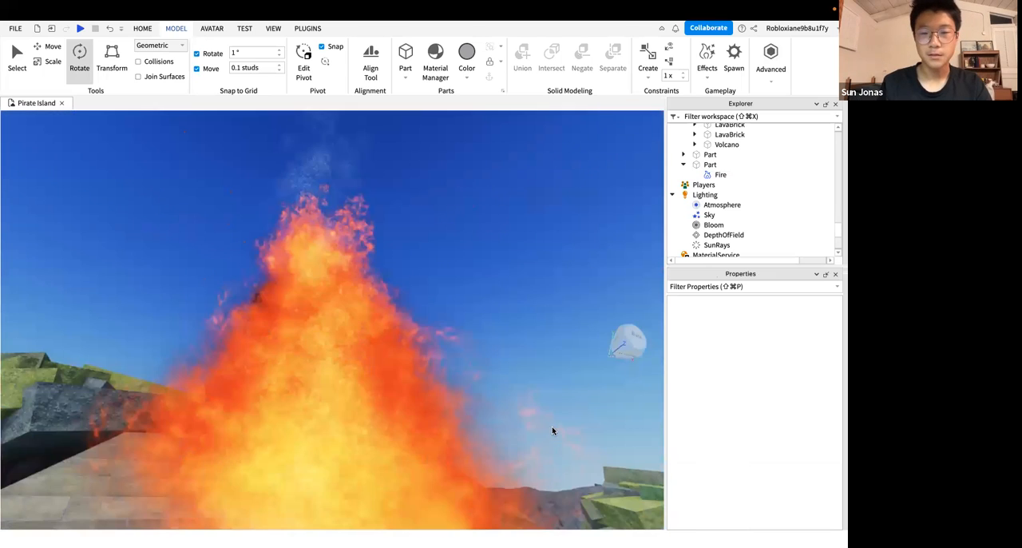
scroll(551, 427, down, 5)
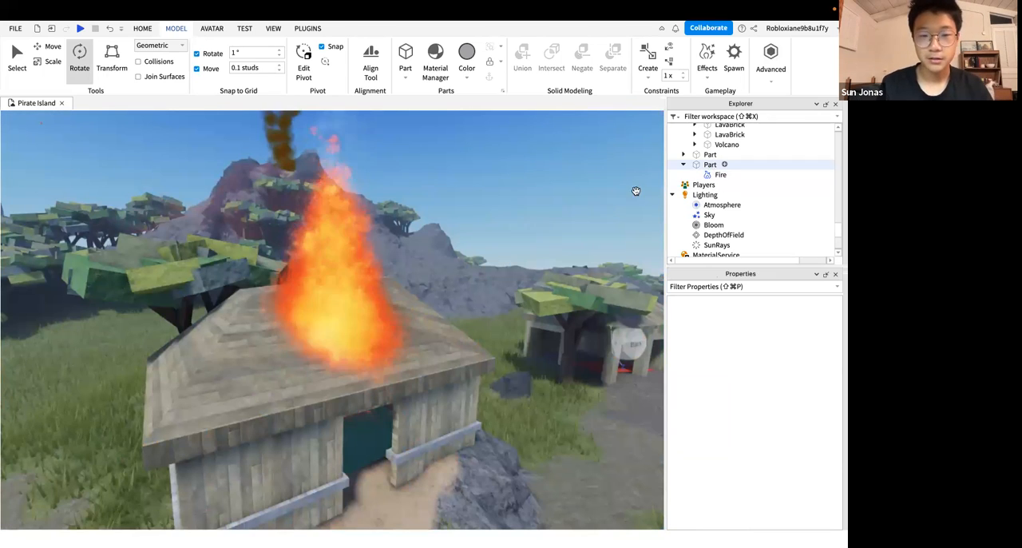
Select the invisible fire part and move it along its red axis to the roof's edge facing the neighbouring hut, and deselect it
click(332, 357)
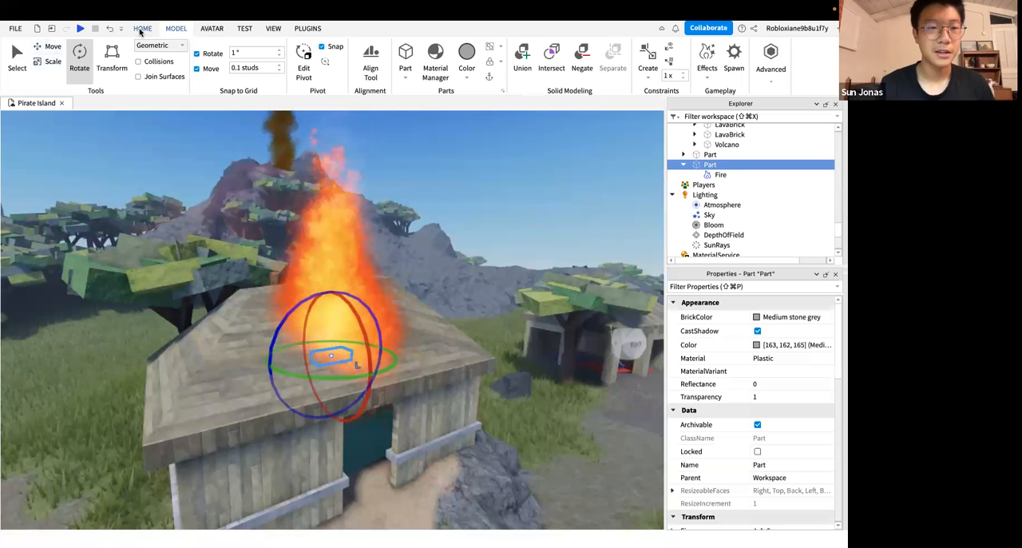
click(142, 28)
click(118, 53)
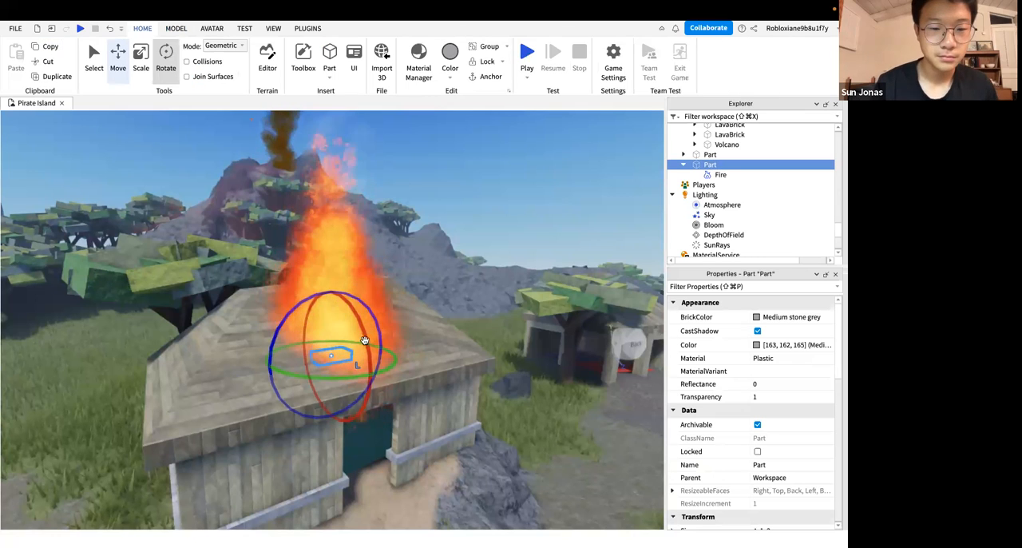
drag(393, 346, 484, 292)
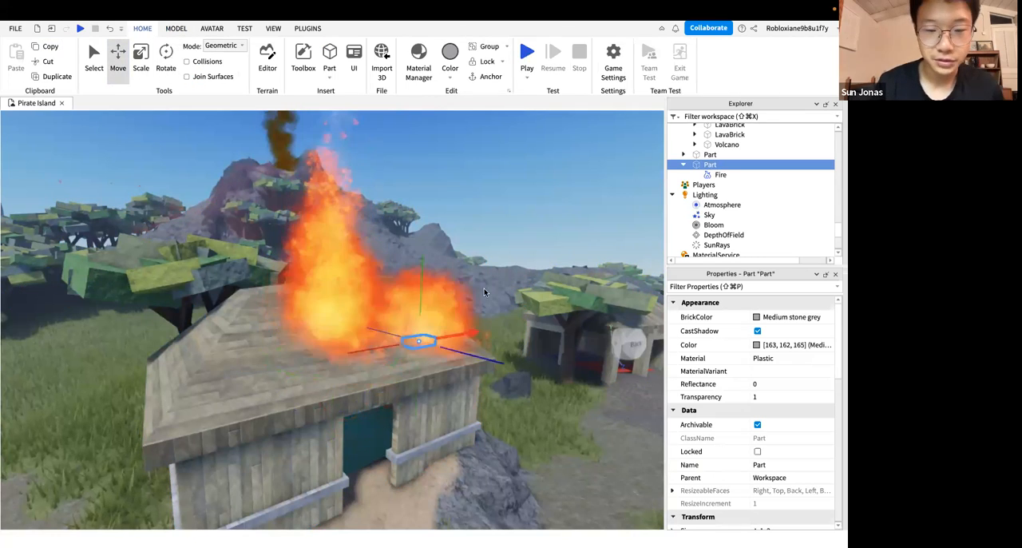
right_drag(489, 241, 489, 242)
click(489, 239)
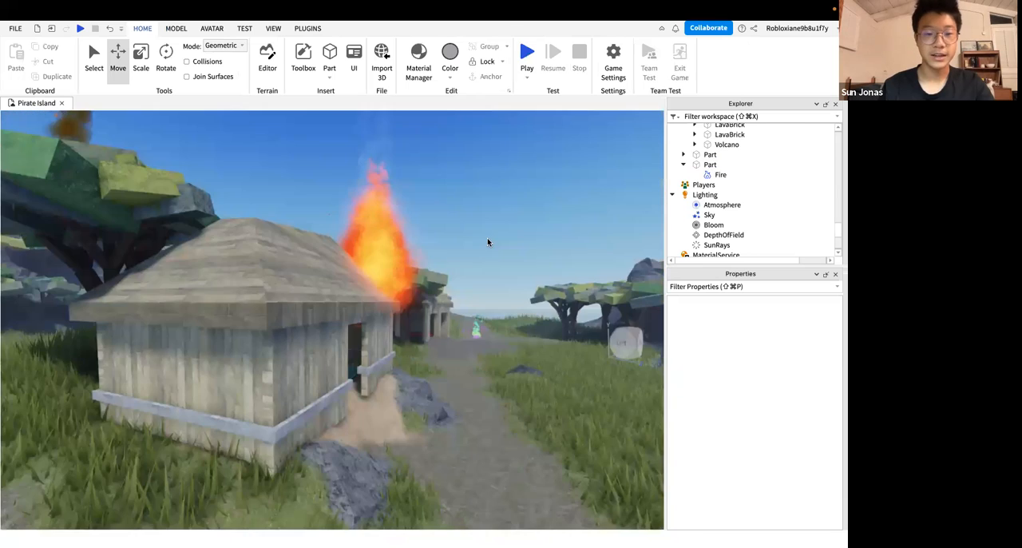
scroll(488, 242, down, 3)
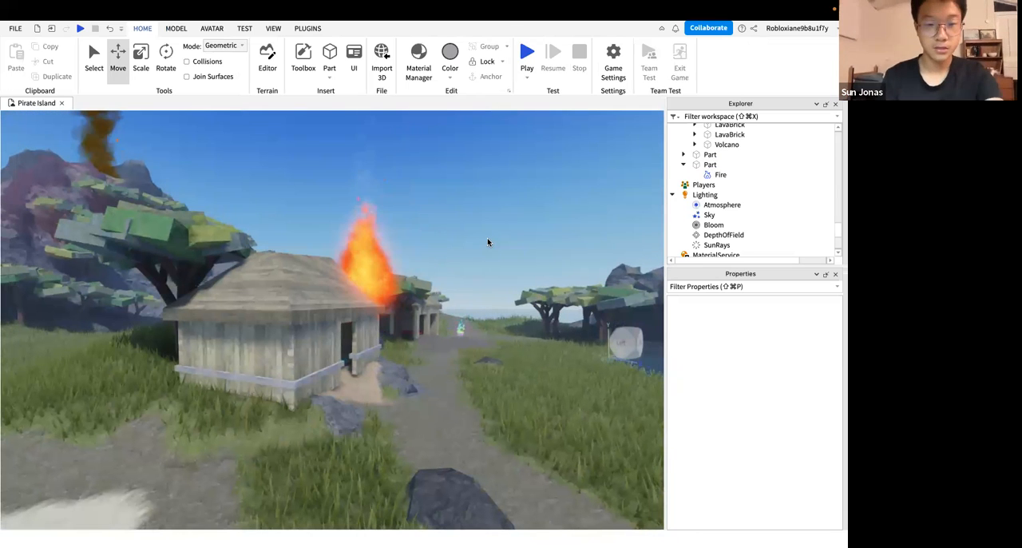
right_drag(489, 242, 488, 242)
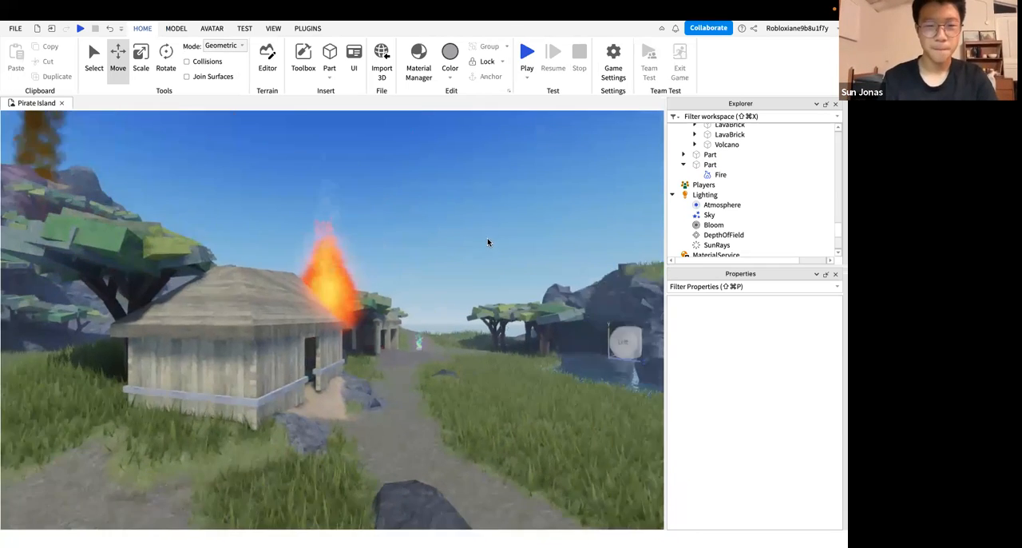
scroll(488, 242, up, 3)
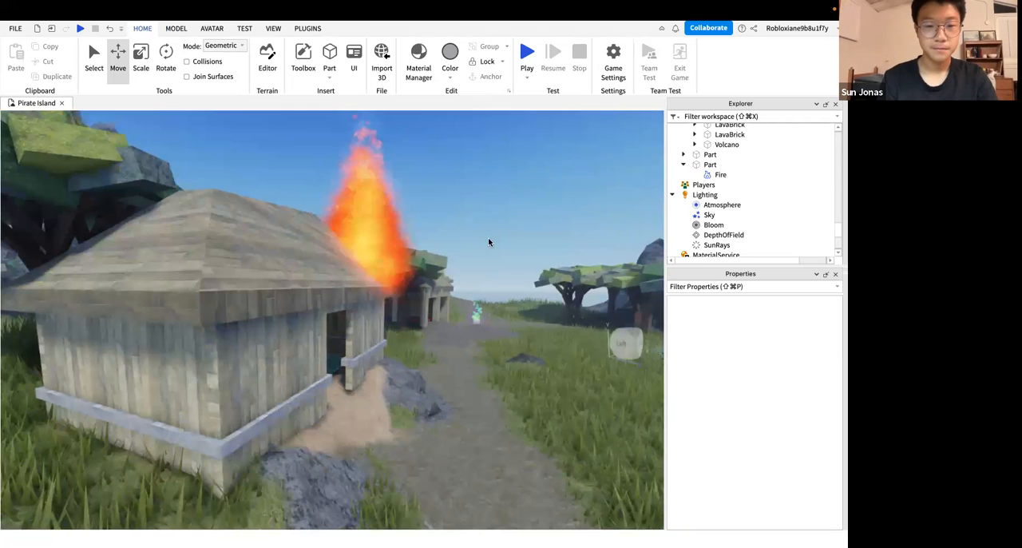
scroll(488, 242, up, 8)
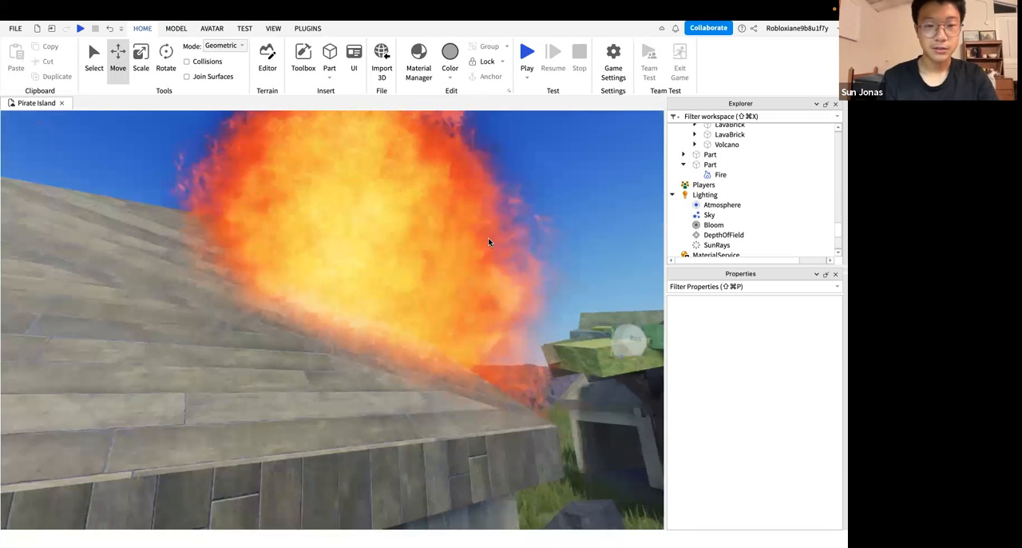
Examine the flame at the hut roof's edge from near and far, and the path in front of the hut
scroll(488, 242, down, 10)
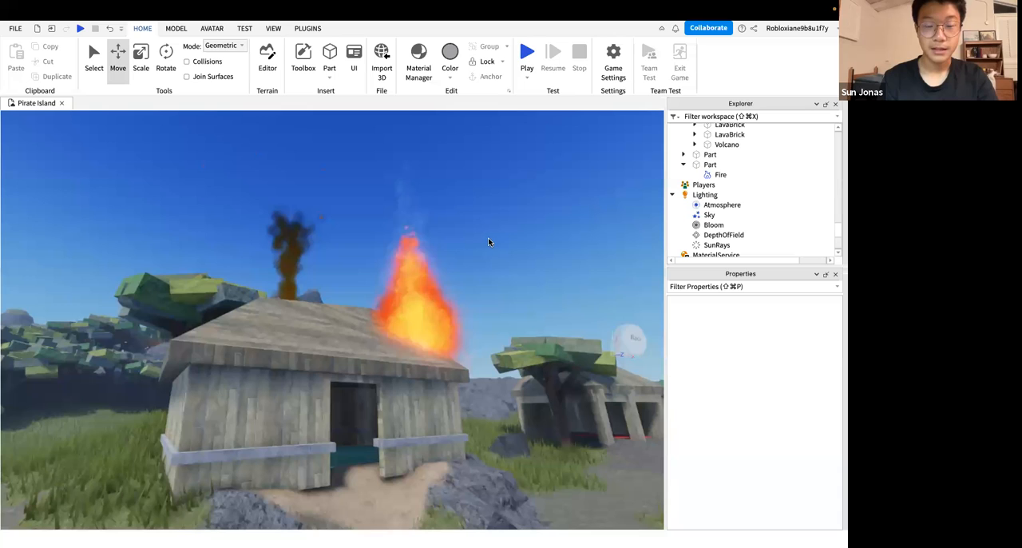
scroll(488, 242, up, 6)
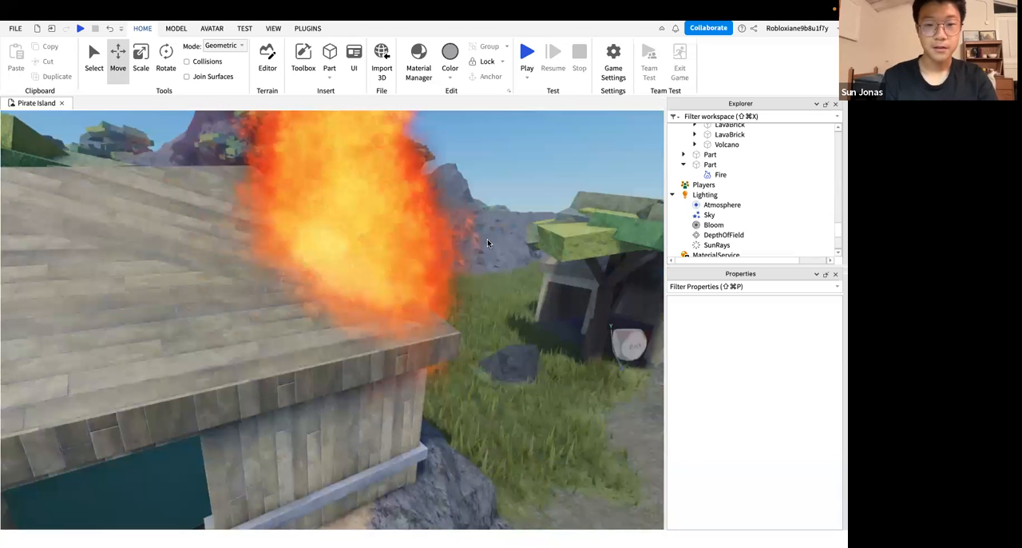
scroll(488, 242, down, 6)
right_drag(488, 242, 488, 242)
scroll(489, 241, down, 5)
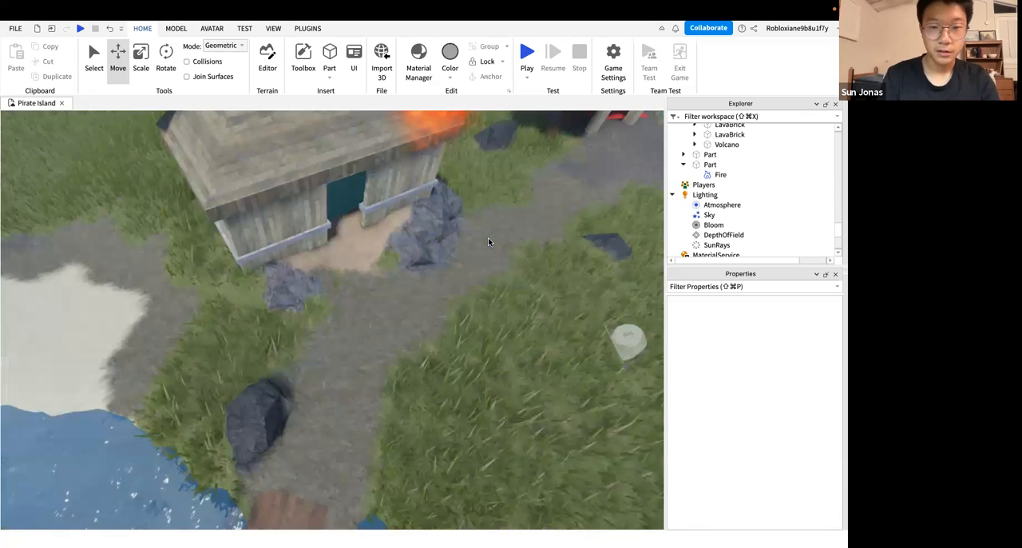
scroll(489, 242, up, 4)
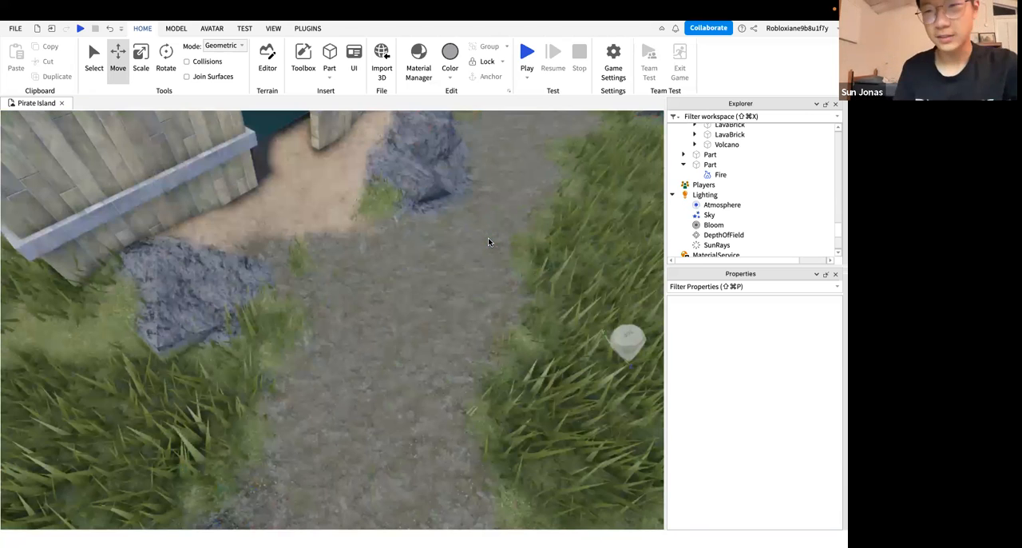
scroll(482, 241, up, 1)
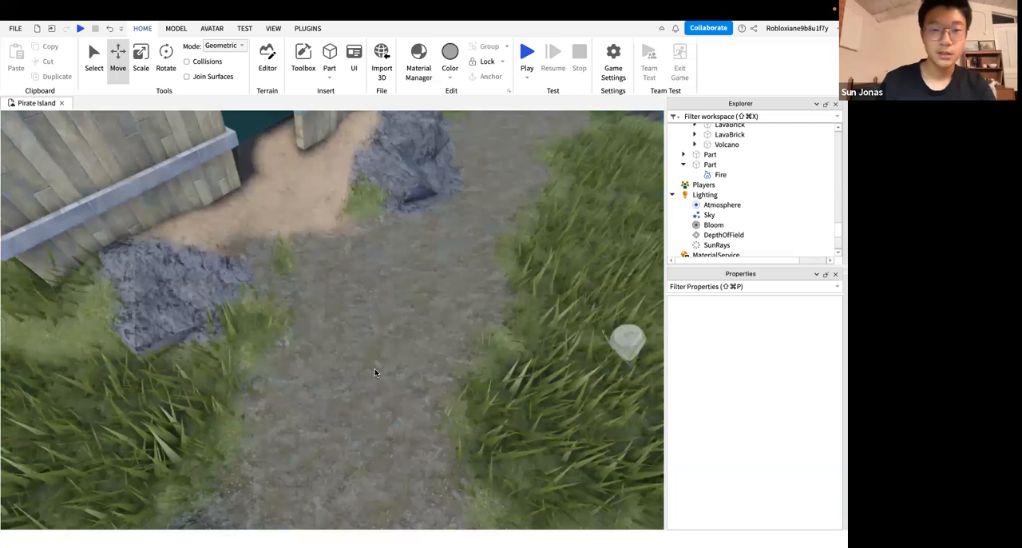
right_drag(374, 368, 375, 368)
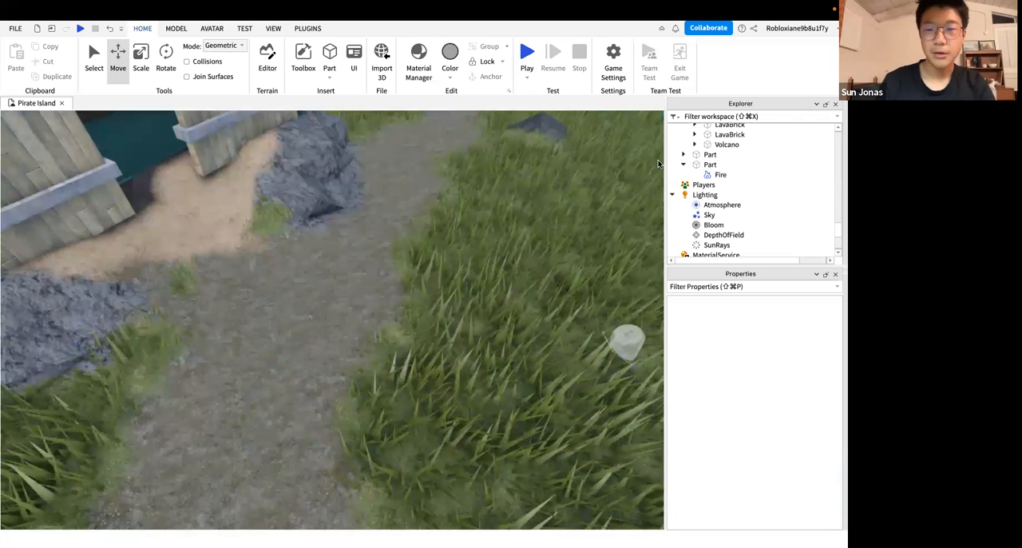
Look through the Workspace objects and services in the Explorer tree
click(710, 165)
key(a)
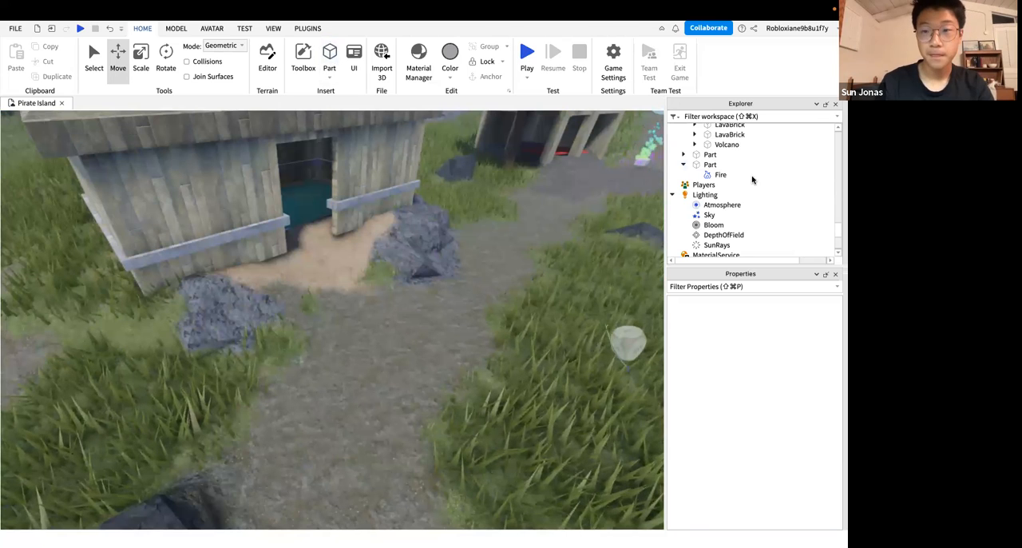
scroll(730, 179, up, 10)
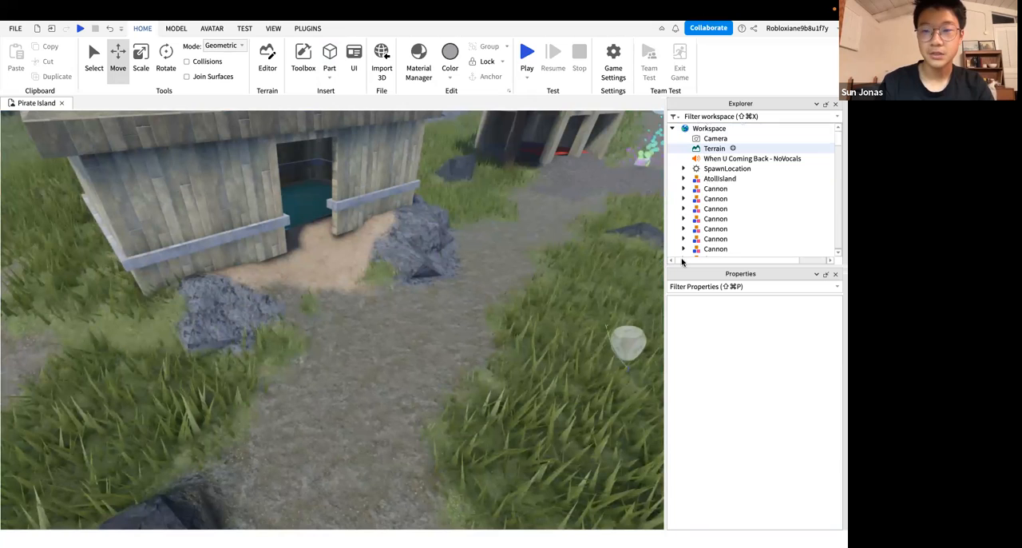
scroll(684, 259, down, 10)
scroll(685, 253, up, 6)
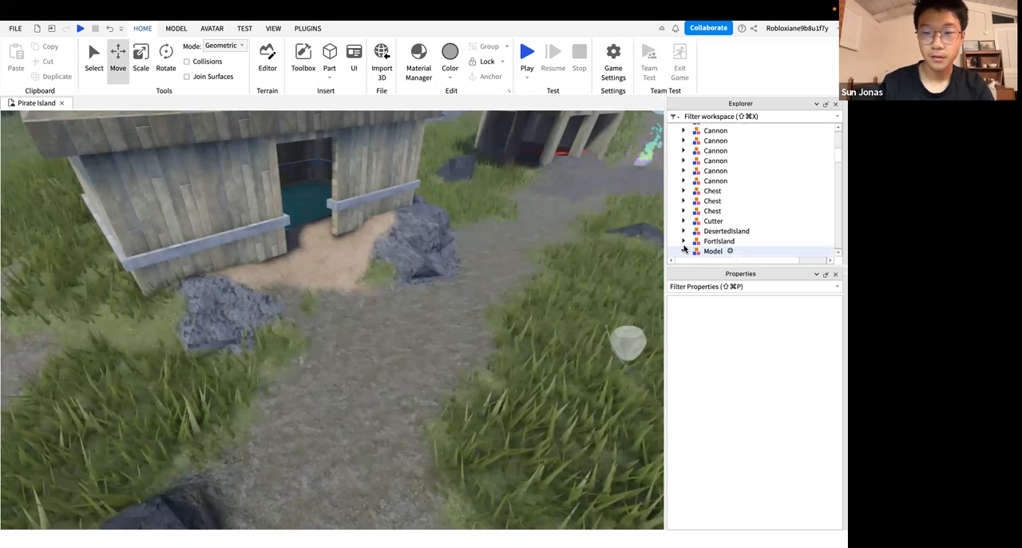
scroll(685, 239, down, 2)
scroll(684, 232, down, 10)
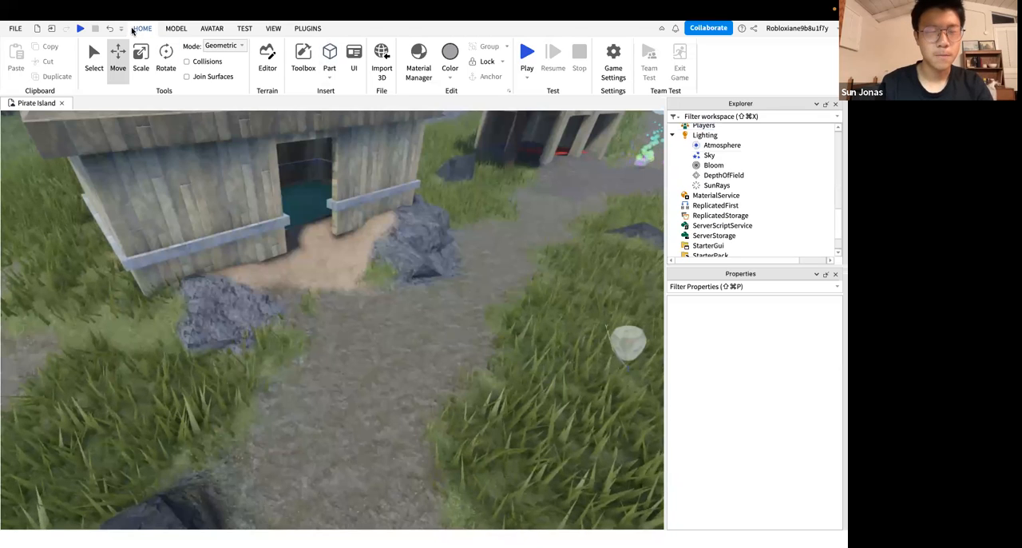
Insert a new block part on the path in front of the hut and deselect it
click(121, 69)
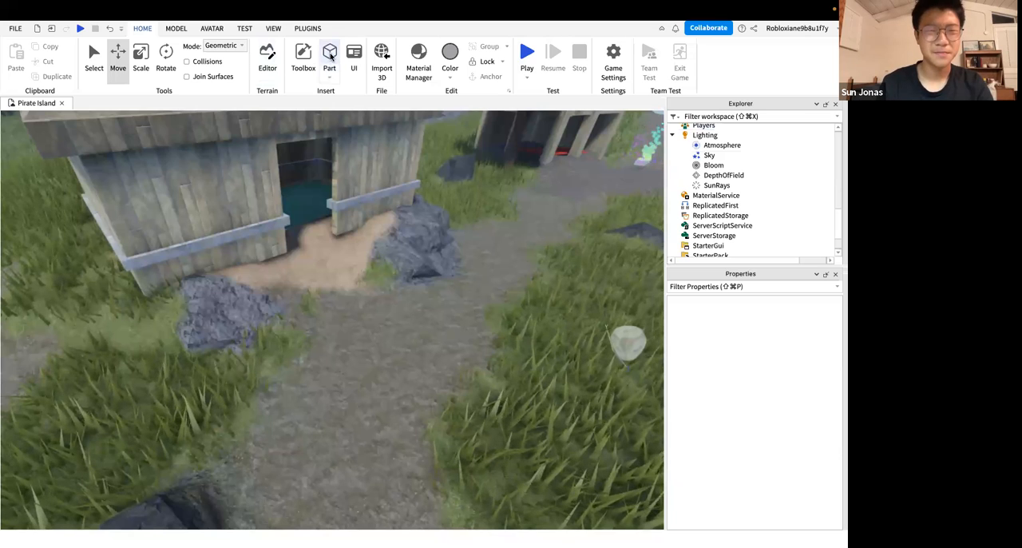
click(330, 56)
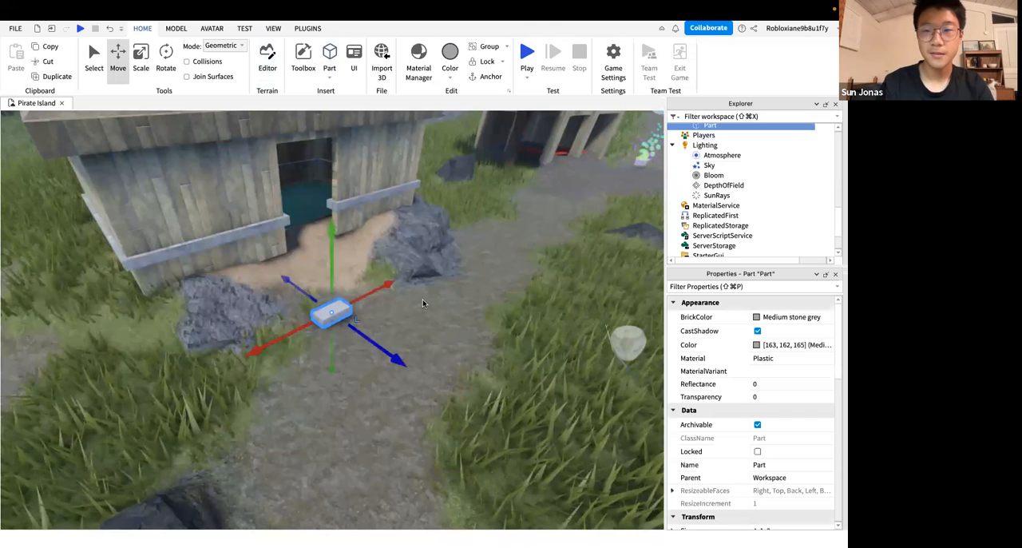
right_drag(423, 299, 470, 309)
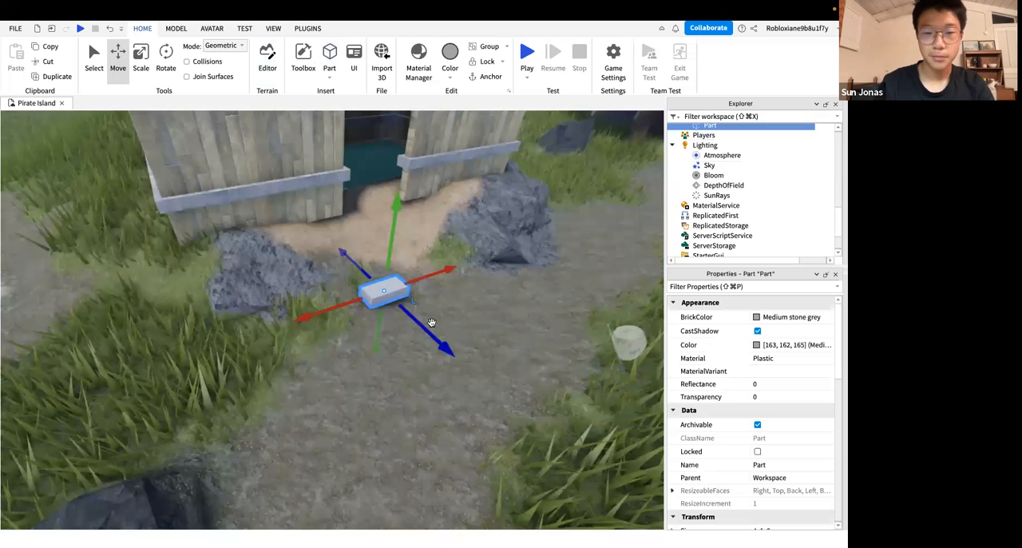
click(455, 306)
scroll(455, 305, up, 3)
key(w)
key(d)
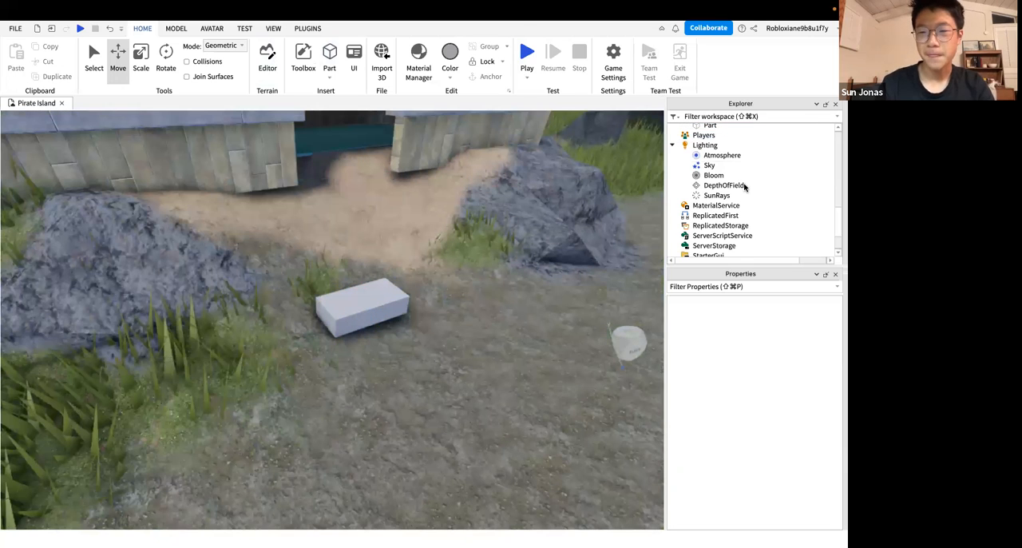
Select the invisible part that holds the Fire effect and view it on the roof together with the new block on the path
scroll(744, 187, up, 5)
click(710, 215)
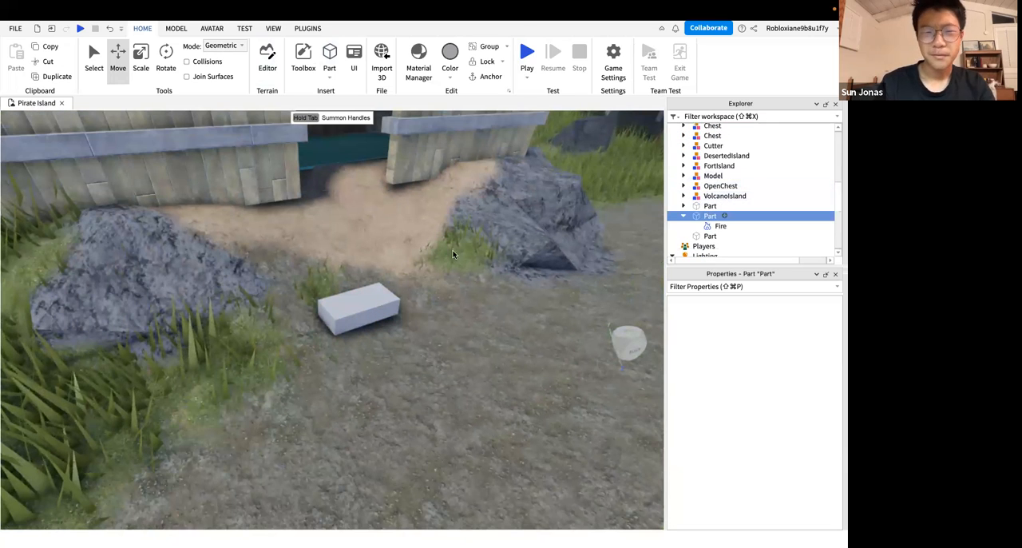
right_drag(417, 266, 417, 269)
scroll(417, 266, down, 5)
scroll(416, 266, up, 3)
right_drag(358, 282, 358, 282)
key(s)
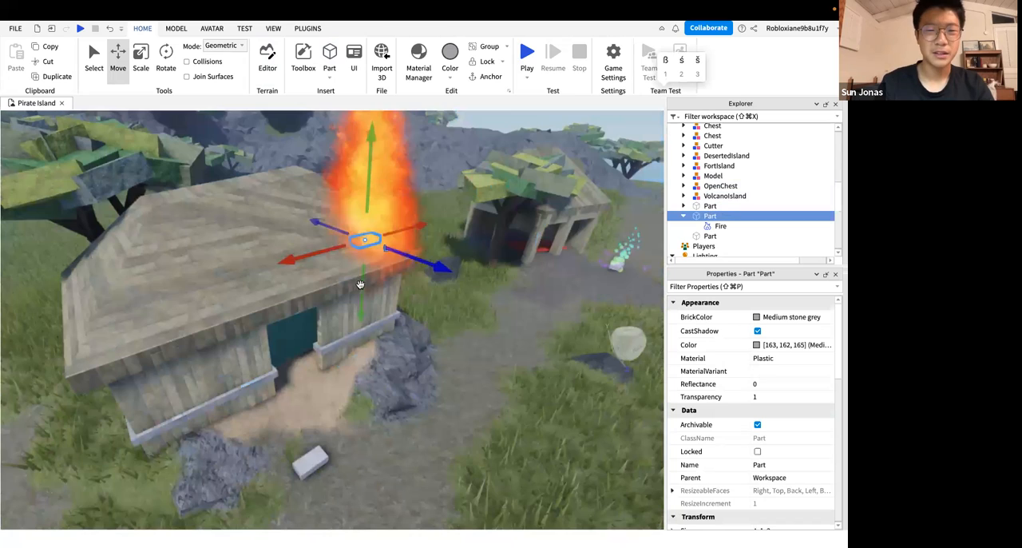
right_drag(340, 456, 339, 453)
key(w)
key(s)
right_drag(373, 178, 373, 198)
key(w)
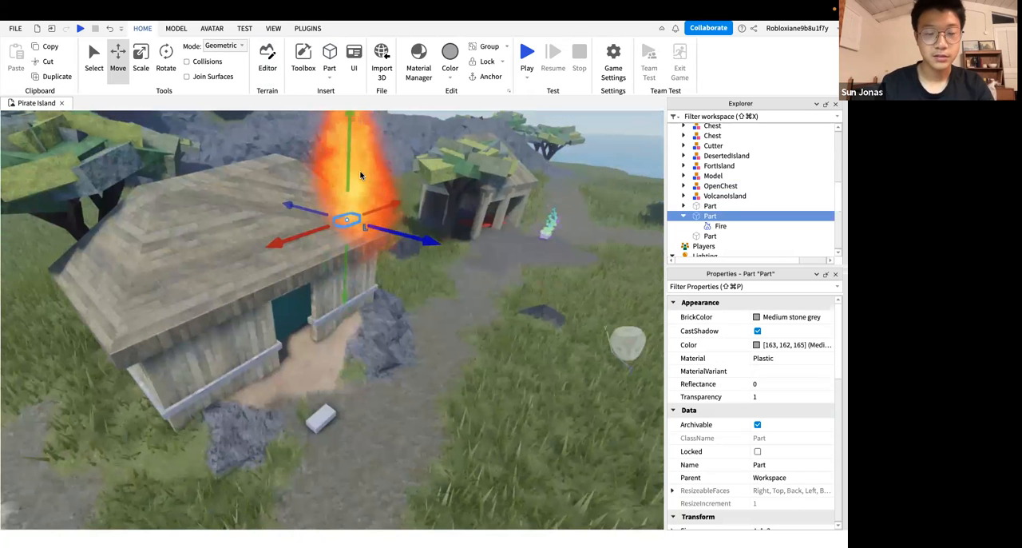
click(321, 419)
right_drag(354, 300, 365, 309)
Rename the roof part that holds the Fire effect to FirePart
click(706, 216)
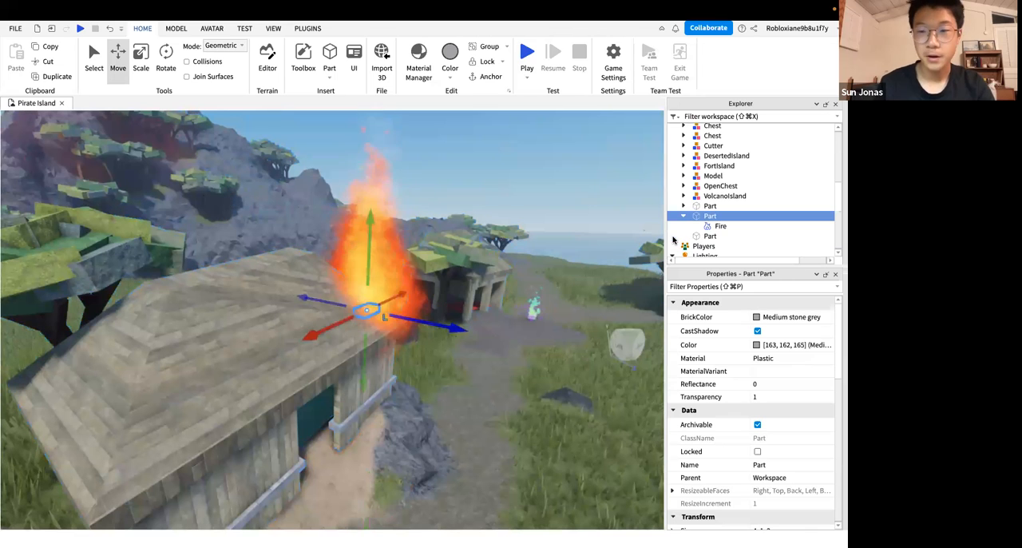
click(708, 216)
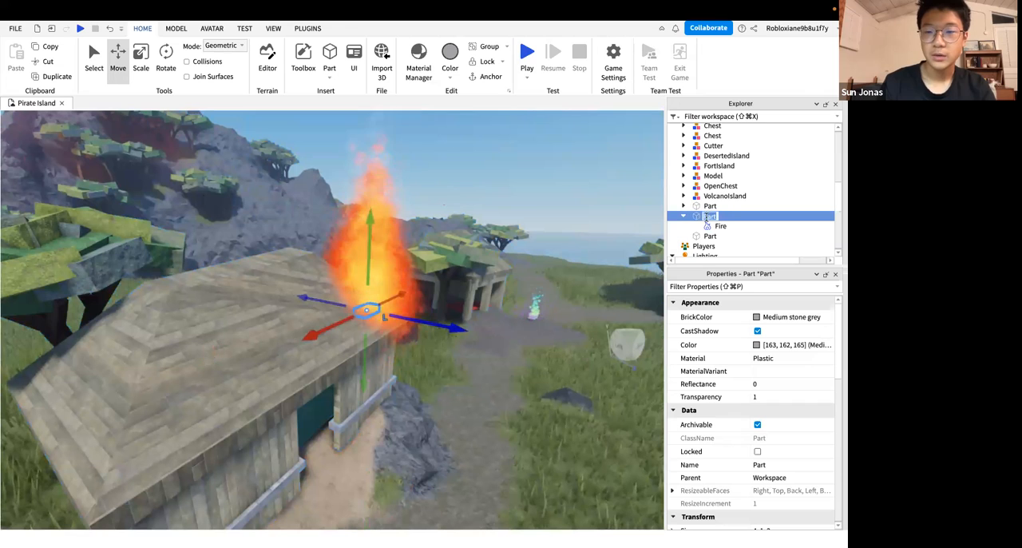
click(702, 208)
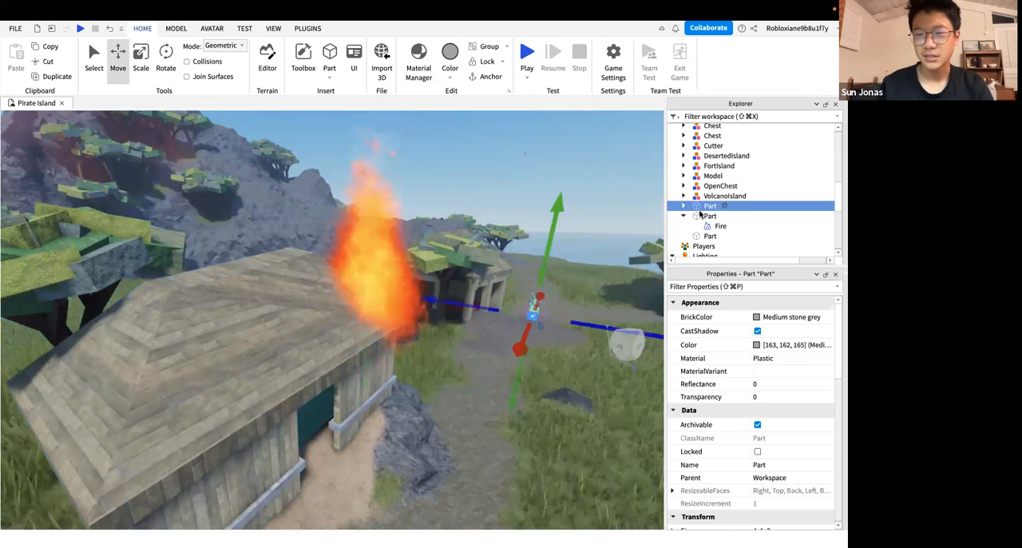
click(708, 217)
click(710, 216)
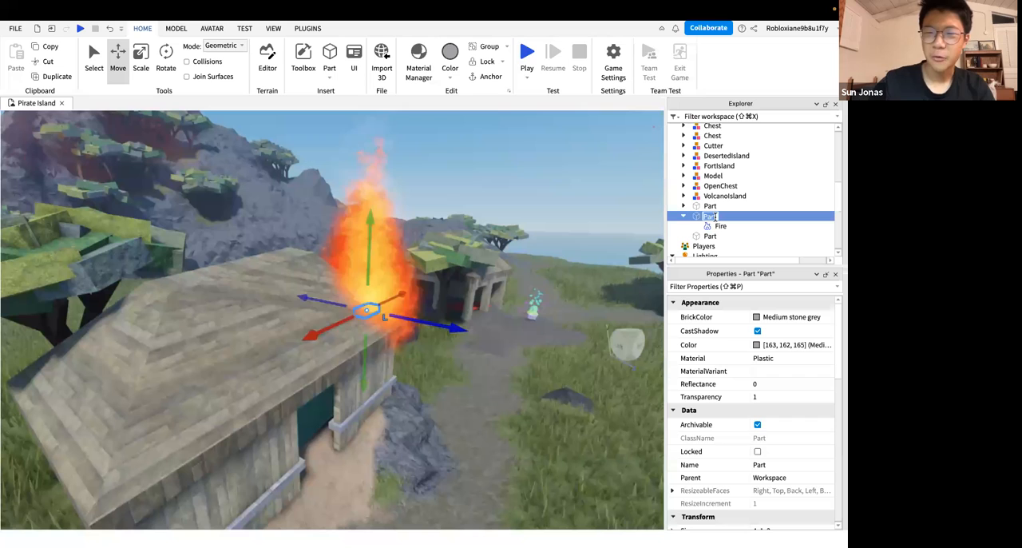
key(BackSpace)
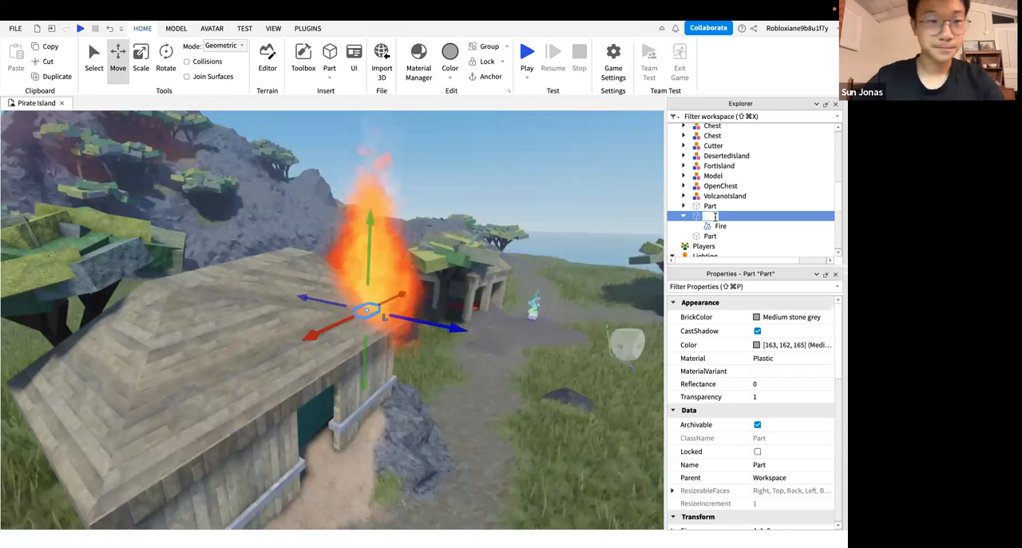
text(FirePart)
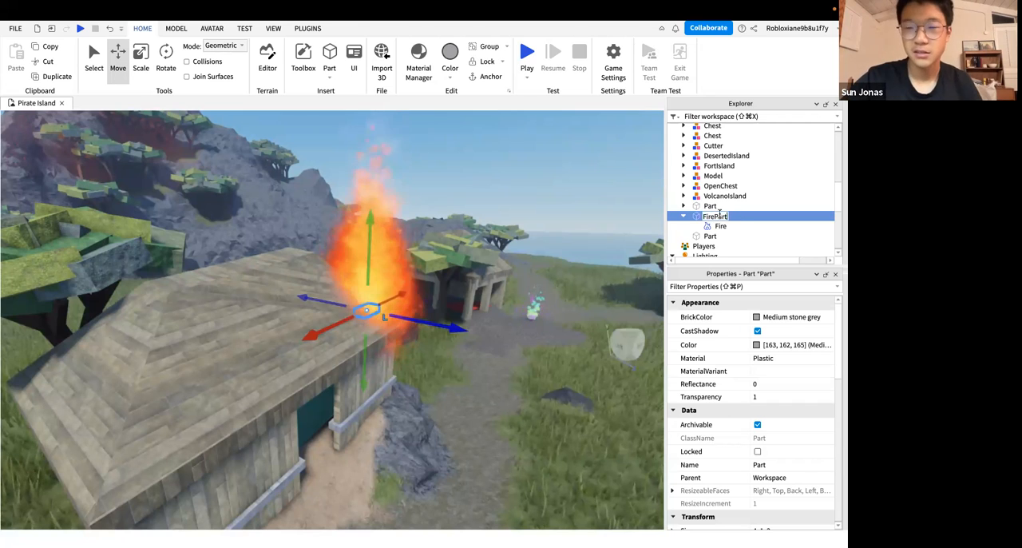
double_click(716, 216)
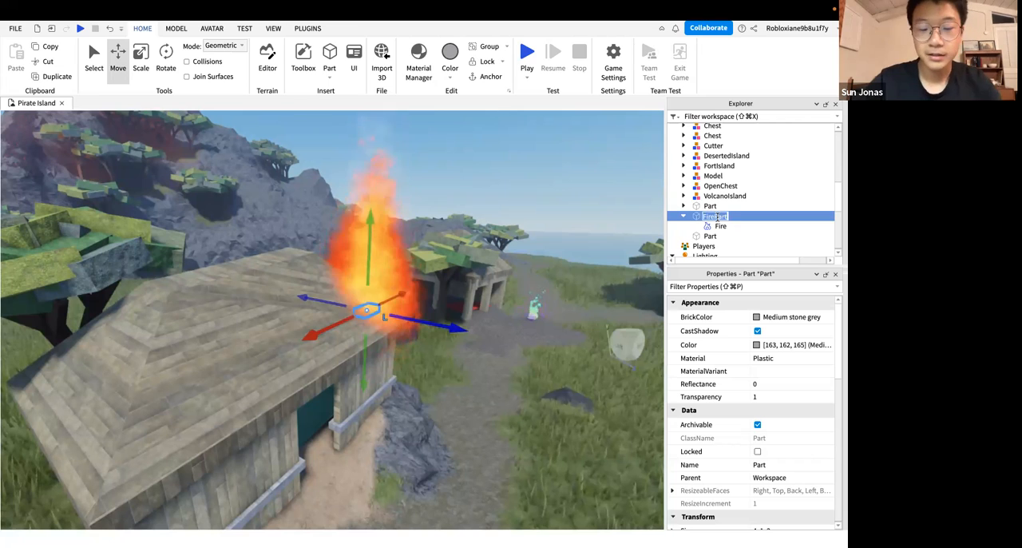
text(Fi)
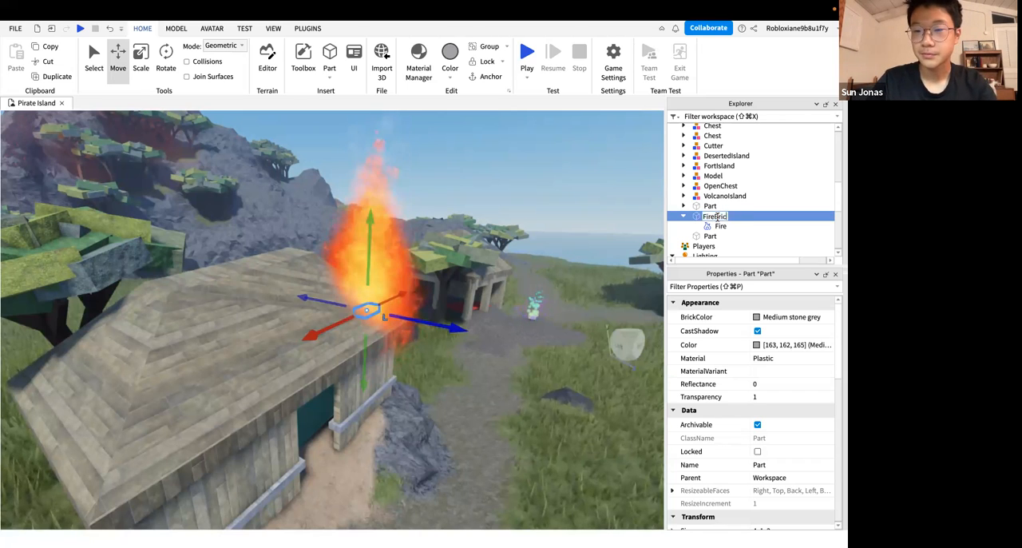
key(BackSpace)
key(BackSpace)
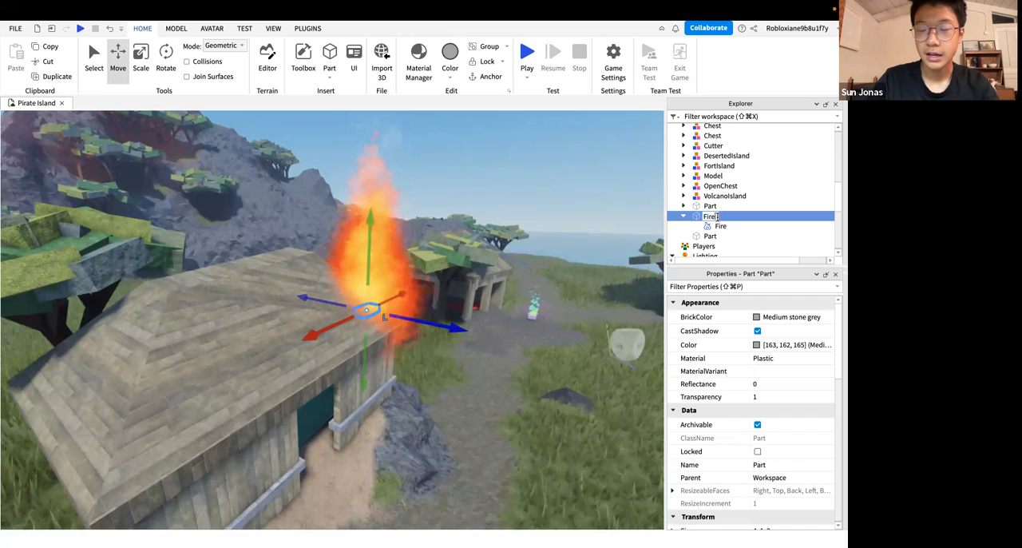
text(Part)
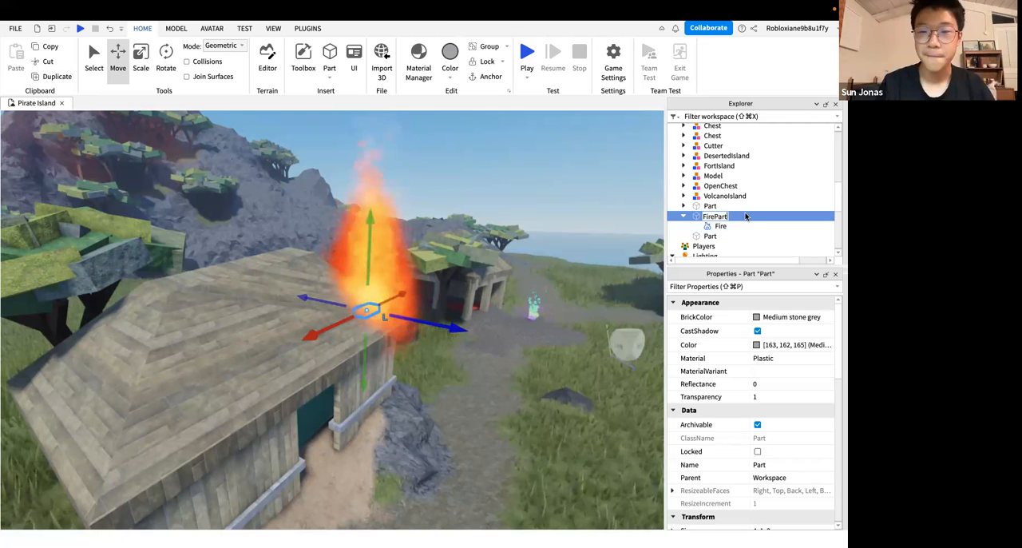
key(Return)
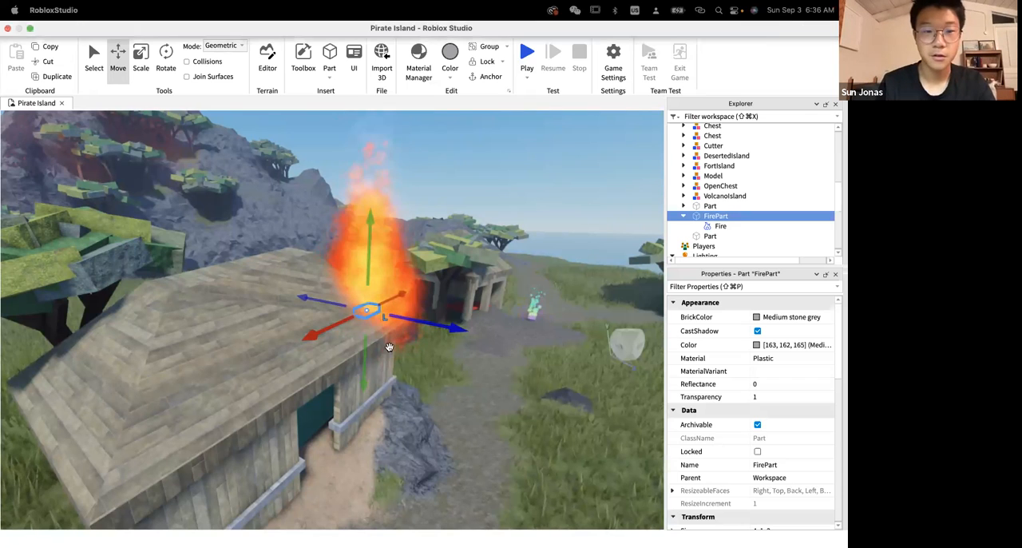
Deselect FirePart and select the new block on the path in front of the hut
right_drag(390, 348, 391, 348)
scroll(465, 228, down, 5)
click(465, 229)
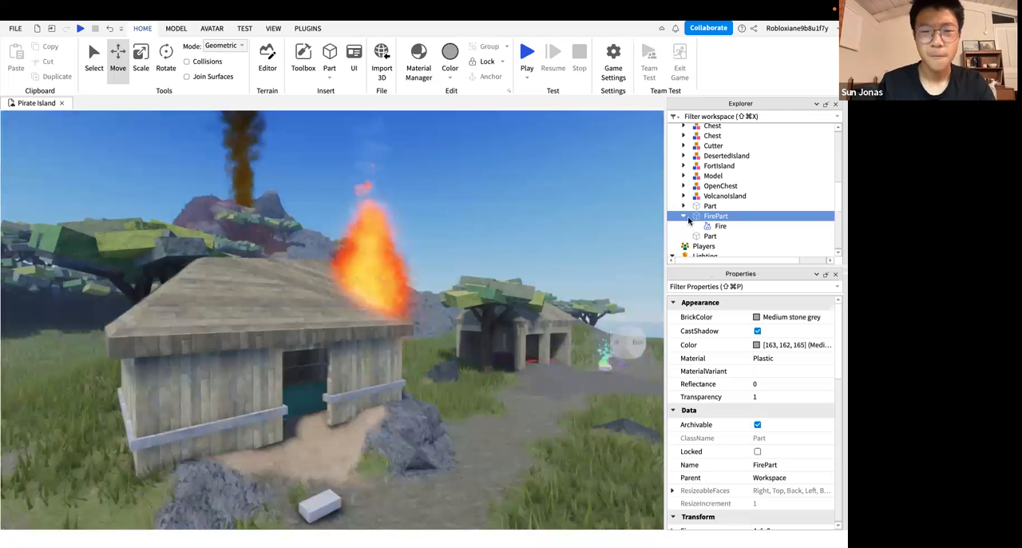
click(710, 236)
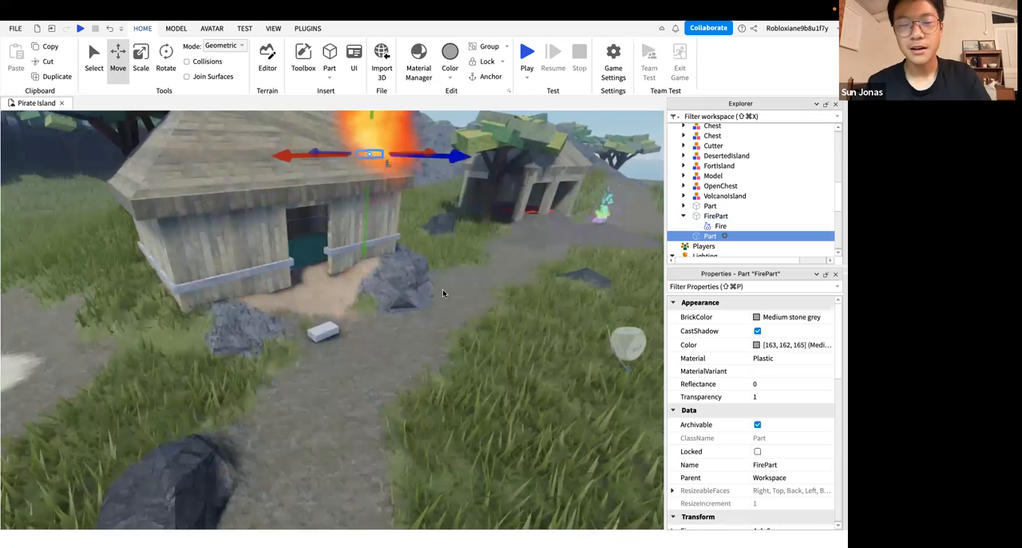
key(f)
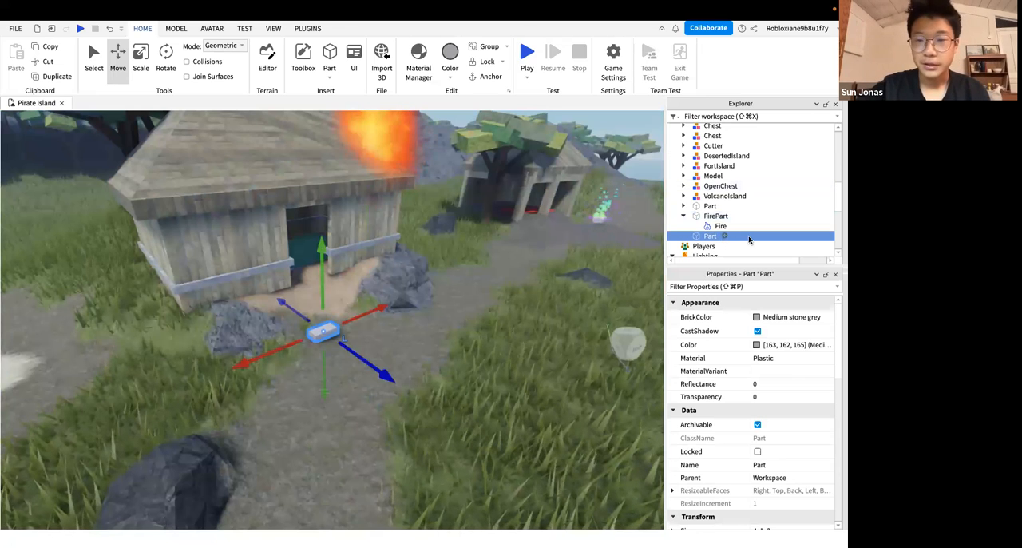
Switch to the slide presentation and advance to the Sparkle Effect slide
key(ctrl+Left)
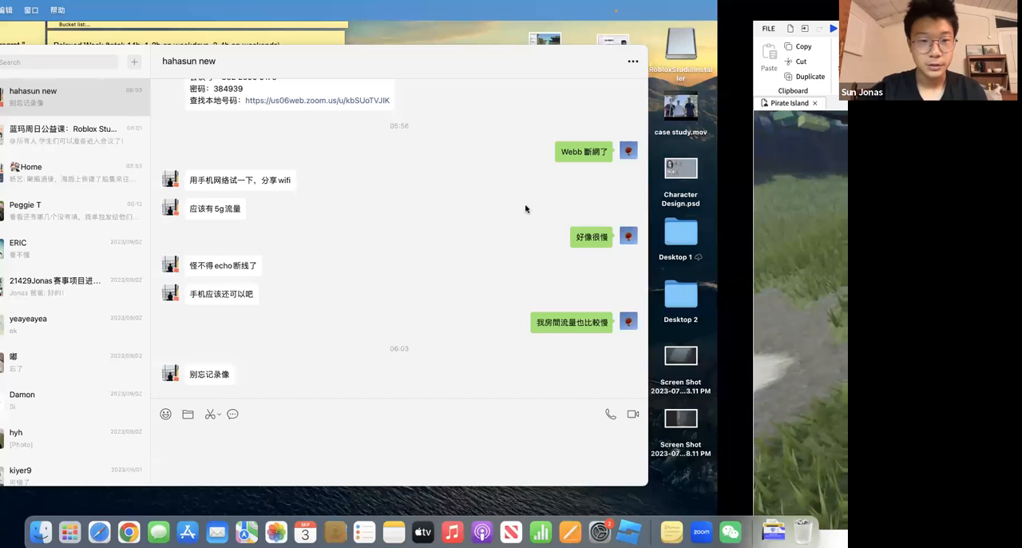
key(ctrl+Left)
key(Right)
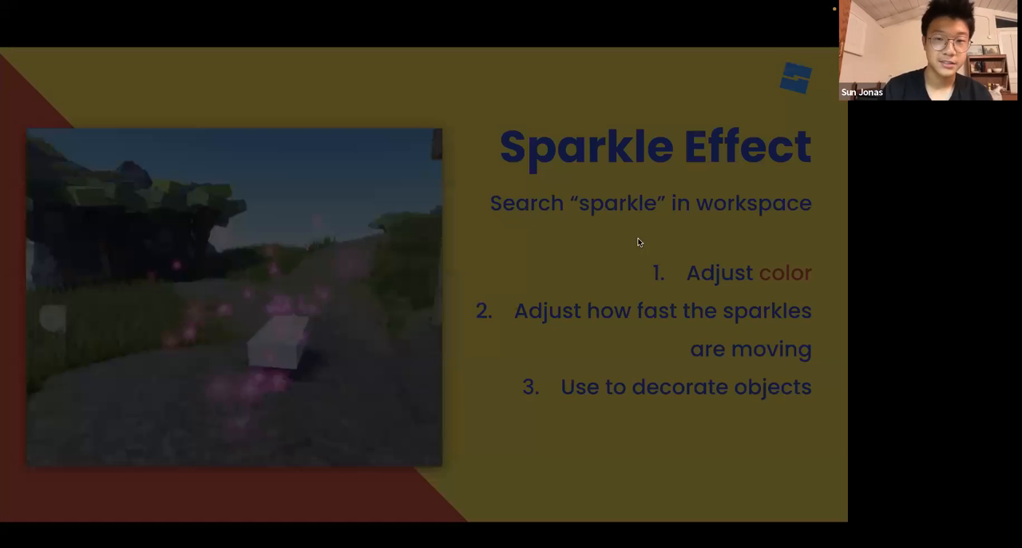
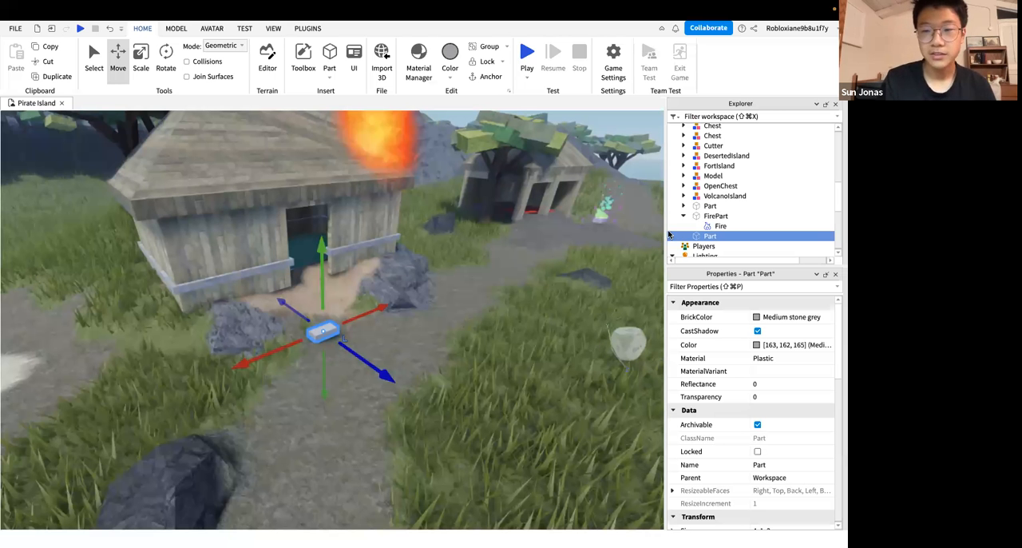
Add a Sparkles effect to the new block on the path in front of the hut
right_drag(442, 302, 448, 335)
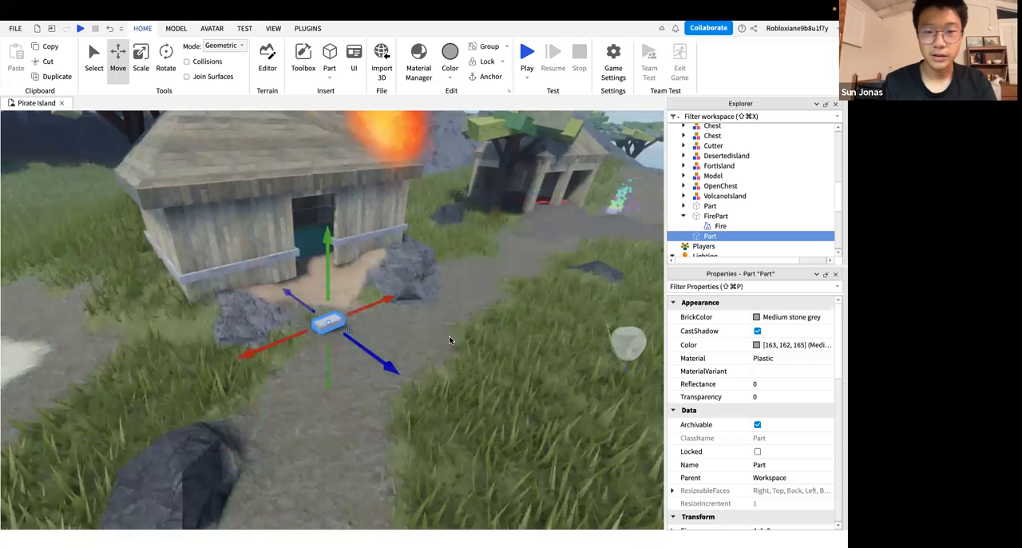
click(726, 236)
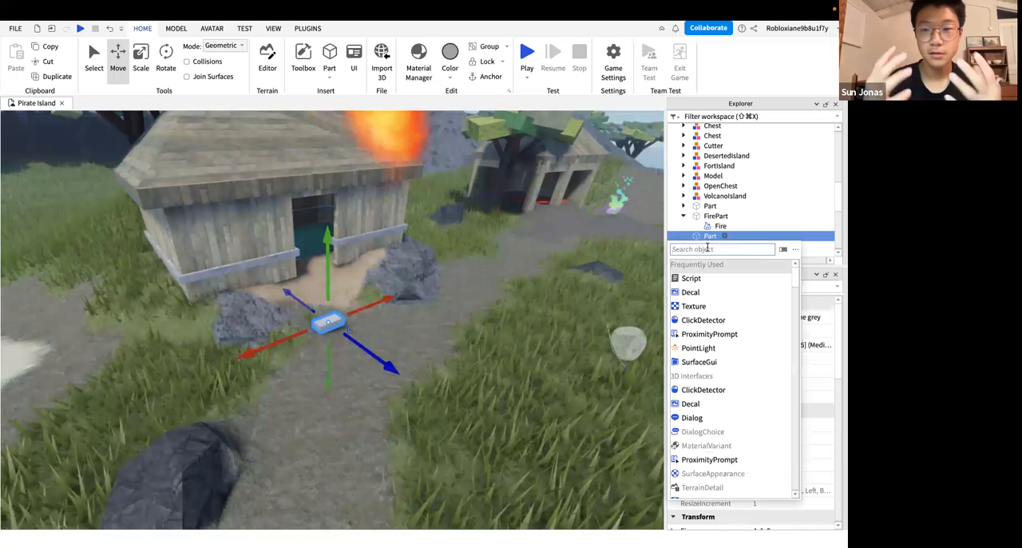
text(sparkle)
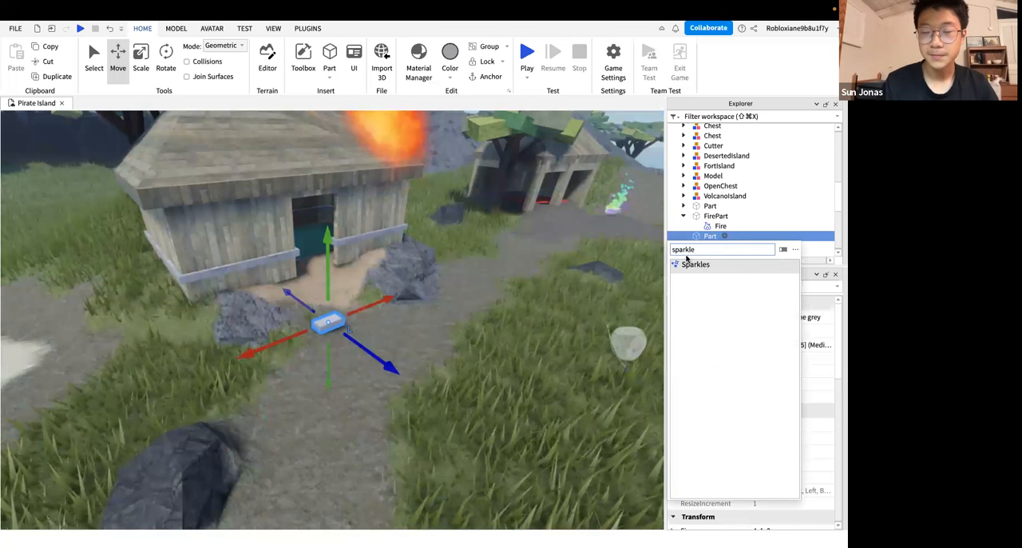
key(super+a)
text(fire)
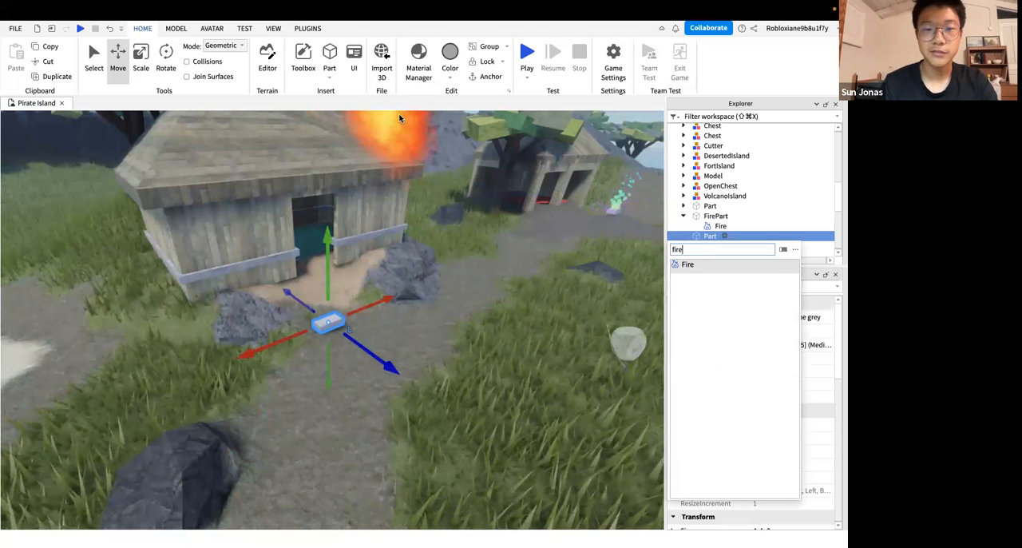
double_click(684, 250)
text(sparkle)
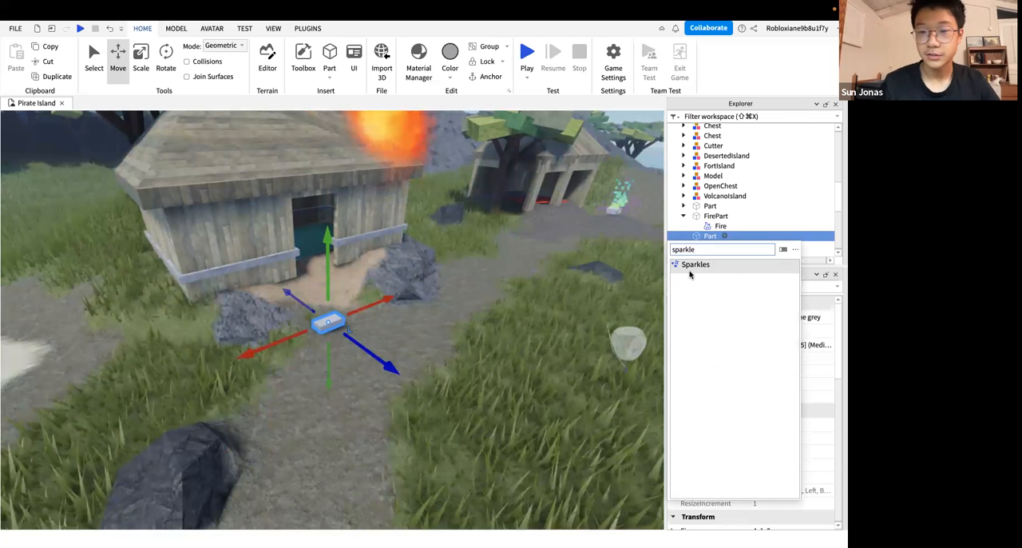
click(692, 264)
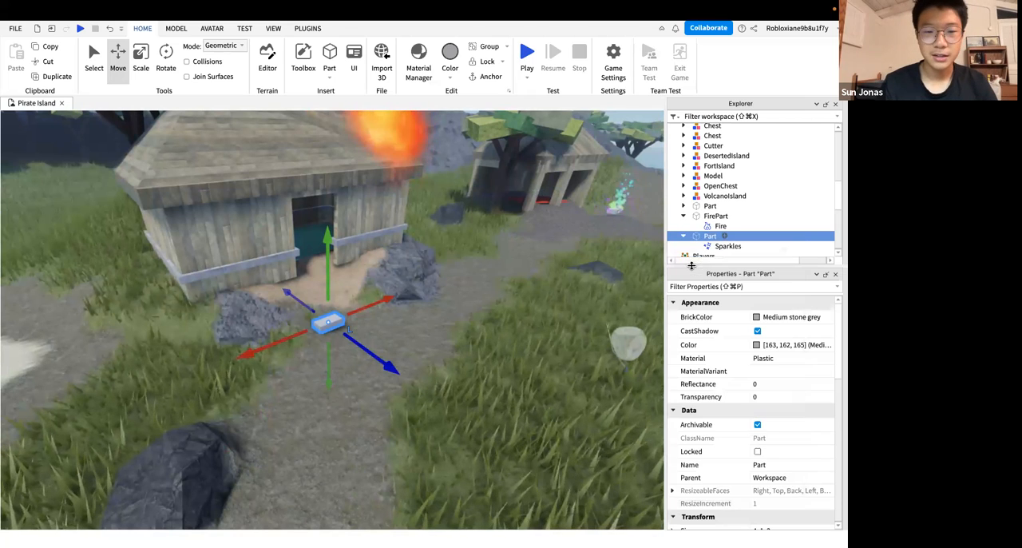
Change the SparkleColor of the block's Sparkles effect to blue [0, 75, 246]
click(491, 358)
scroll(489, 356, up, 2)
scroll(375, 344, up, 5)
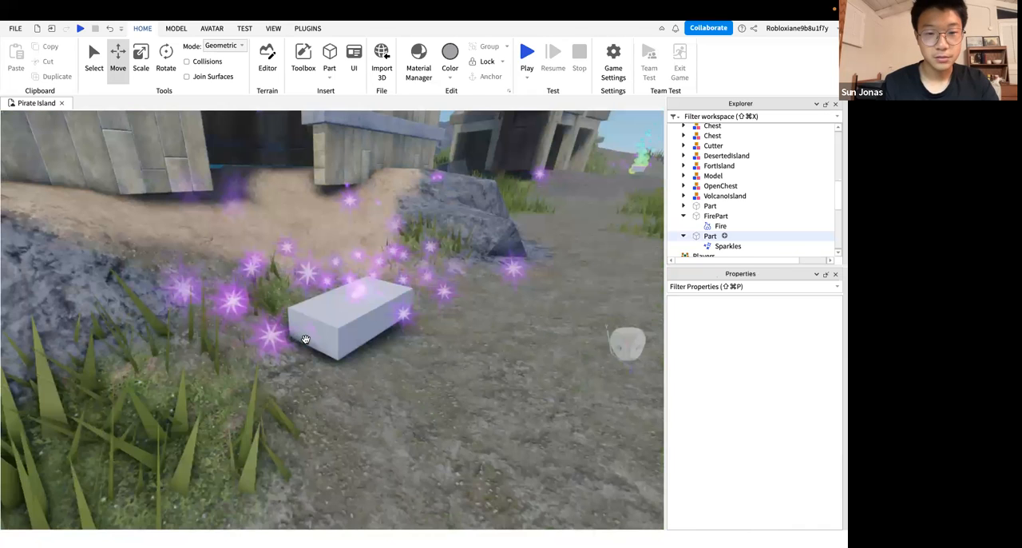
scroll(326, 330, up, 1)
scroll(350, 323, down, 2)
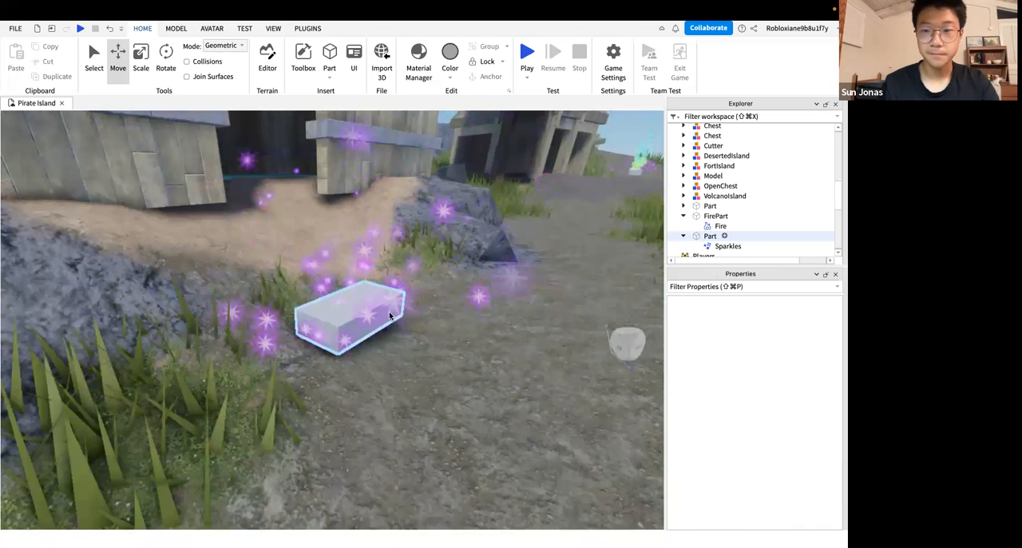
click(711, 237)
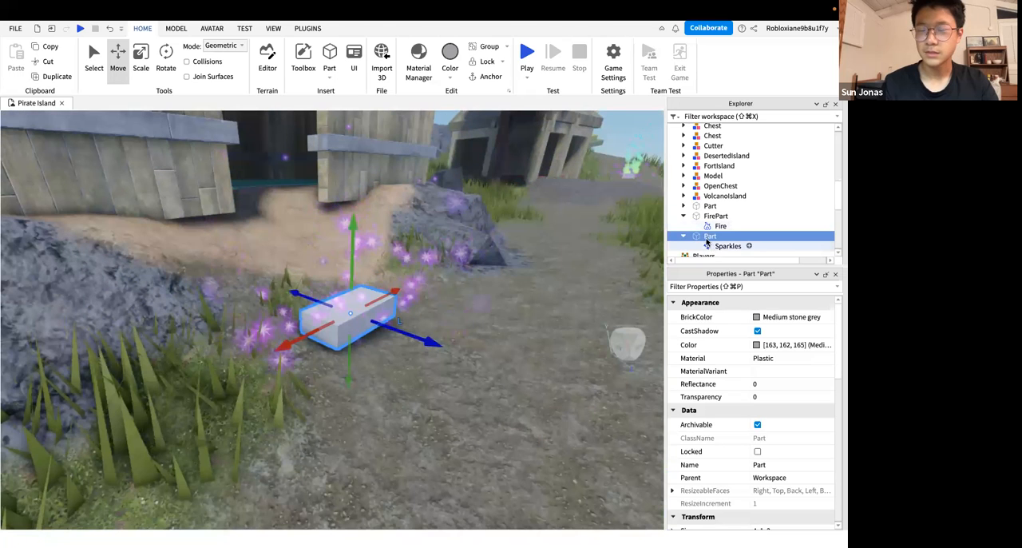
click(727, 246)
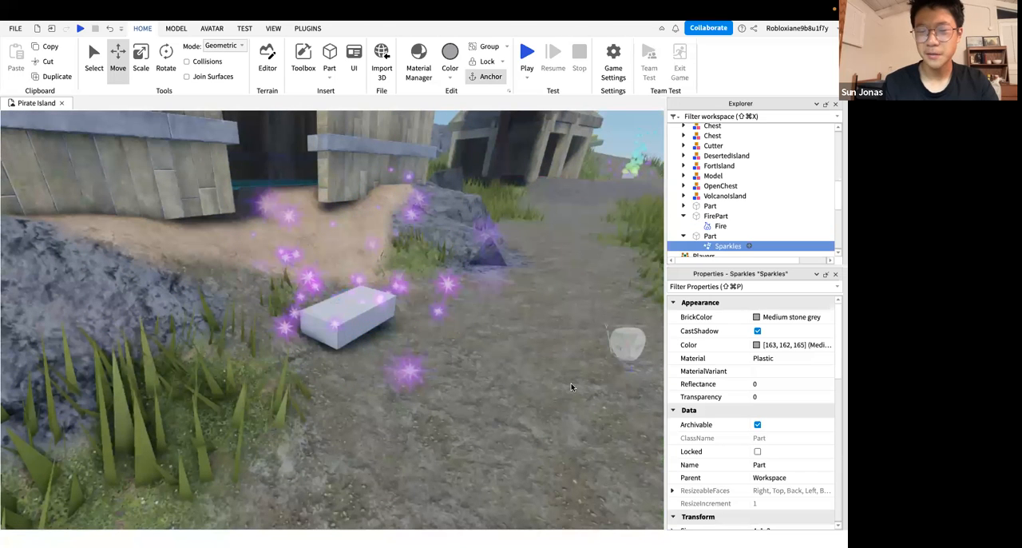
right_drag(571, 382, 571, 382)
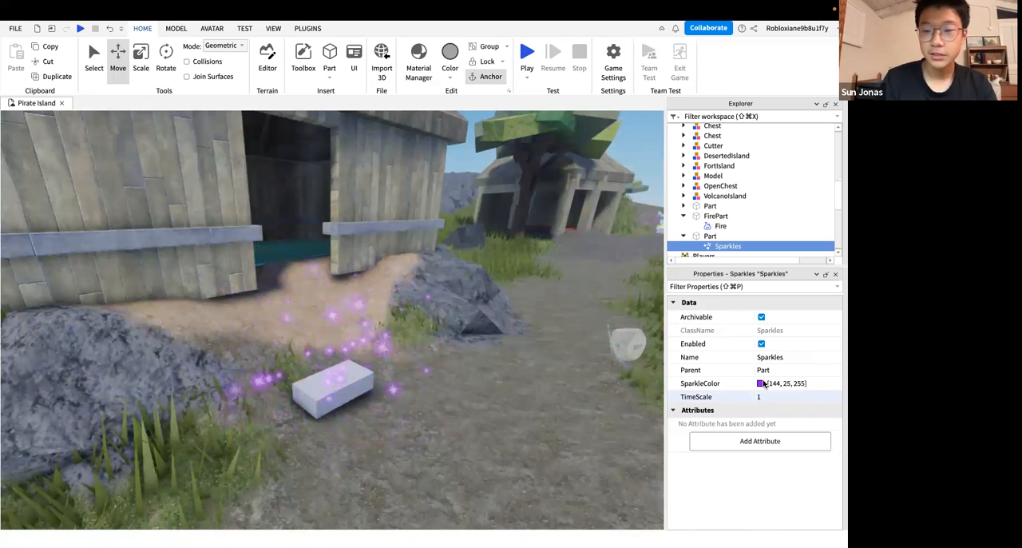
click(762, 384)
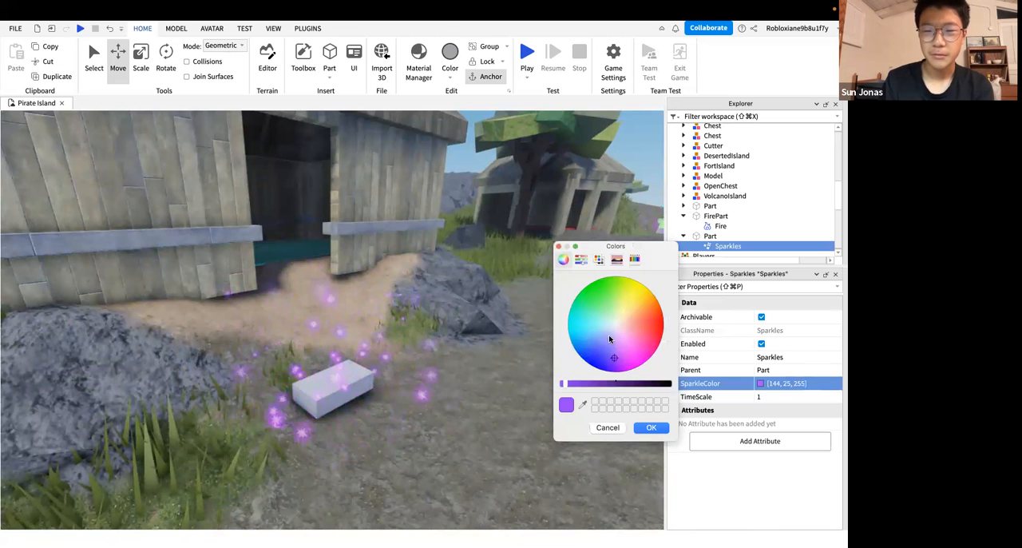
click(593, 299)
mouse_move(600, 292)
mouse_down()
mouse_move(583, 331)
mouse_move(598, 383)
mouse_move(562, 334)
mouse_move(565, 345)
mouse_move(593, 288)
mouse_move(677, 343)
mouse_move(671, 301)
mouse_move(653, 289)
mouse_move(665, 307)
mouse_move(652, 408)
mouse_move(548, 401)
mouse_move(551, 391)
mouse_move(568, 407)
mouse_move(541, 391)
mouse_up()
click(651, 428)
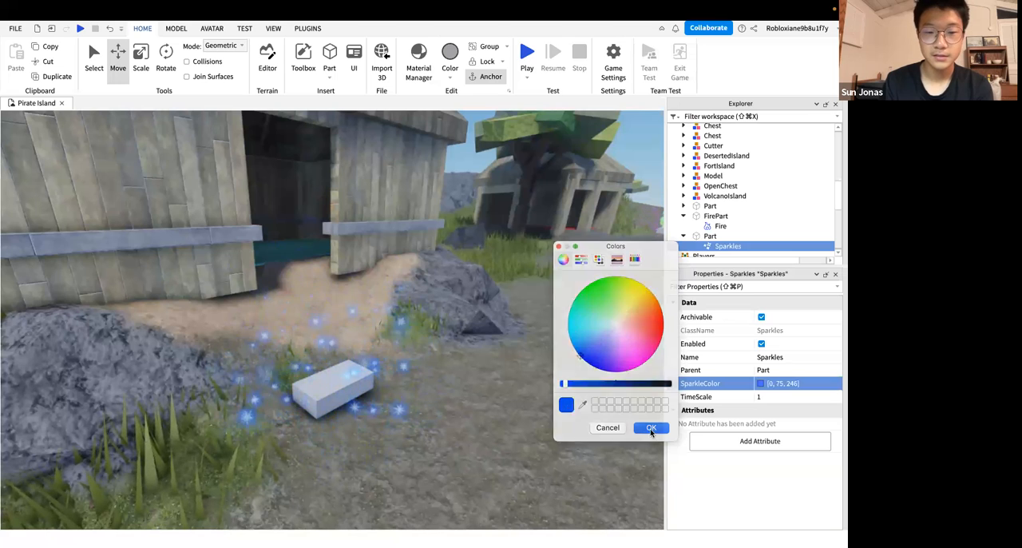
Set the TimeScale of the block's Sparkles effect to 0.55 and view the sparkles from several distances
click(743, 400)
drag(839, 397, 818, 409)
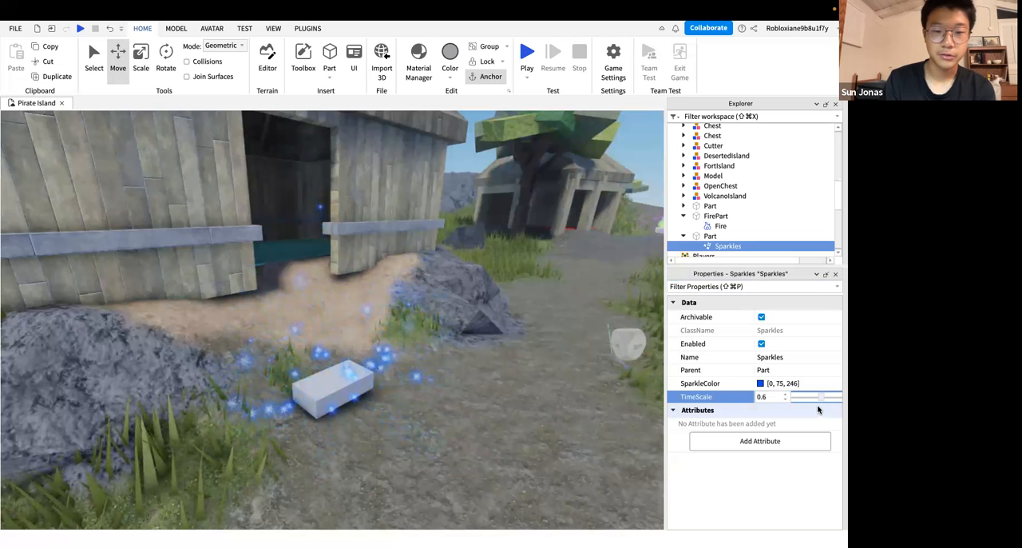
right_drag(584, 377, 585, 379)
scroll(583, 377, down, 3)
scroll(584, 377, up, 5)
scroll(585, 377, down, 2)
scroll(586, 380, down, 5)
scroll(585, 379, down, 3)
scroll(585, 379, up, 5)
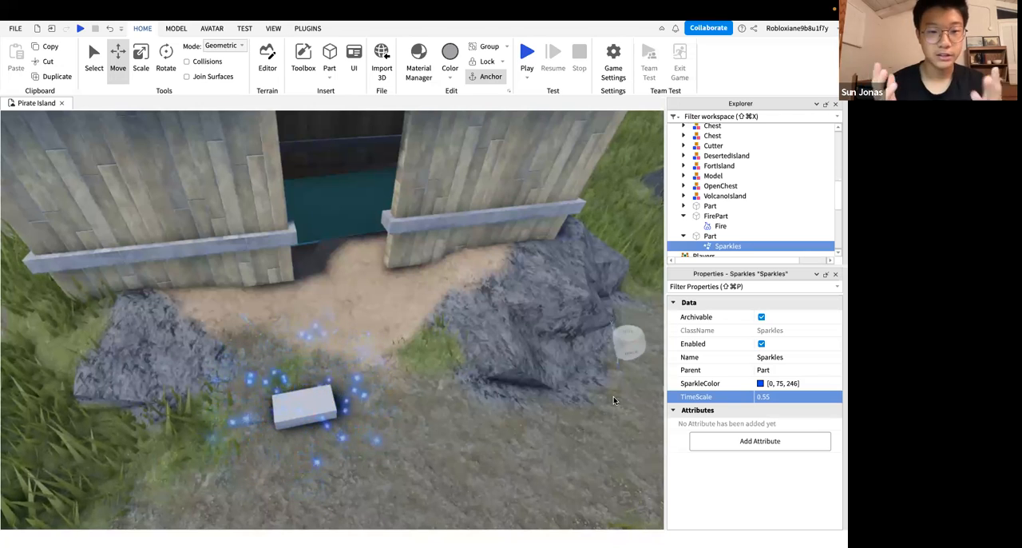
right_drag(467, 352, 466, 356)
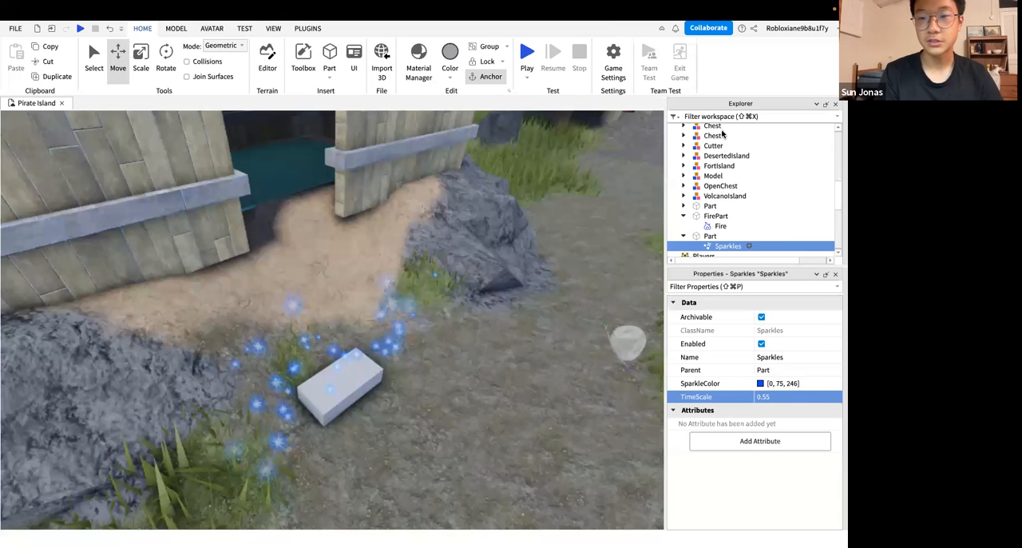
Try adding a Sparkles effect directly to Workspace, select it and look around the hut
click(729, 130)
click(732, 129)
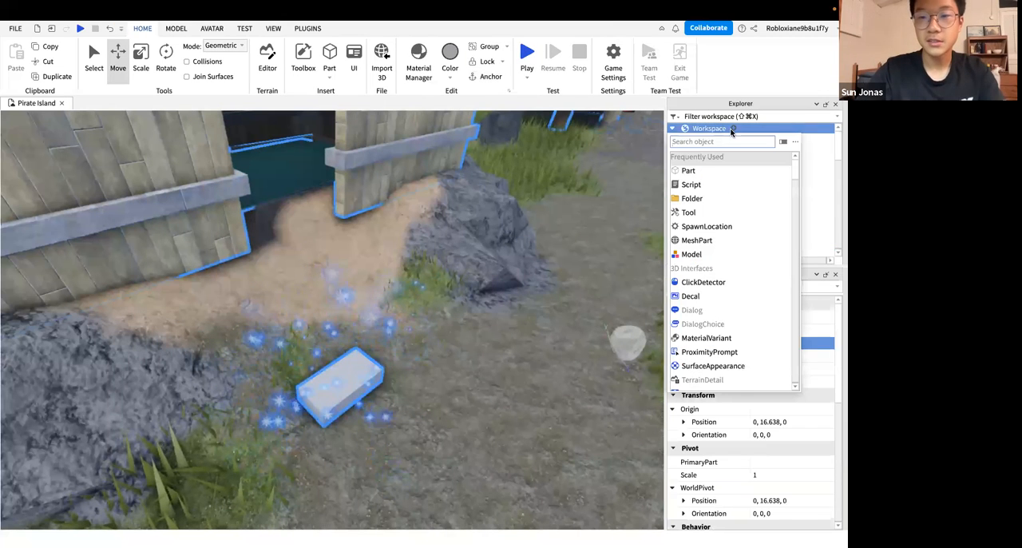
text(spar)
click(727, 162)
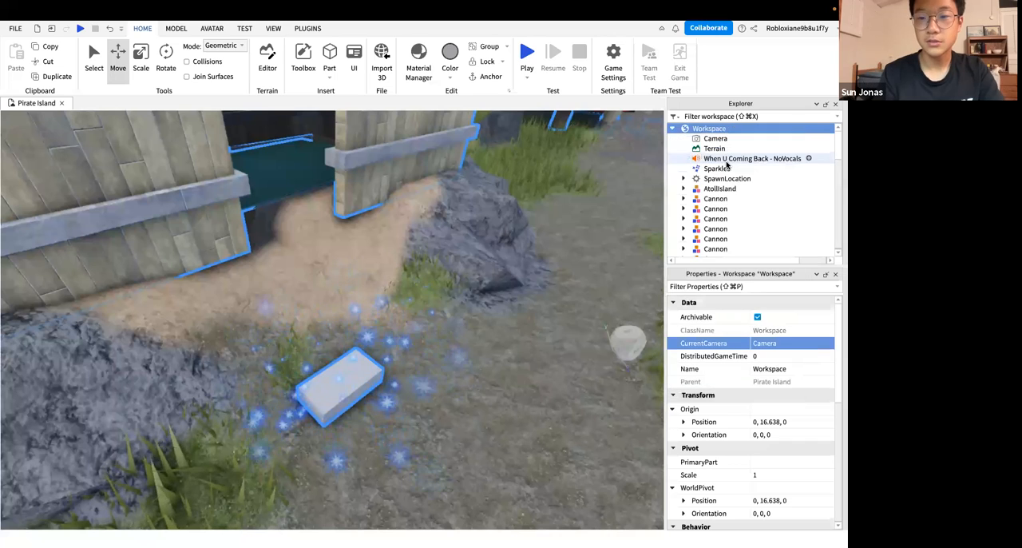
click(710, 169)
right_drag(578, 261, 580, 262)
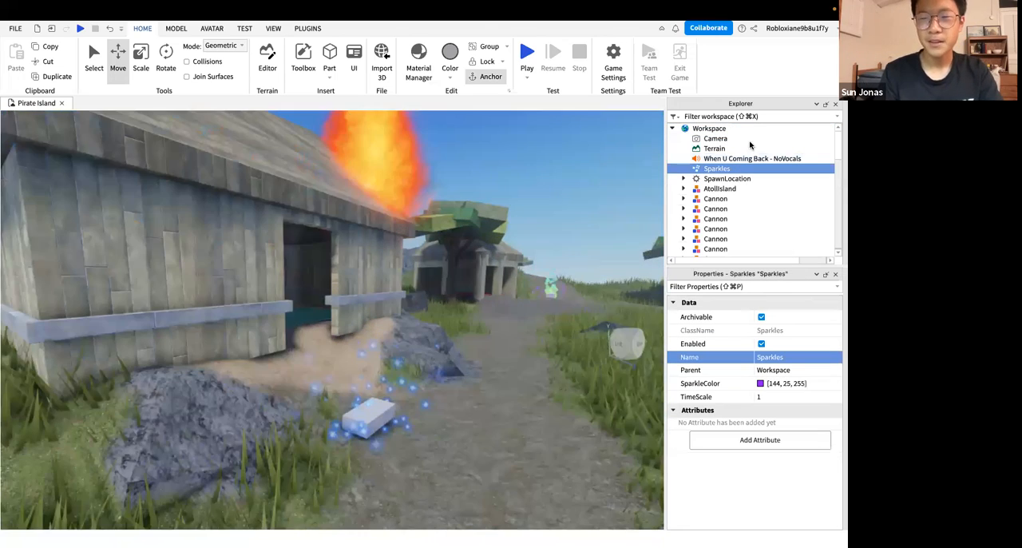
Delete the Sparkles effect placed directly in Workspace and select the block on the path
click(713, 130)
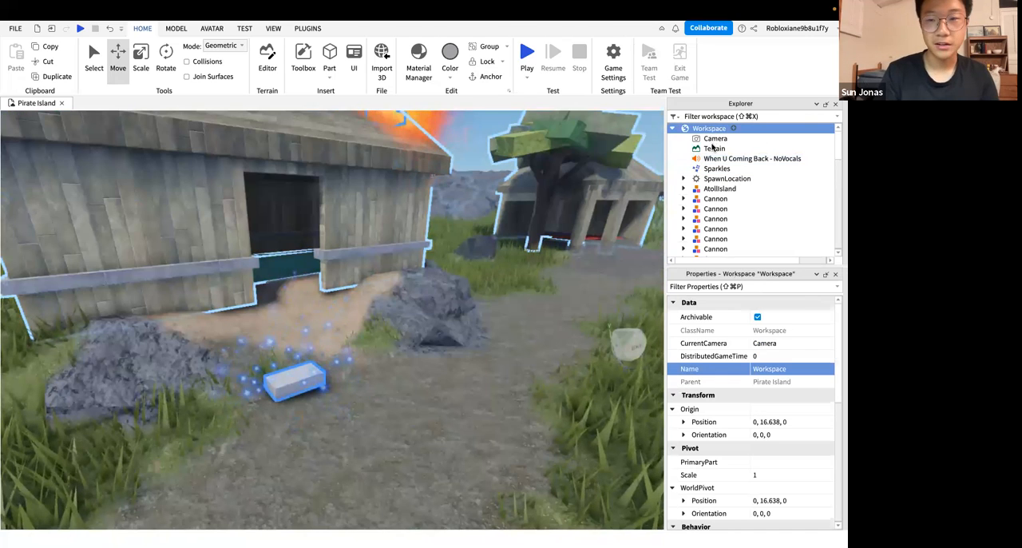
click(707, 168)
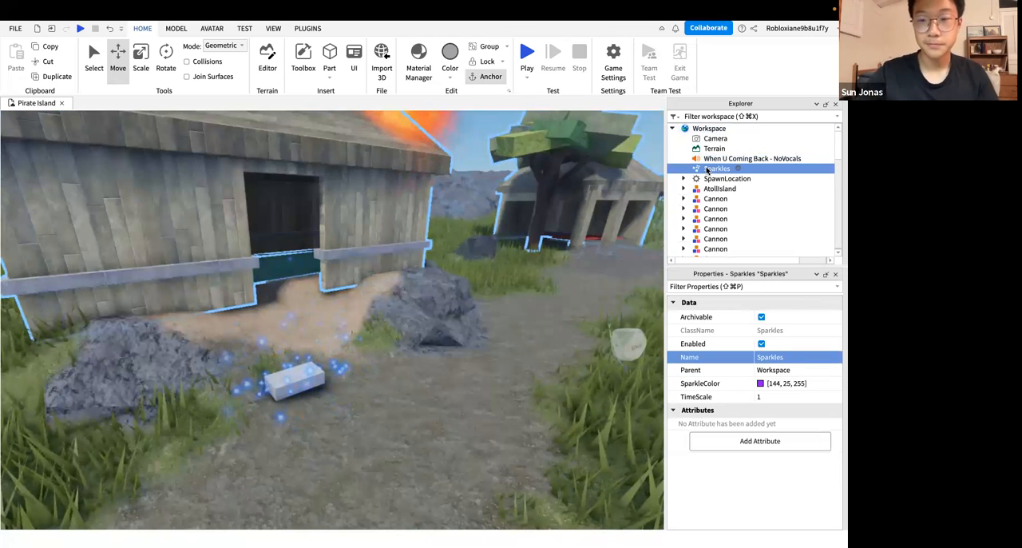
key(Delete)
click(291, 382)
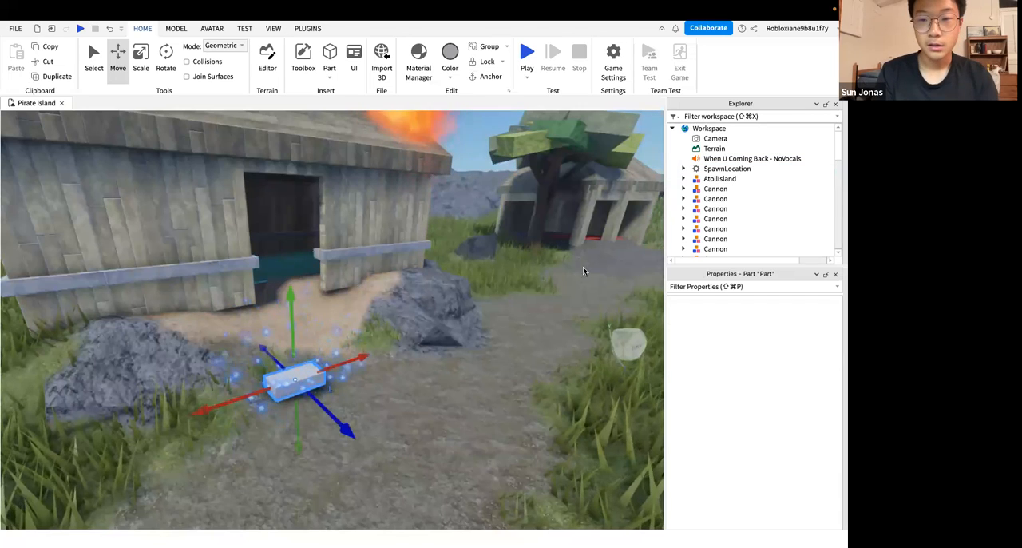
Switch to the slide presentation and advance to the Smoke Effect slide
key(ctrl+Right)
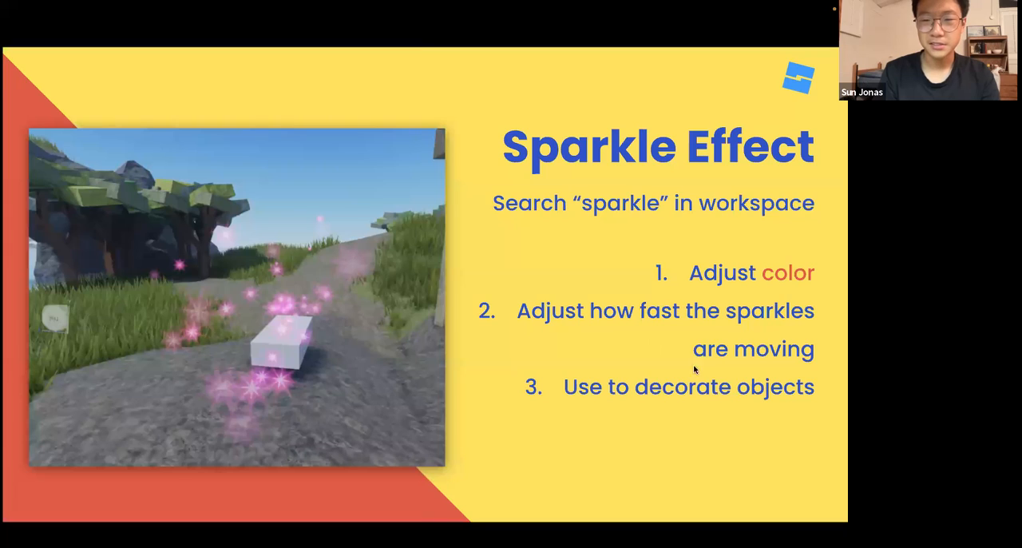
key(Right)
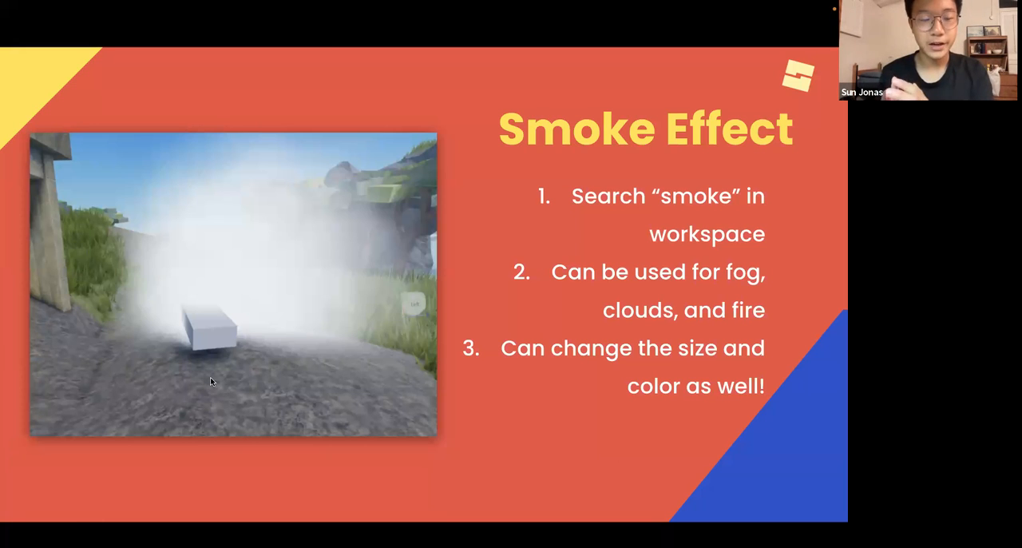
Return to Roblox Studio, deselect the block and look over the hut area
key(ctrl+Left)
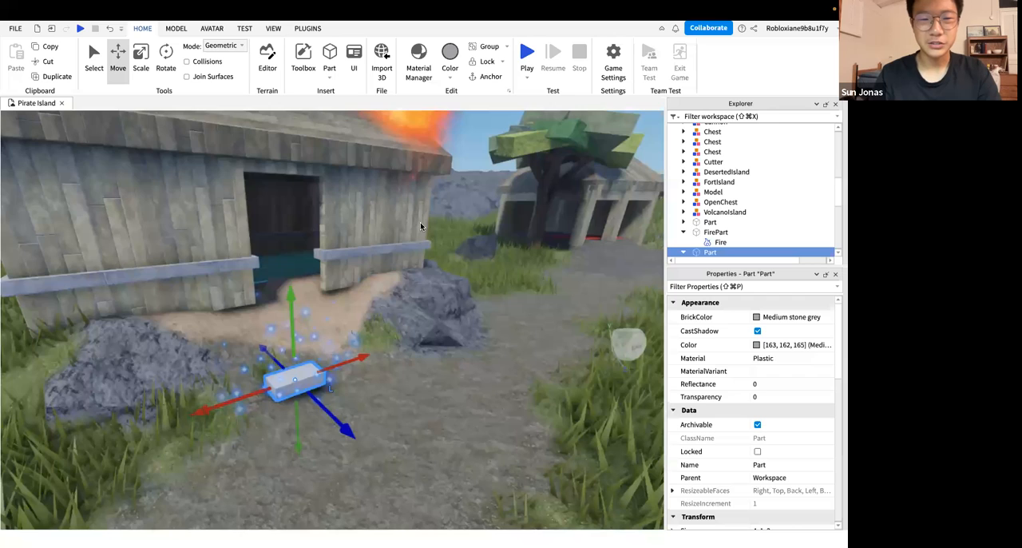
right_drag(333, 219, 292, 240)
click(292, 239)
right_drag(352, 261, 361, 298)
right_drag(432, 296, 582, 334)
Consult the Smoke Effect slide, then collapse Workspace in Roblox Studio and view the hut with its surroundings
key(ctrl+Right)
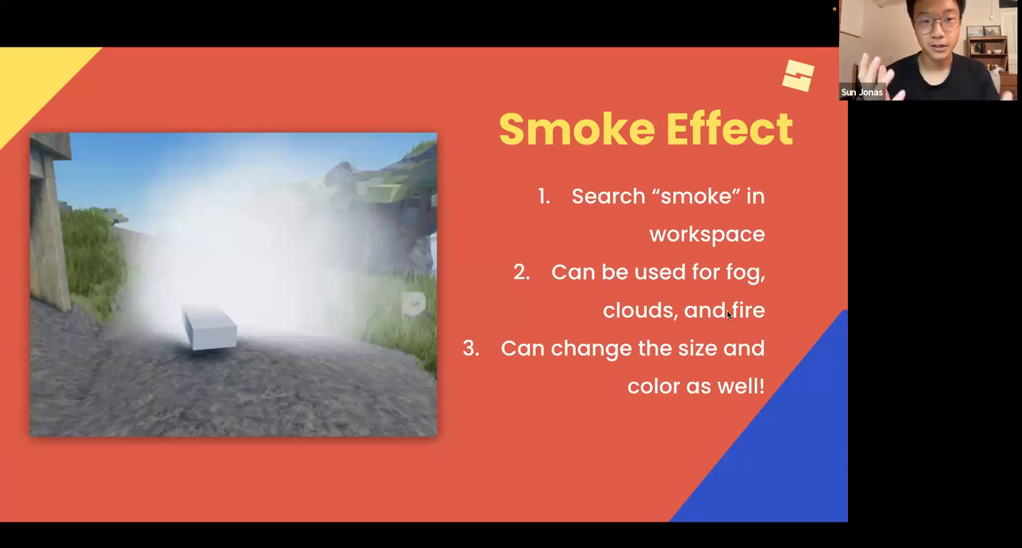
key(ctrl+Left)
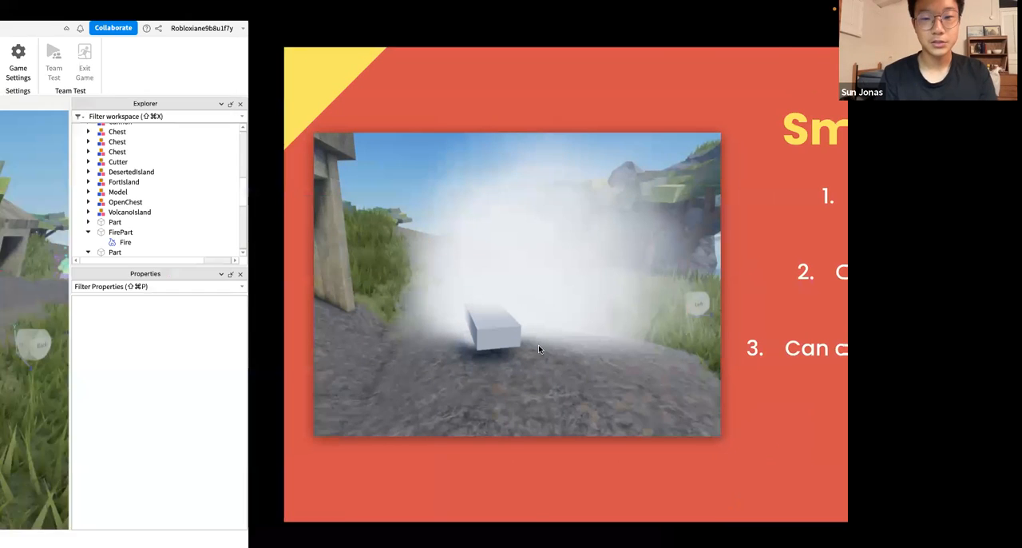
scroll(523, 337, down, 10)
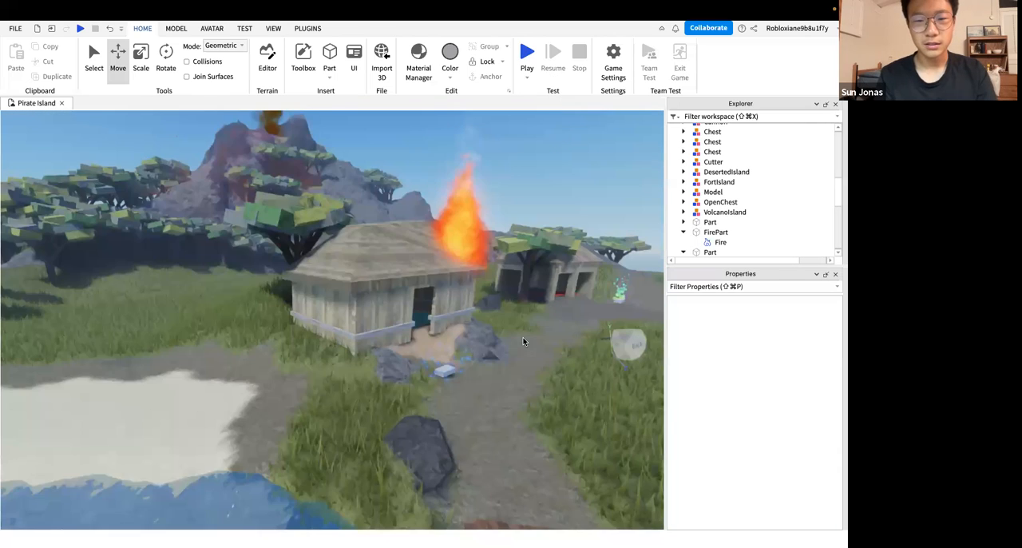
scroll(523, 337, up, 10)
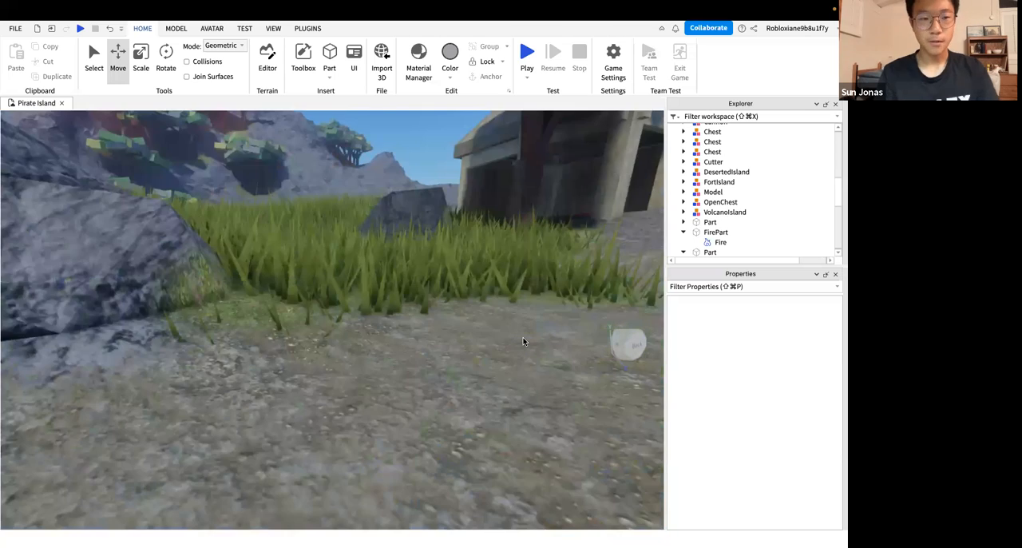
scroll(523, 337, down, 3)
scroll(699, 204, up, 1)
scroll(699, 204, up, 5)
click(672, 128)
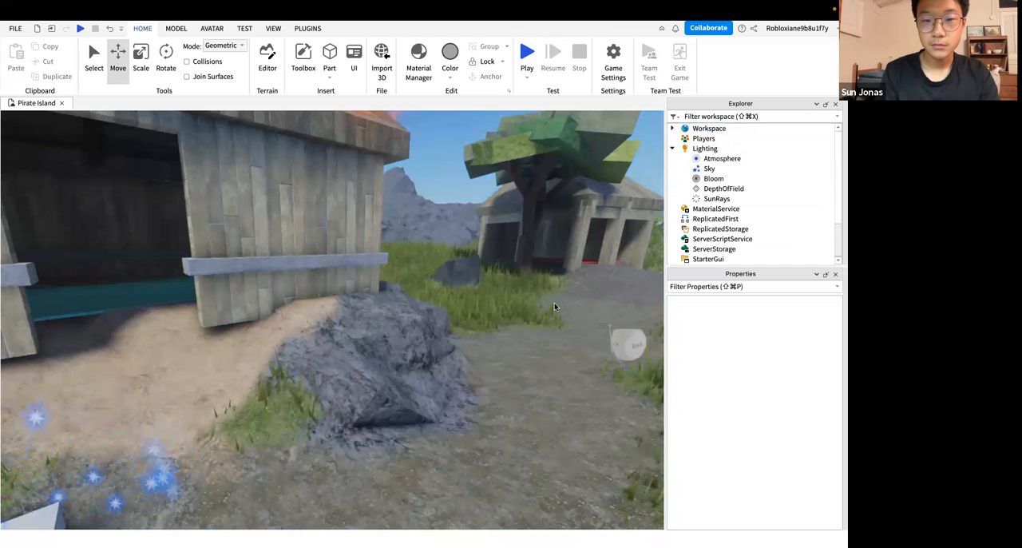
scroll(545, 332, down, 3)
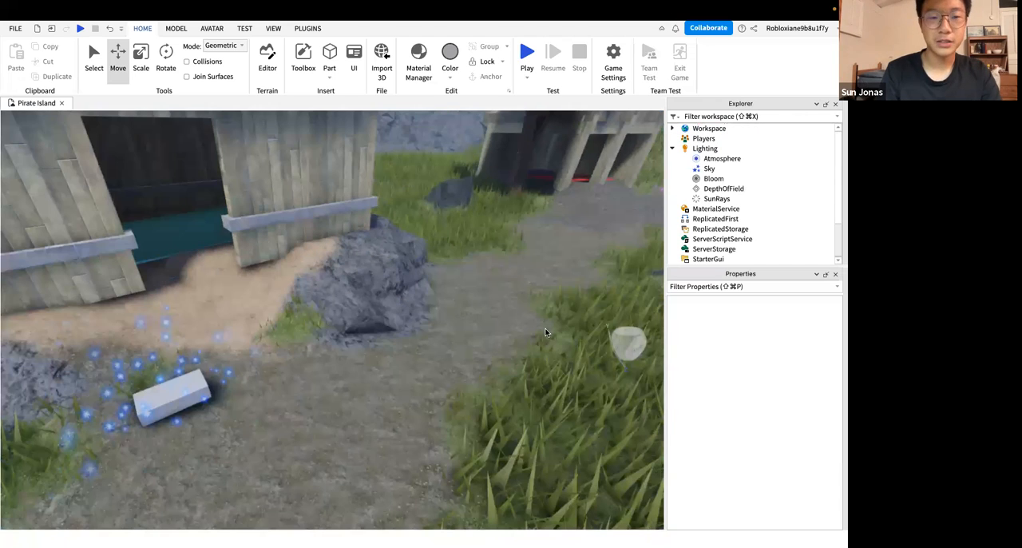
scroll(546, 332, down, 5)
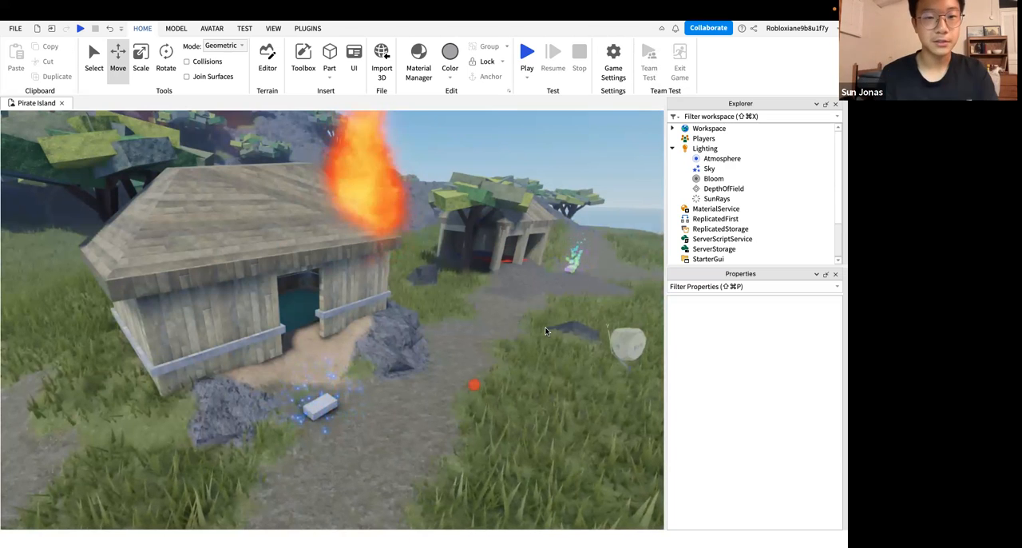
Recheck the Smoke Effect slide, then select the block with the Sparkles effect in Roblox Studio
key(ctrl+Right)
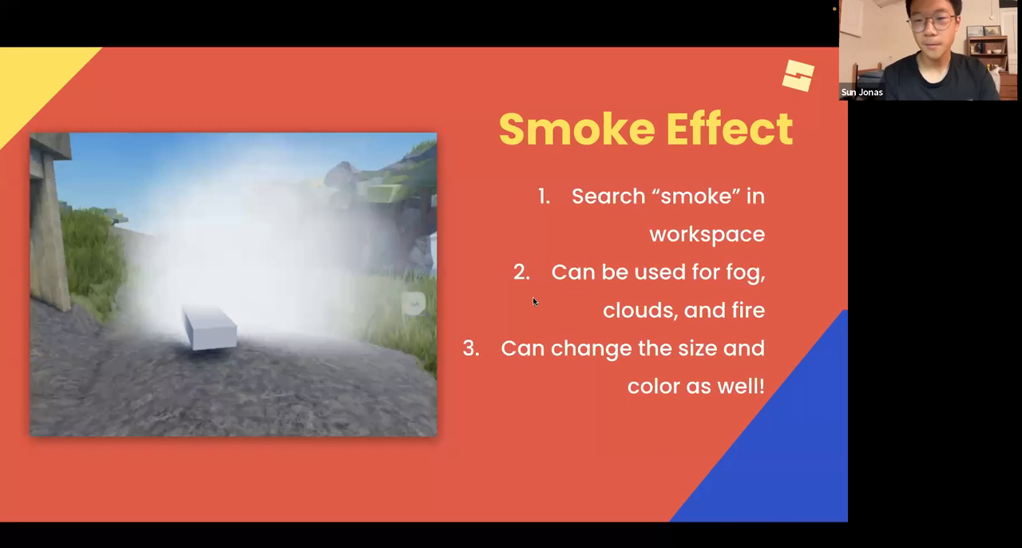
key(ctrl+Left)
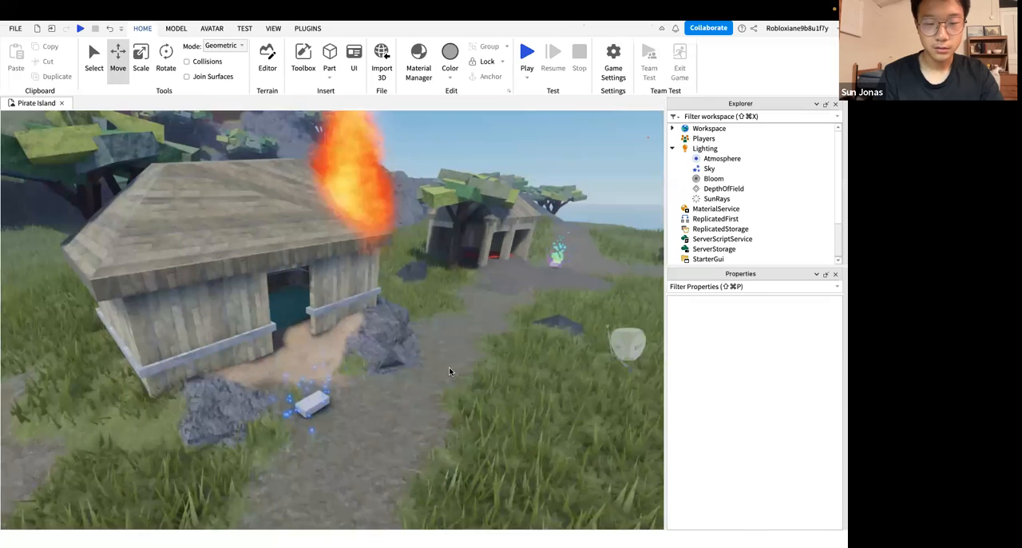
scroll(449, 366, up, 3)
right_drag(449, 366, 594, 286)
scroll(449, 367, up, 4)
scroll(449, 367, down, 4)
scroll(593, 286, up, 3)
scroll(593, 287, down, 3)
click(327, 379)
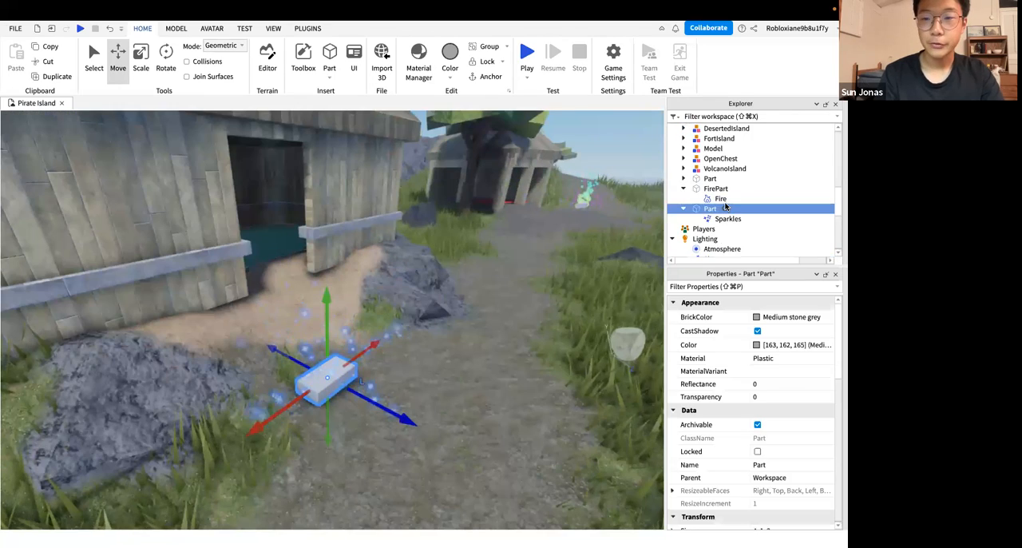
Delete the Sparkles effect from the block in front of the hut
scroll(725, 205, down, 1)
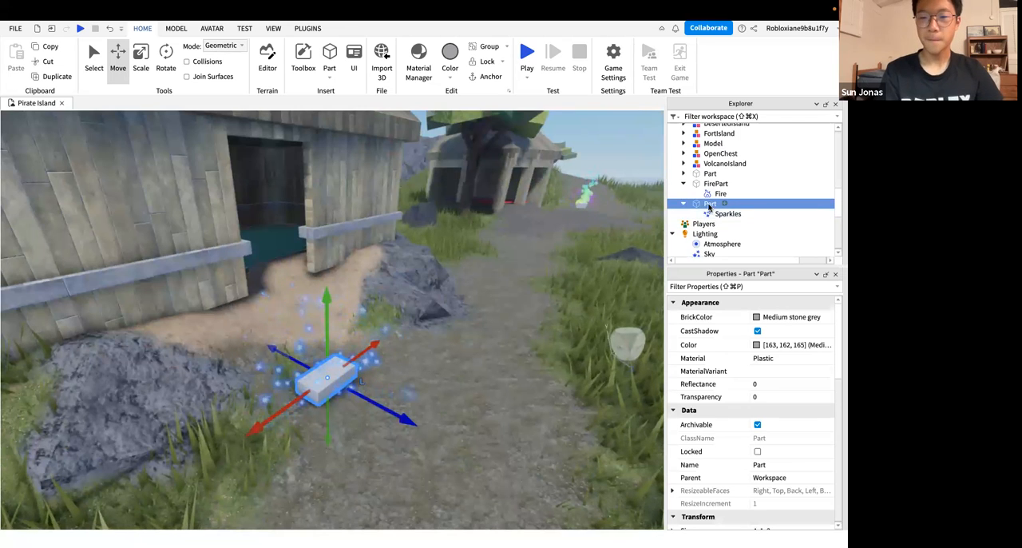
click(709, 214)
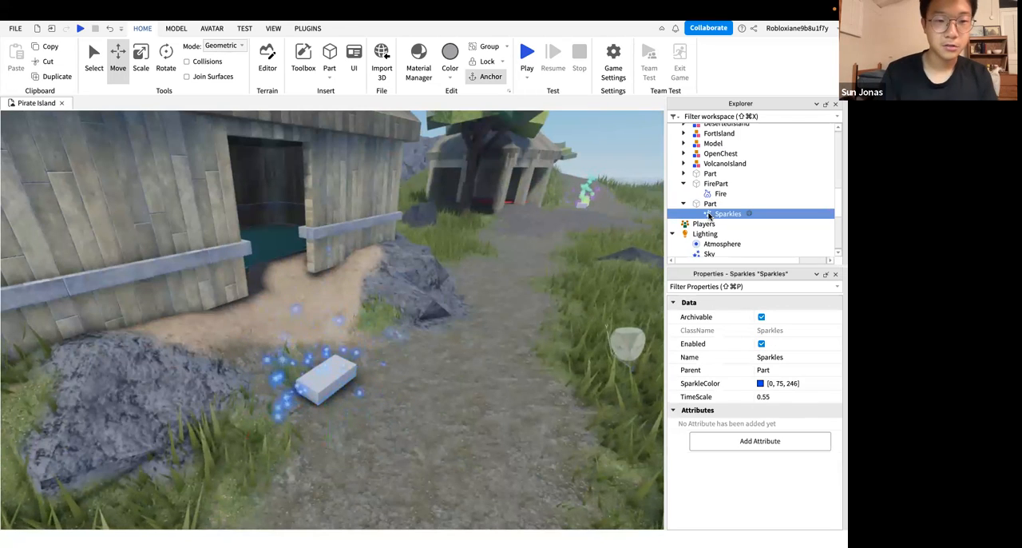
key(Delete)
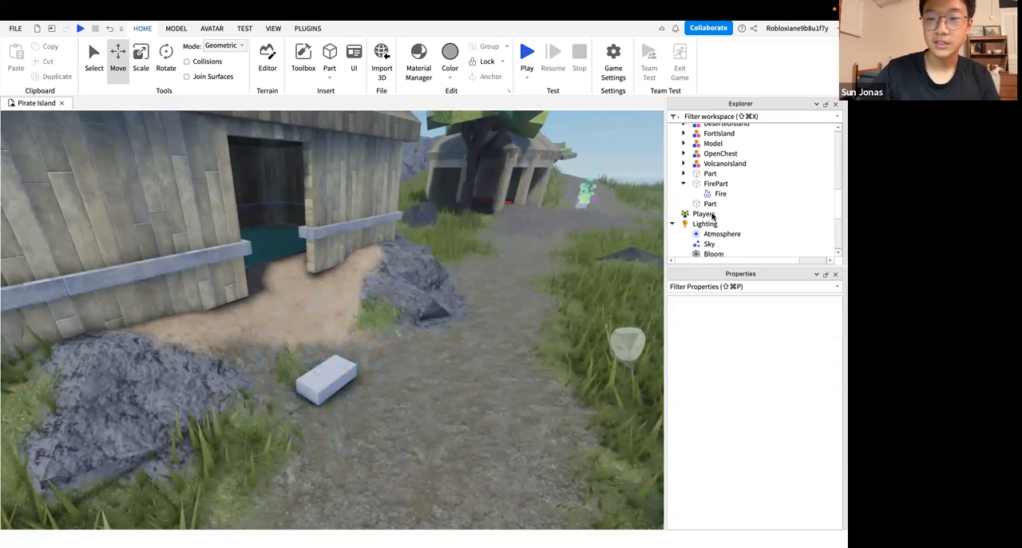
Add a Smoke effect to the block in front of the hut
click(708, 204)
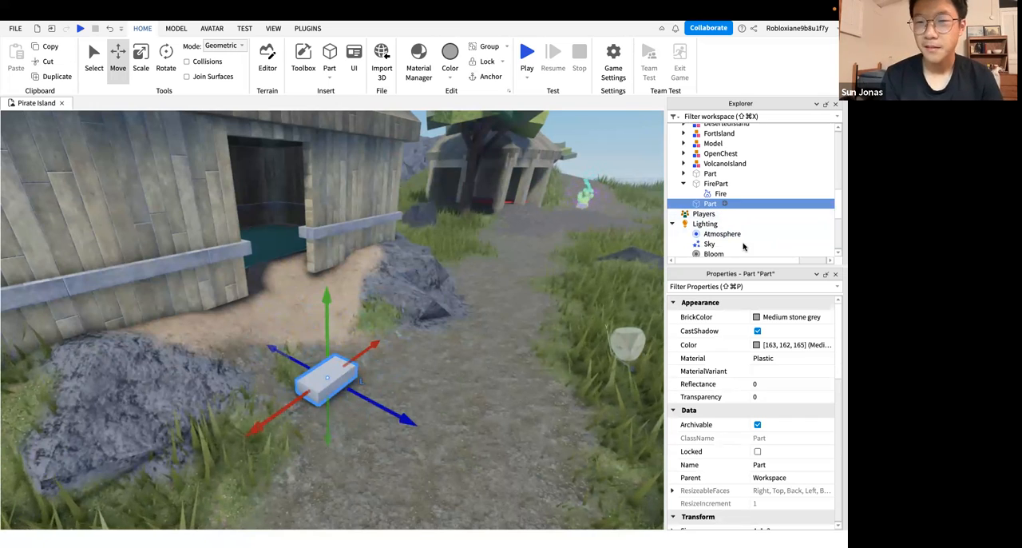
scroll(743, 415, down, 5)
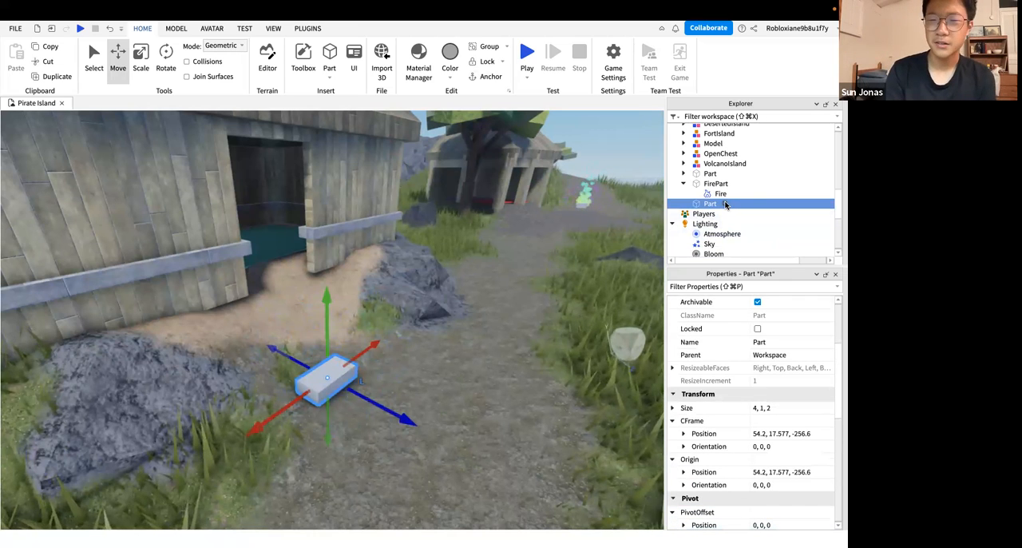
click(725, 204)
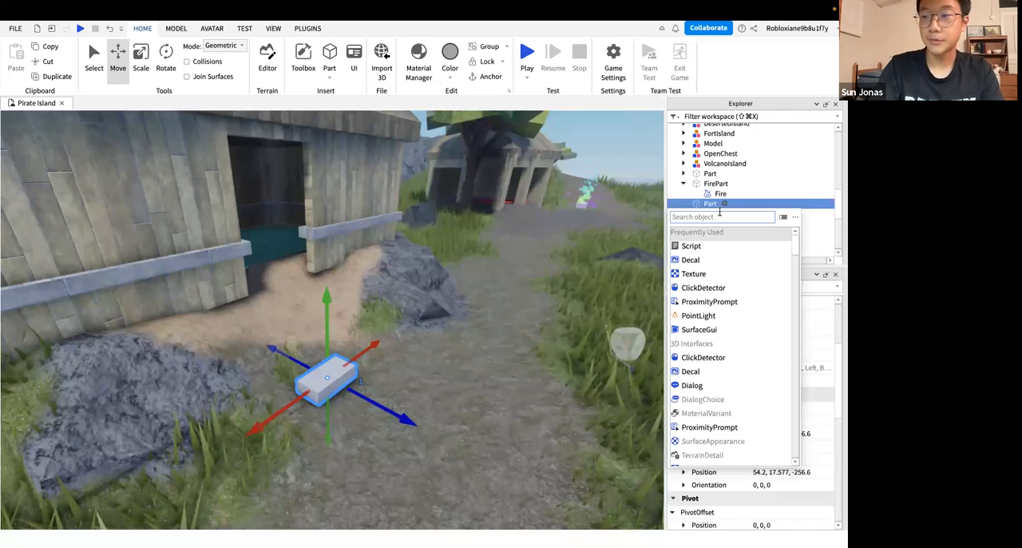
text(smoke)
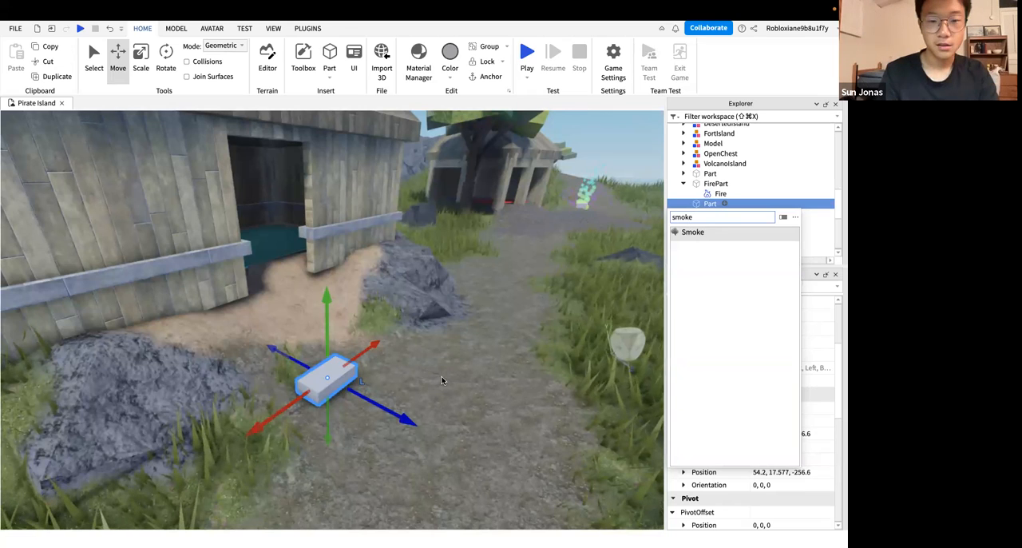
key(Return)
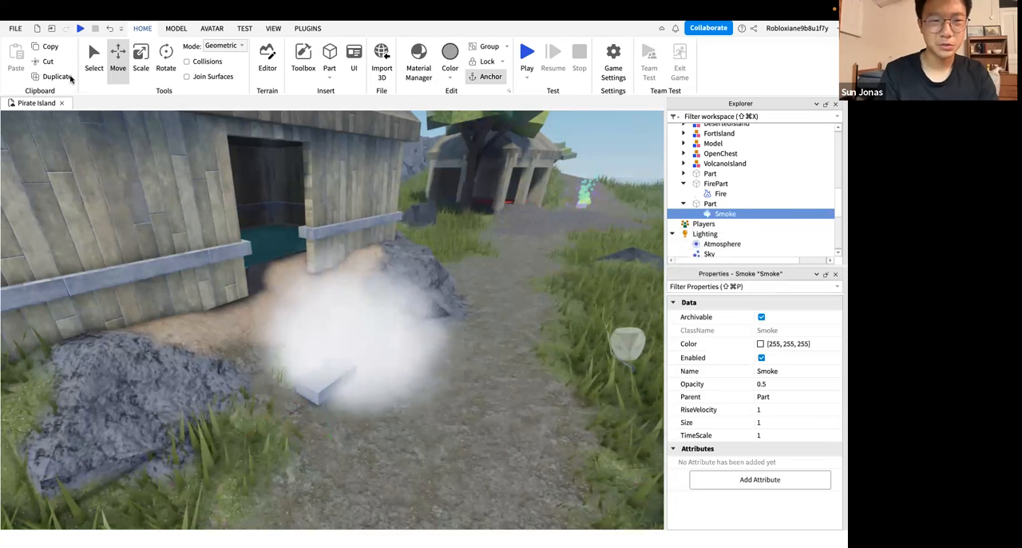
Examine the block's white smoke from close up and from a distance
right_drag(279, 283, 339, 319)
key(s)
key(s)
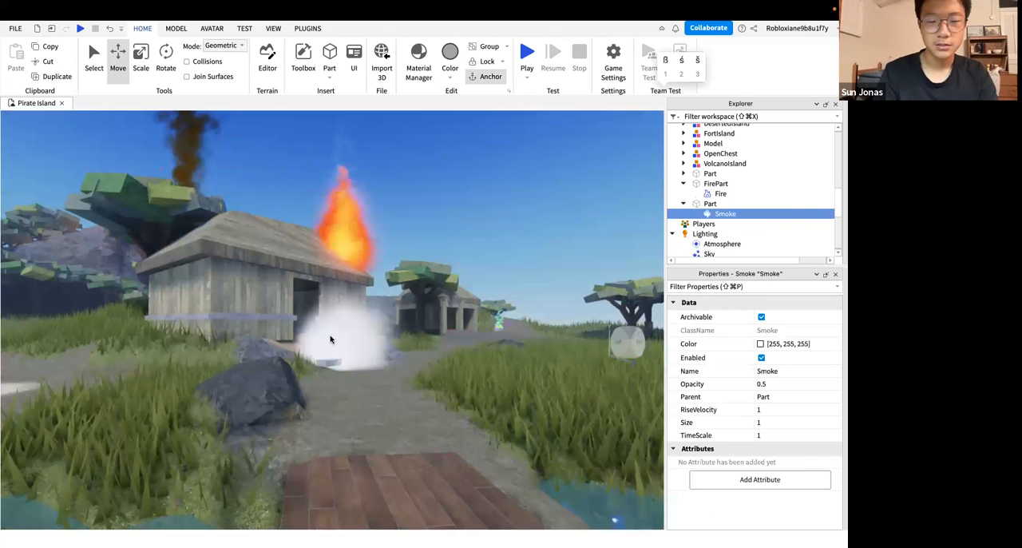
key(w)
key(w)
right_click(329, 340)
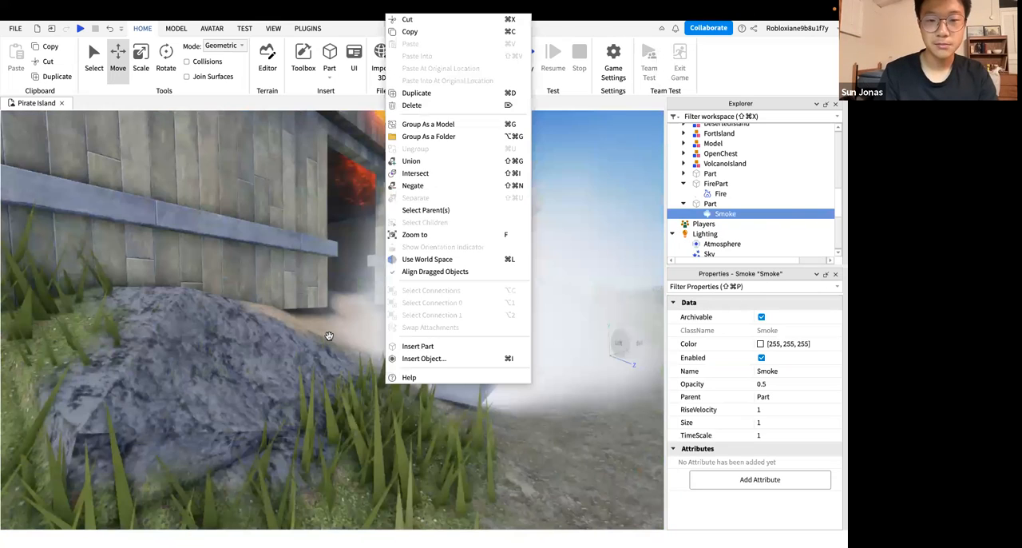
right_drag(329, 340, 329, 341)
scroll(329, 340, up, 5)
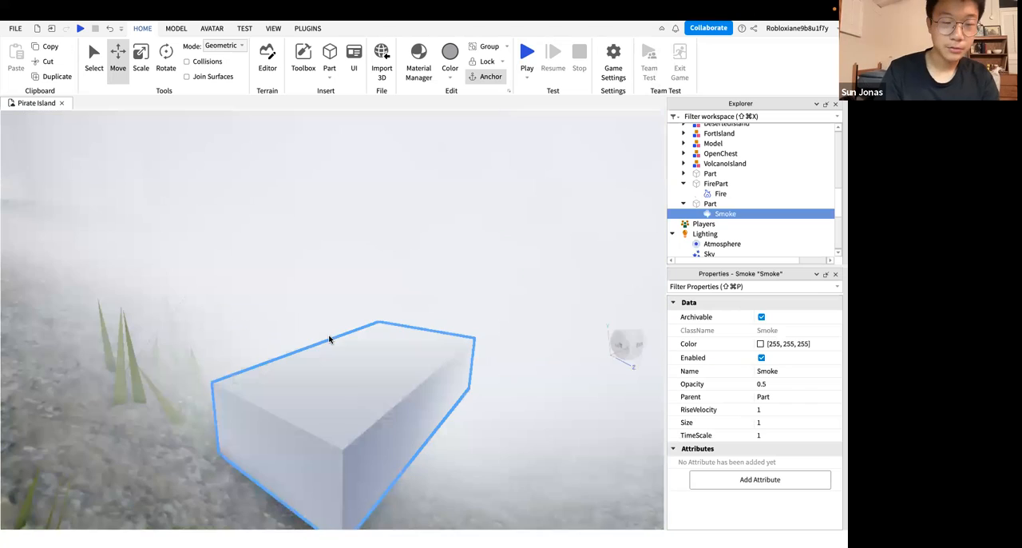
scroll(329, 340, down, 4)
scroll(329, 340, down, 5)
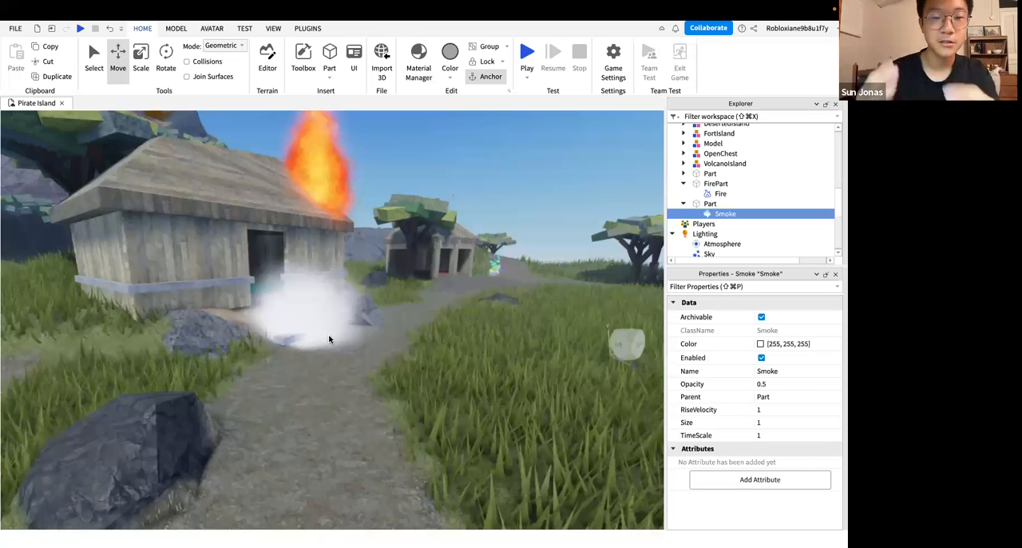
Duplicate the smoking block and place the copy farther along the path, beyond the hut
scroll(384, 367, up, 4)
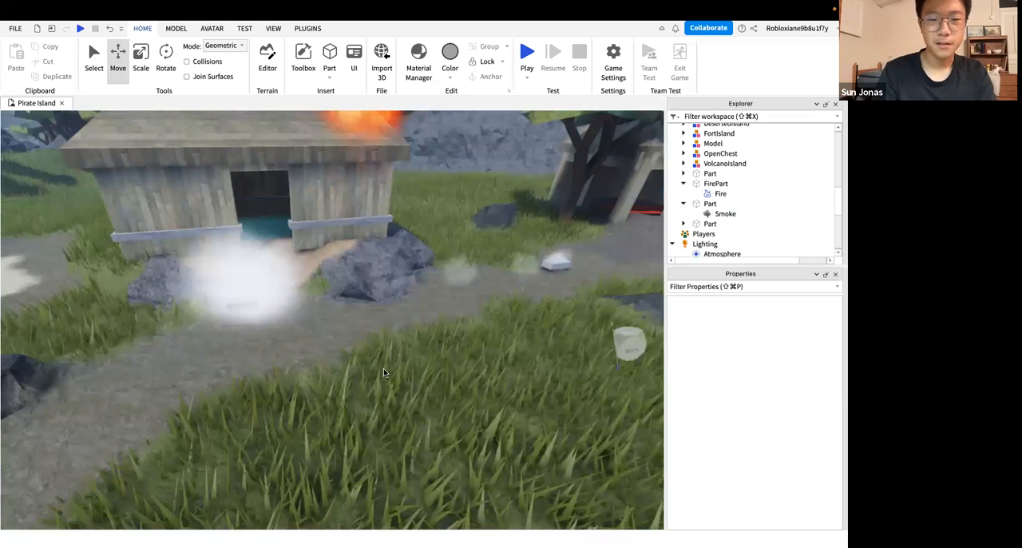
right_drag(385, 372, 426, 419)
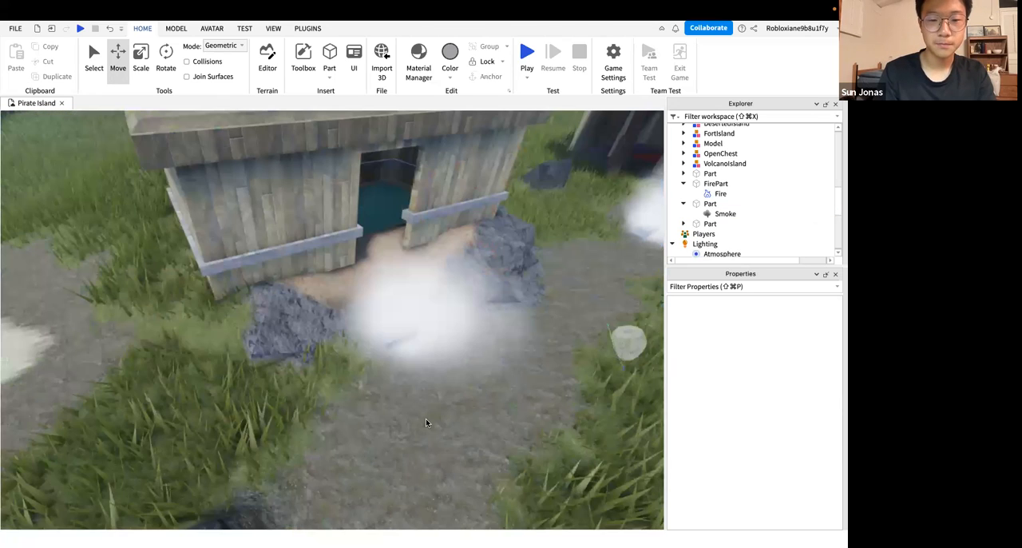
scroll(425, 419, down, 5)
key(a)
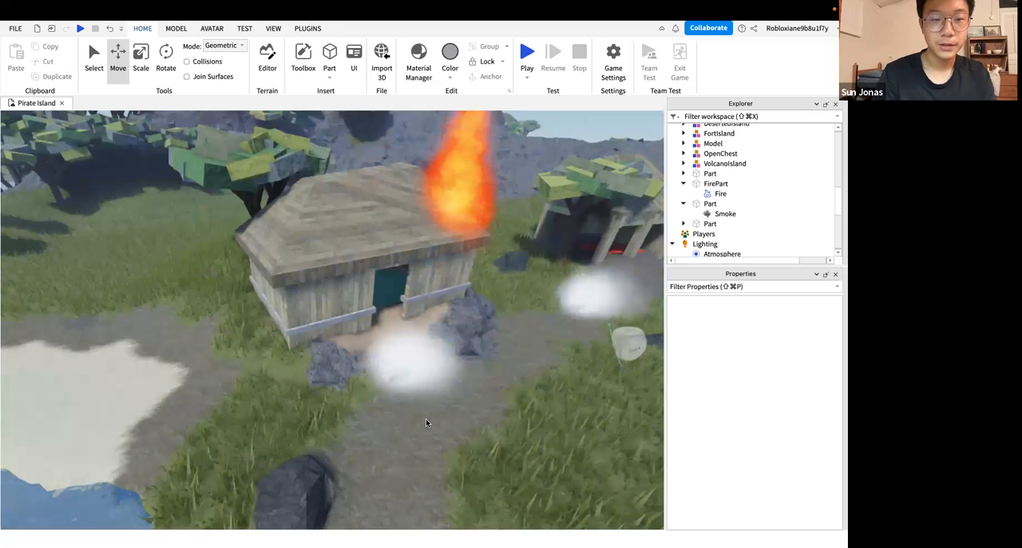
scroll(426, 418, up, 3)
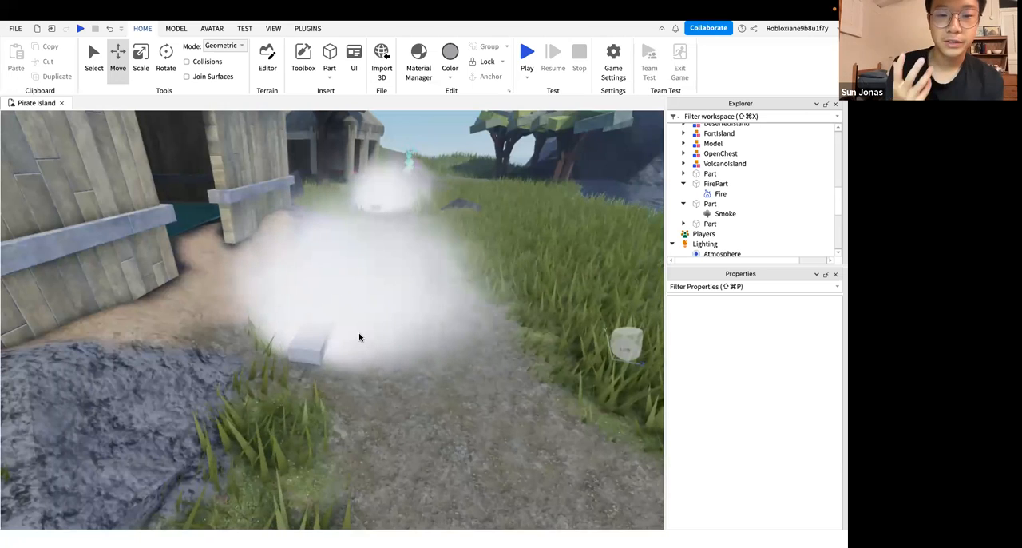
Change the Smoke colour of the block by the hut to dark grey, RGB 34, 34, 34
click(710, 204)
key(Down)
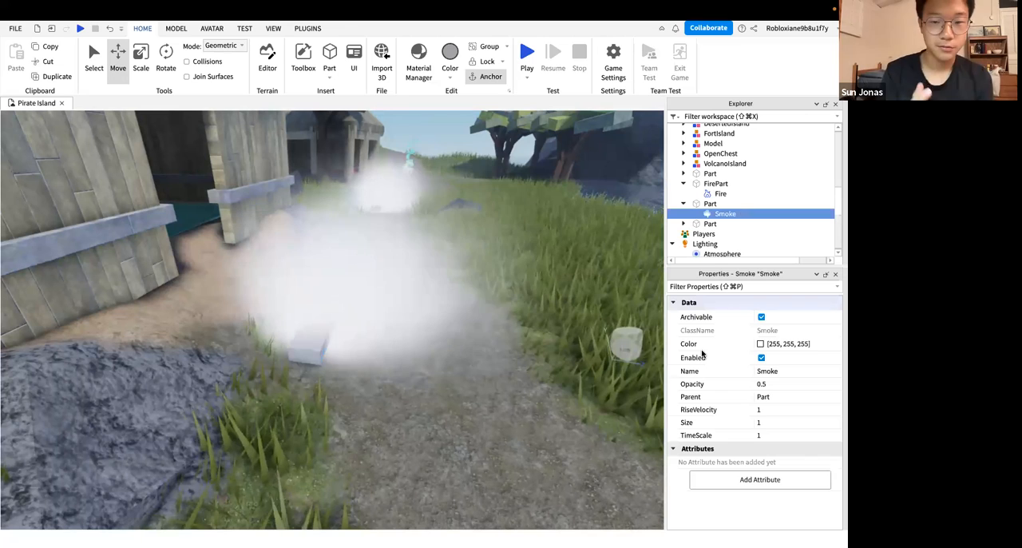
click(760, 343)
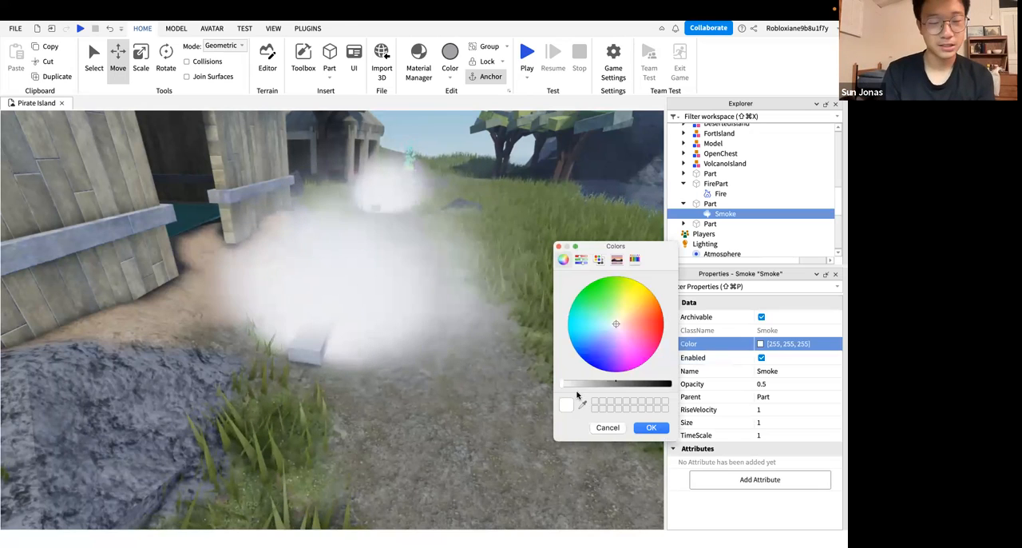
drag(580, 385, 660, 387)
click(649, 429)
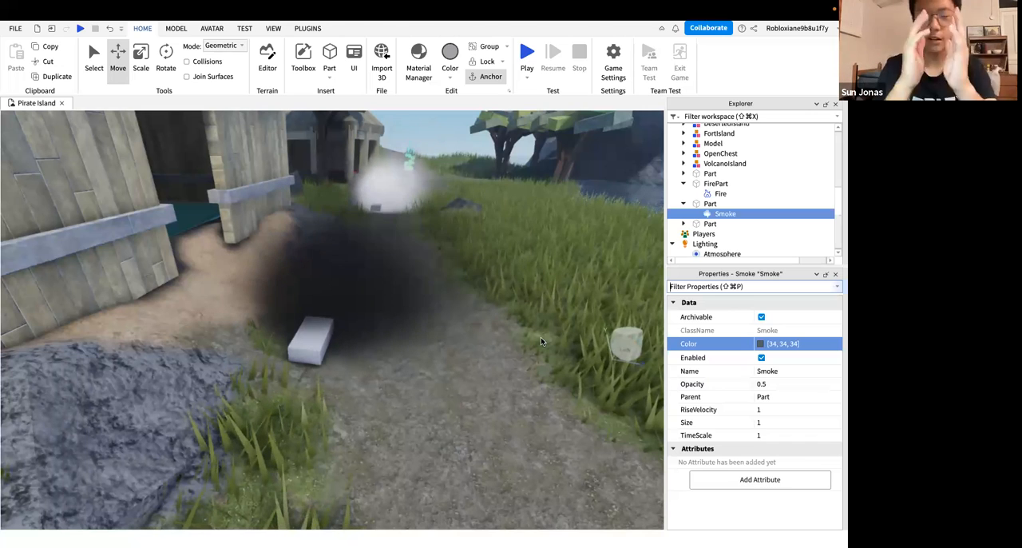
Try RiseVelocity values of 2 and 10 for the dark smoke
click(778, 409)
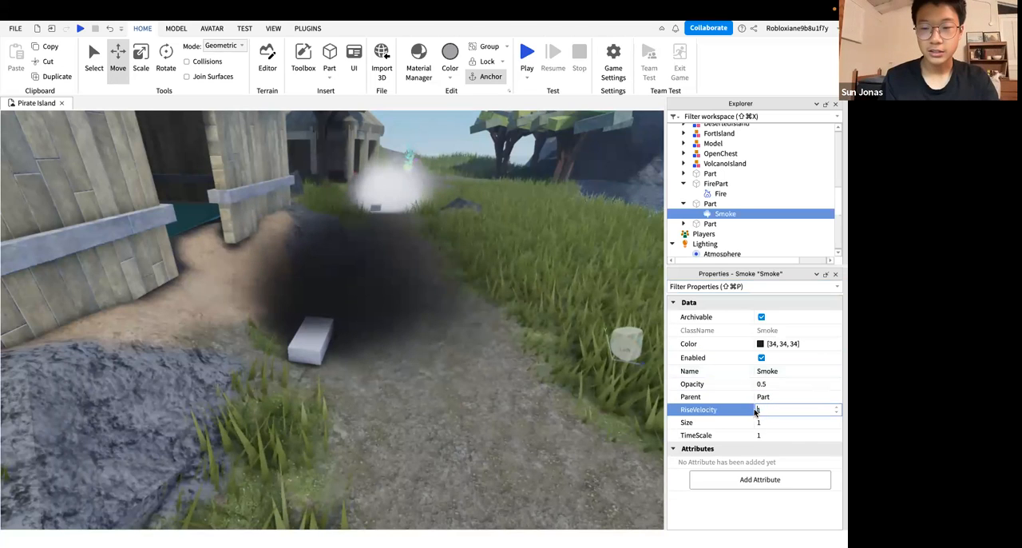
text(2)
key(Return)
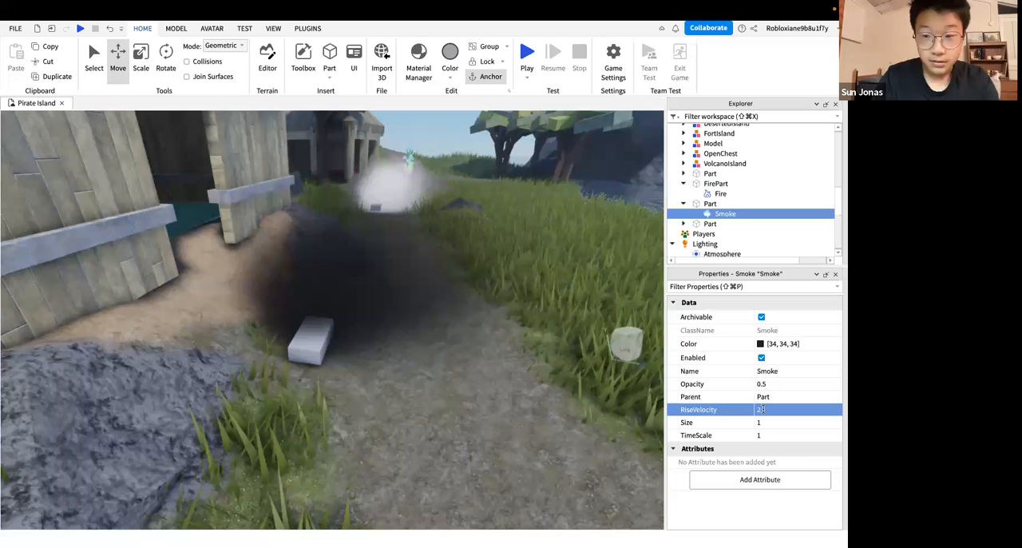
click(765, 413)
text(10)
key(Return)
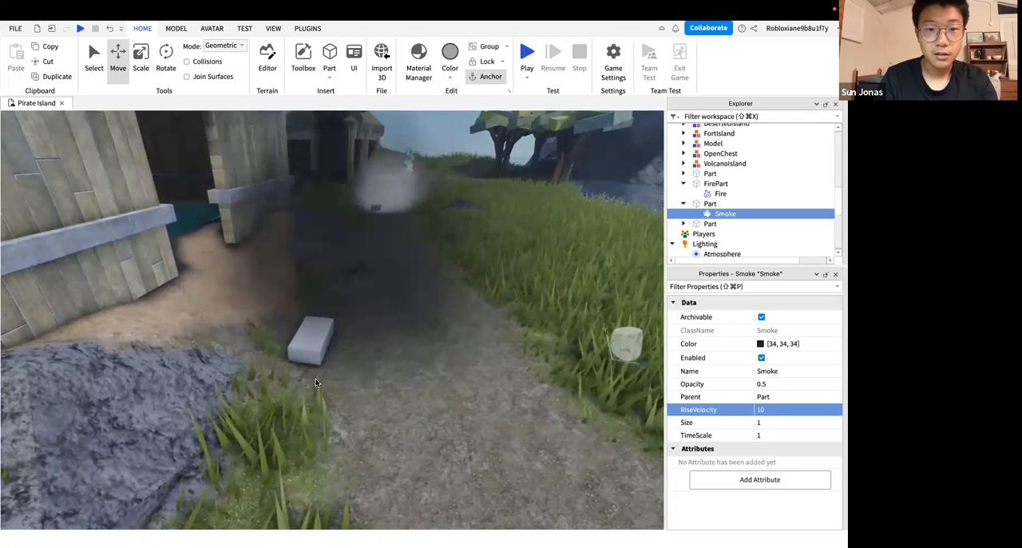
Set the dark smoke's RiseVelocity to 7 after viewing its rise from near and far
scroll(315, 382, down, 2)
scroll(316, 381, down, 3)
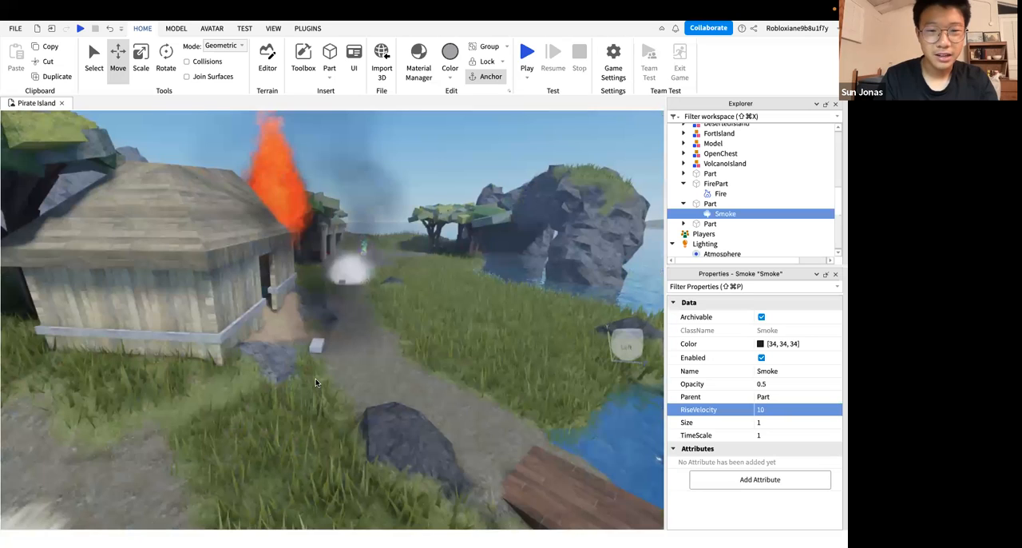
scroll(316, 382, down, 1)
scroll(316, 378, up, 3)
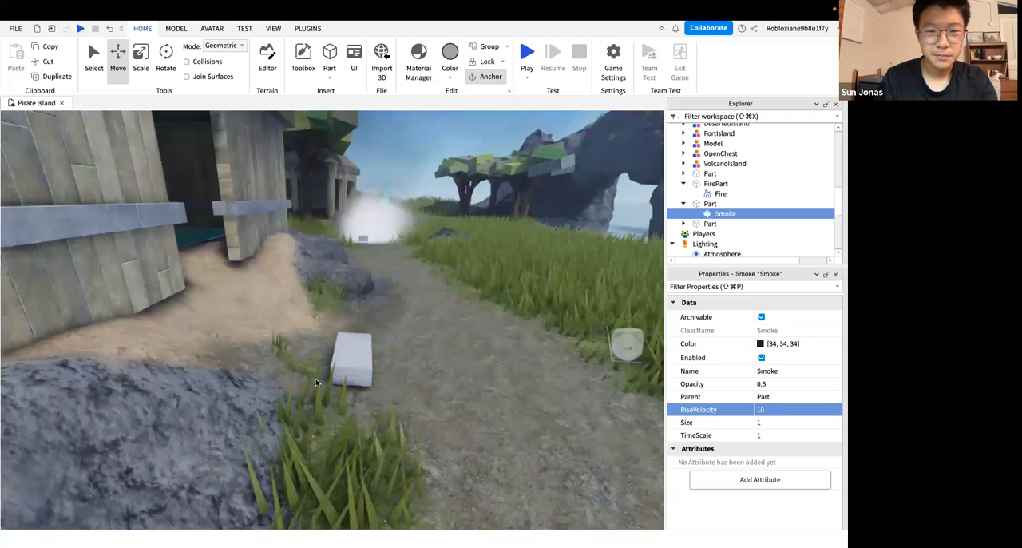
scroll(316, 379, down, 4)
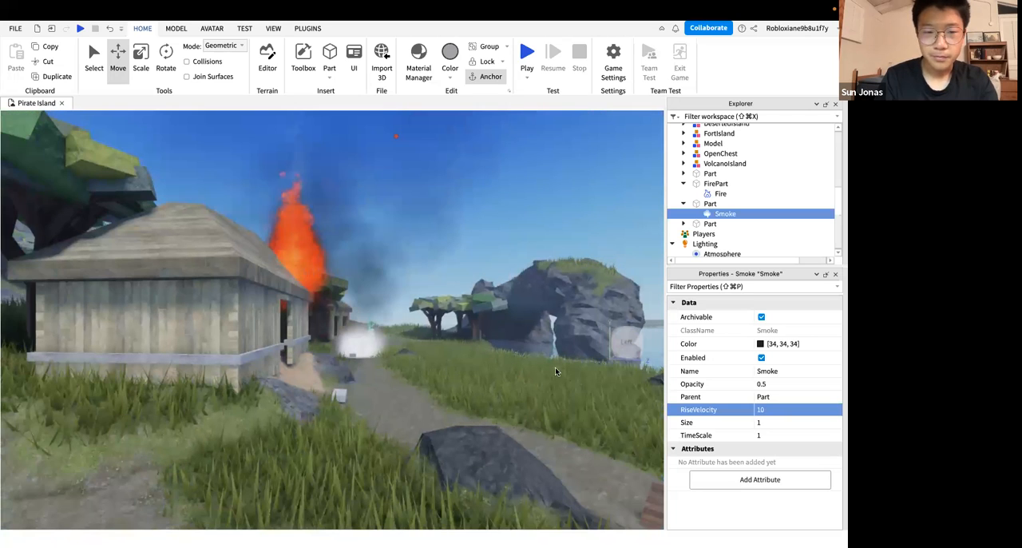
scroll(556, 371, up, 2)
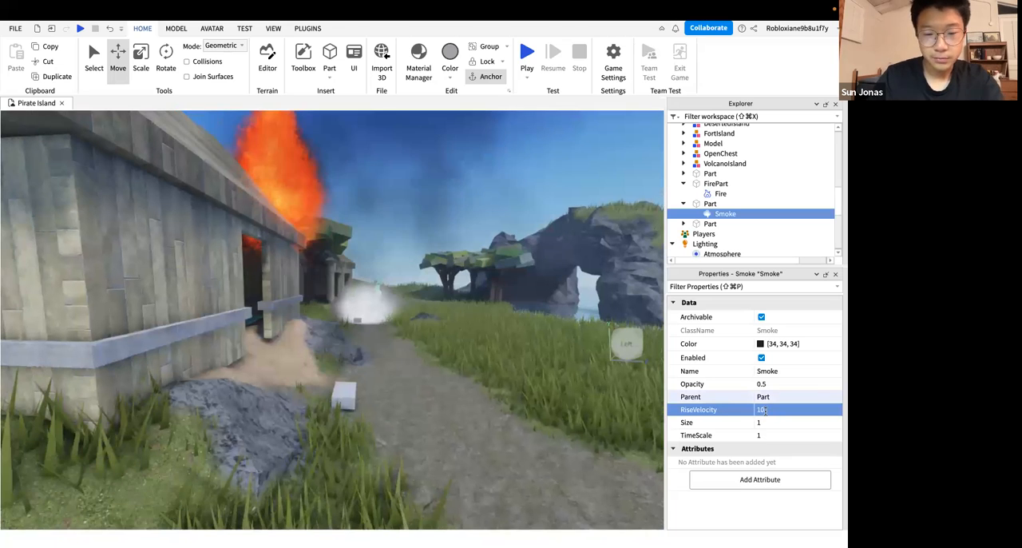
text(7)
key(Return)
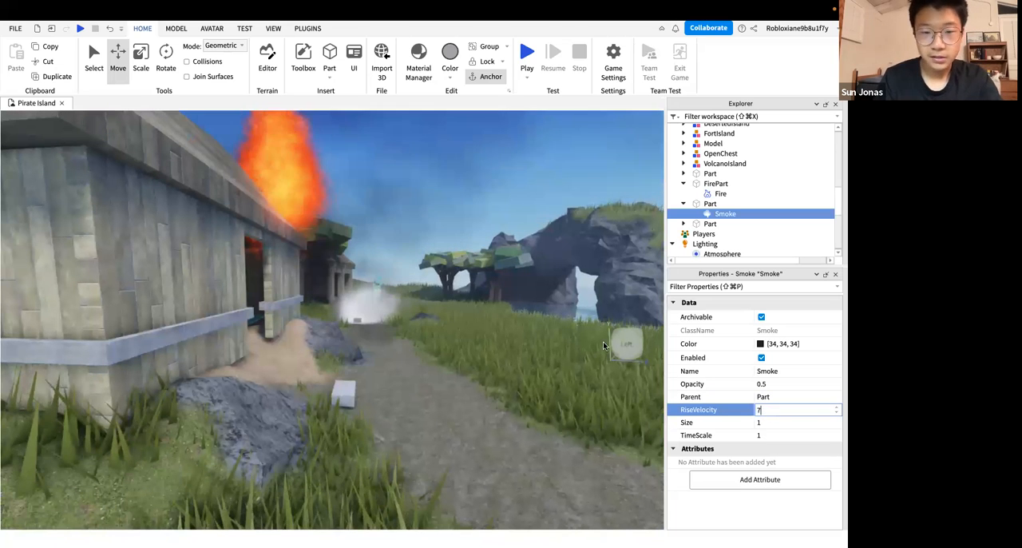
Examine how the dark smoke rises beside the burning hut from several distances and angles
scroll(567, 345, down, 3)
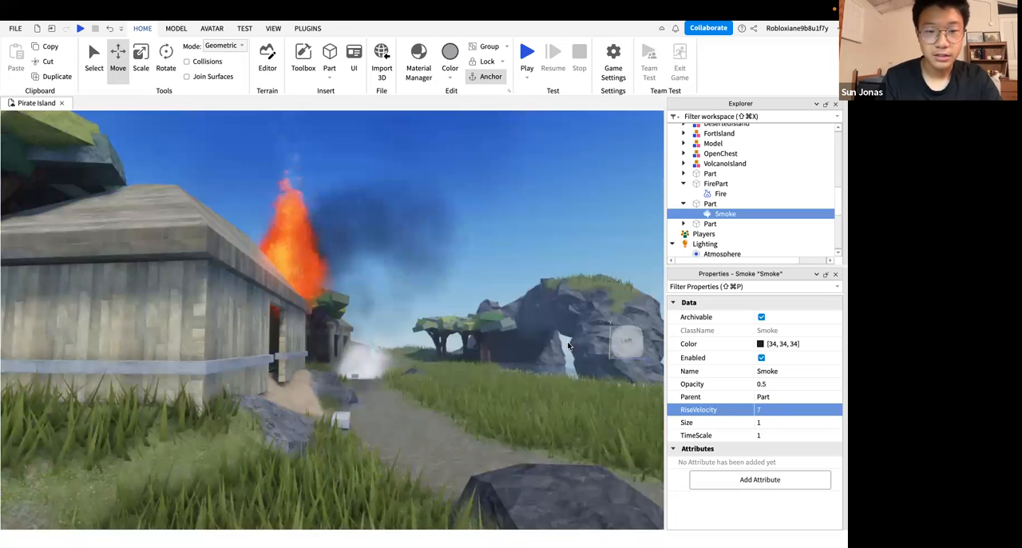
scroll(567, 345, up, 2)
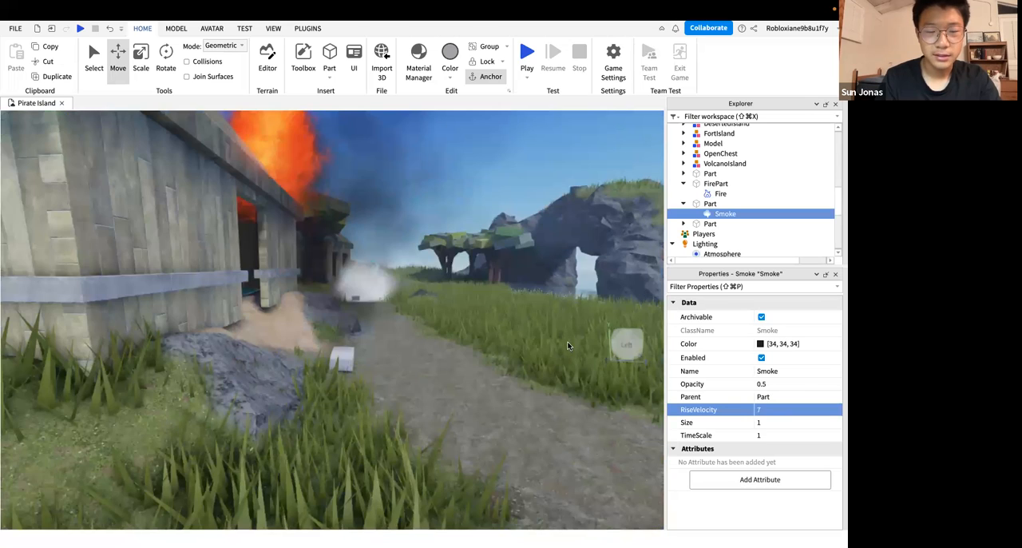
scroll(567, 345, up, 2)
scroll(567, 345, down, 5)
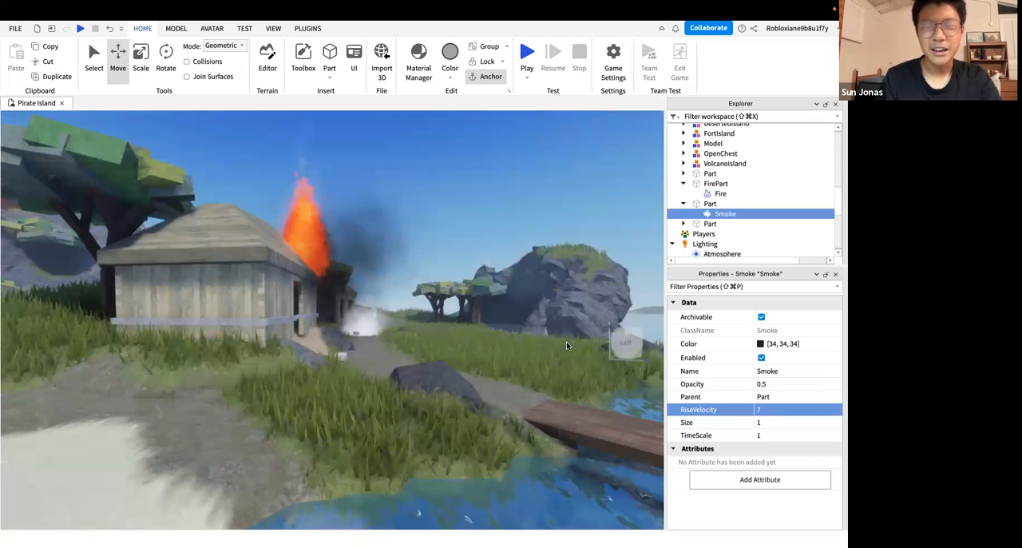
scroll(567, 345, up, 2)
scroll(567, 345, up, 3)
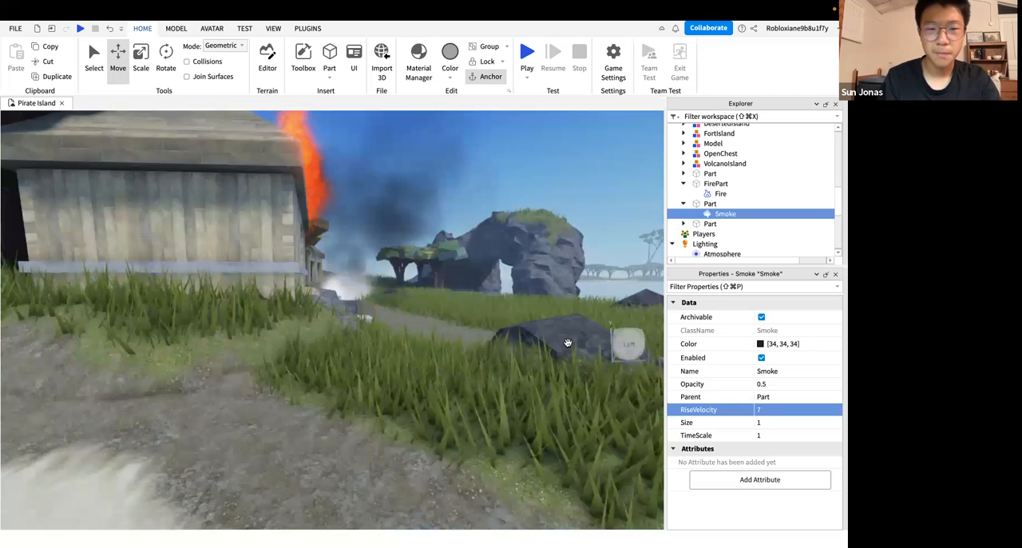
scroll(567, 341, down, 2)
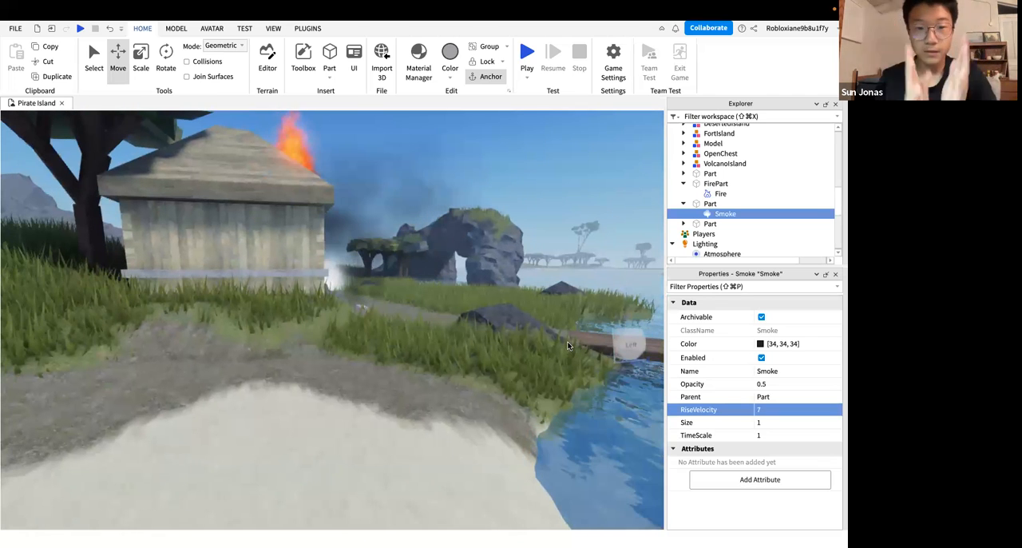
right_drag(424, 326, 423, 326)
scroll(423, 325, up, 2)
scroll(423, 326, up, 3)
scroll(421, 325, down, 3)
scroll(362, 368, up, 3)
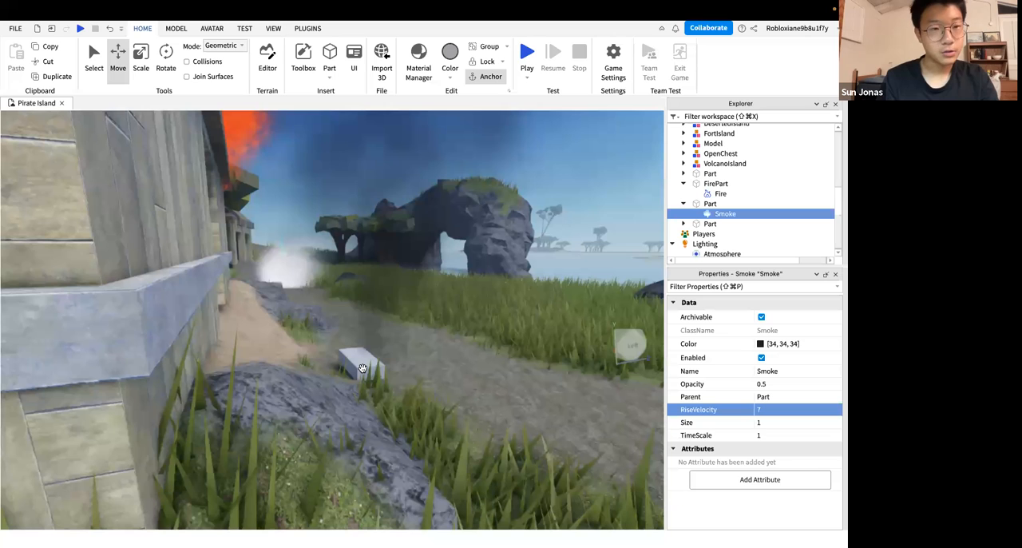
right_drag(362, 368, 362, 370)
scroll(362, 372, up, 3)
scroll(361, 370, down, 5)
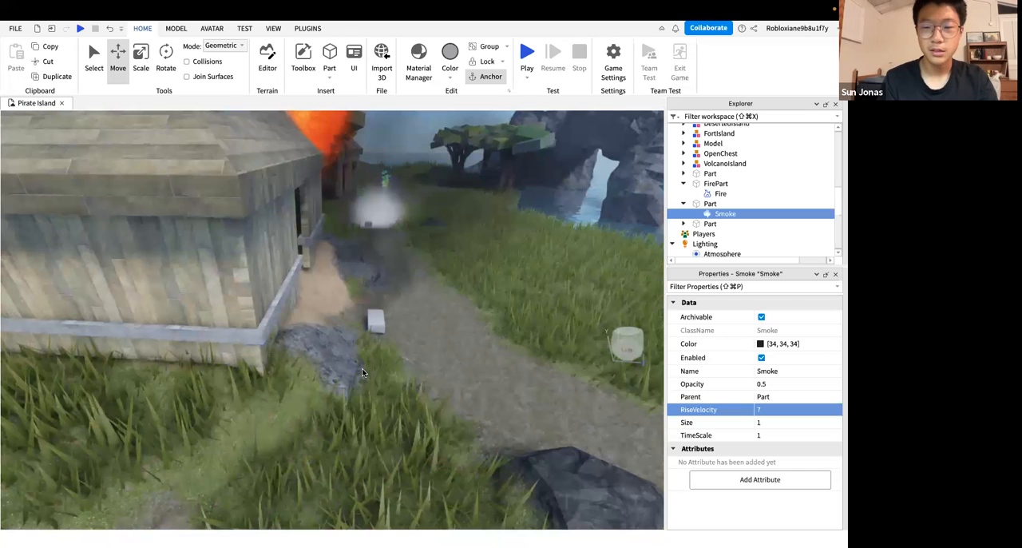
scroll(518, 353, up, 5)
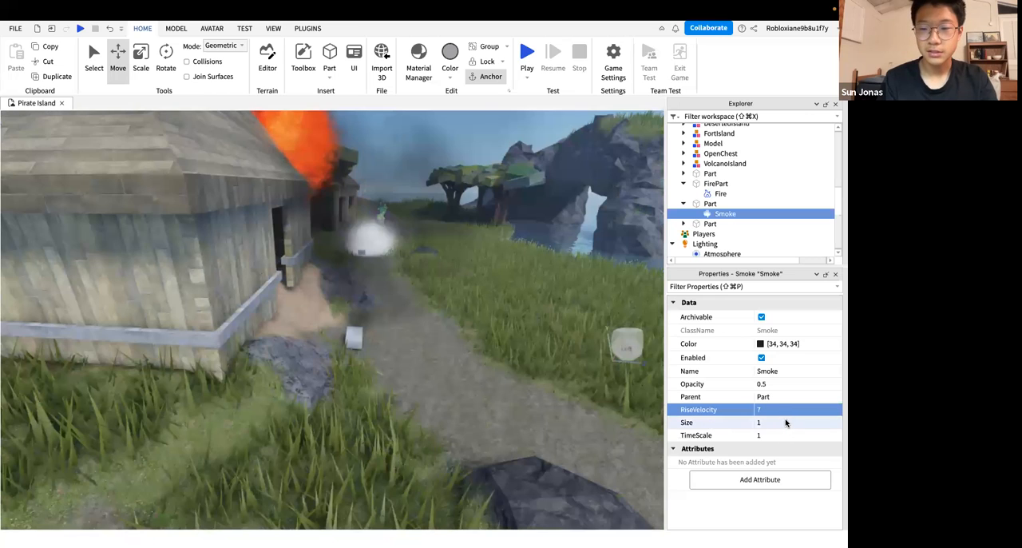
key(w)
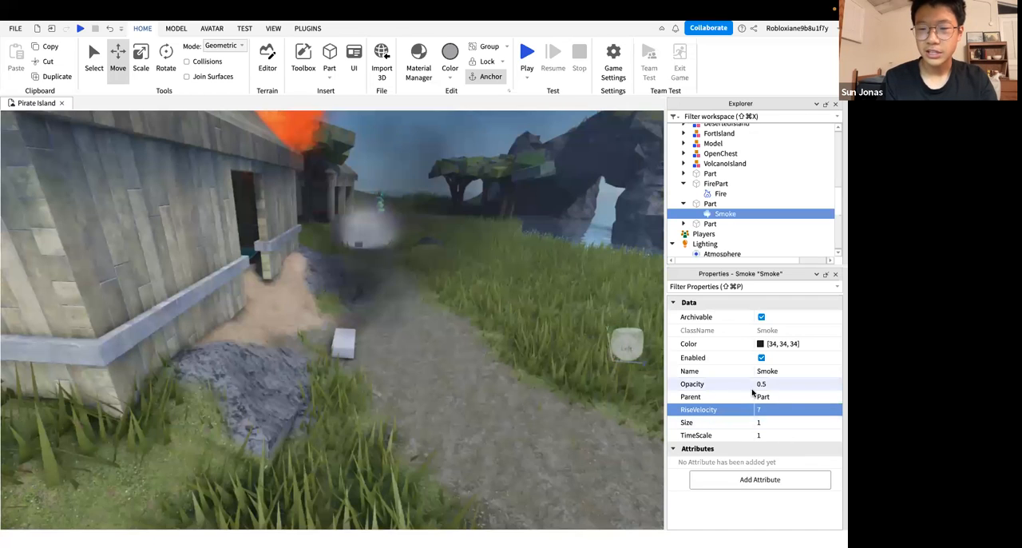
Try an Opacity of 1 for the dark smoke and view it from near and far
click(765, 384)
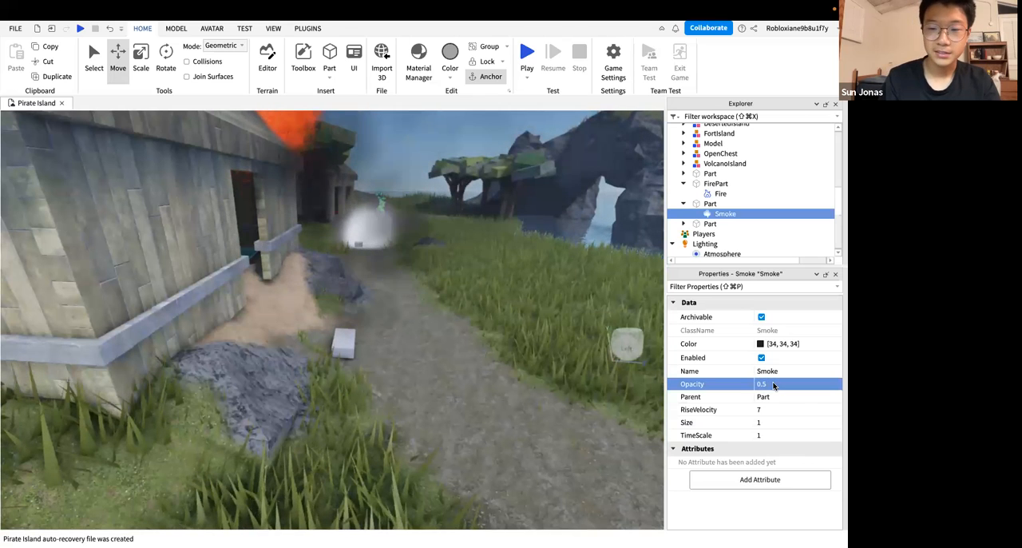
click(773, 384)
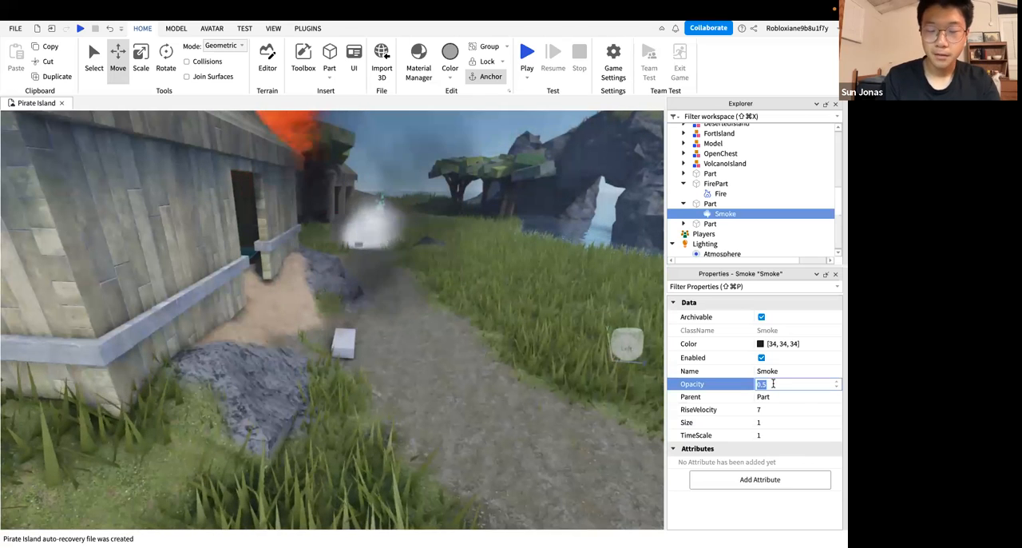
text(1)
key(Return)
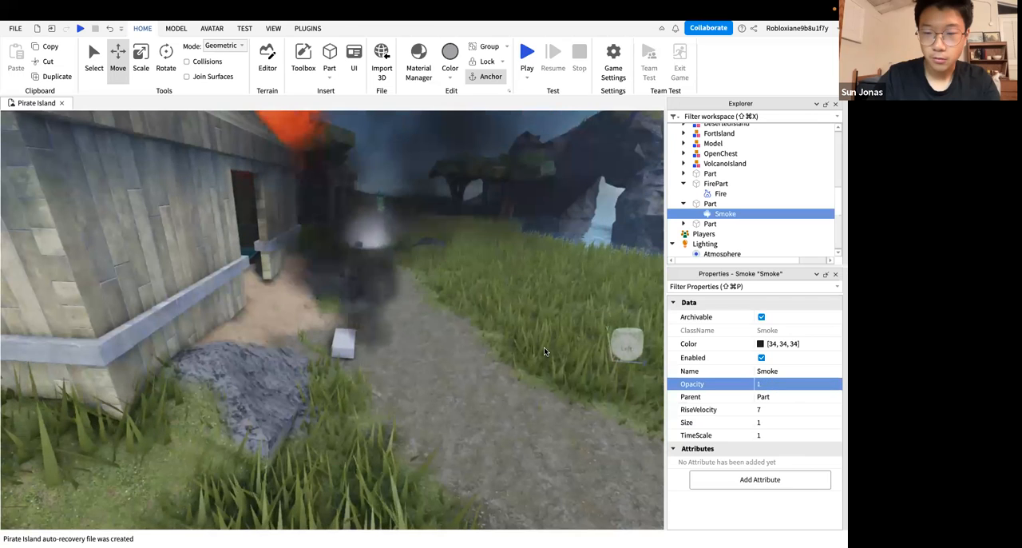
right_drag(545, 348, 543, 348)
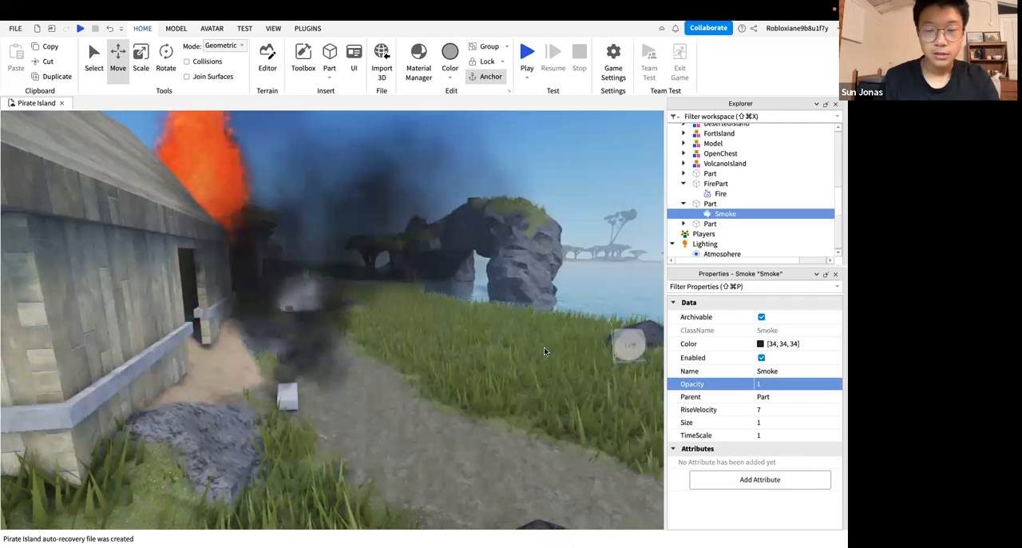
scroll(544, 350, down, 5)
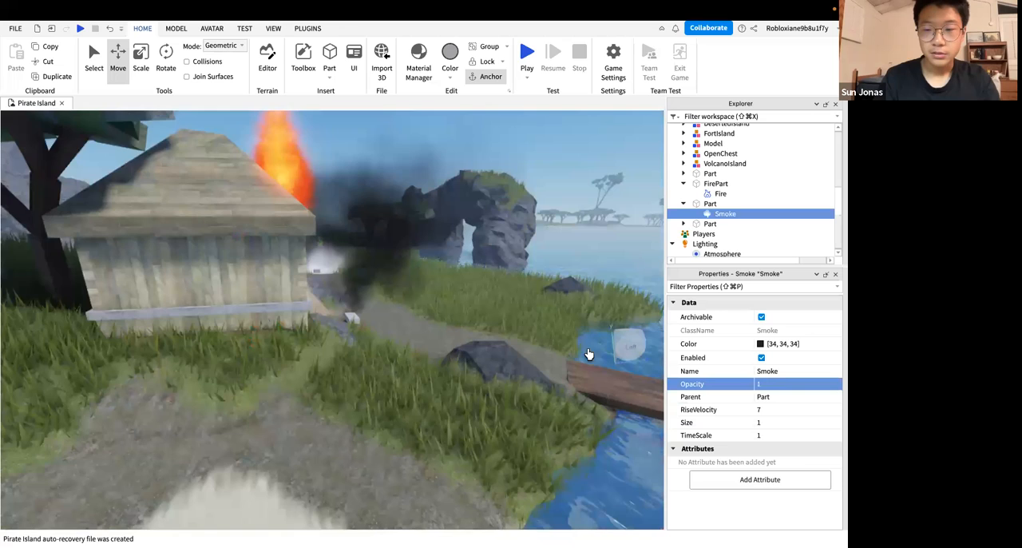
scroll(649, 353, up, 5)
scroll(648, 353, down, 2)
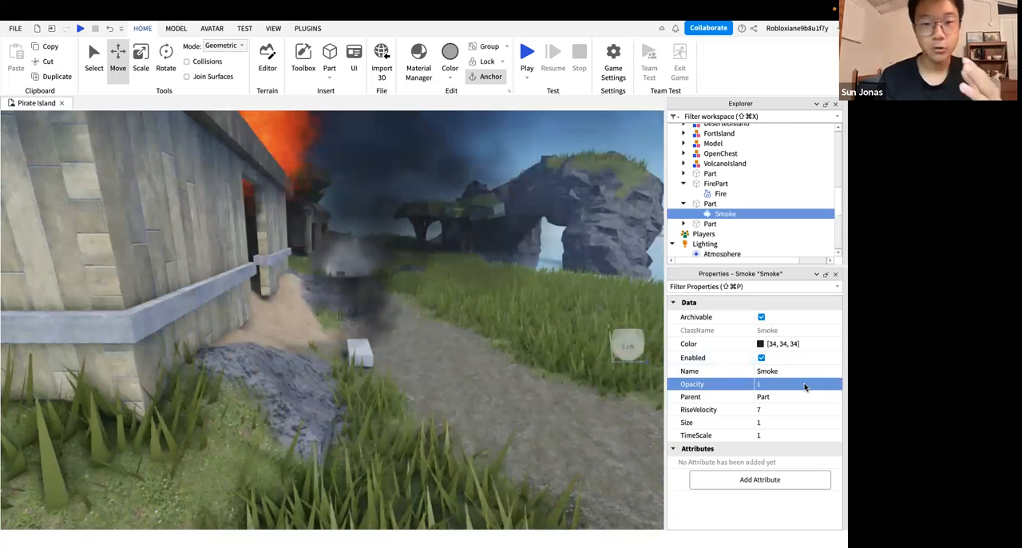
Try an Opacity of 0.3 for the dark smoke and view it beside the burning hut
click(495, 362)
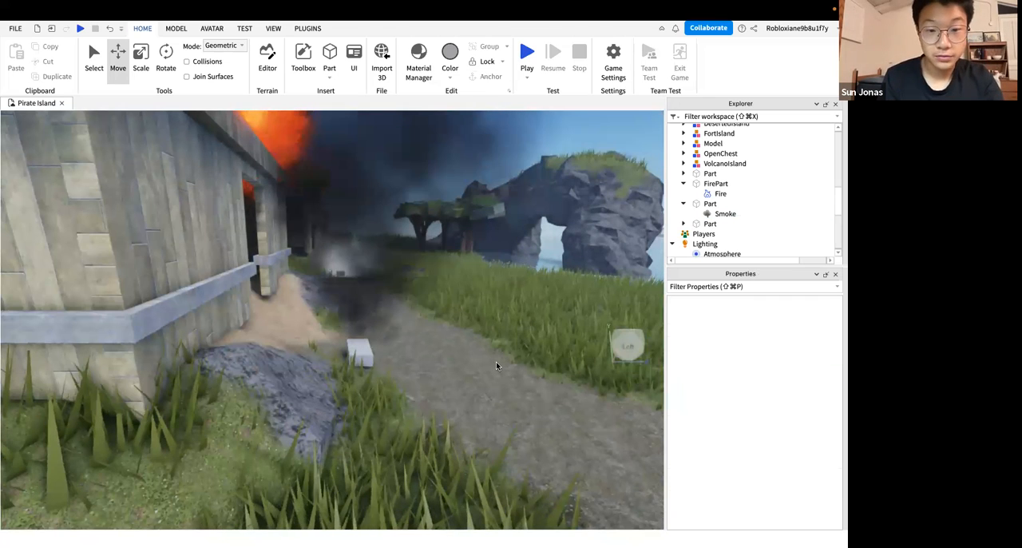
right_drag(399, 392, 541, 368)
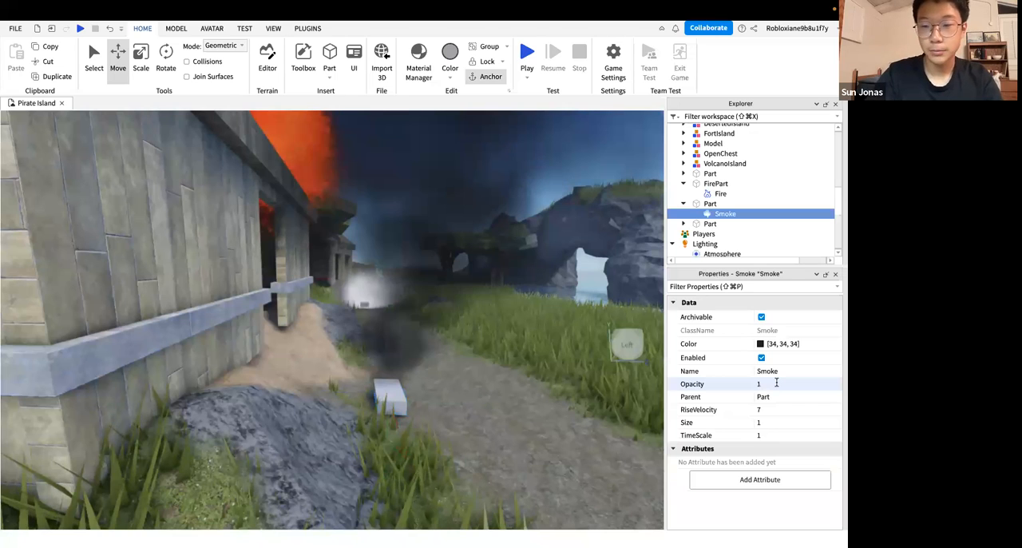
click(767, 383)
text(0.3)
key(Return)
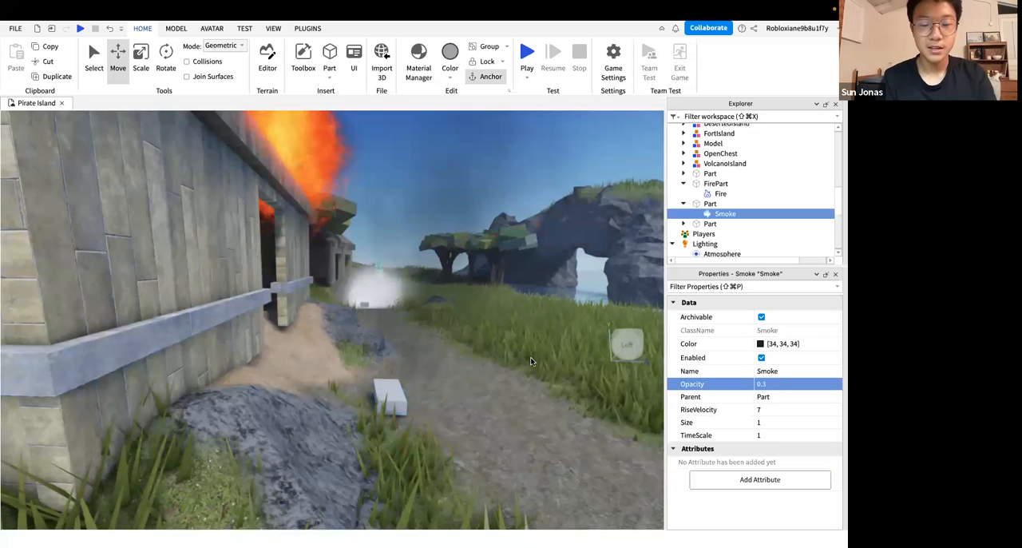
right_drag(386, 325, 377, 285)
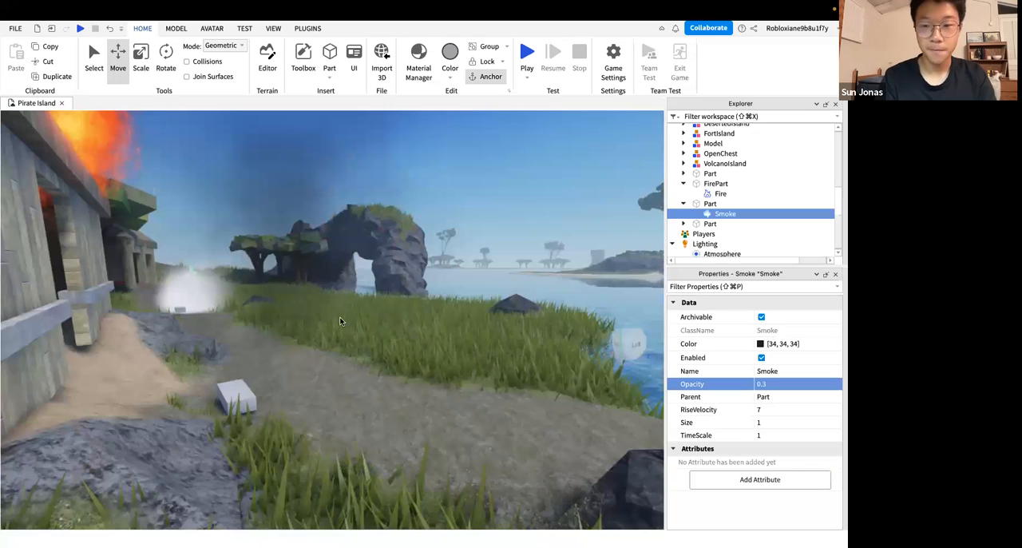
right_drag(340, 321, 319, 321)
Set the dark smoke's Opacity to 1 and check its density beside the hut
text(1)
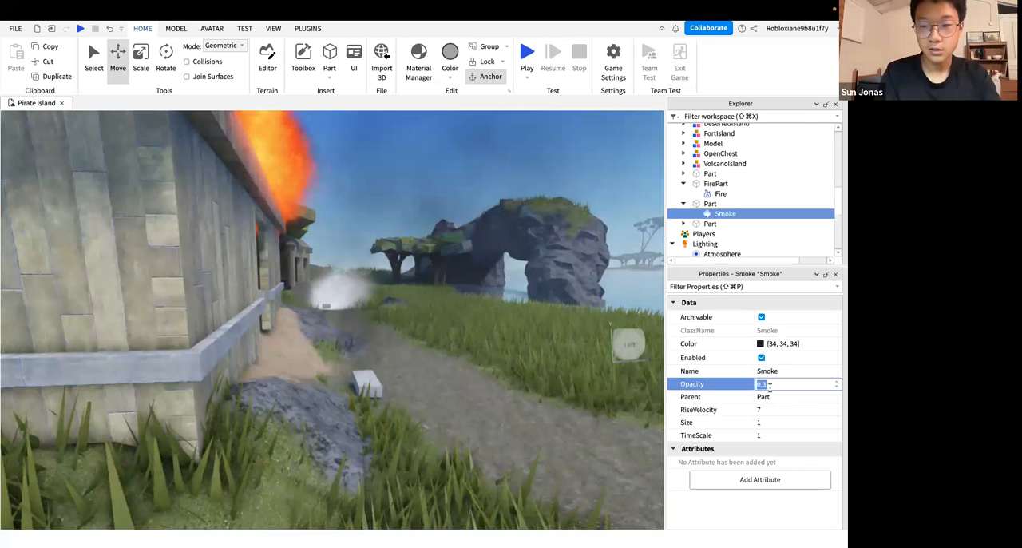
key(Return)
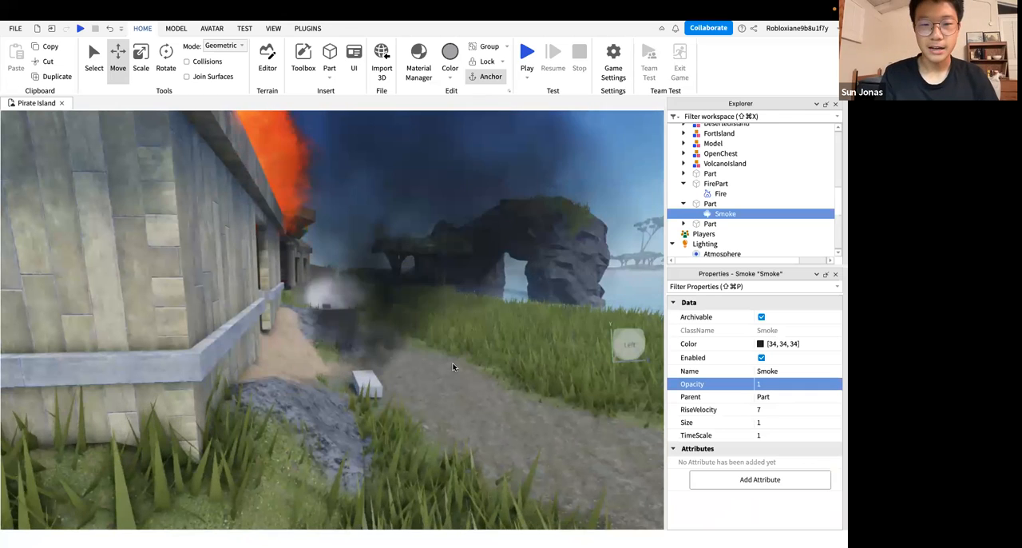
right_drag(453, 367, 456, 323)
right_drag(452, 367, 453, 351)
key(w)
key(s)
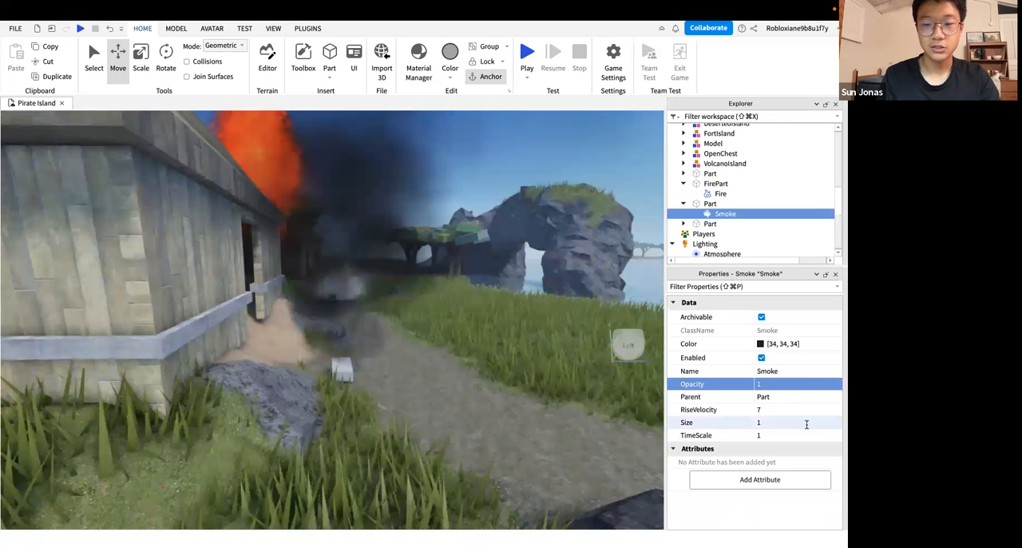
Set the dark smoke's Size to 2 and inspect it from several distances and angles
click(806, 424)
text(2)
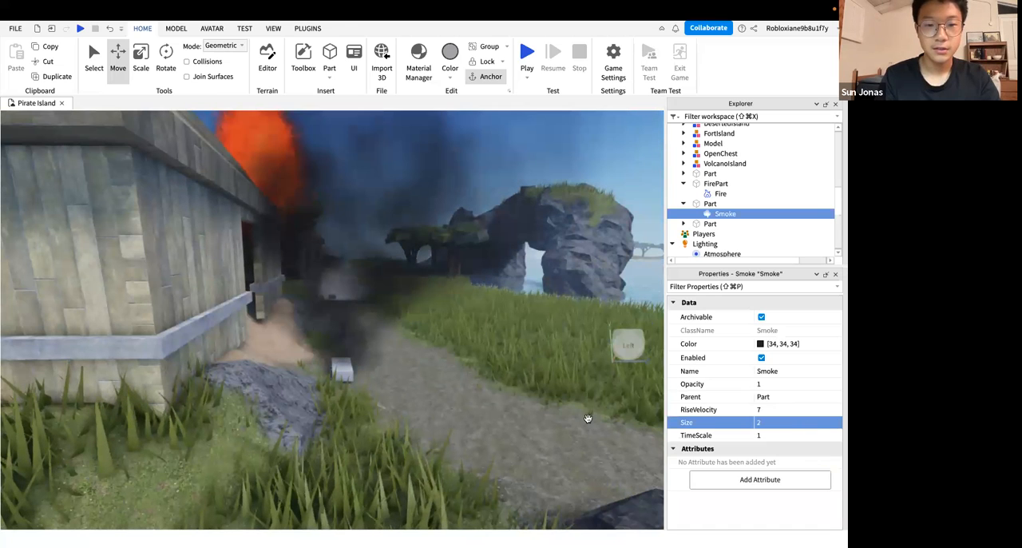
right_drag(588, 418, 588, 431)
scroll(588, 418, down, 5)
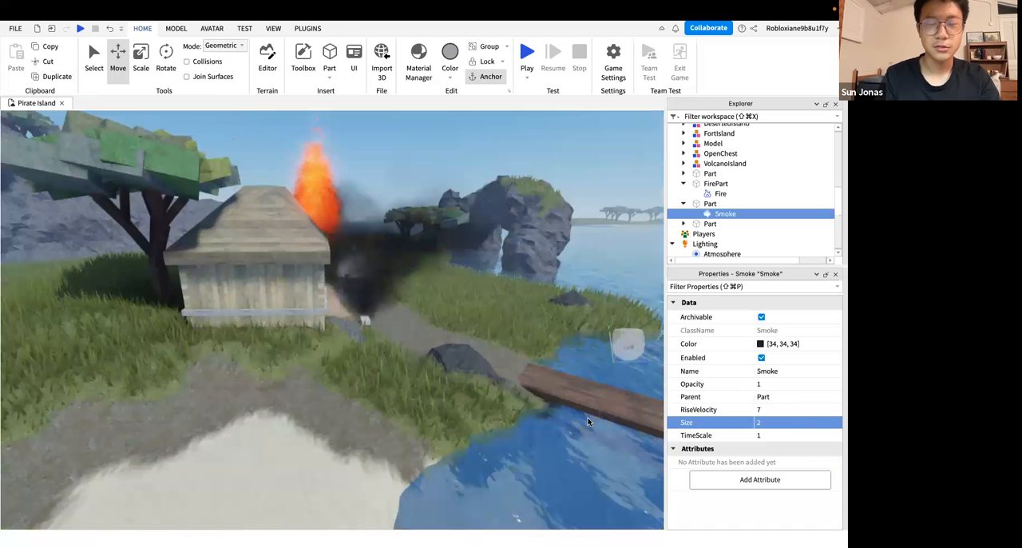
scroll(587, 420, up, 5)
scroll(588, 420, down, 5)
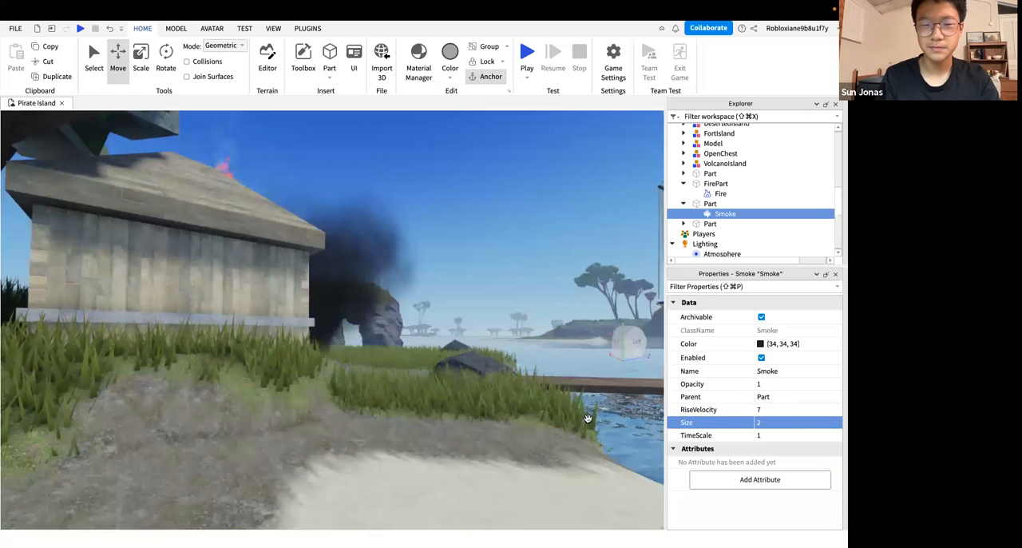
scroll(587, 419, down, 3)
scroll(587, 419, up, 5)
scroll(587, 421, up, 5)
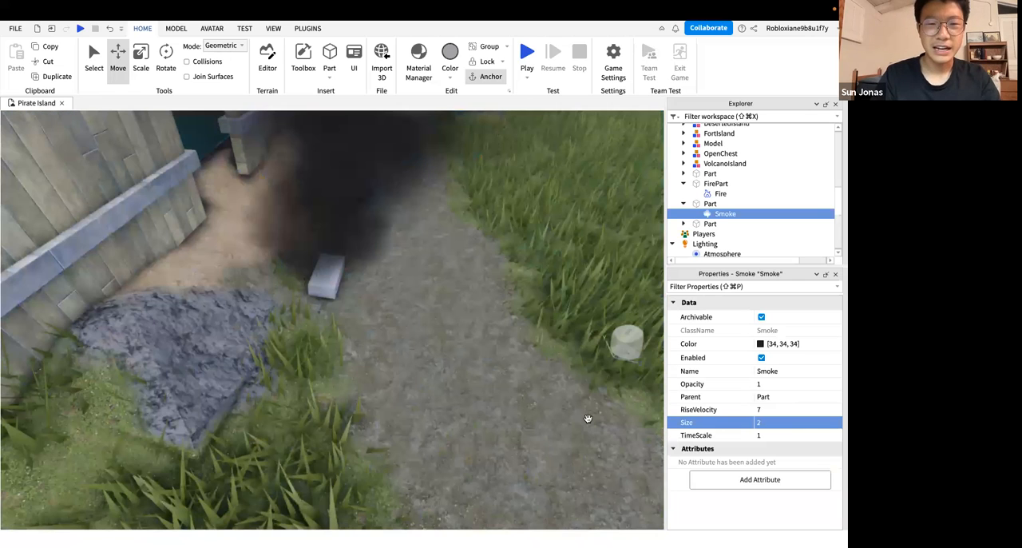
scroll(588, 421, down, 5)
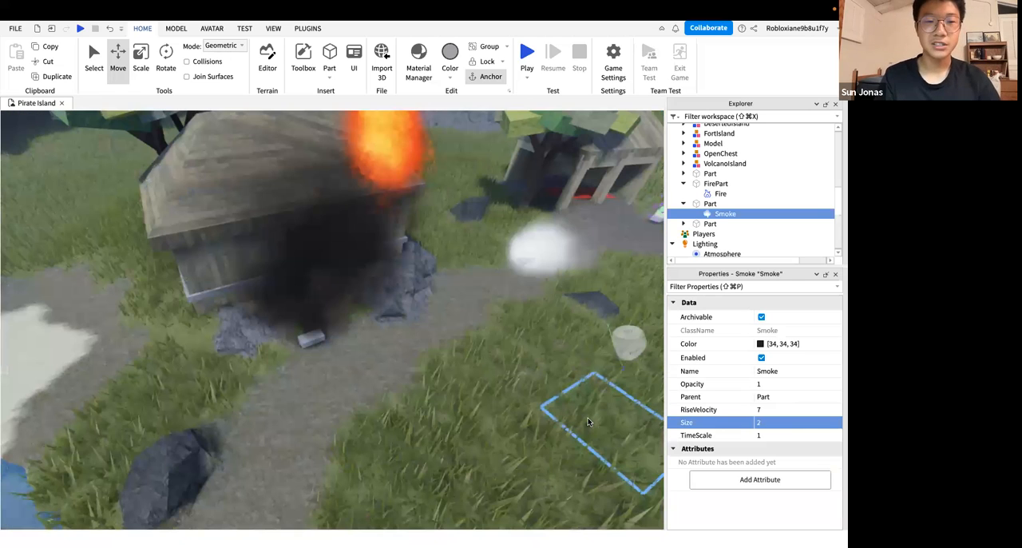
scroll(587, 420, down, 3)
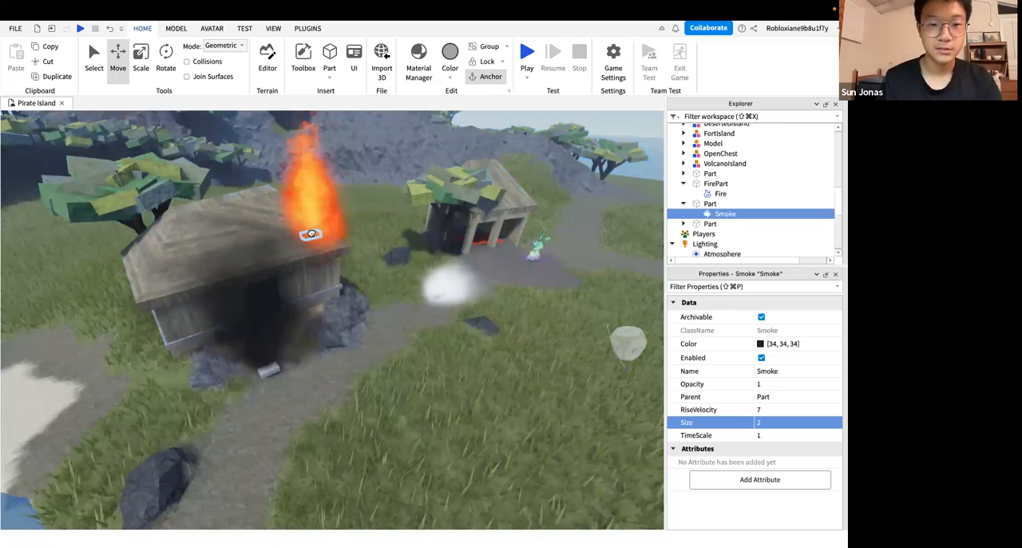
Move the dark Smoke effect from the block by the hut into FirePart on the hut's roof
click(312, 233)
right_drag(405, 313, 425, 333)
key(w)
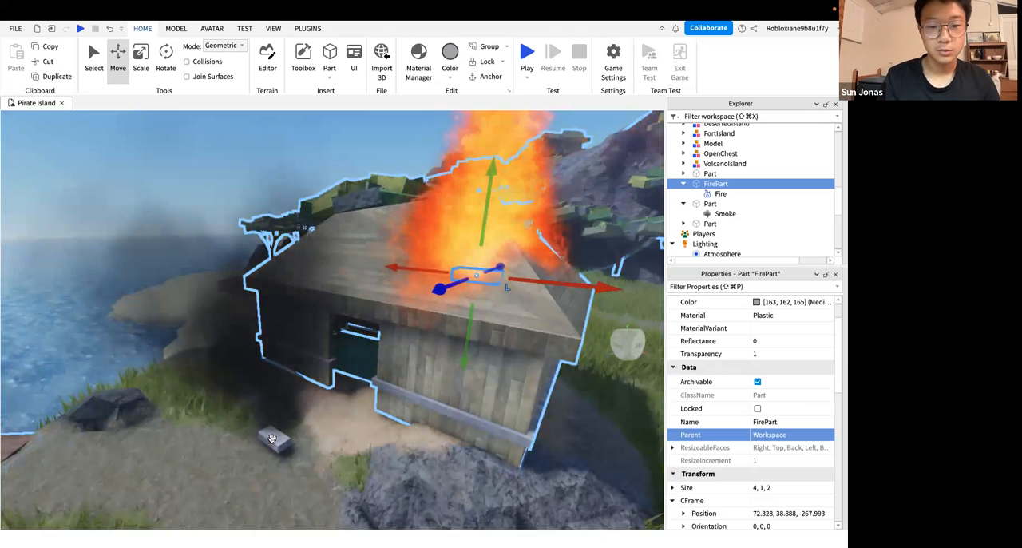
click(272, 439)
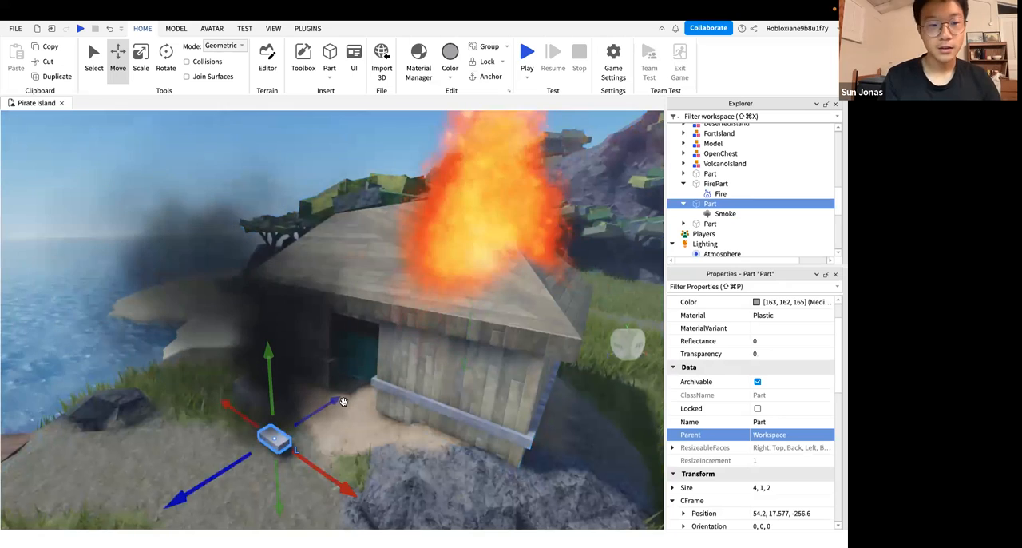
click(713, 185)
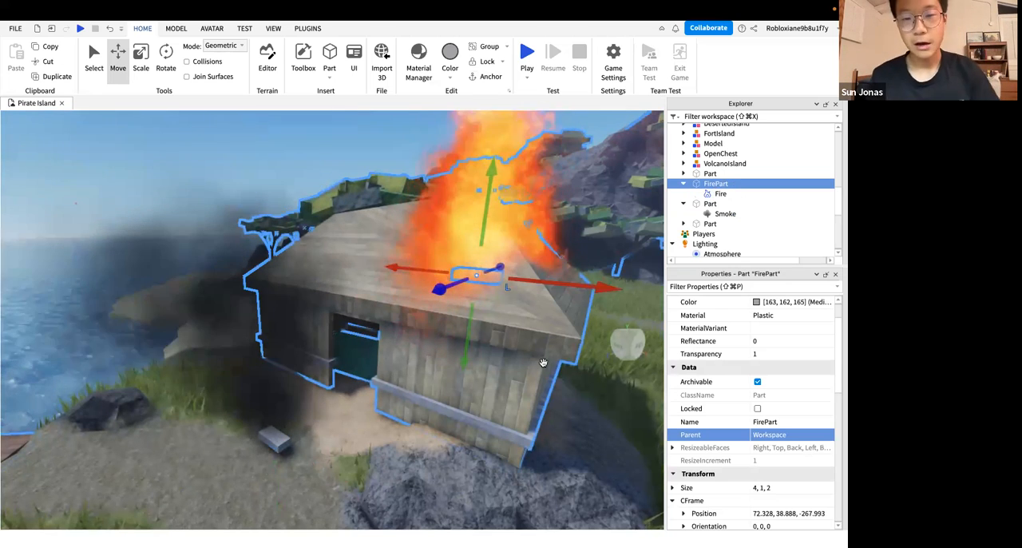
right_drag(543, 363, 543, 362)
scroll(543, 362, up, 4)
scroll(544, 362, down, 5)
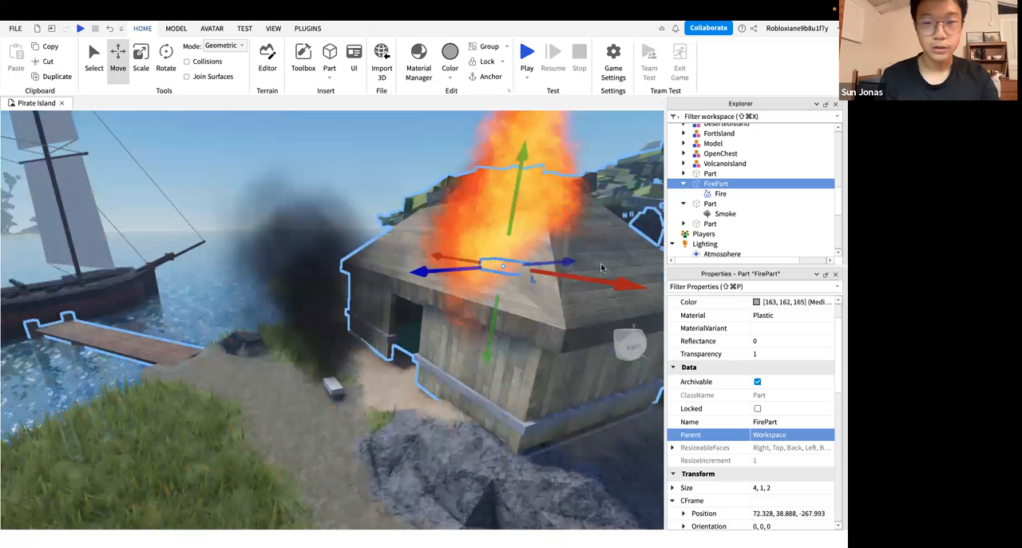
right_drag(602, 267, 655, 241)
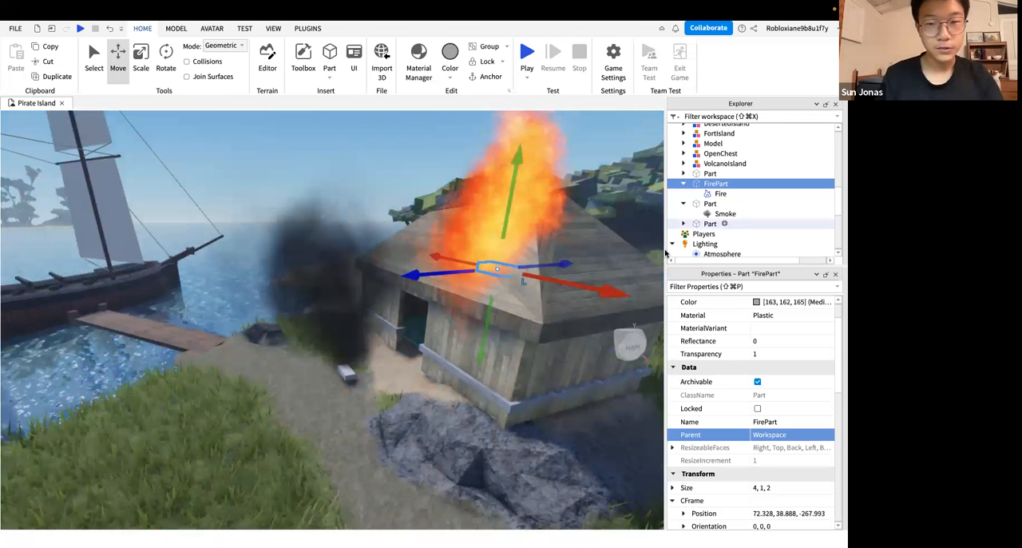
drag(723, 215, 729, 187)
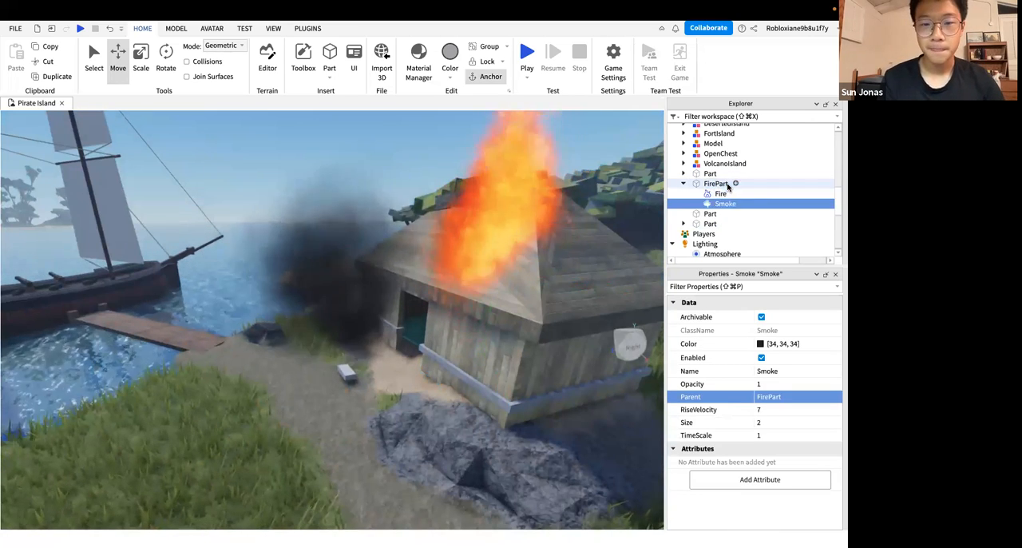
Examine how the smoke and fire combine above the hut's roof from several distances and angles
right_drag(508, 280, 480, 270)
scroll(509, 281, up, 3)
scroll(508, 282, down, 5)
scroll(480, 269, up, 2)
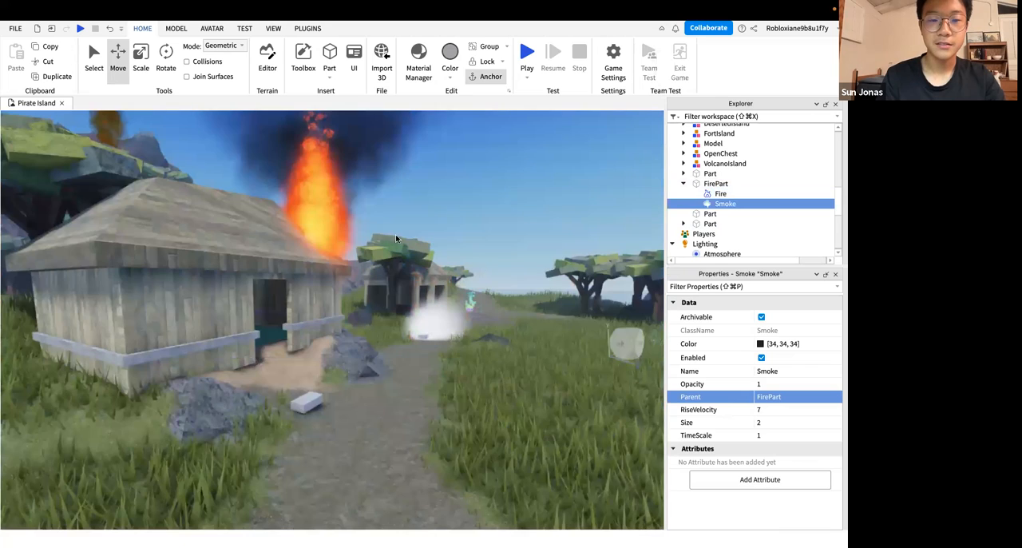
right_drag(396, 237, 384, 190)
mouse_move(378, 243)
right_down()
mouse_move(413, 203)
mouse_move(408, 243)
mouse_move(447, 296)
right_up()
scroll(379, 244, up, 2)
scroll(414, 205, up, 2)
key(f)
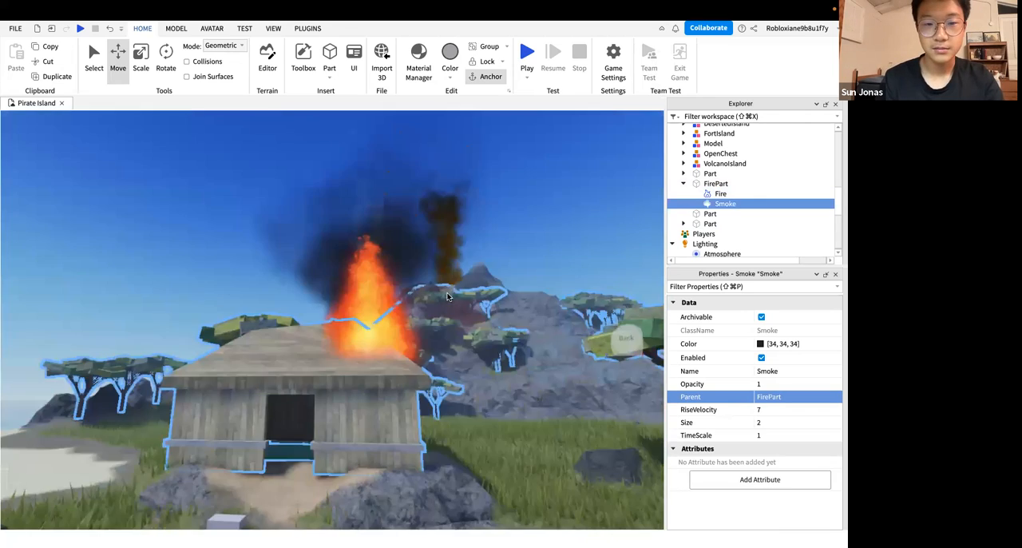
scroll(447, 296, down, 6)
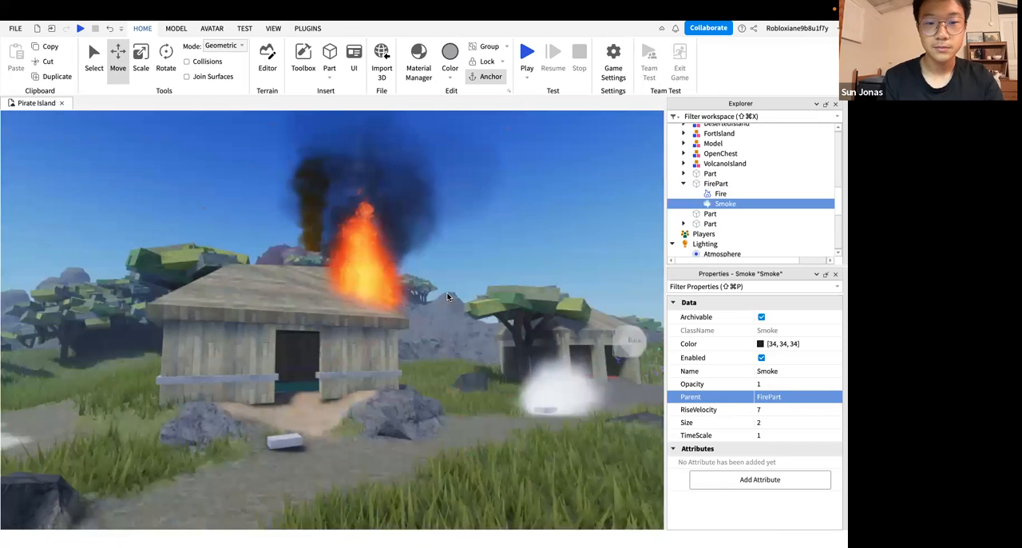
scroll(448, 293, up, 3)
right_drag(447, 293, 447, 296)
scroll(447, 296, down, 4)
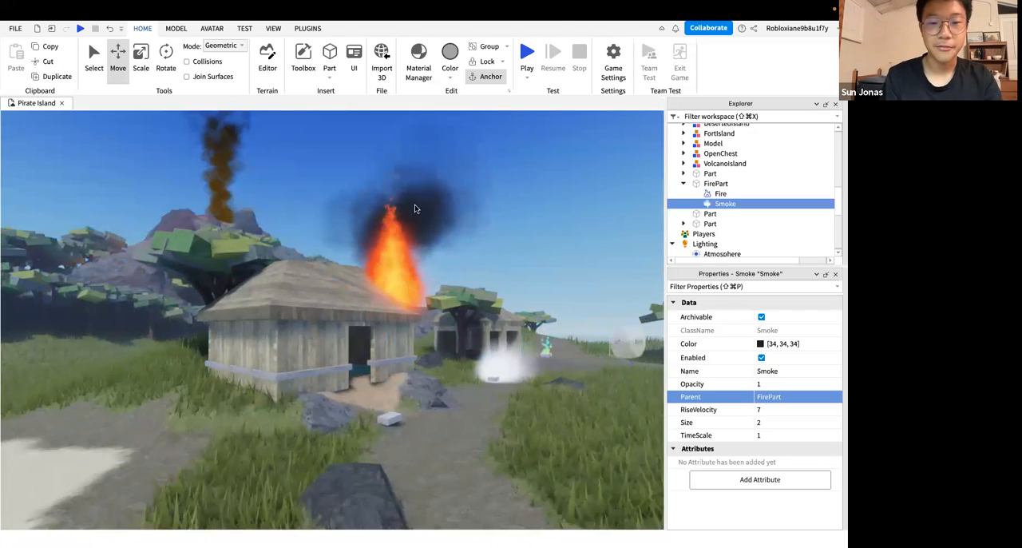
scroll(423, 281, up, 3)
right_drag(424, 282, 423, 282)
scroll(423, 282, up, 2)
scroll(423, 282, up, 4)
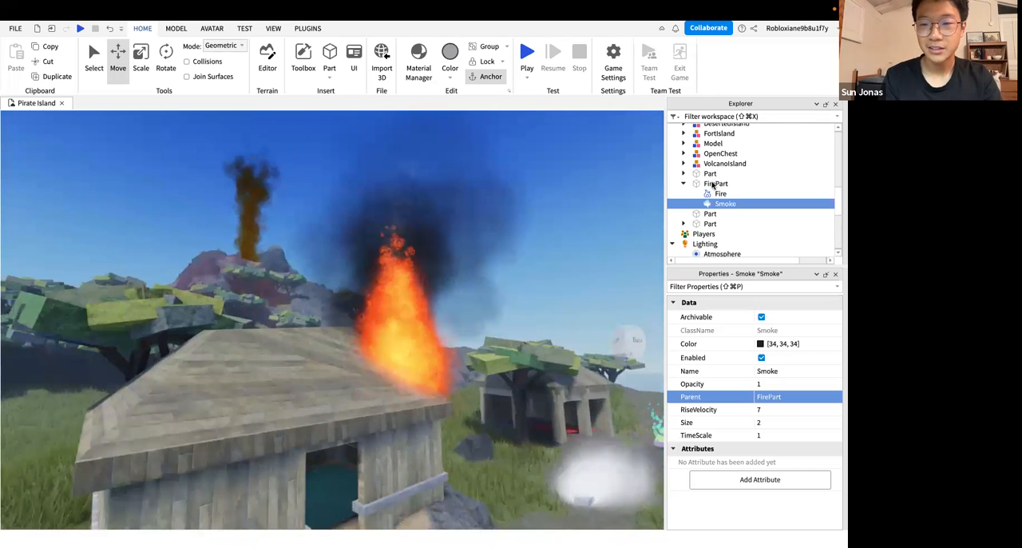
Set the roof Fire's TimeScale to 0.5 and its Heat to 20
click(716, 193)
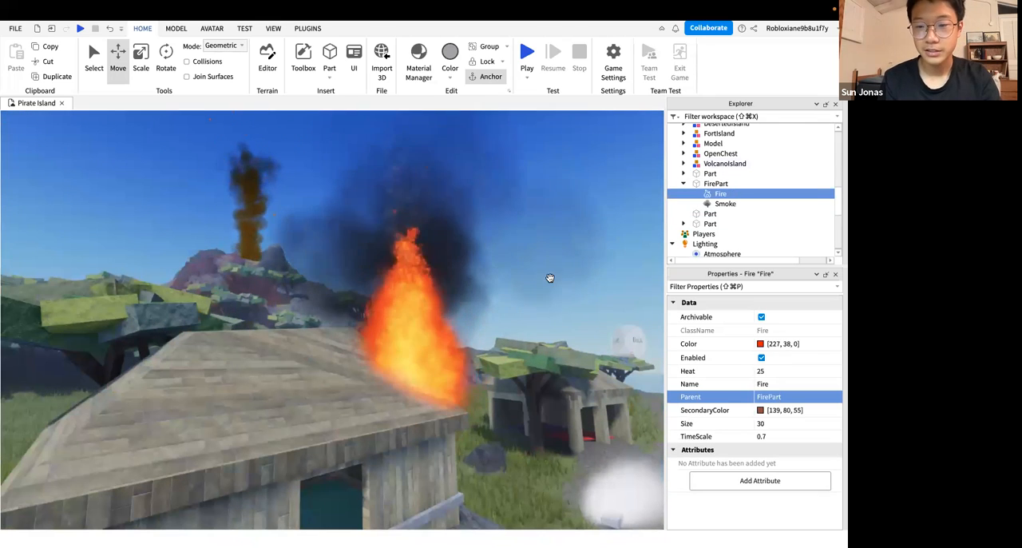
right_drag(551, 278, 551, 280)
scroll(551, 279, down, 4)
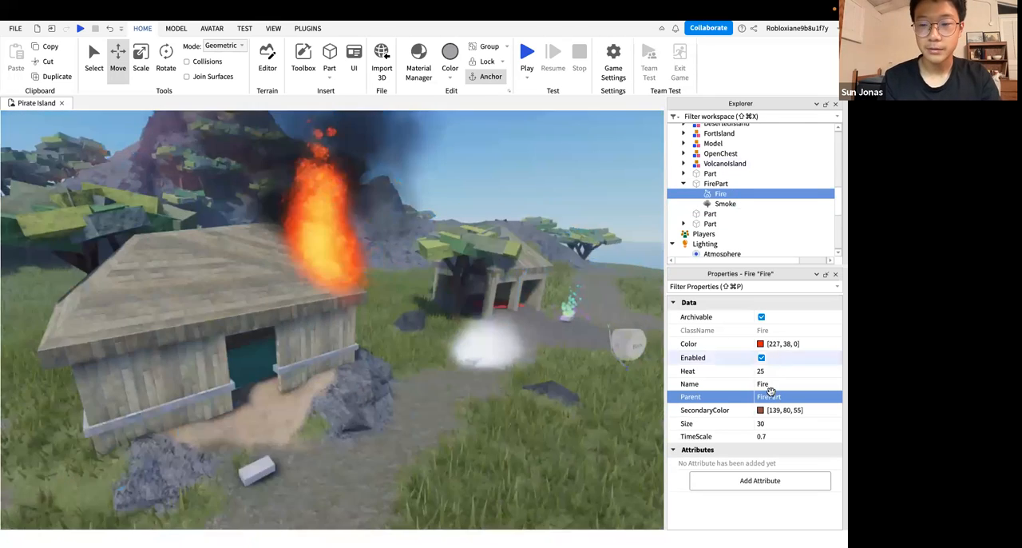
click(818, 437)
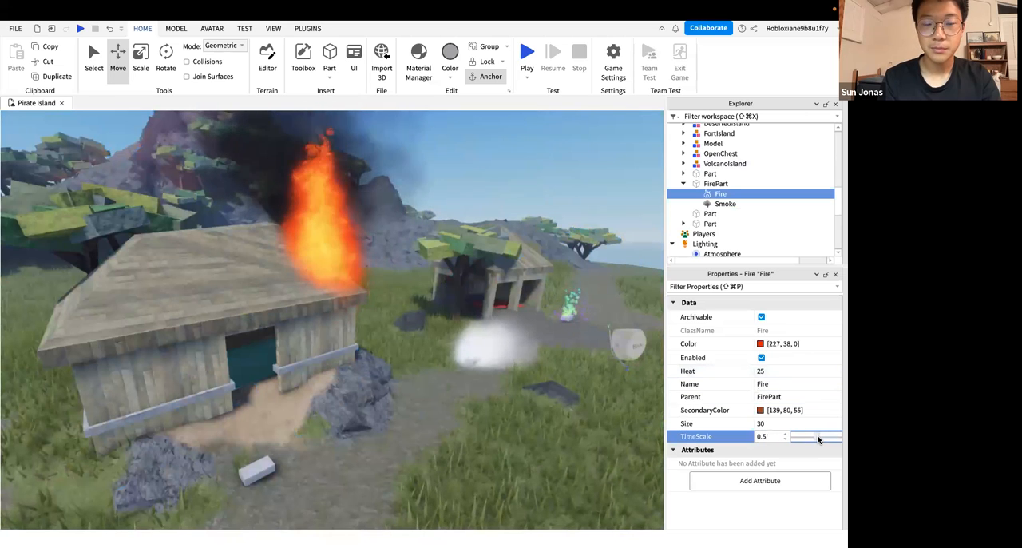
click(782, 371)
text(2)
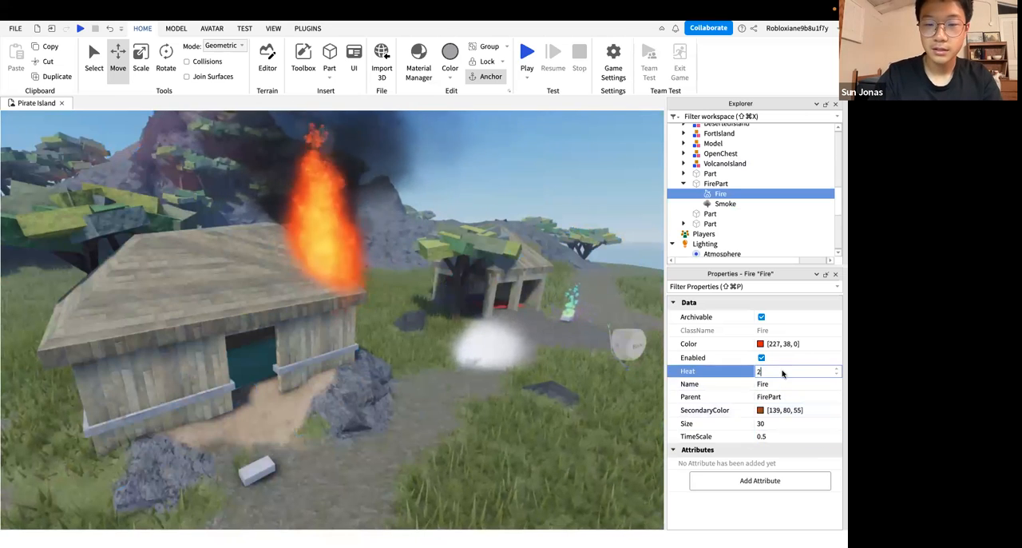
text(0)
key(Return)
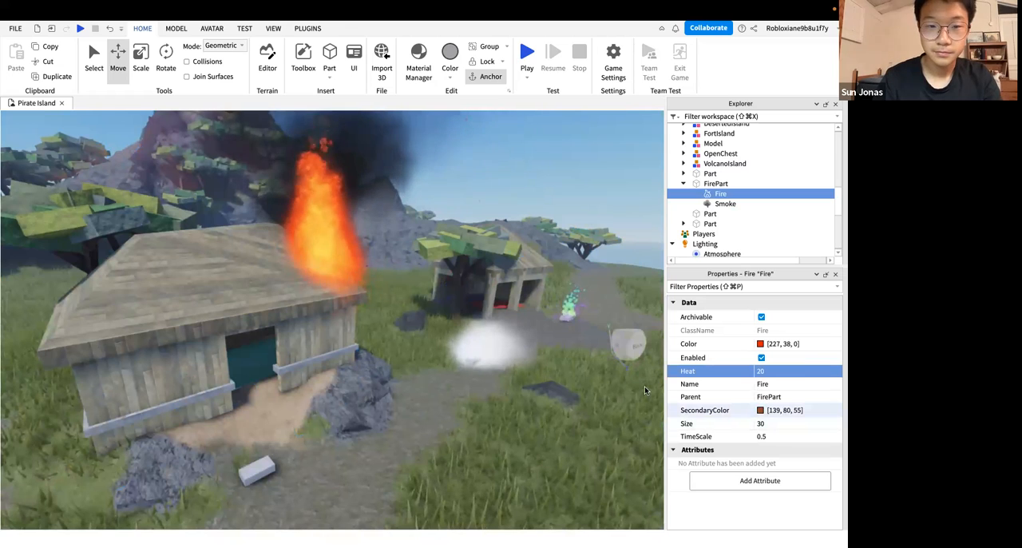
Set the RiseVelocity of the Smoke inside FirePart to 10
right_drag(586, 360, 586, 364)
click(724, 203)
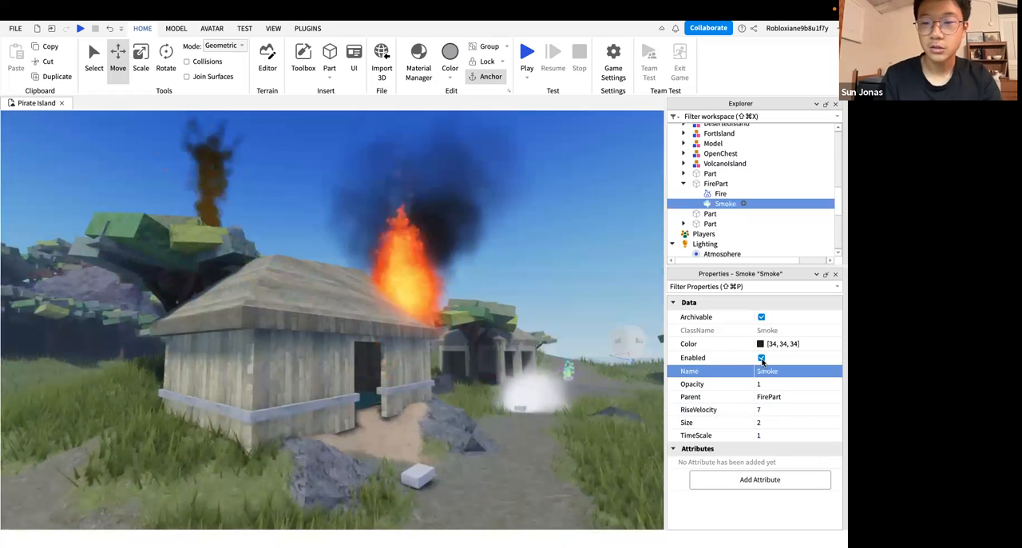
click(778, 410)
text(10)
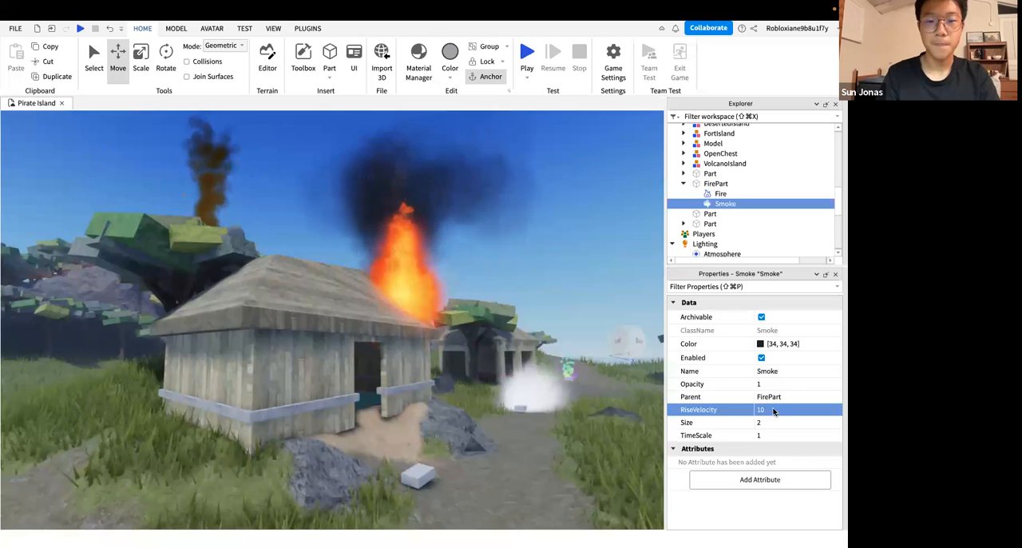
Examine how the dark smoke rises above the burning hut, from out over the water and from close by
key(s)
right_drag(504, 283, 505, 282)
key(s)
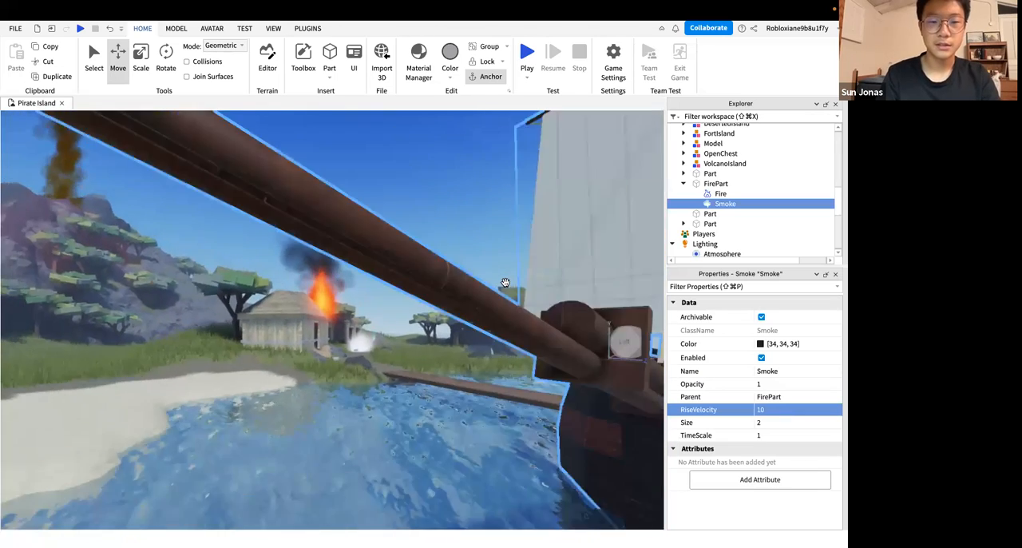
key(w)
key(s)
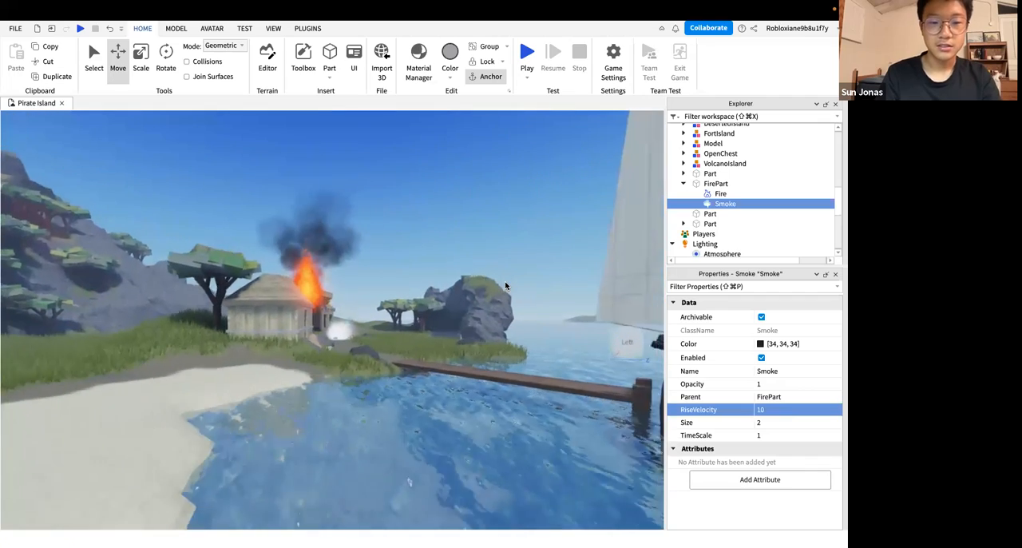
key(w)
right_drag(504, 282, 505, 281)
key(w)
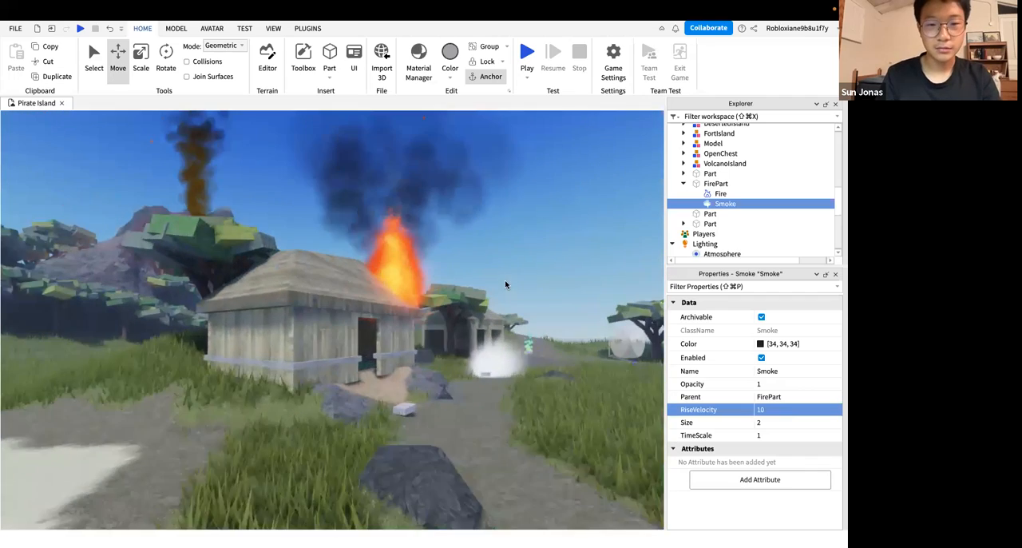
Set the roof Smoke's Size to 3 and its TimeScale to 0.85, checking the look from different distances
key(s)
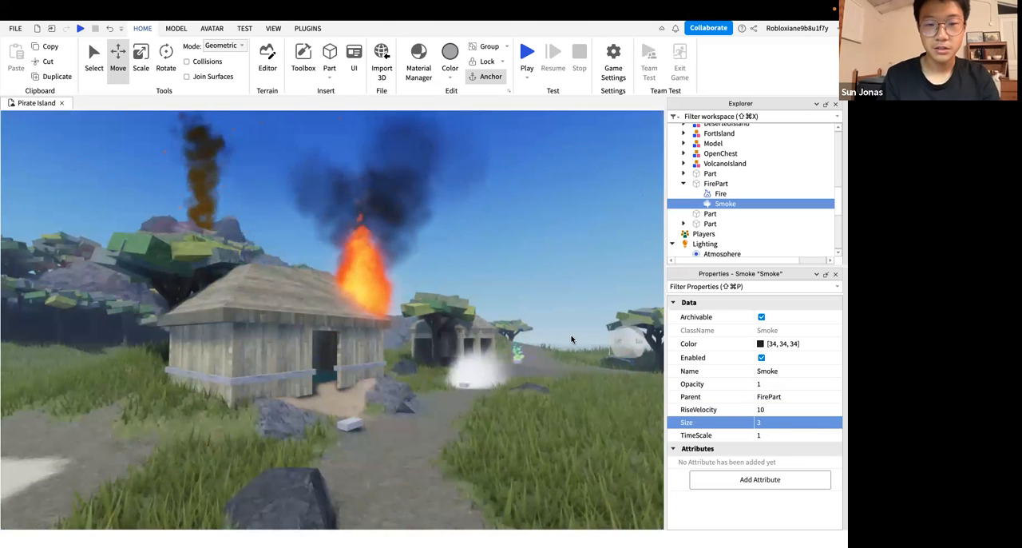
key(s)
right_drag(516, 239, 515, 239)
key(s)
key(w)
key(a)
key(w)
key(s)
key(d)
key(w)
key(w)
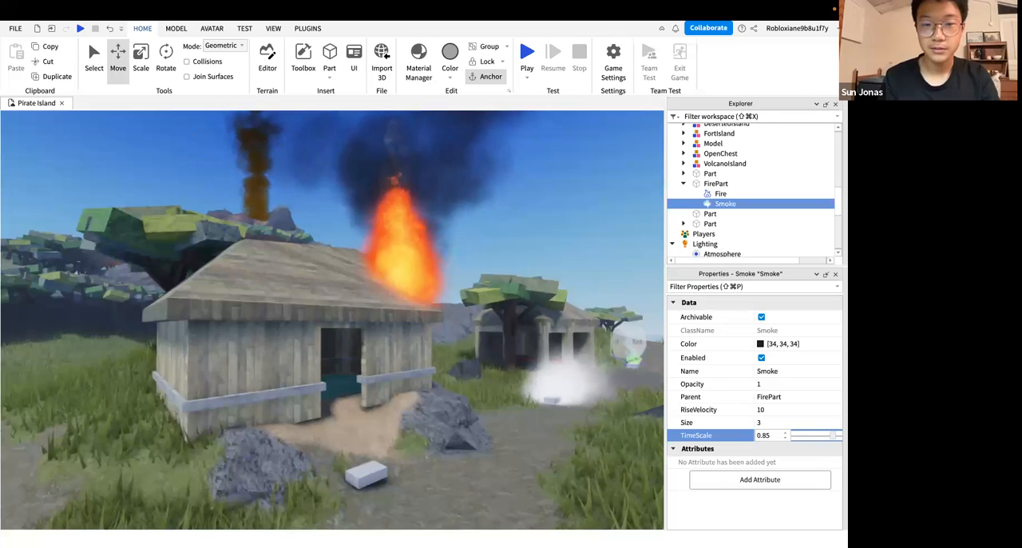
Examine the roof fire and smoke from close-up and far away, reviewing the Fire's properties as well
key(s)
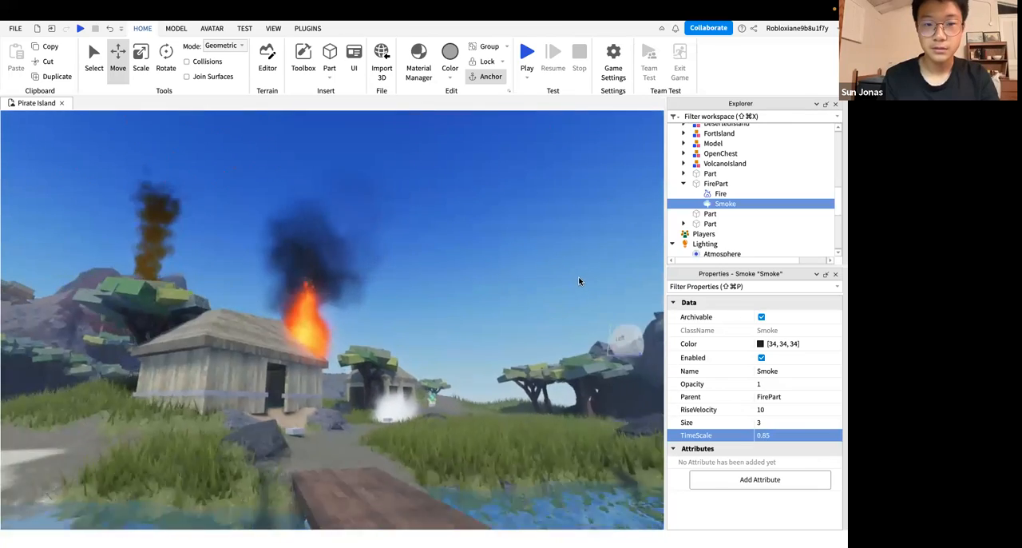
key(w)
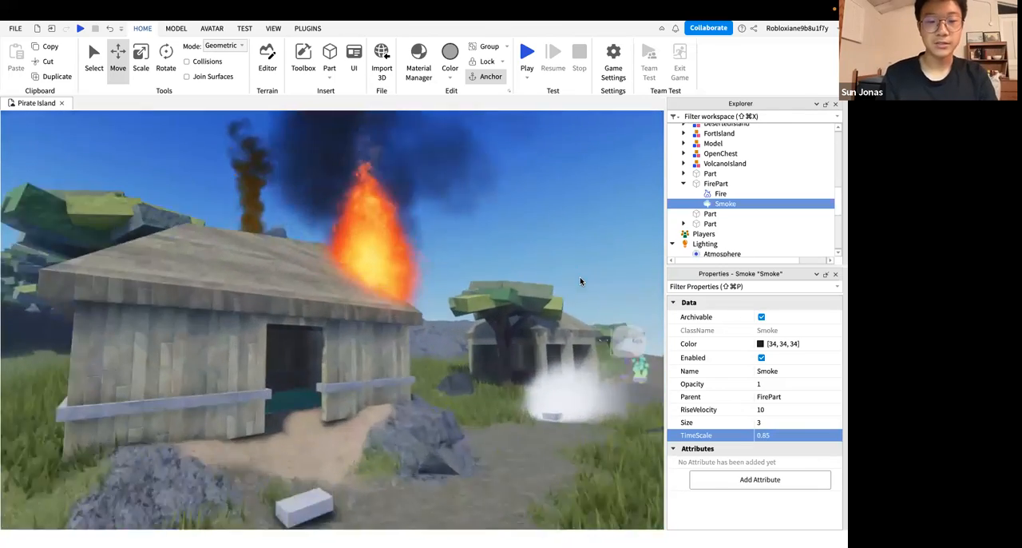
key(w)
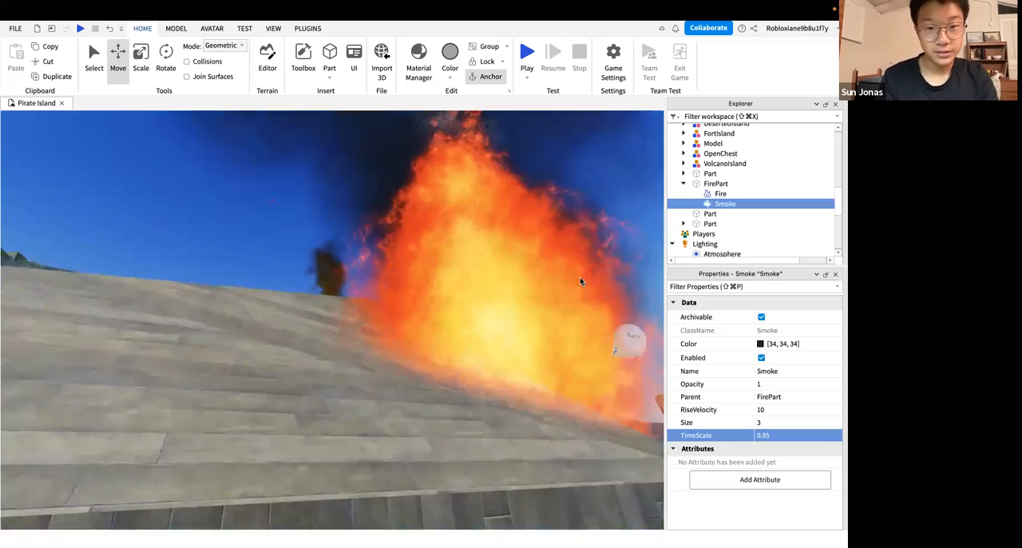
key(s)
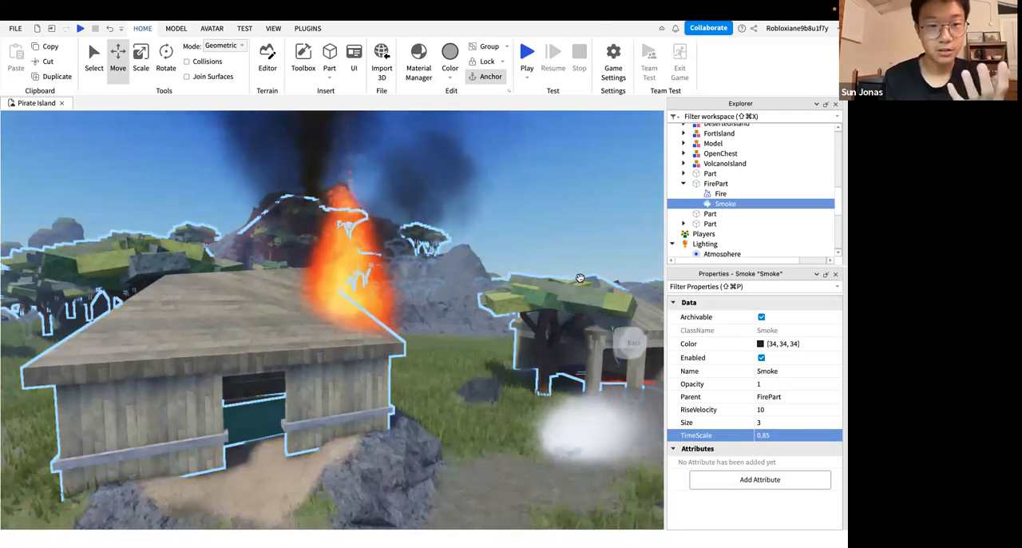
click(720, 194)
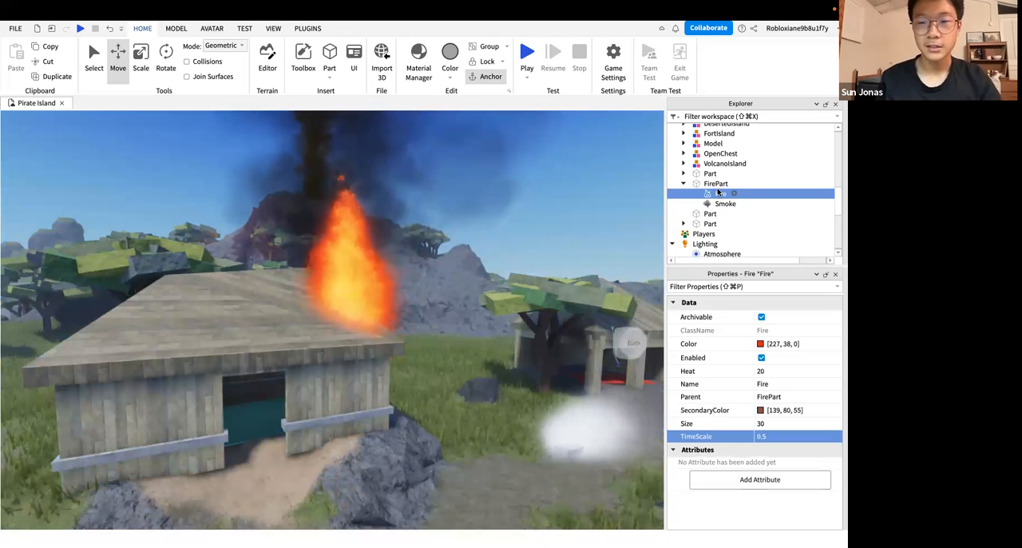
right_drag(424, 301, 416, 311)
key(s)
key(w)
key(d)
key(w)
key(s)
key(s)
key(w)
key(w)
key(w)
key(s)
key(w)
Move the white-smoke block along the path to an X position of 115.4
right_drag(306, 358, 306, 359)
click(307, 358)
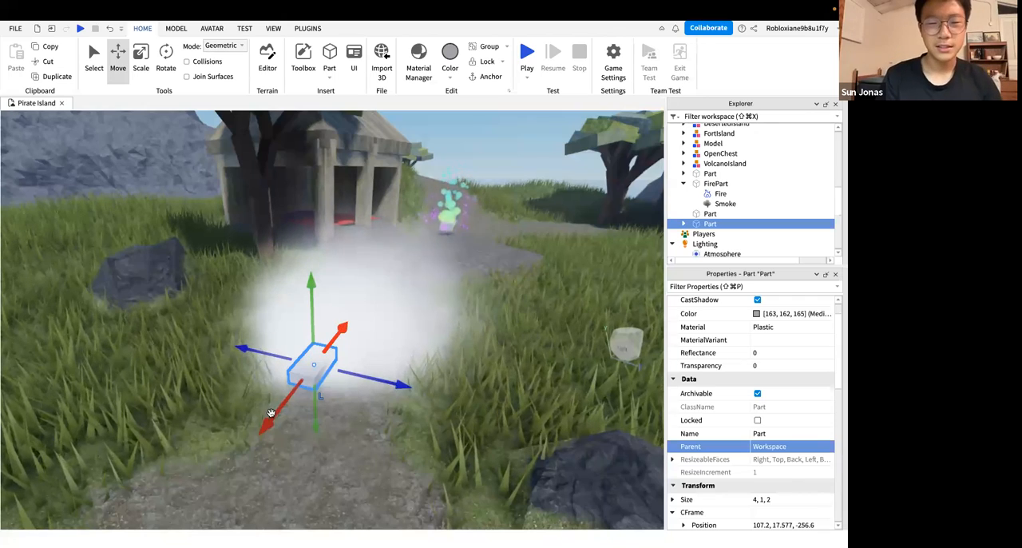
drag(420, 278, 403, 298)
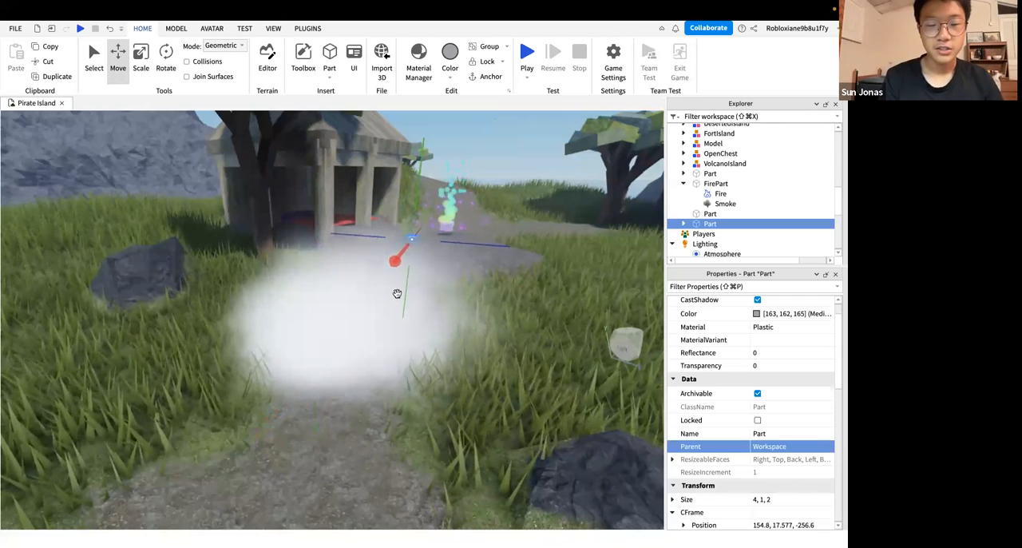
key(d)
right_drag(396, 297, 382, 339)
key(s)
drag(382, 339, 265, 338)
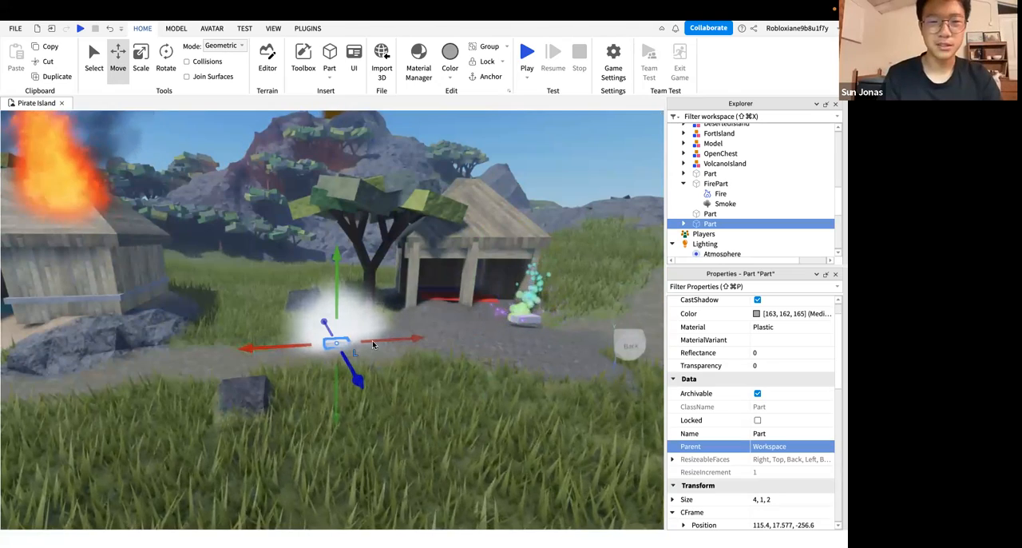
Examine the white smoke by the path, its Smoke properties, and the burning hut from several viewpoints
scroll(372, 344, up, 4)
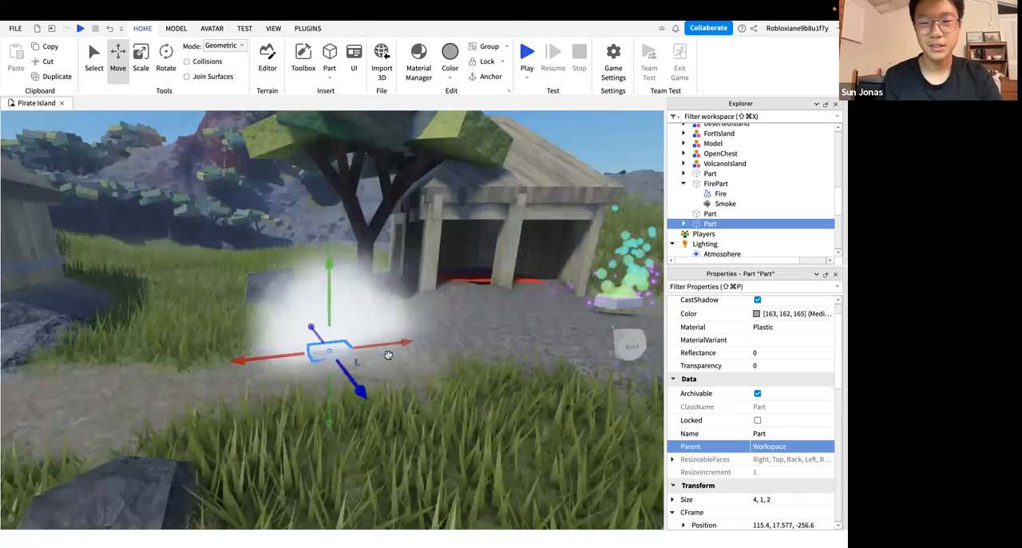
key(s)
key(a)
key(d)
key(a)
key(d)
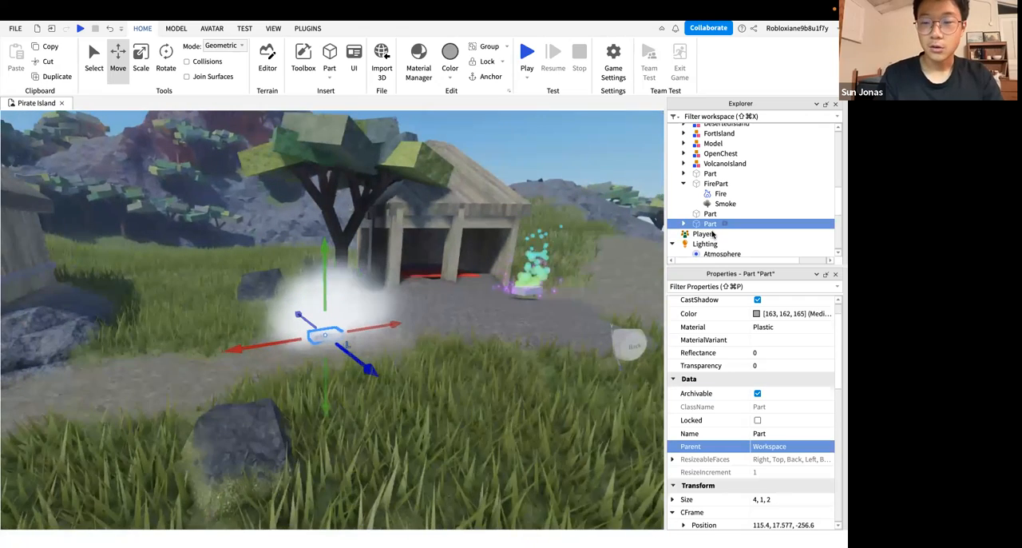
click(724, 233)
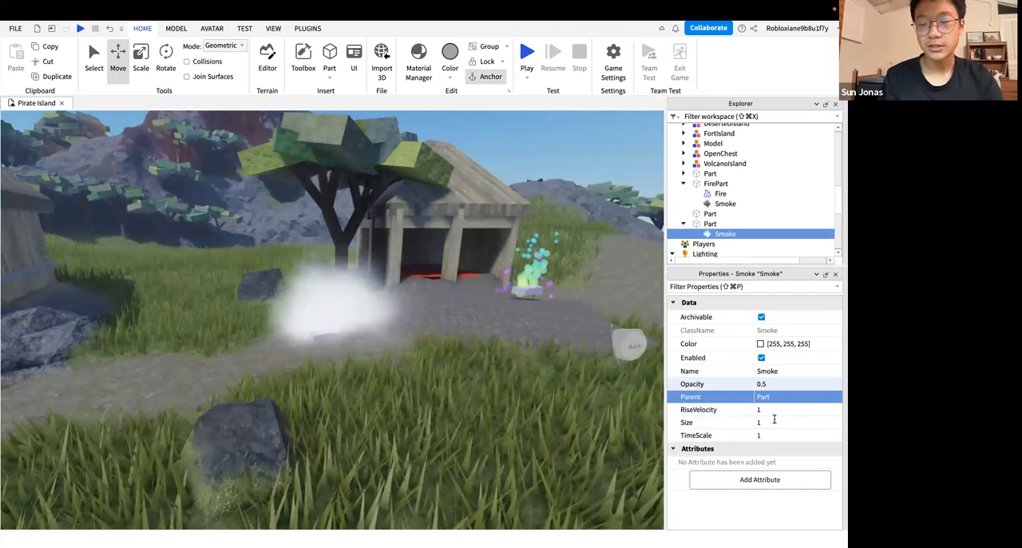
click(774, 418)
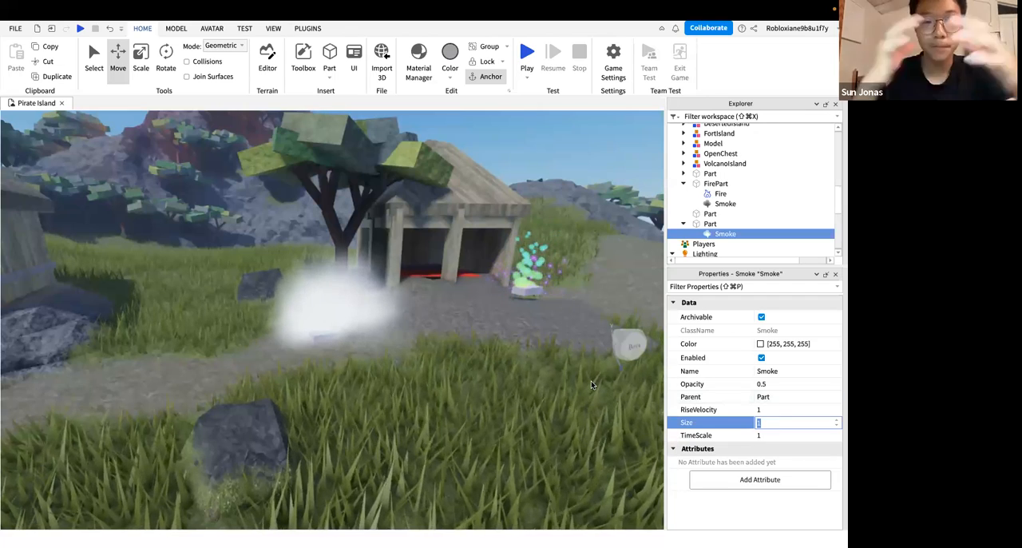
right_drag(444, 349, 443, 317)
scroll(444, 317, down, 3)
right_drag(396, 374, 391, 357)
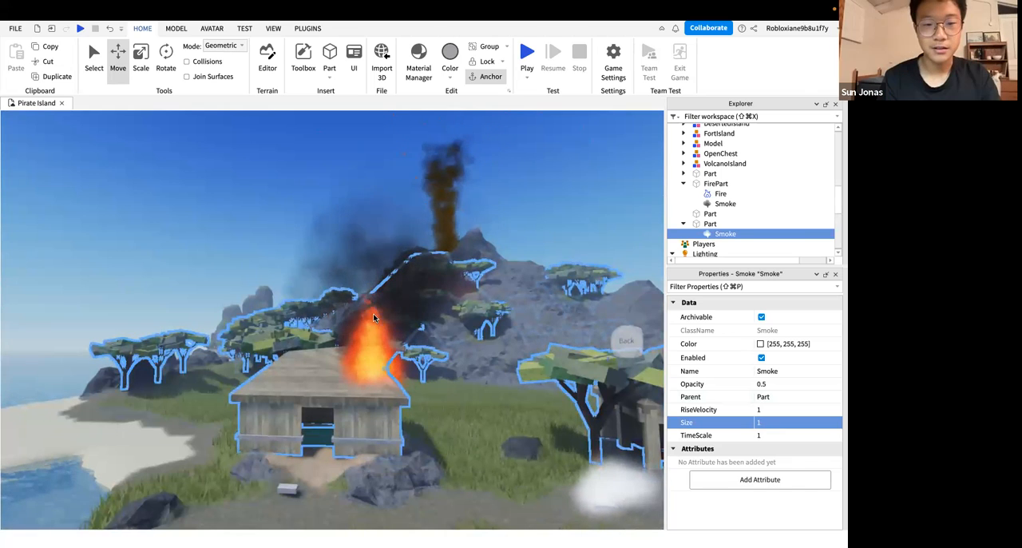
mouse_move(373, 315)
right_down()
mouse_move(378, 249)
mouse_move(387, 332)
mouse_move(375, 337)
right_up()
key(w)
key(w)
key(w)
Set the white Smoke's Size to 30 and inspect the cloud from near and far
click(375, 337)
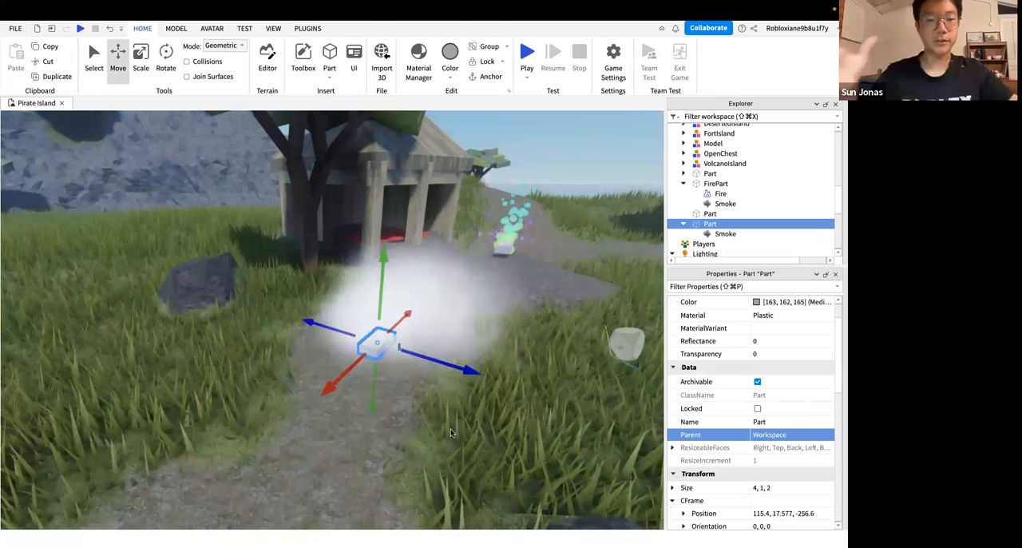
click(725, 234)
click(776, 421)
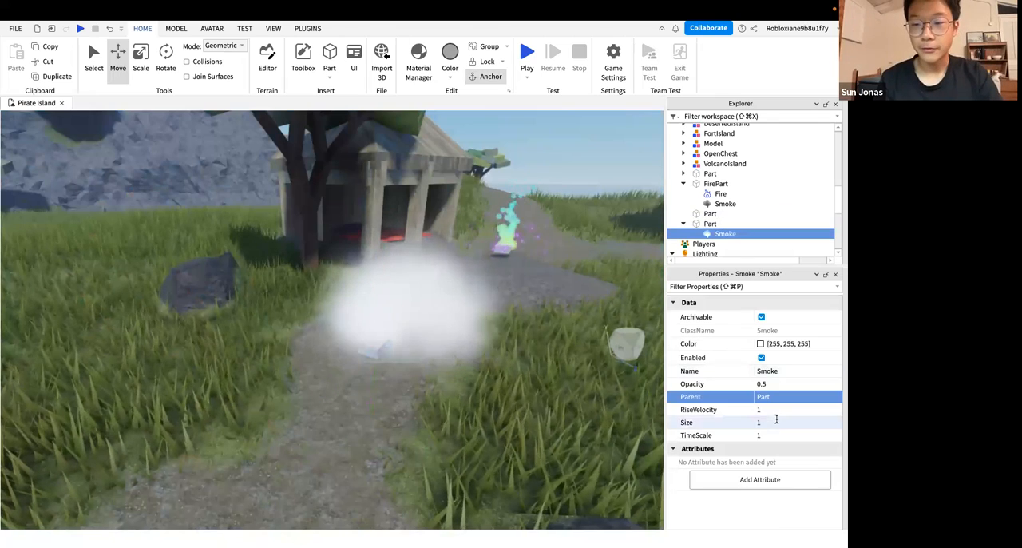
text(30)
key(Return)
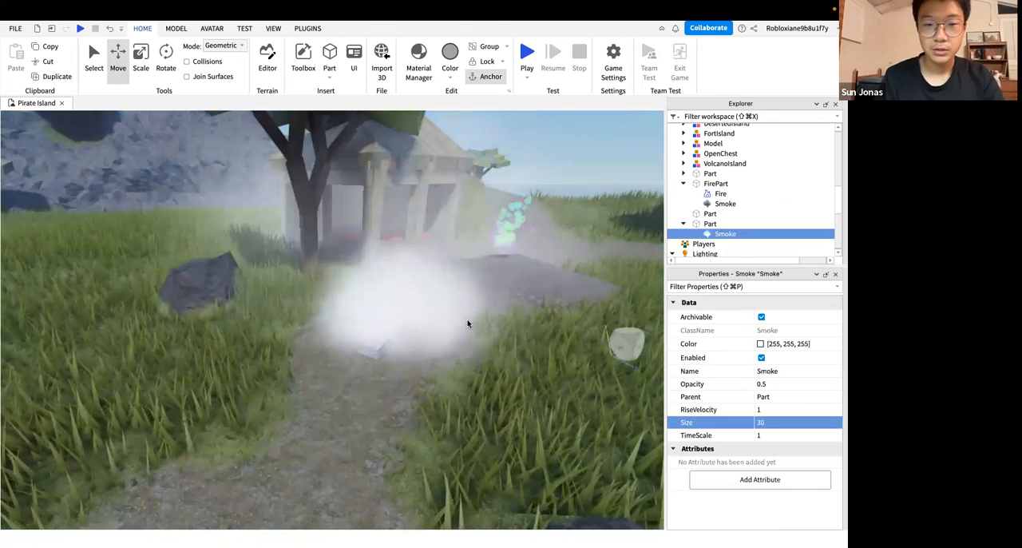
right_drag(468, 322, 467, 321)
scroll(466, 324, down, 5)
scroll(466, 323, up, 5)
scroll(466, 324, down, 5)
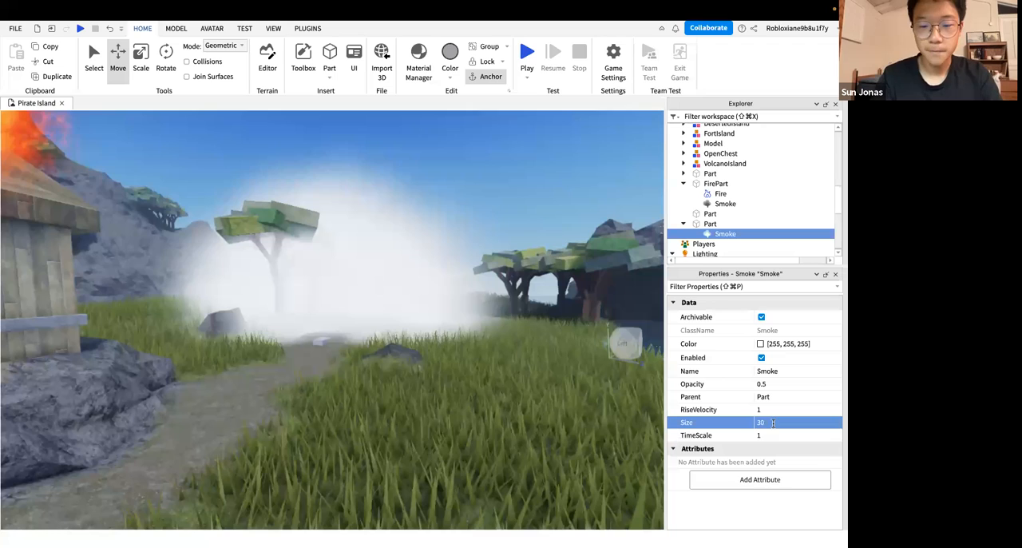
Set the white Smoke's Size to 100
text(100)
key(Return)
right_drag(452, 370, 452, 371)
Examine the enlarged white smoke cloud from far away, from inside it and from above the shore
scroll(452, 369, down, 5)
scroll(453, 370, down, 5)
scroll(452, 371, down, 5)
scroll(453, 371, up, 5)
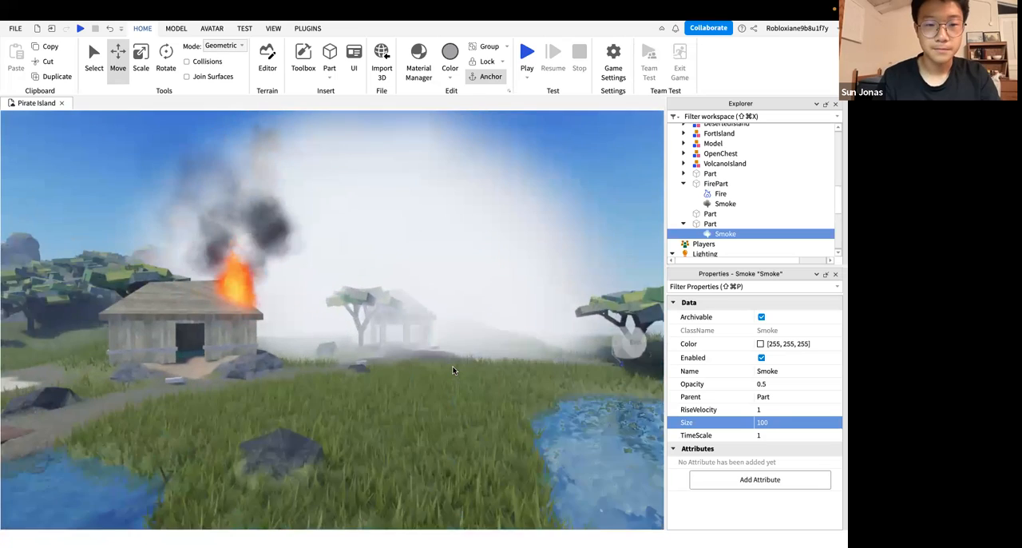
scroll(453, 371, up, 2)
scroll(453, 370, up, 8)
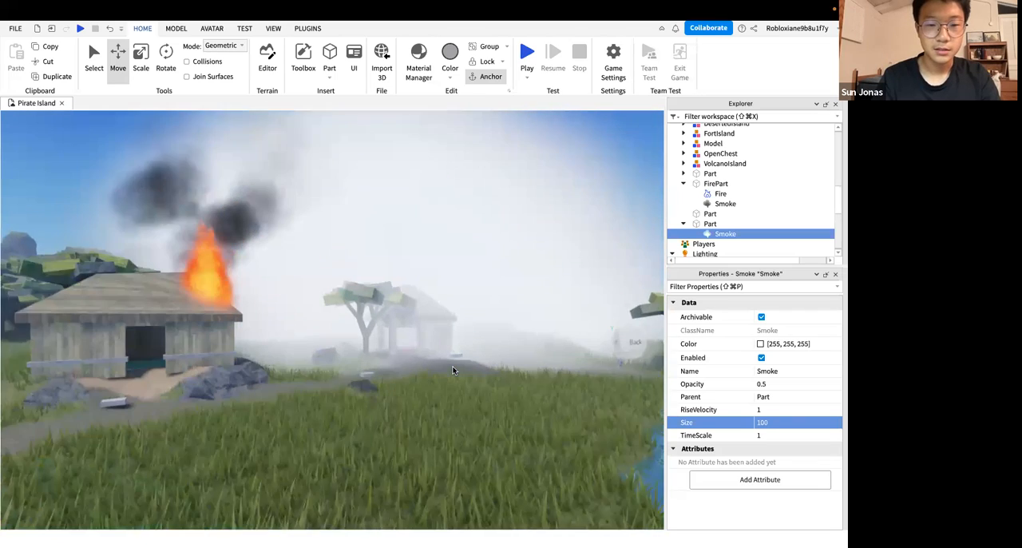
scroll(560, 375, up, 3)
scroll(544, 374, down, 5)
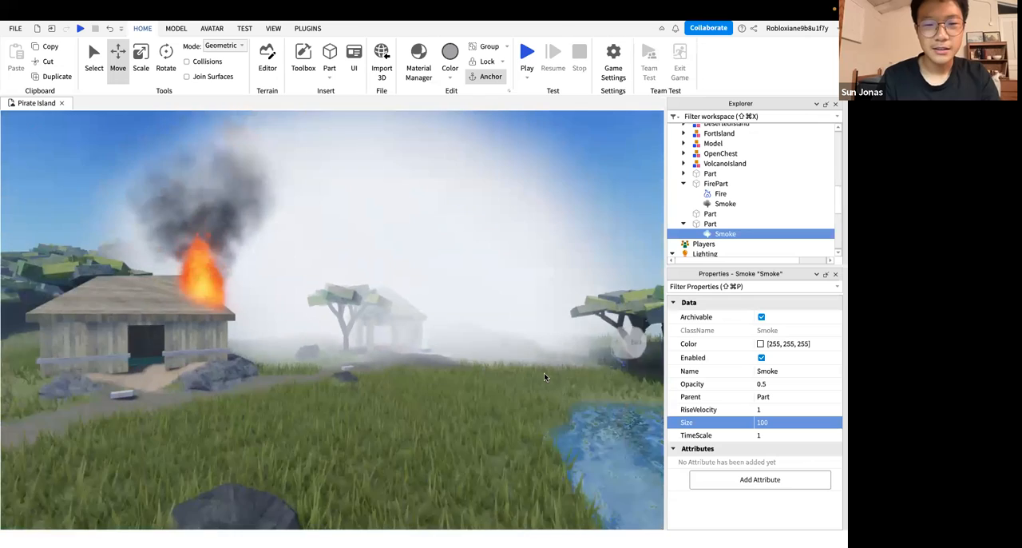
scroll(544, 373, up, 4)
scroll(544, 374, up, 10)
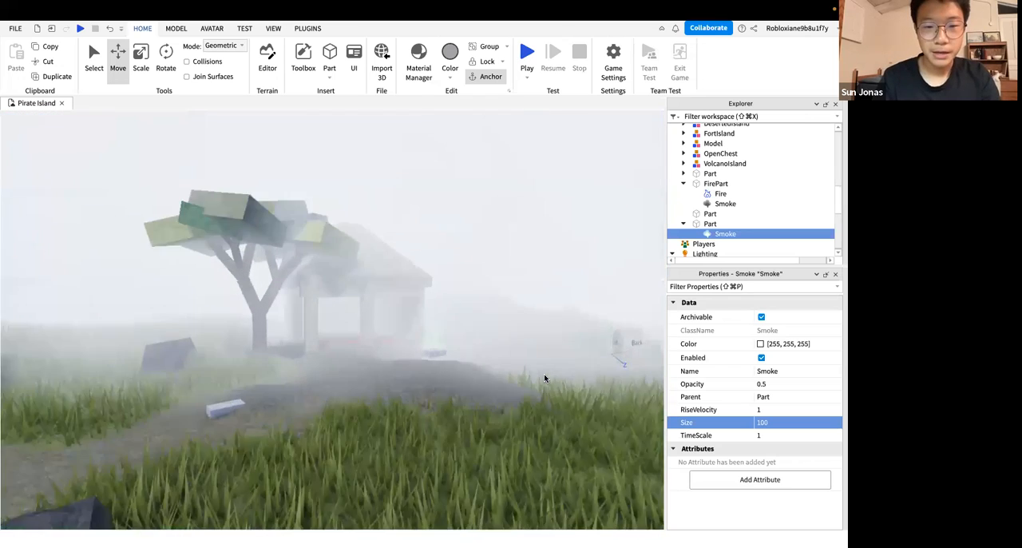
scroll(544, 374, up, 10)
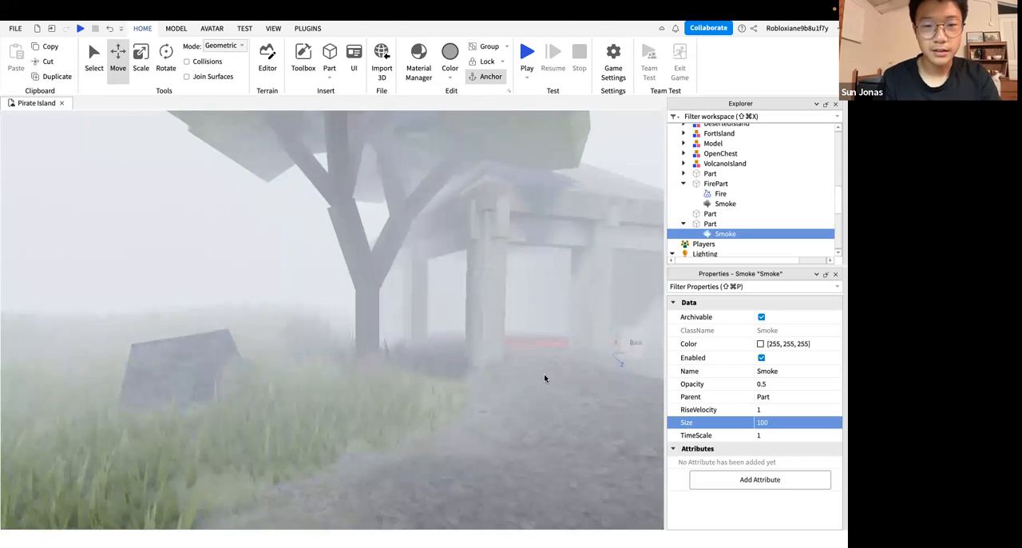
scroll(544, 378, up, 5)
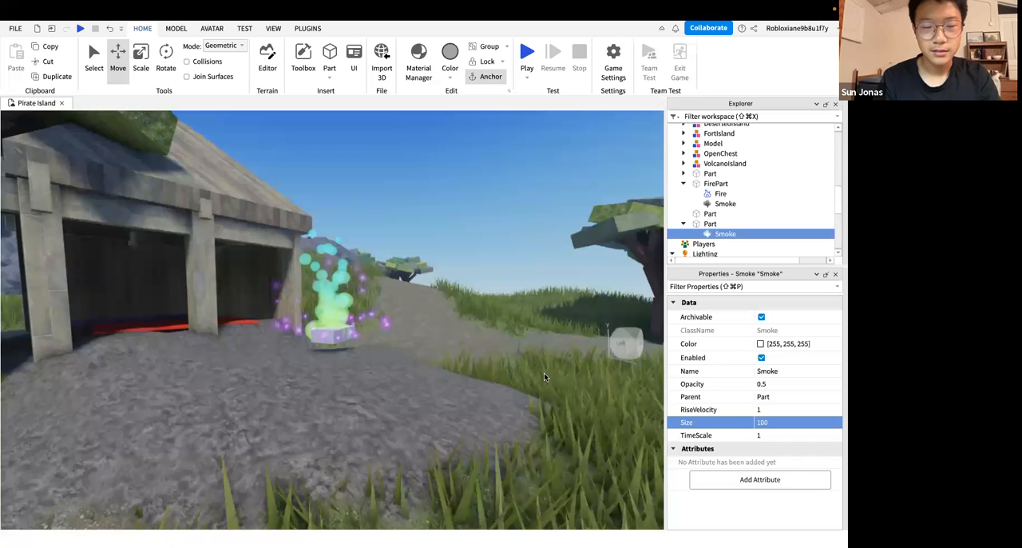
scroll(544, 378, down, 10)
scroll(544, 378, down, 10)
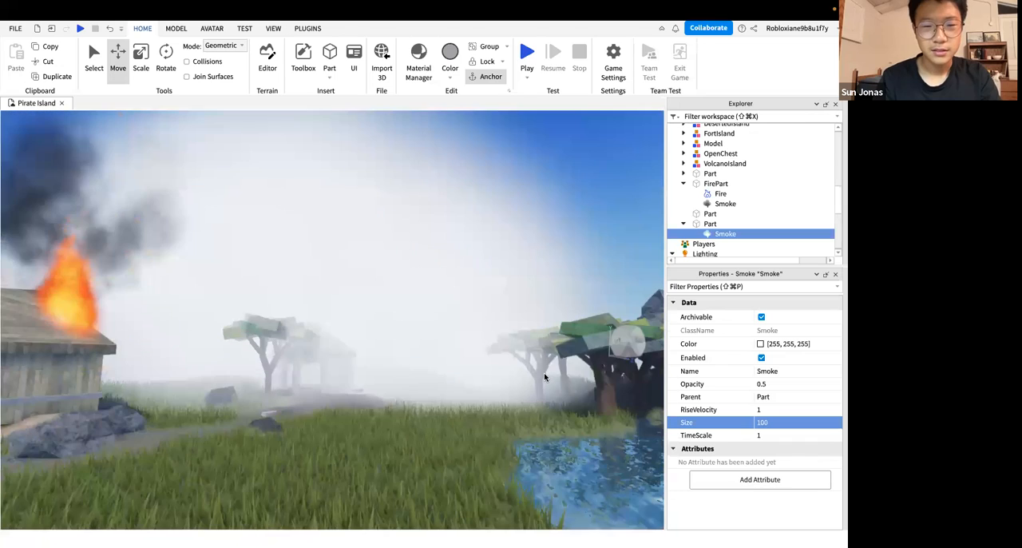
scroll(544, 378, up, 3)
scroll(545, 378, up, 4)
right_drag(545, 378, 519, 430)
scroll(519, 434, down, 8)
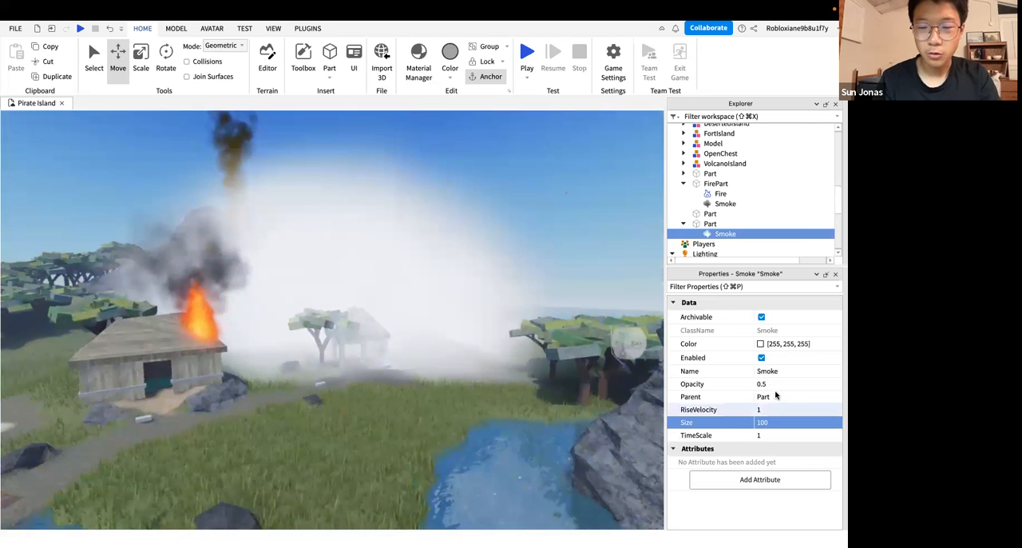
Try an Opacity of 0.3 on the white Smoke, settle on 0.2, and inspect the fog up close
click(798, 387)
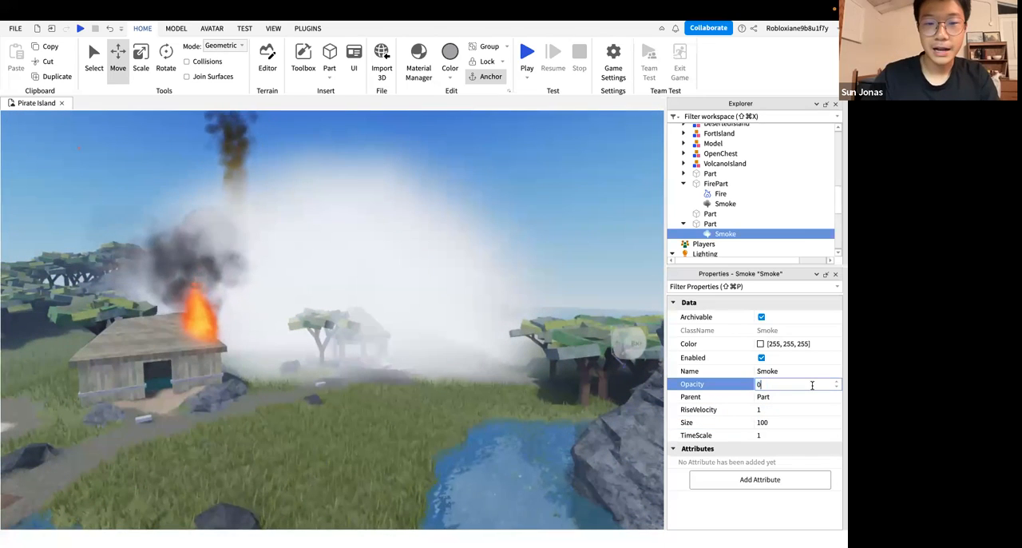
key(Return)
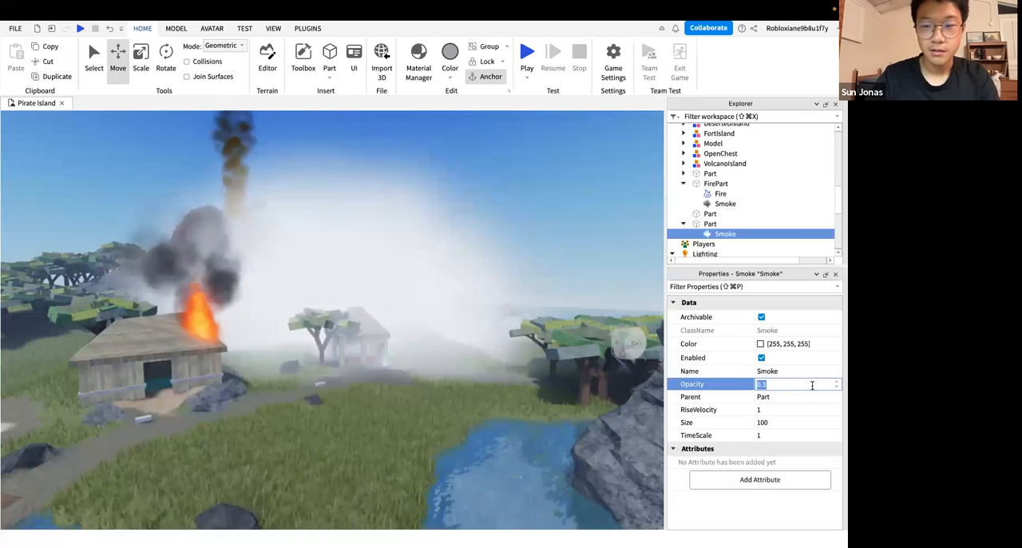
key(Return)
right_drag(477, 358, 477, 357)
key(w)
Examine the white fog around the open hut from close up, from the path beside it and from above the grass
key(w)
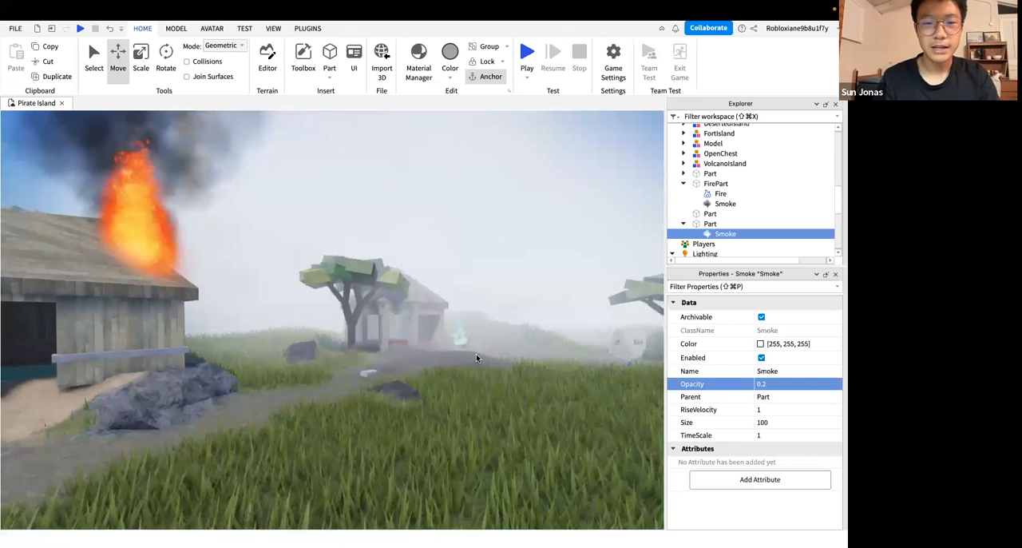
key(s)
key(w)
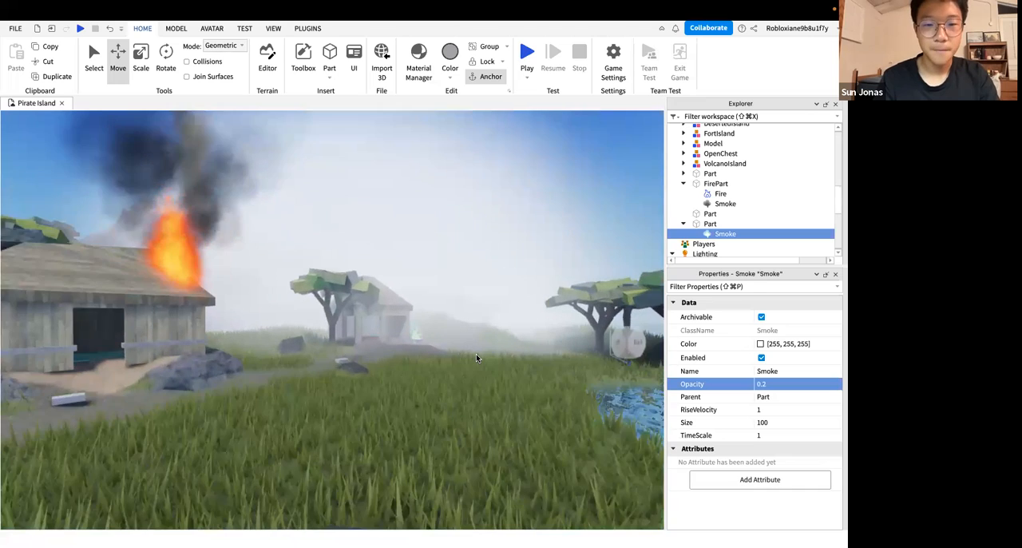
key(w)
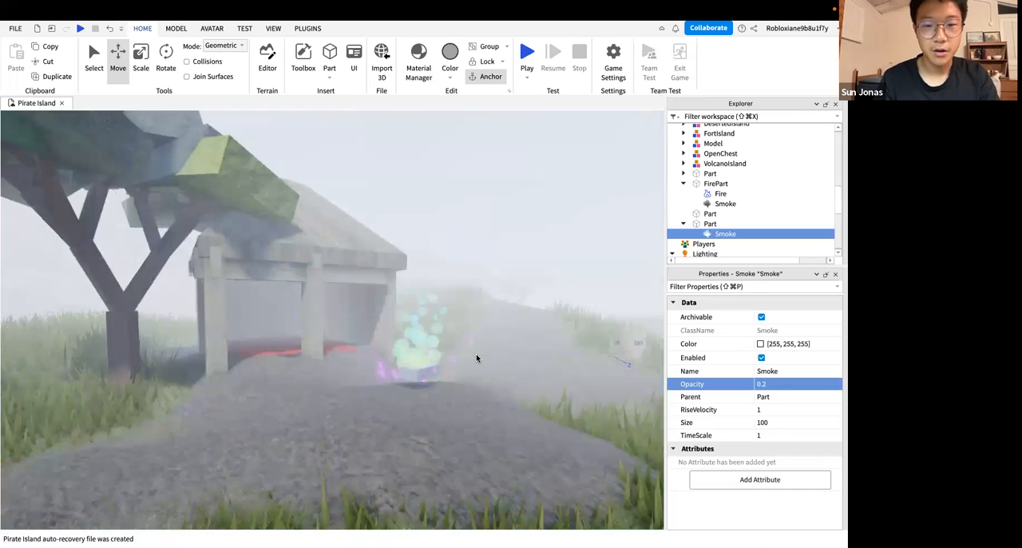
right_drag(477, 358, 477, 358)
key(w)
key(s)
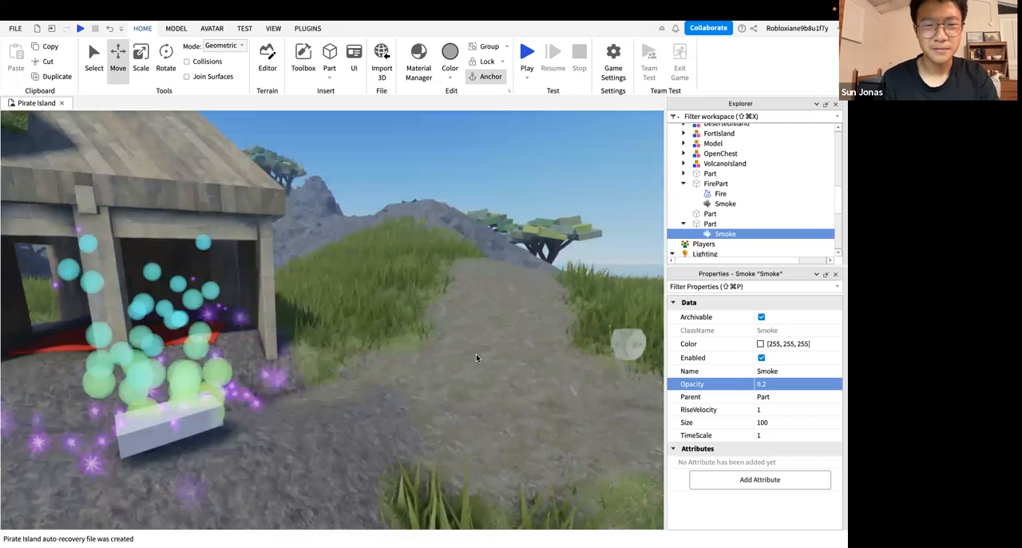
key(s)
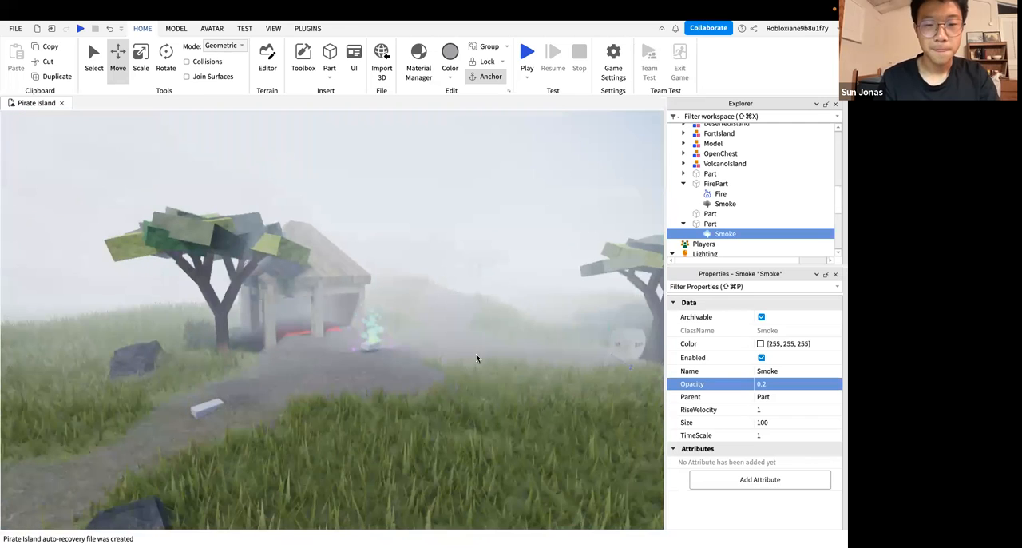
key(w)
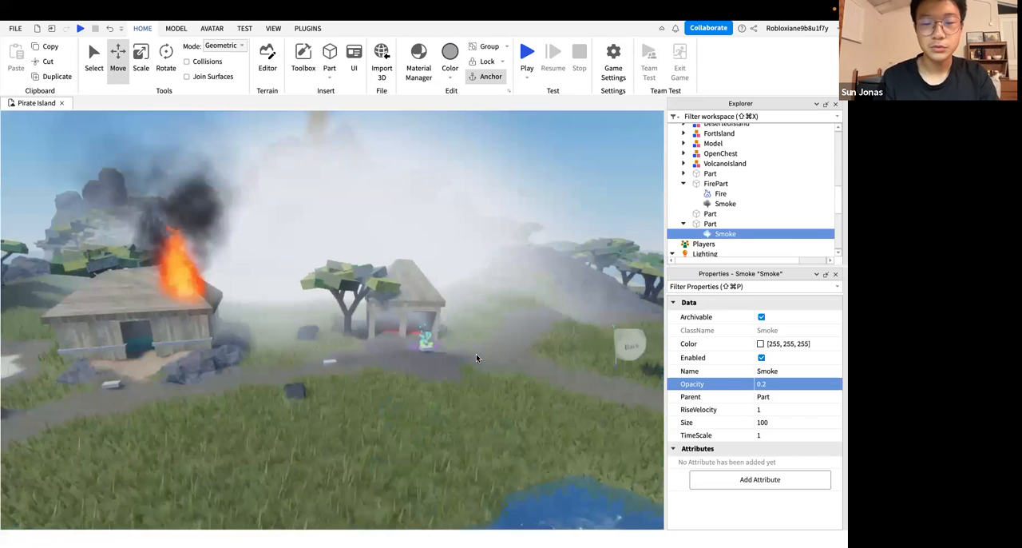
key(d)
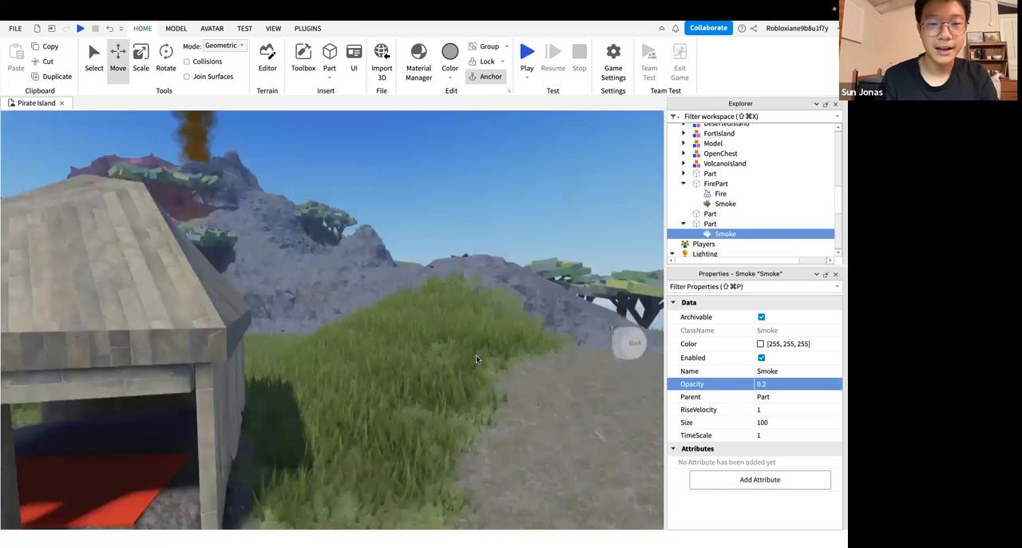
key(s)
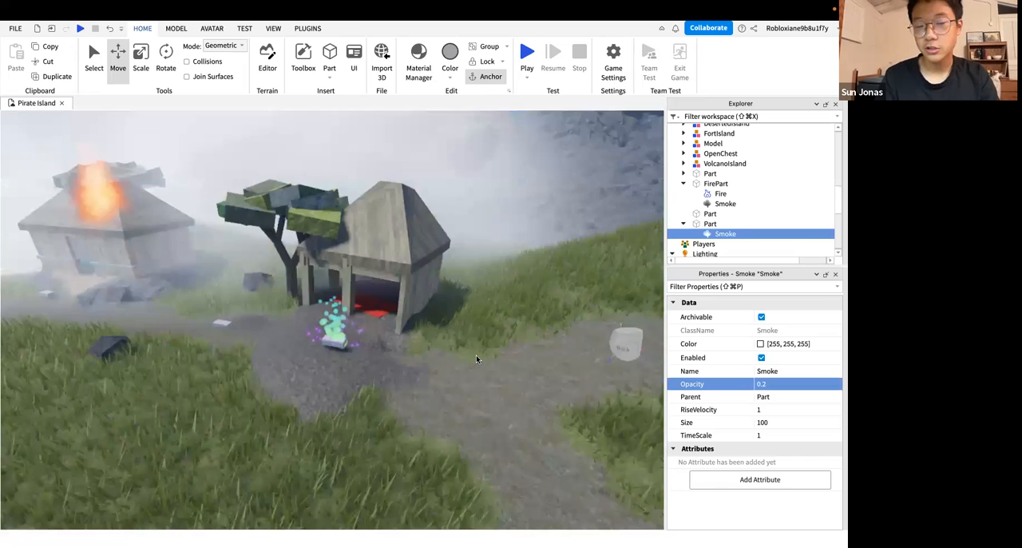
key(s)
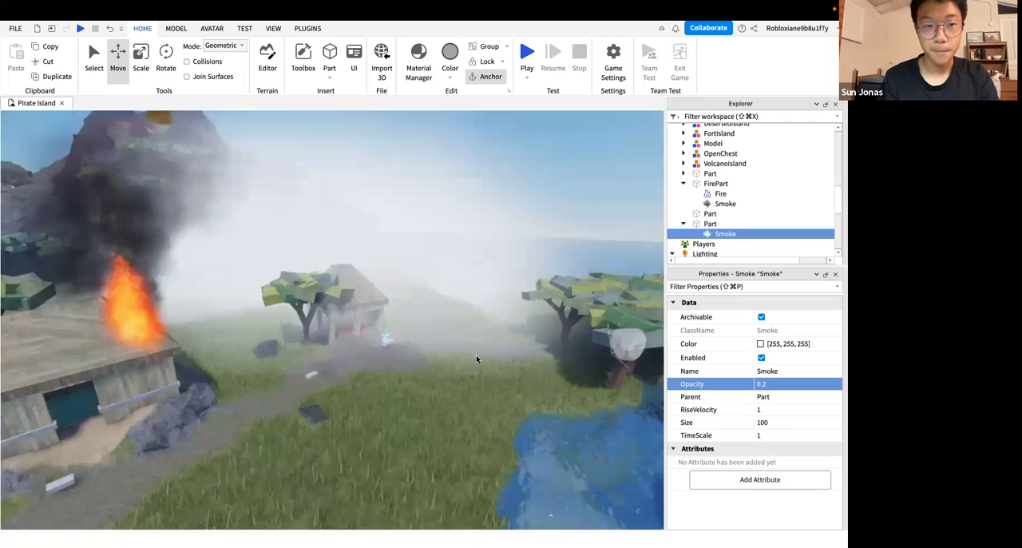
key(w)
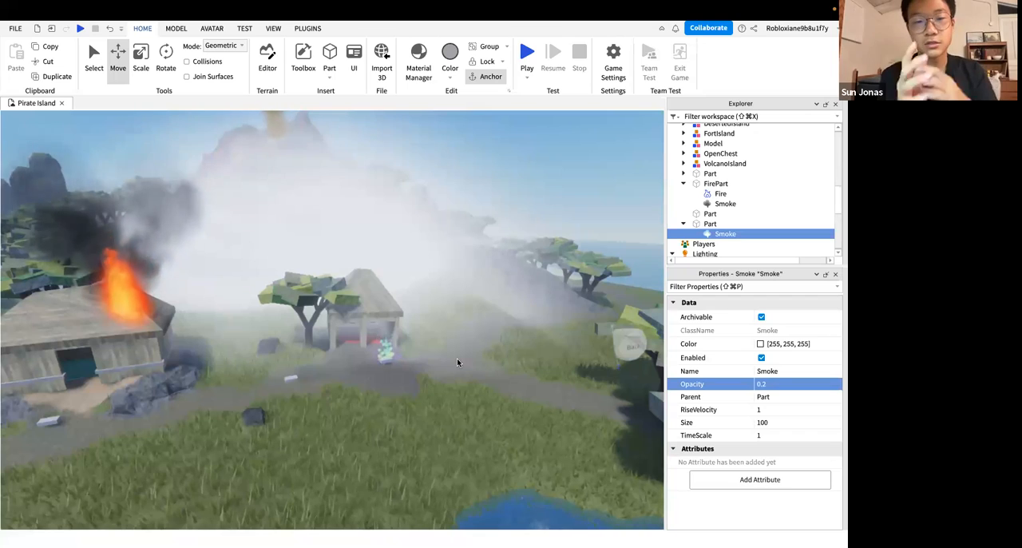
Compare how the white fog looks from inside the cloud and from outside it near the shore
right_drag(457, 358, 458, 363)
key(w)
key(s)
key(w)
key(w)
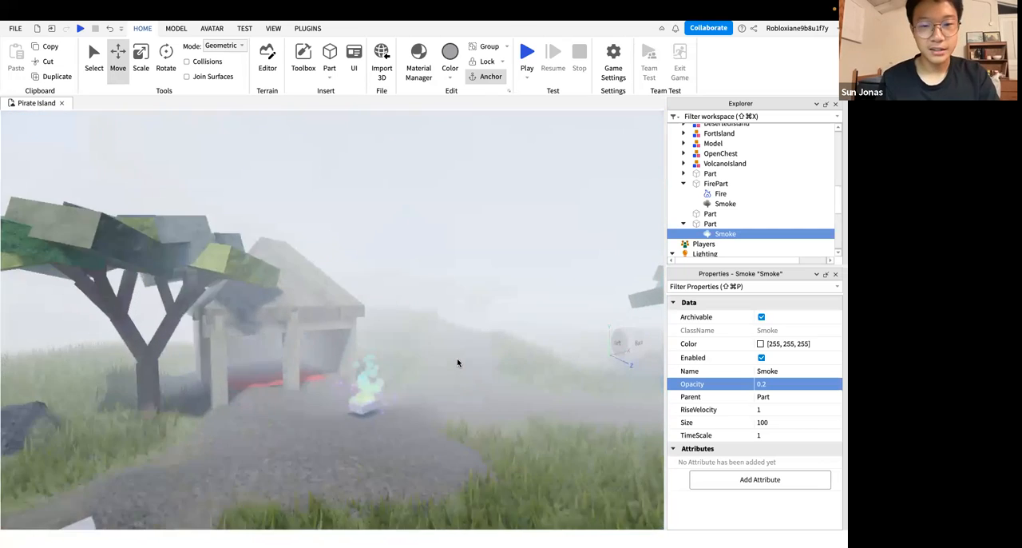
key(s)
right_drag(449, 363, 450, 364)
key(s)
right_drag(449, 307, 448, 307)
key(w)
key(w)
key(s)
key(w)
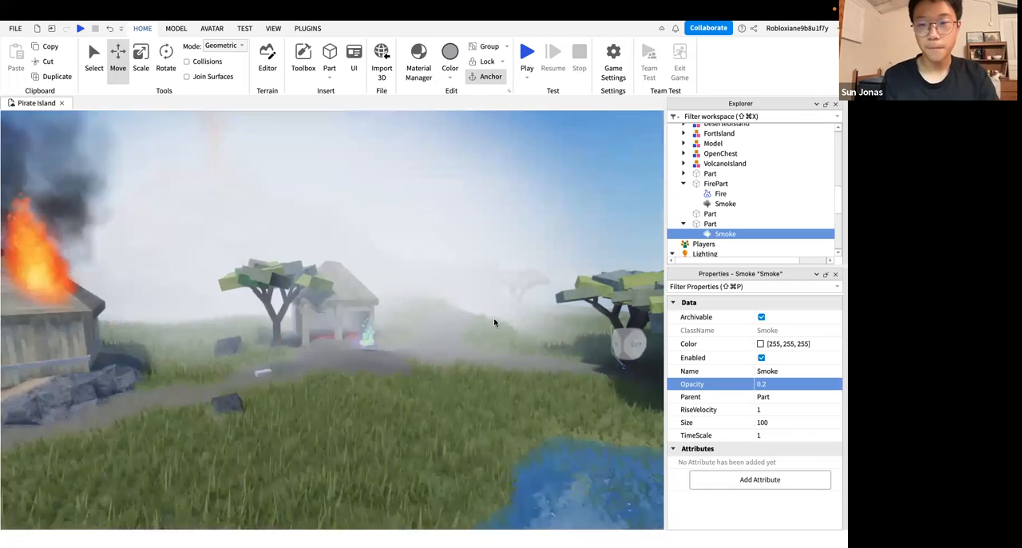
key(s)
key(w)
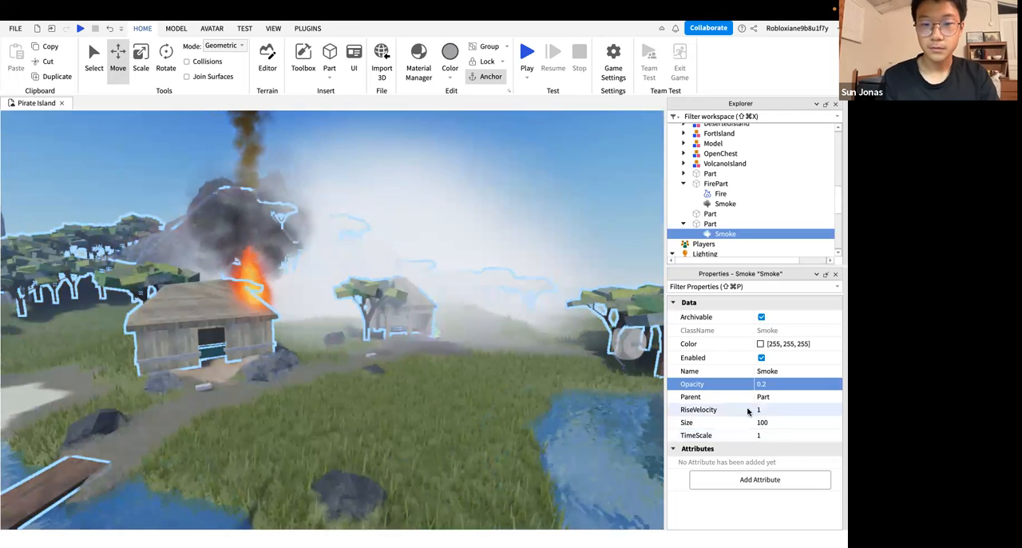
key(d)
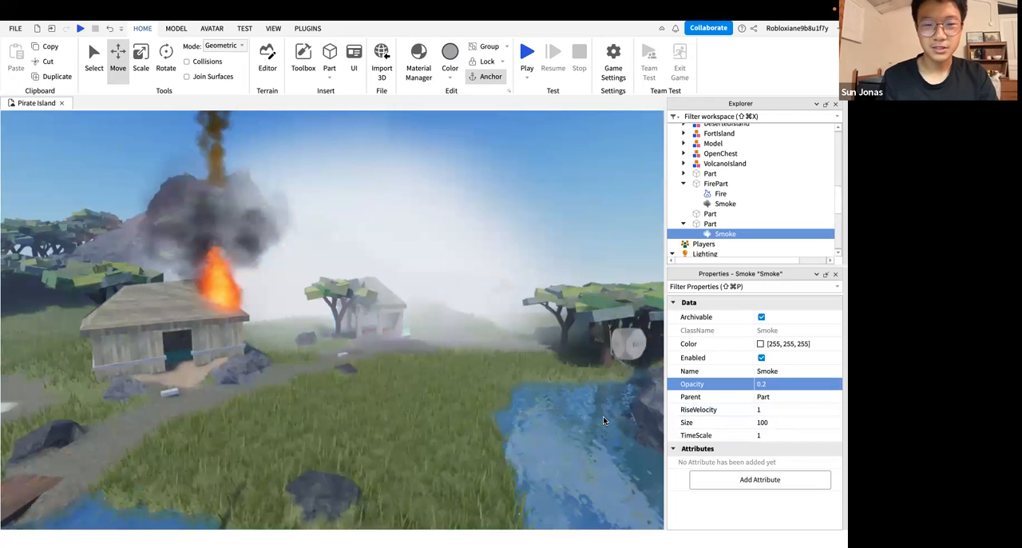
key(d)
key(d)
Select the part holding the white Smoke and move it sideways, away from the open hut
right_drag(465, 343, 464, 343)
right_drag(648, 207, 698, 221)
key(w)
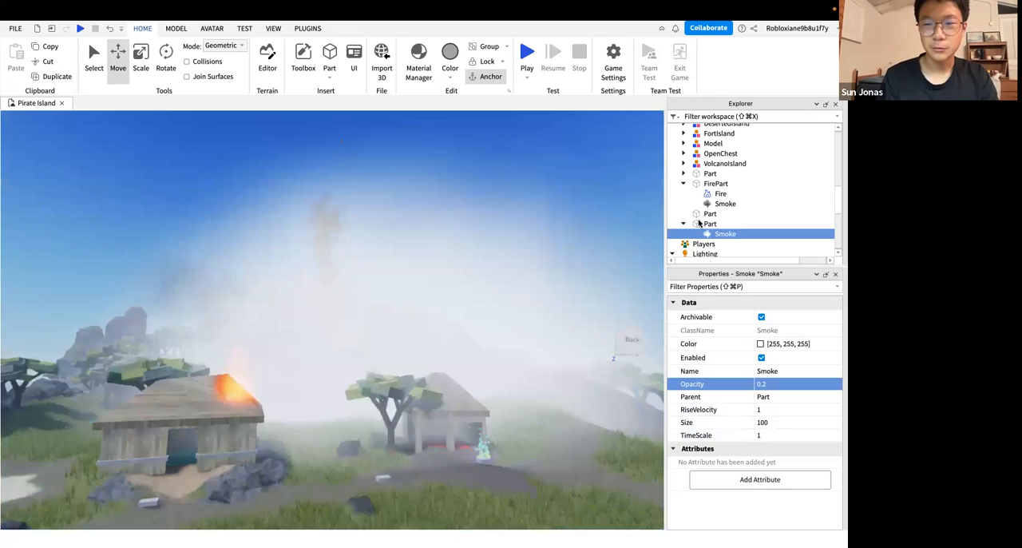
right_drag(361, 402, 365, 385)
key(s)
click(321, 386)
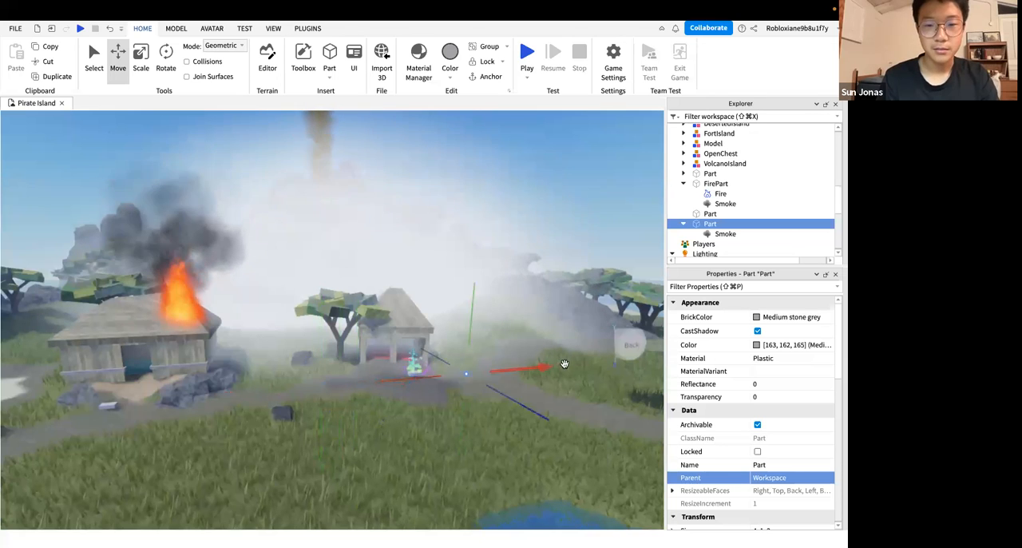
drag(565, 364, 620, 361)
right_drag(420, 408, 414, 405)
key(w)
key(s)
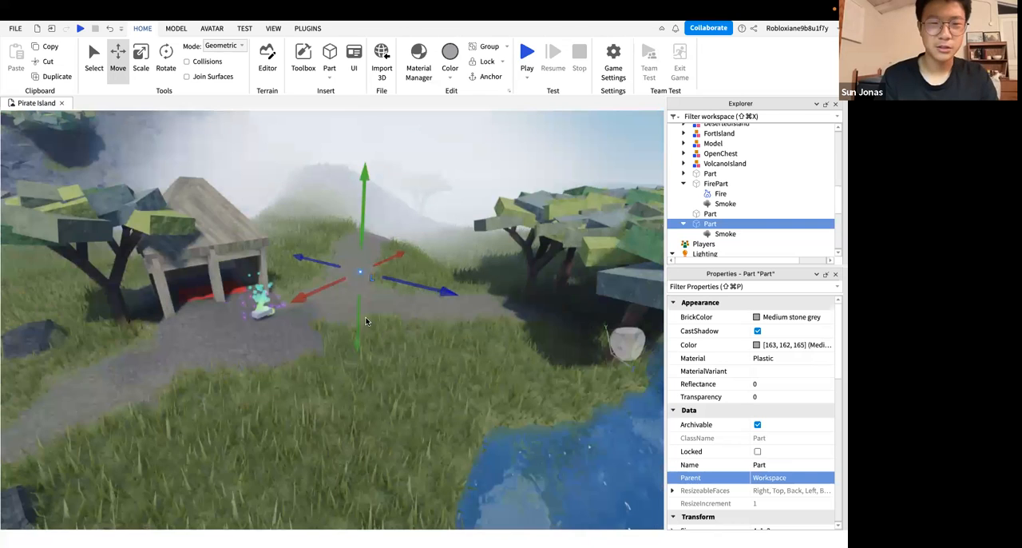
Move the white Smoke's part back beyond the open hut towards the volcano and raise it above the ground
key(s)
drag(407, 285, 293, 231)
right_drag(367, 307, 366, 310)
key(a)
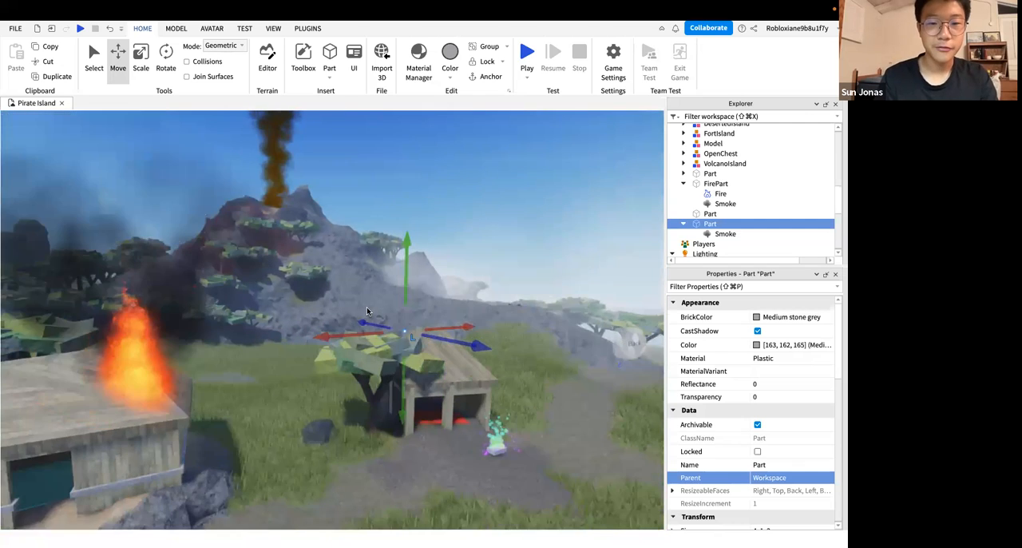
key(s)
key(w)
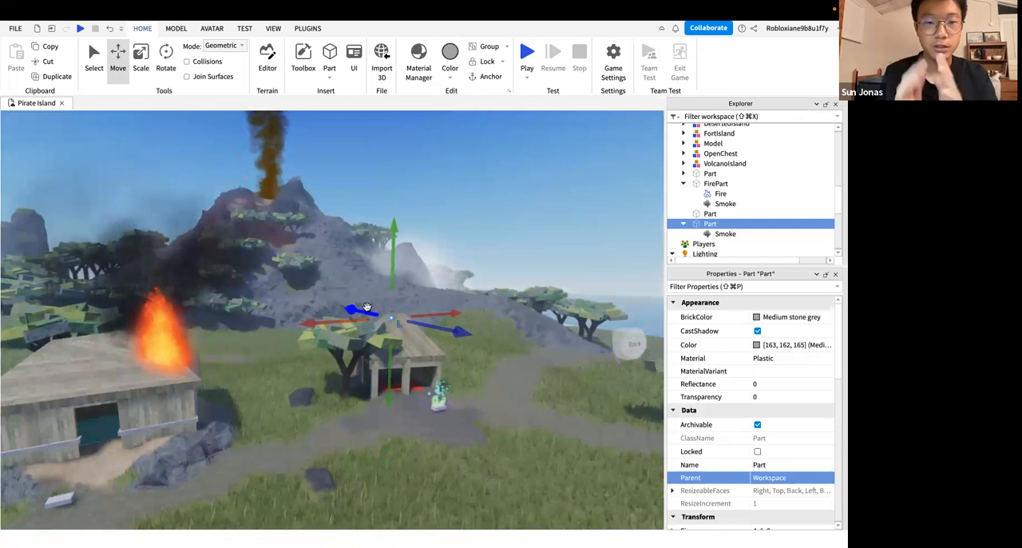
drag(351, 317, 271, 321)
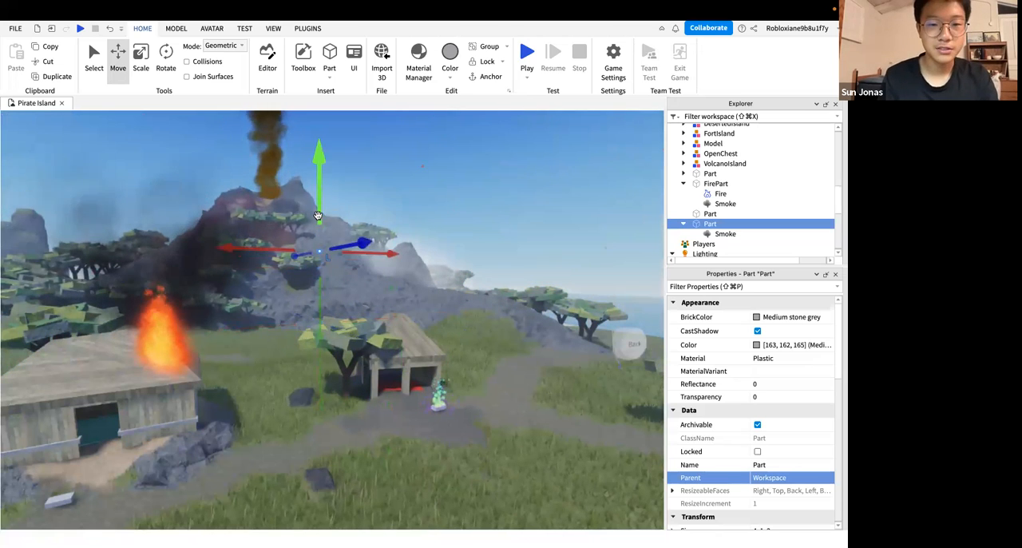
right_drag(452, 217, 451, 217)
key(w)
key(s)
key(s)
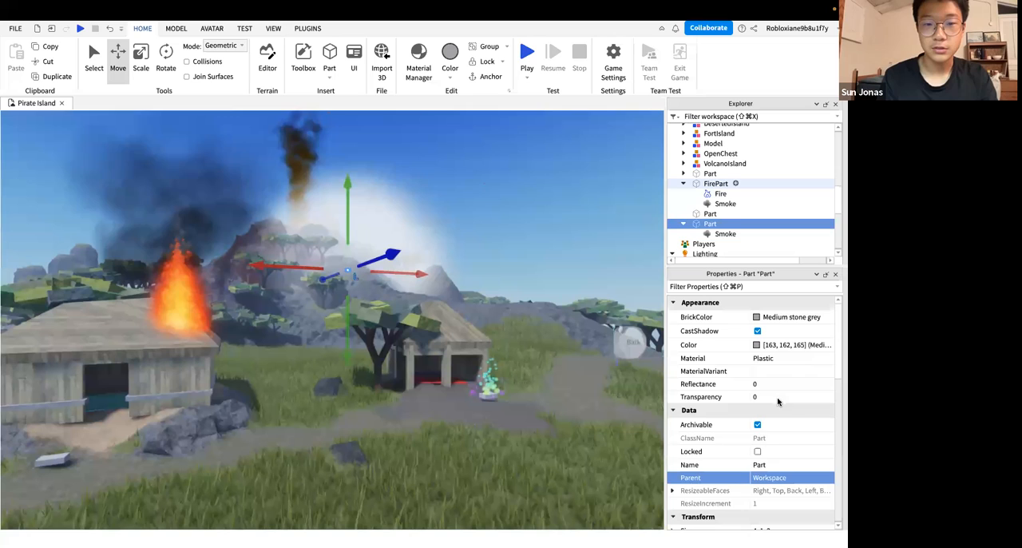
Try an Opacity of 0.3 on the white Smoke, leaving its Size at 100
click(777, 411)
click(776, 422)
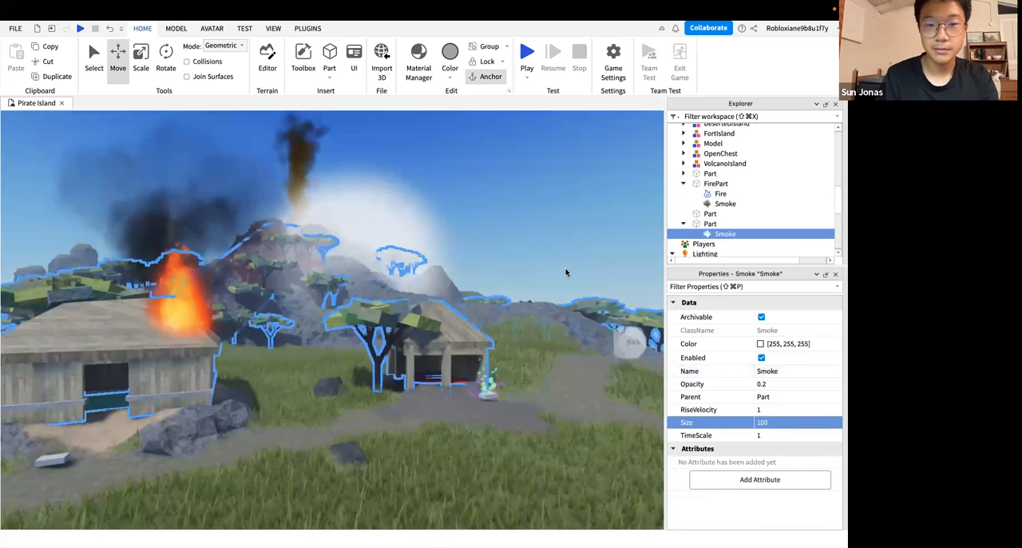
key(w)
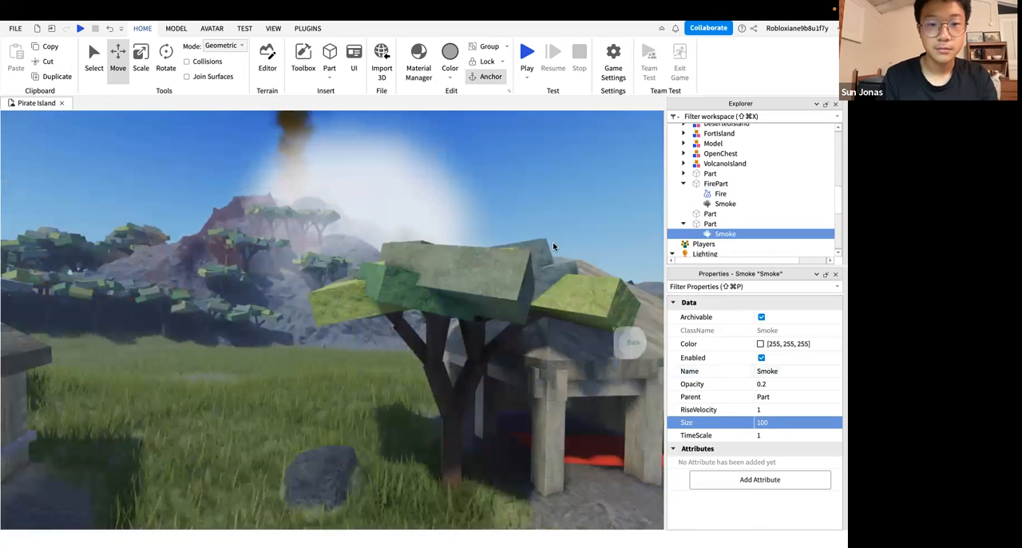
key(s)
click(708, 225)
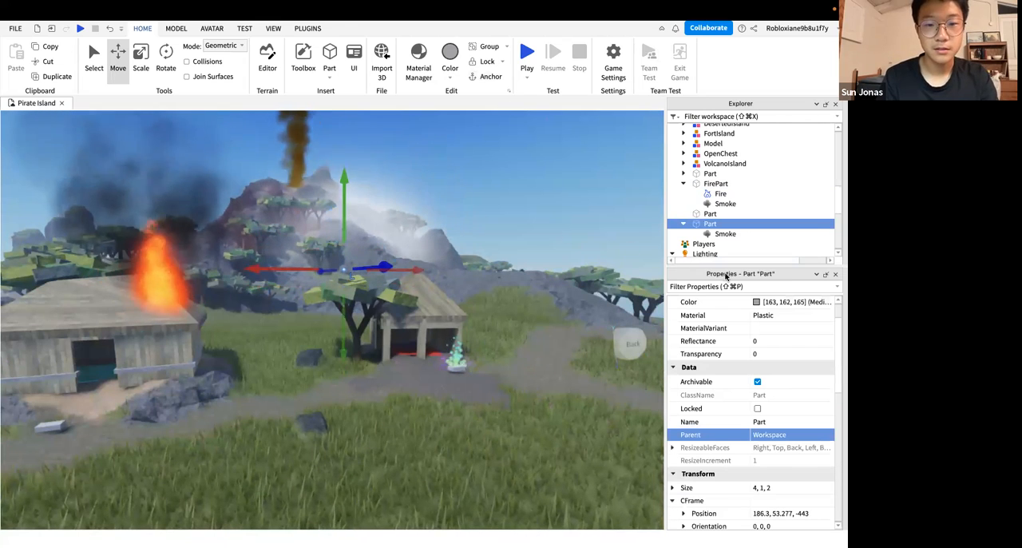
click(725, 233)
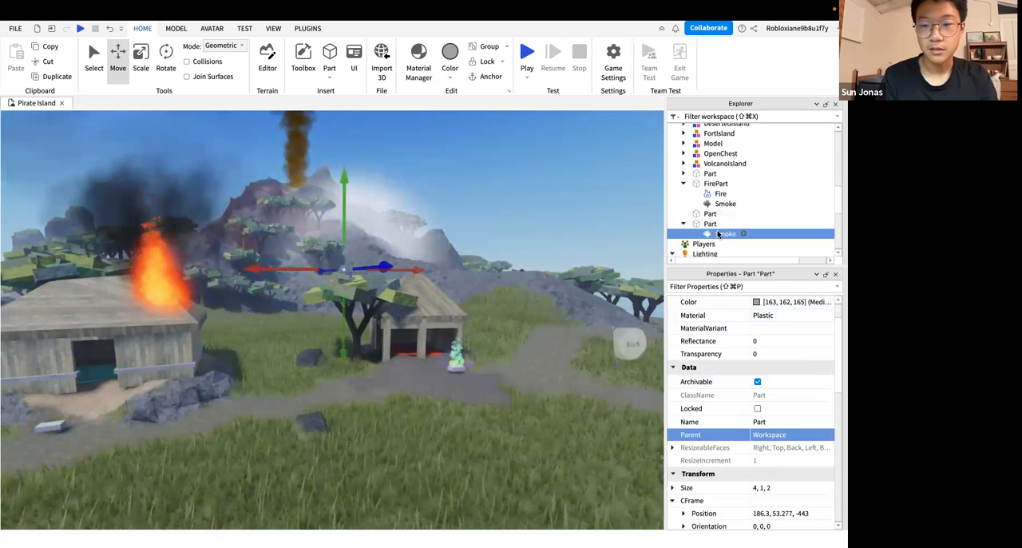
click(786, 383)
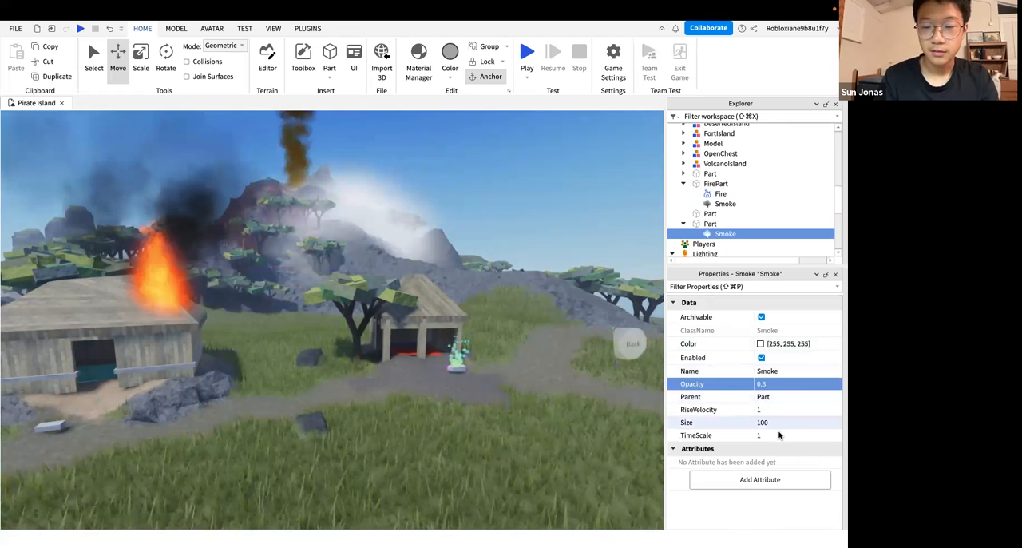
click(757, 409)
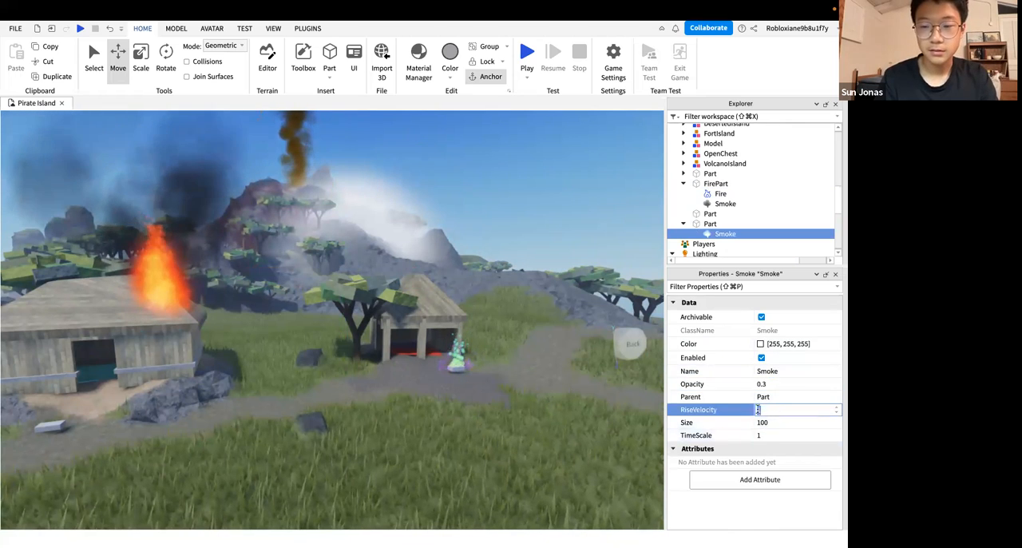
click(510, 195)
Inspect the white smoke in front of the volcano from ground level between the two huts and from above
right_drag(510, 195, 532, 194)
key(w)
key(w)
key(w)
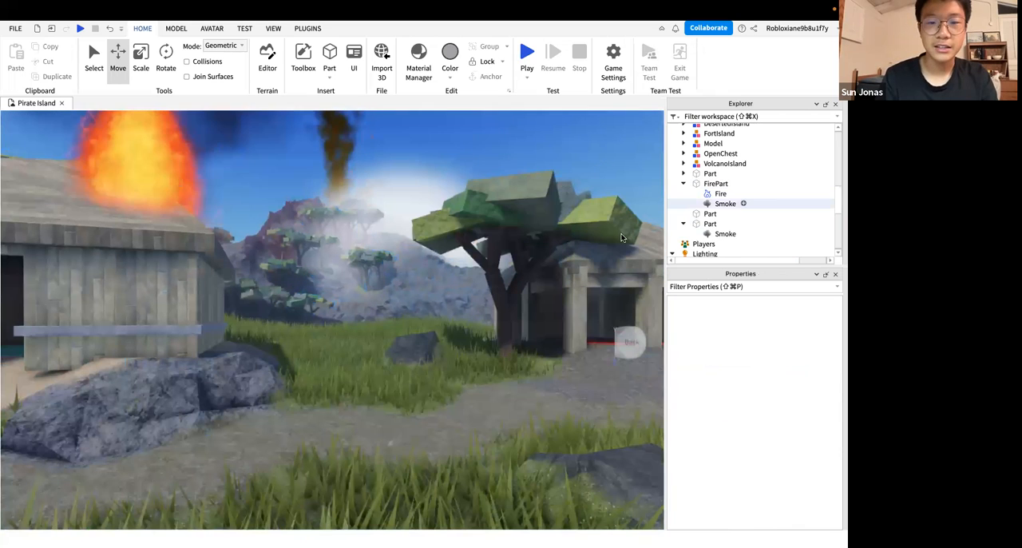
right_drag(390, 261, 389, 262)
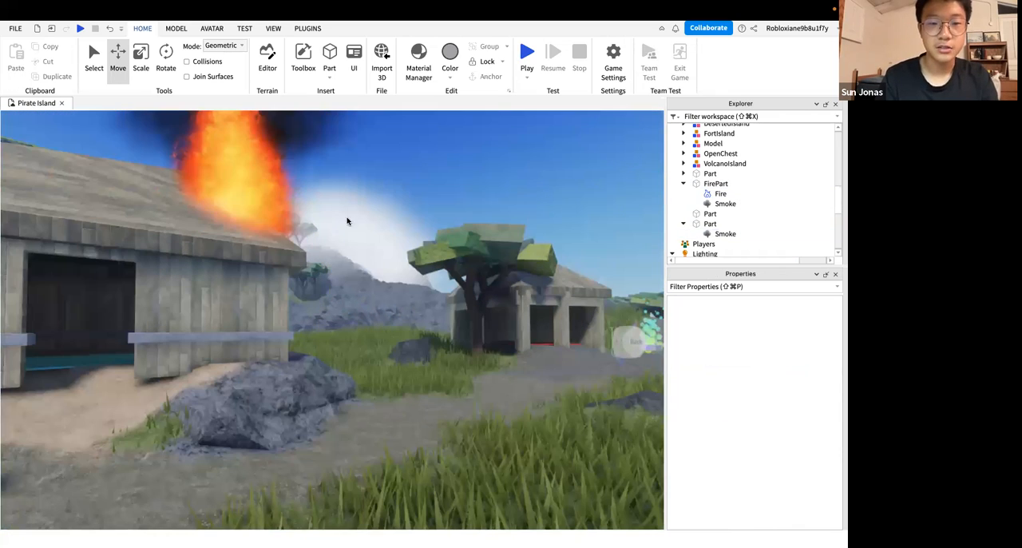
click(725, 233)
right_drag(512, 311, 549, 299)
key(w)
key(s)
Shift the white Smoke's part towards the gap between the two huts, adjust its depth, and inspect the cloud
click(709, 224)
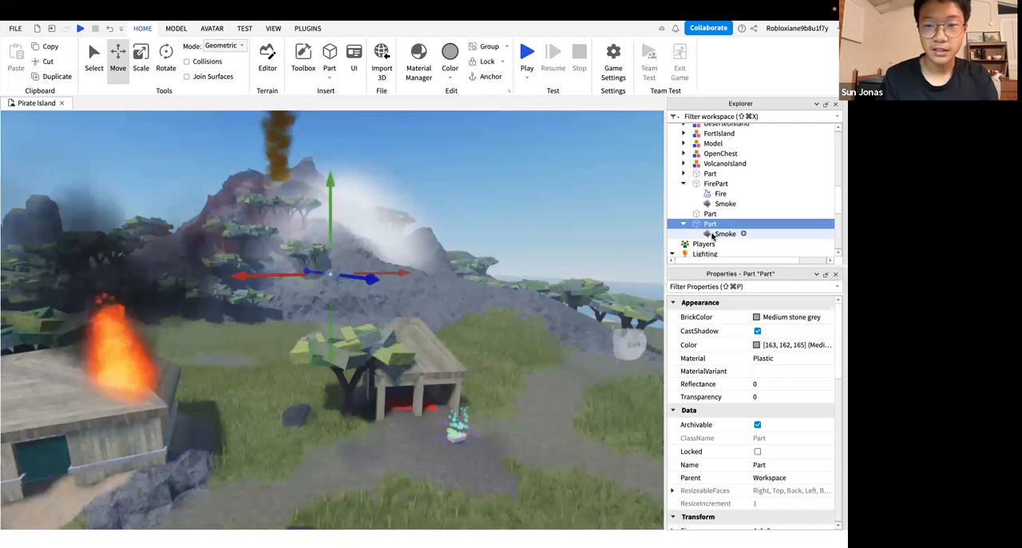
drag(269, 277, 152, 275)
right_drag(345, 278, 396, 270)
key(w)
key(w)
key(w)
key(w)
key(d)
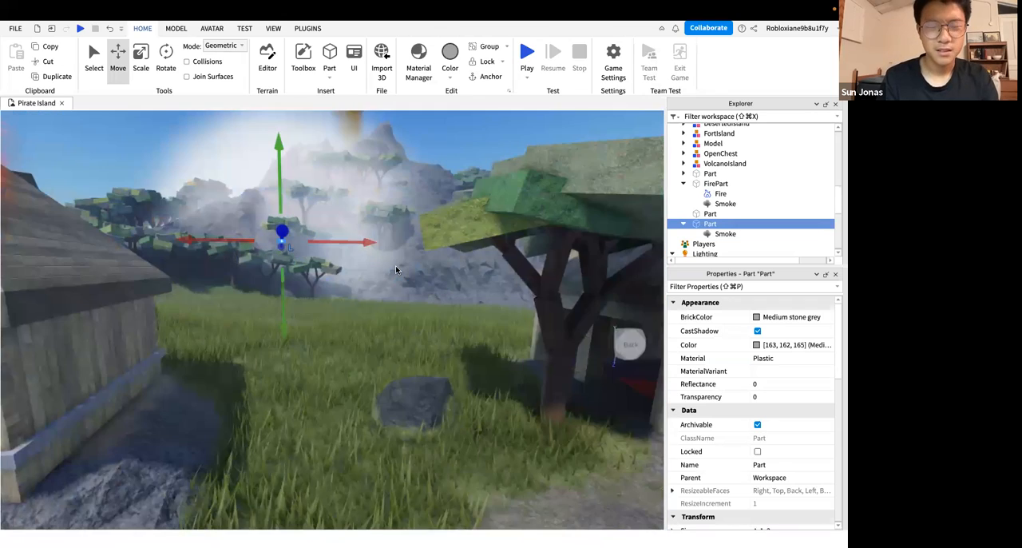
key(s)
Try an Opacity of 0.15 on the white Smoke and inspect the cloud against the volcano
click(722, 234)
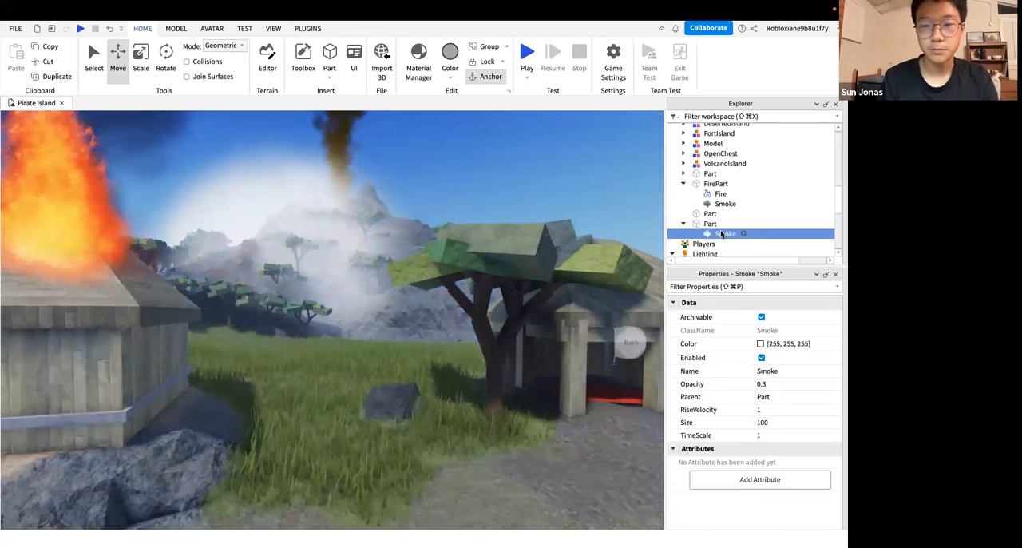
click(783, 395)
click(780, 385)
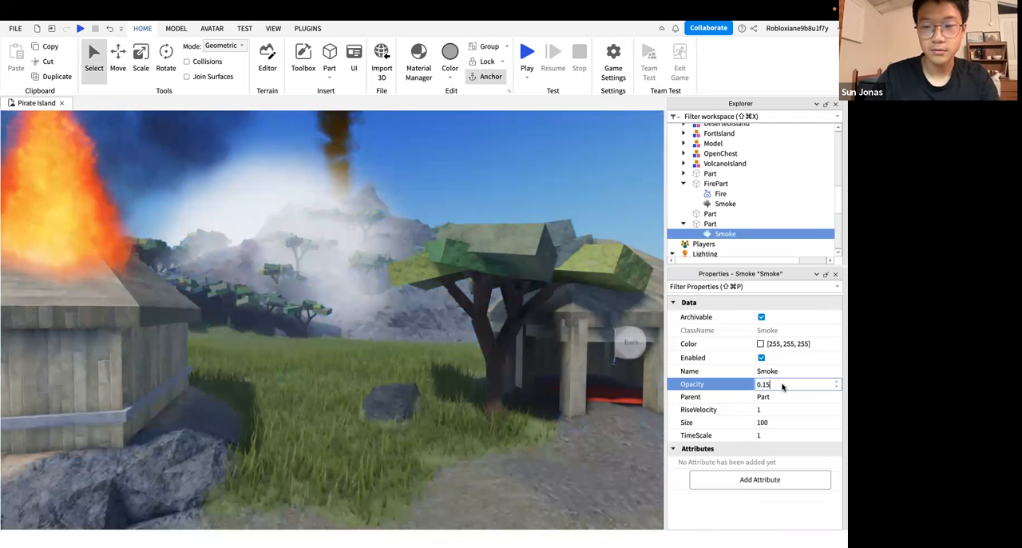
key(Return)
mouse_move(479, 408)
right_down()
mouse_move(448, 408)
mouse_move(479, 407)
right_up()
key(w)
key(w)
key(s)
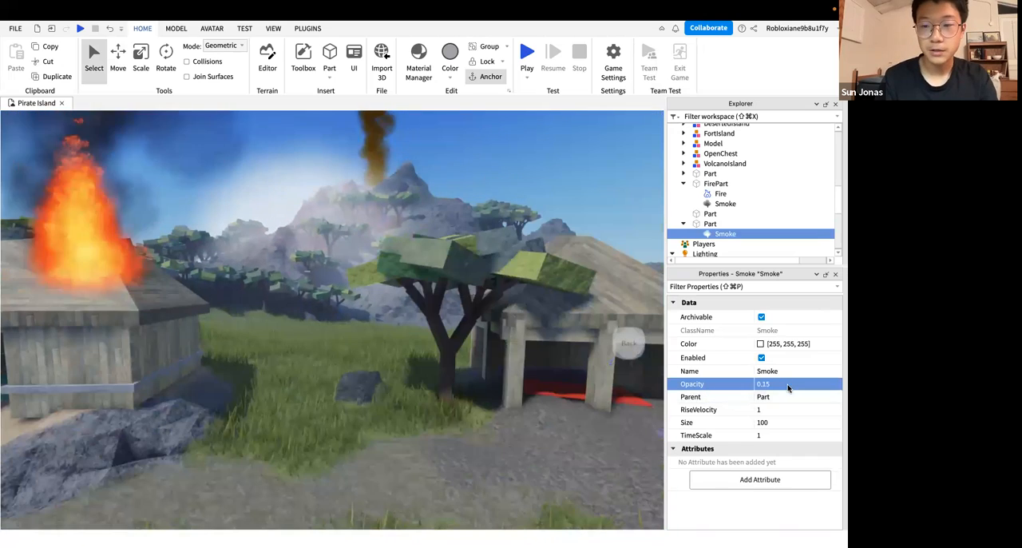
Set the white Smoke's Opacity to 0.1 and inspect the haze from between the huts
click(787, 388)
text(0.1)
key(Return)
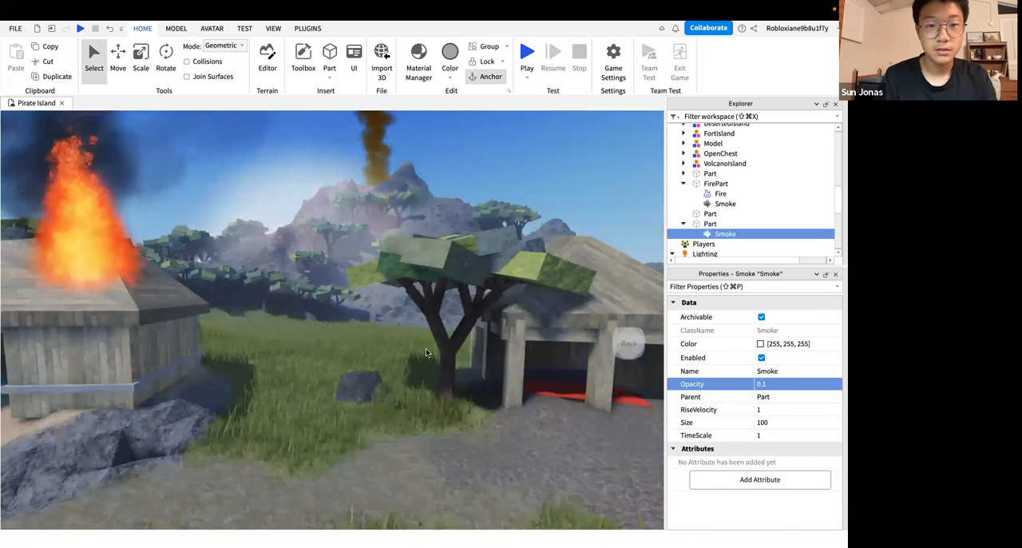
right_drag(425, 349, 426, 349)
key(s)
key(w)
Duplicate the white smoke's part and move the copy along the tree line towards the beach side of the volcano
key(w)
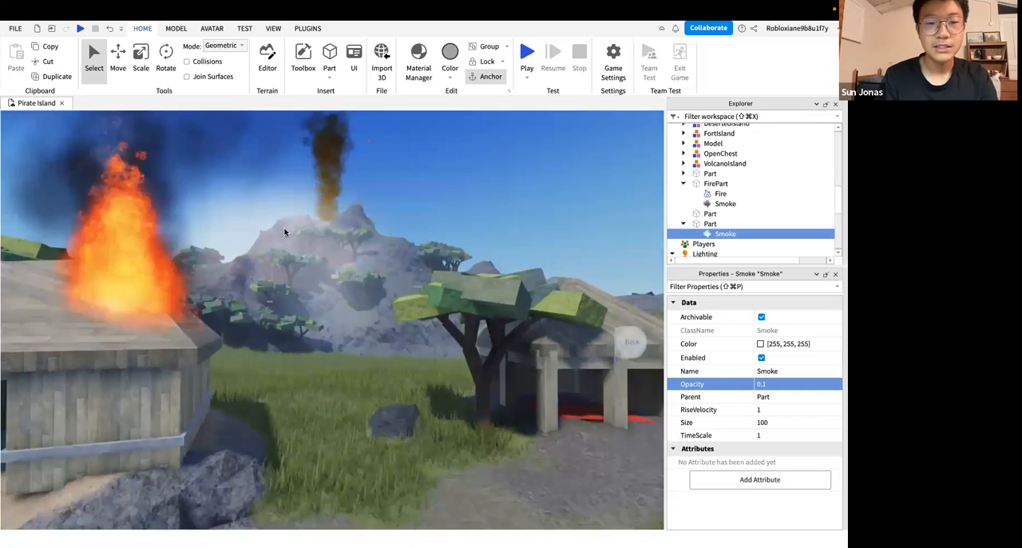
key(s)
right_drag(358, 259, 357, 276)
key(w)
key(w)
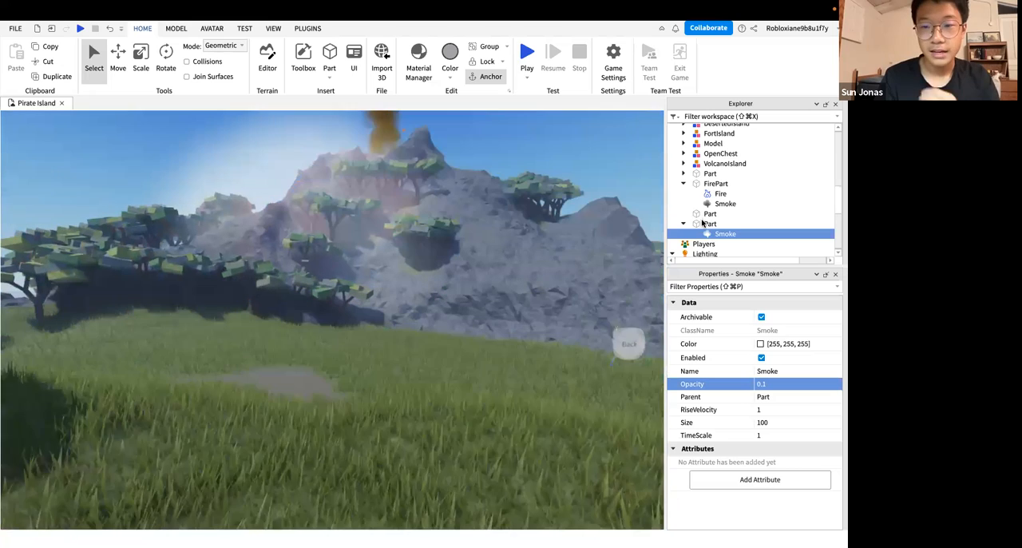
click(695, 223)
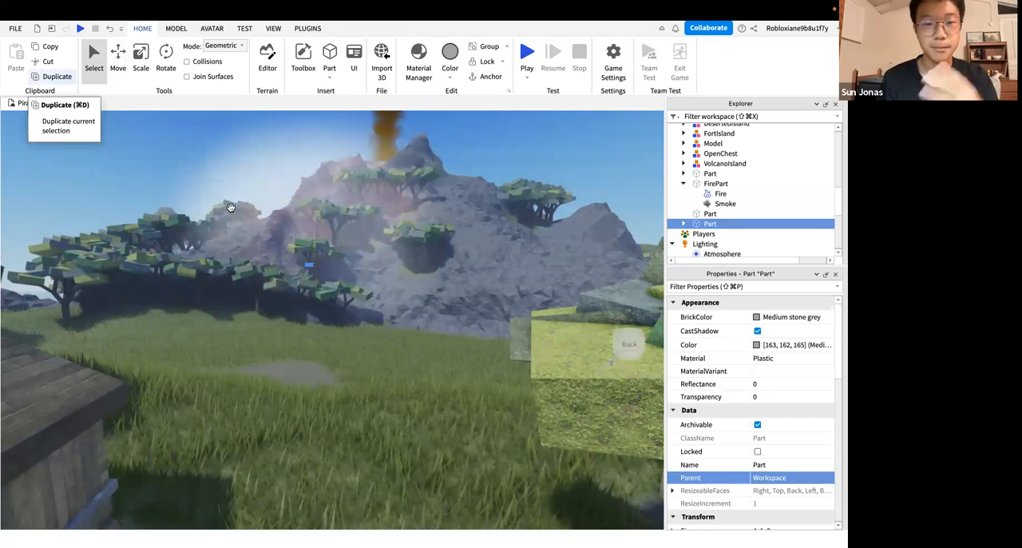
right_drag(351, 297, 350, 295)
key(w)
key(s)
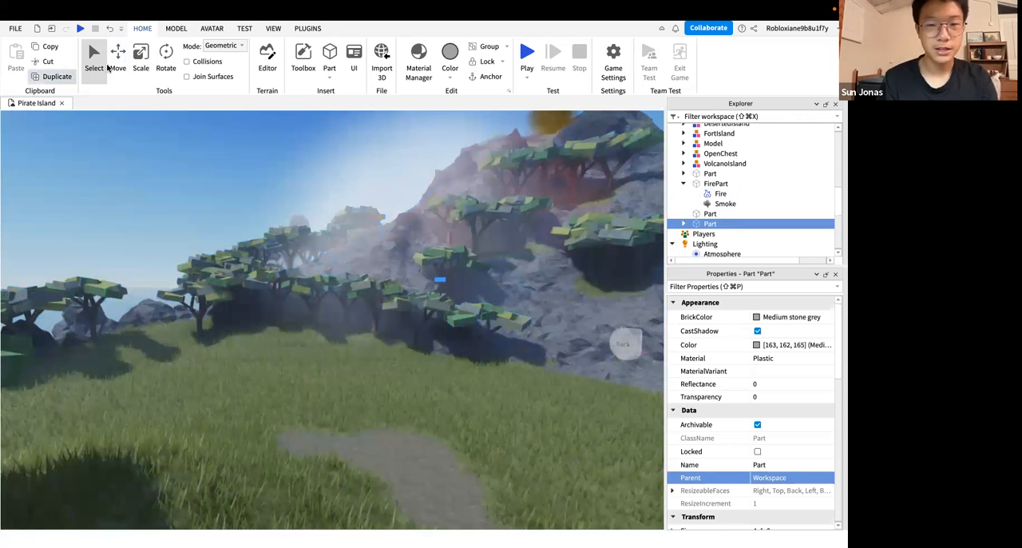
key(super+2)
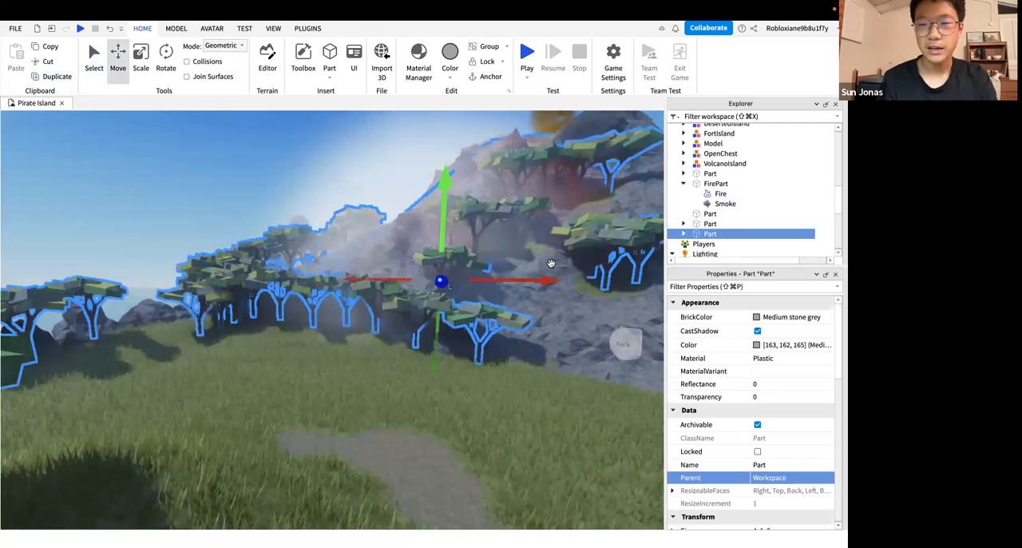
drag(301, 287, 244, 288)
right_drag(395, 263, 395, 263)
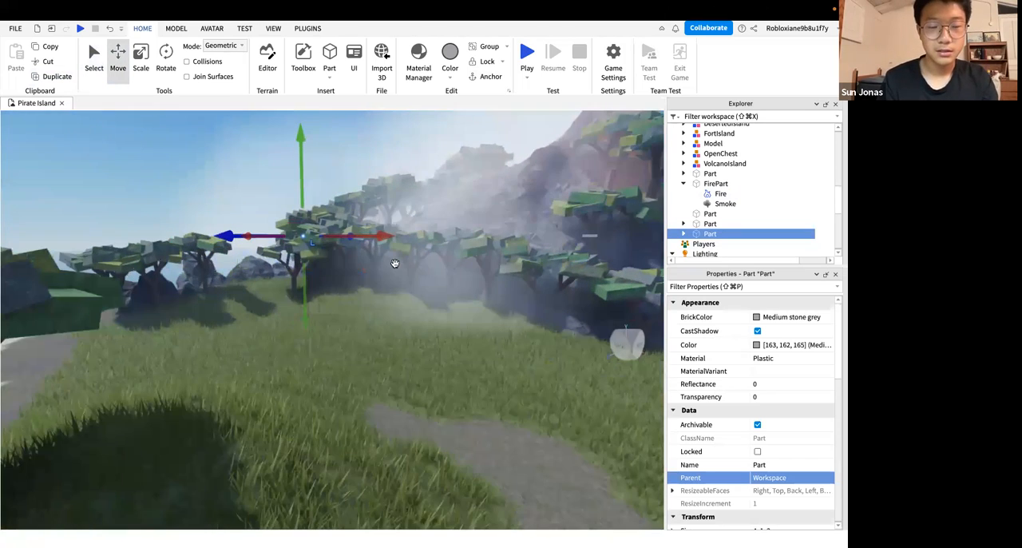
drag(352, 236, 350, 219)
Duplicate the smoke part again and move this copy across to the far side of the volcano from the beach
right_drag(390, 251, 390, 250)
key(w)
right_drag(278, 192, 278, 191)
scroll(278, 192, down, 10)
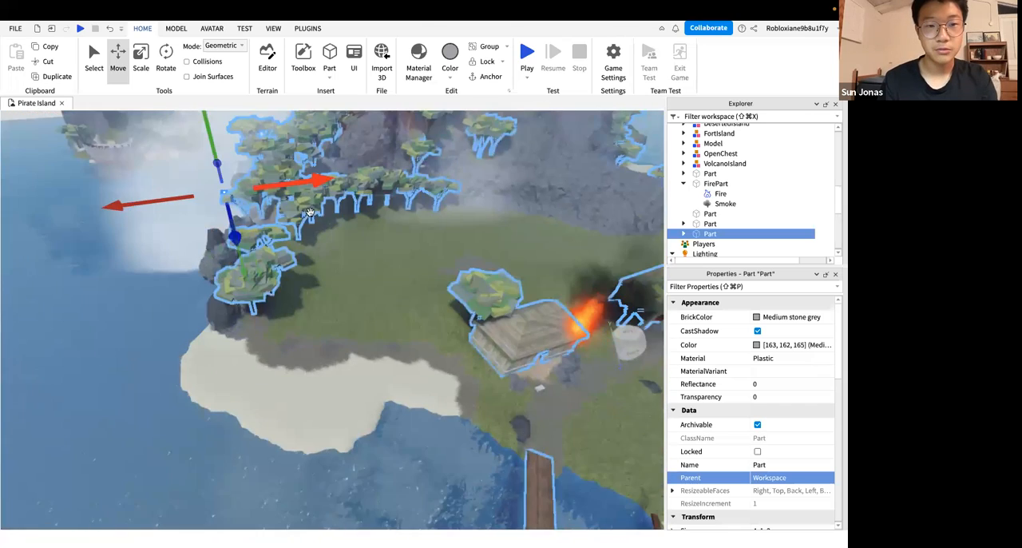
drag(331, 237, 361, 251)
right_drag(376, 268, 373, 270)
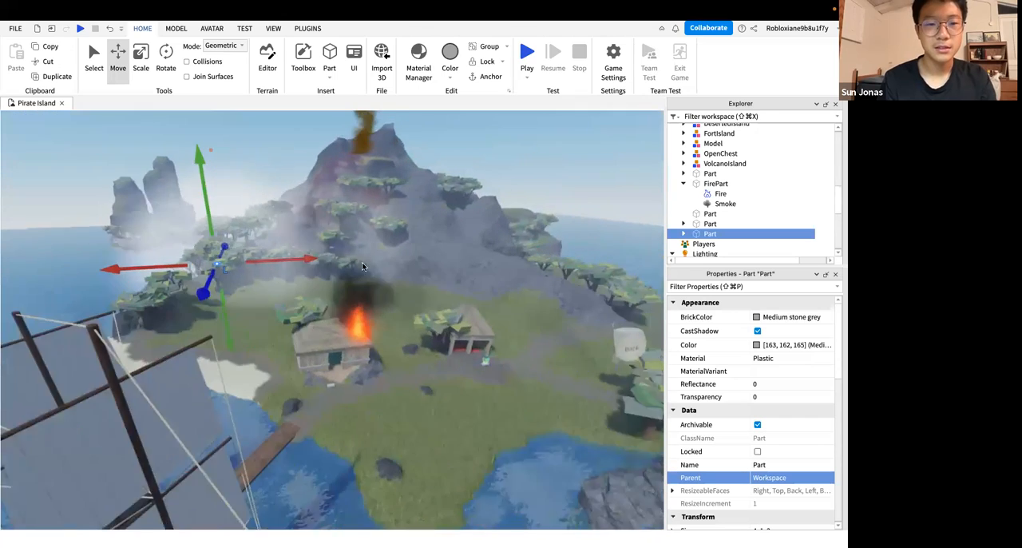
key(s)
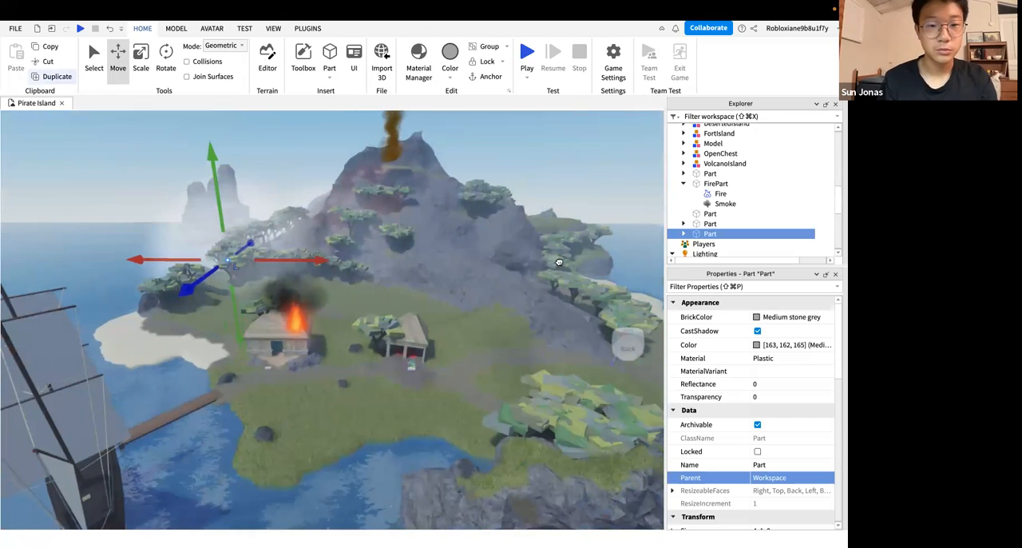
click(54, 77)
drag(309, 260, 632, 262)
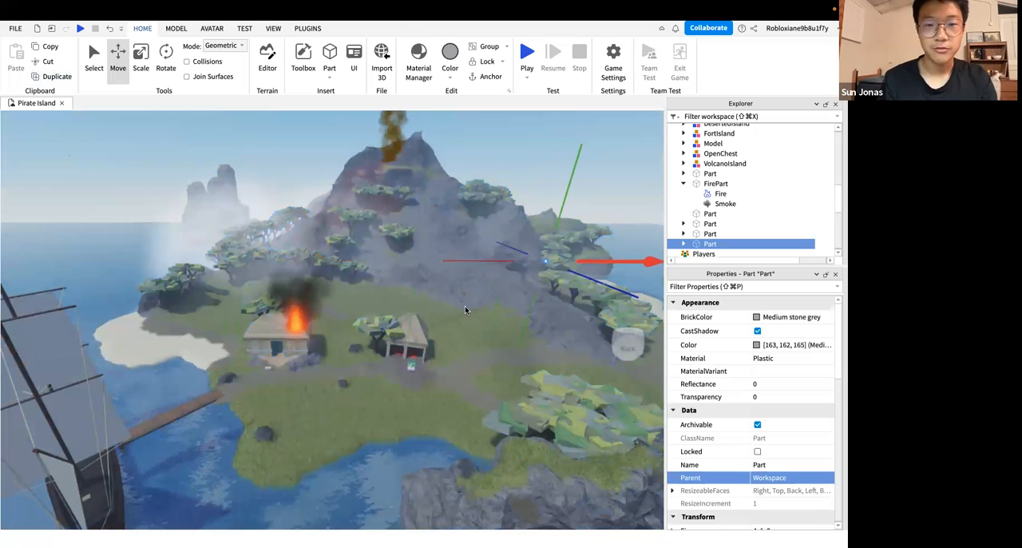
right_drag(465, 305, 76, 94)
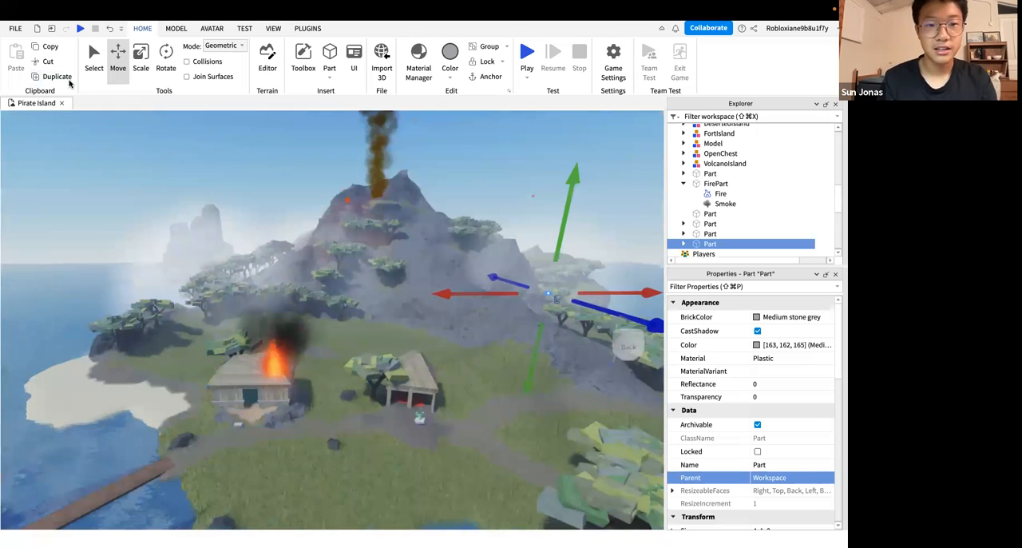
Add another copy of the smoke part and place it in the middle, in front of the volcano slope
click(56, 77)
drag(471, 281, 325, 282)
drag(422, 244, 421, 232)
right_drag(421, 233, 424, 160)
Inspect the combined fog around the volcano and the two huts from different distances with nothing selected
key(w)
key(w)
key(w)
key(s)
click(423, 160)
key(w)
key(w)
key(s)
key(s)
key(w)
key(s)
key(s)
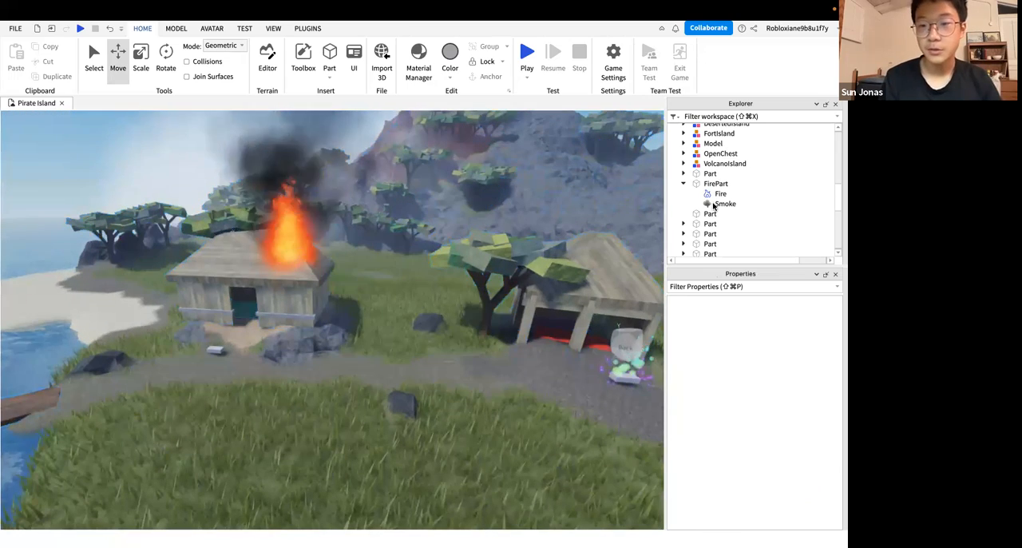
View the properties of the FirePart's Smoke and of the last duplicated smoke part
click(716, 204)
scroll(695, 229, down, 1)
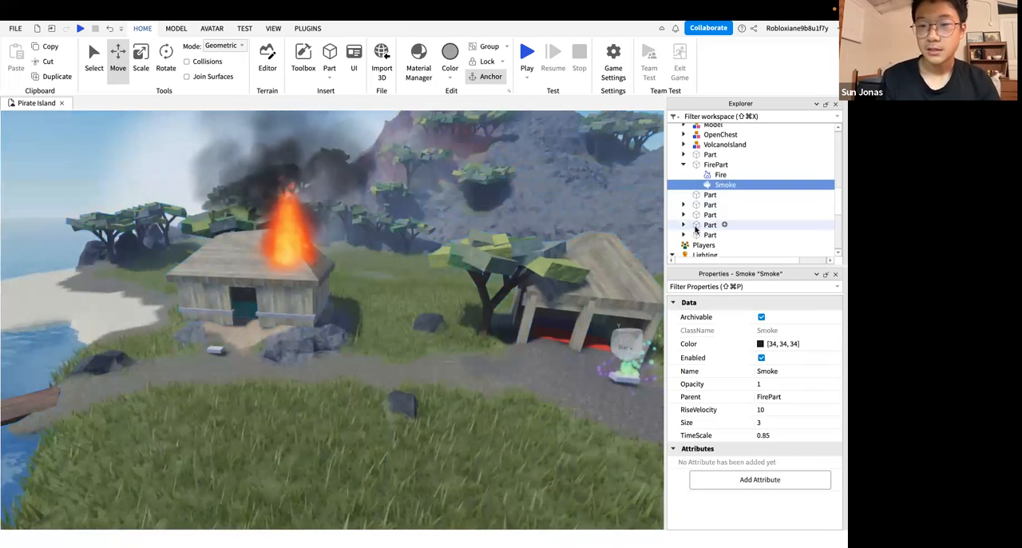
click(684, 235)
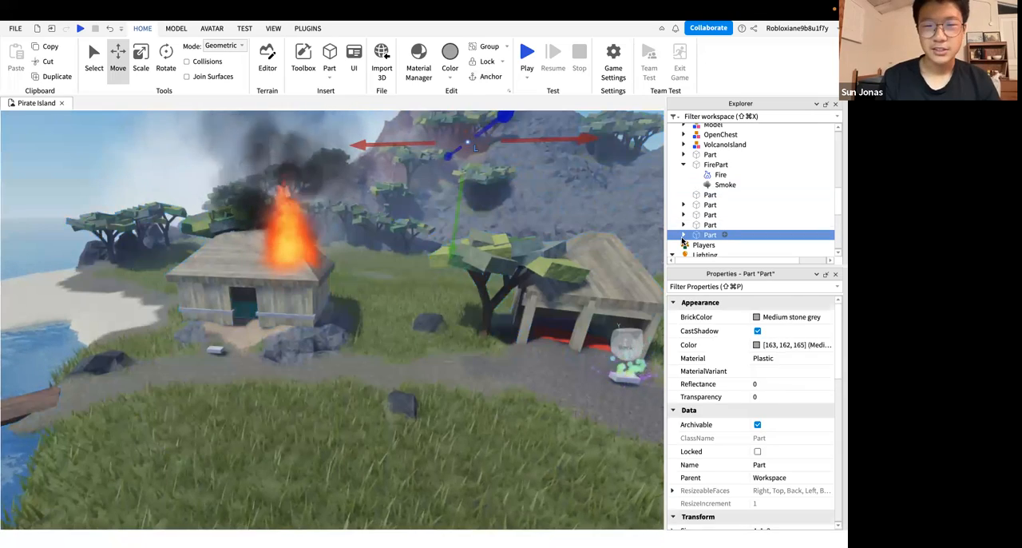
key(ctrl+Left)
key(ctrl+Right)
key(ctrl+Right)
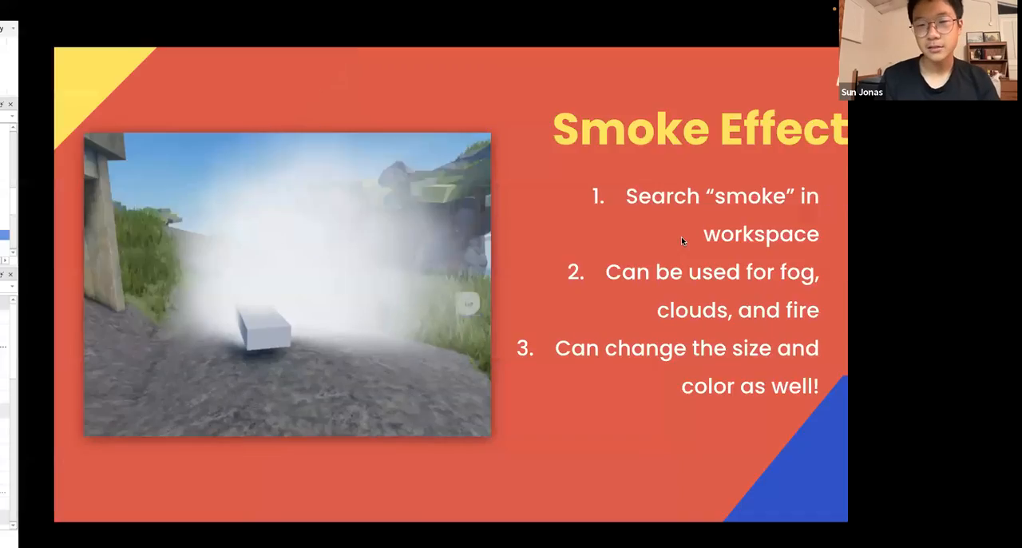
key(ctrl+Left)
key(ctrl+Right)
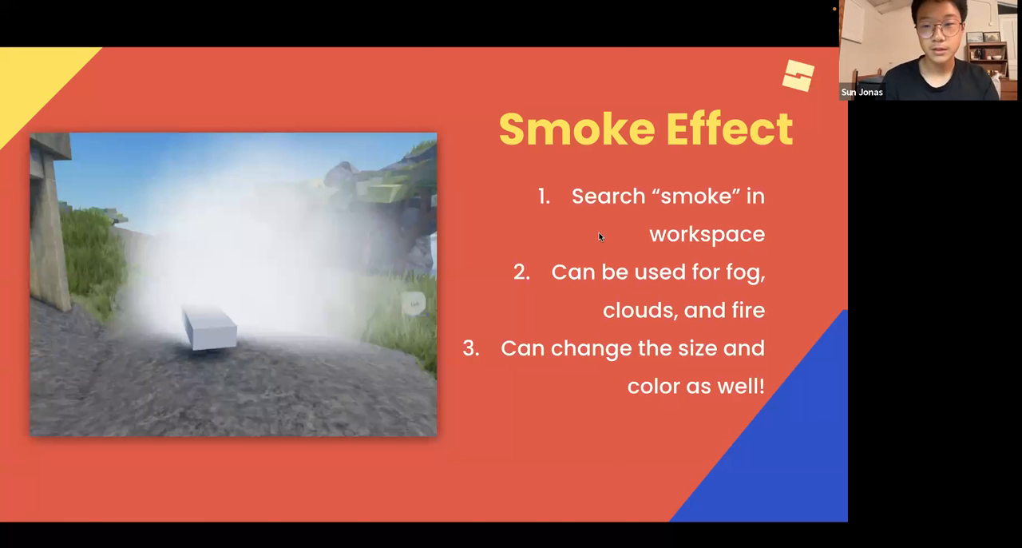
key(ctrl+Left)
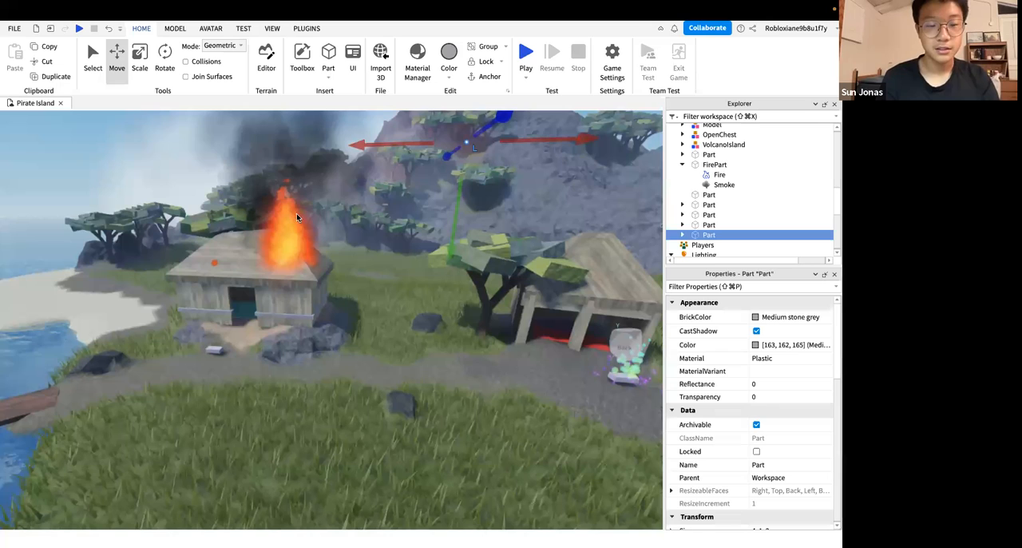
key(ctrl+Right)
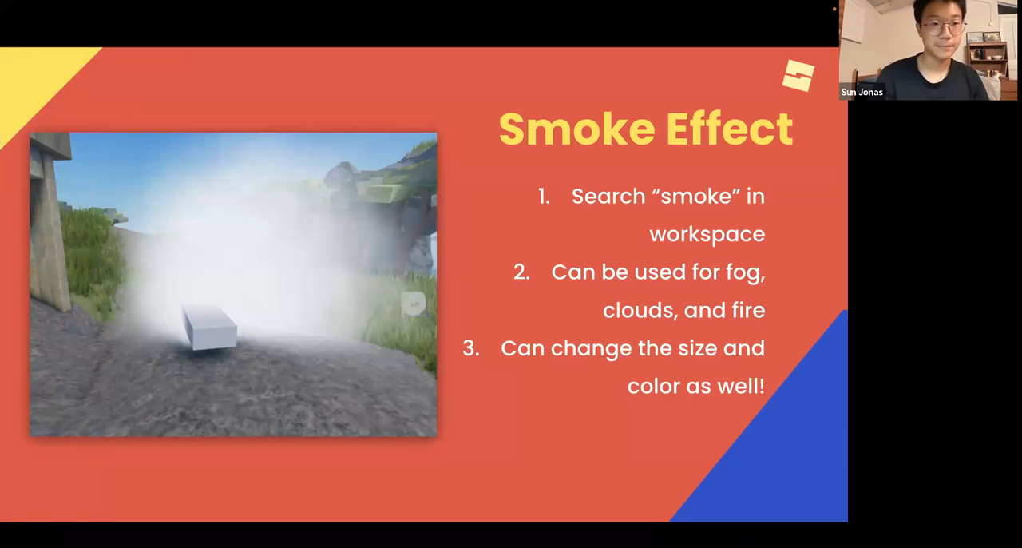
key(Right)
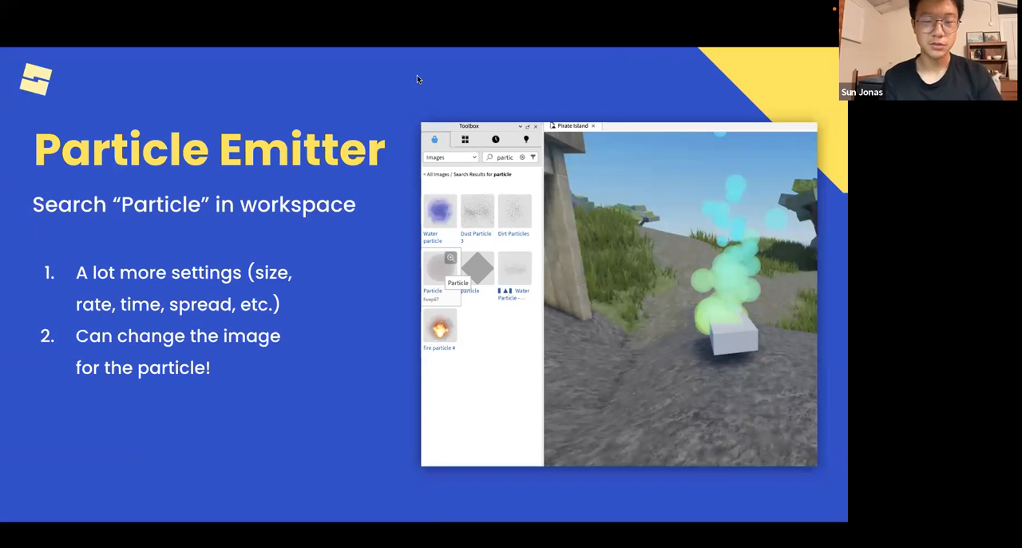
Switch back to Roblox Studio and select the plain part on the path in front of the burning hut's doorway
key(ctrl+Left)
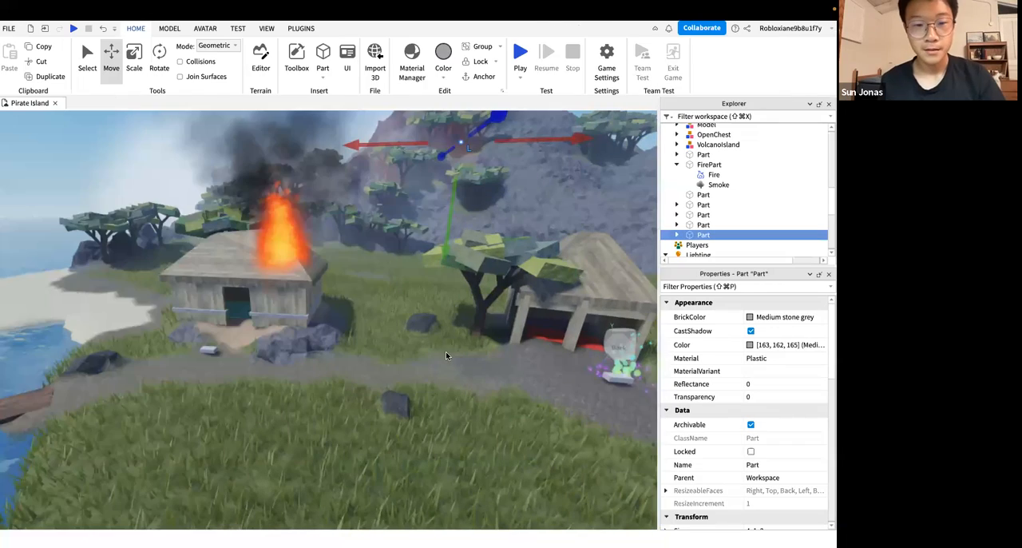
right_drag(439, 357, 423, 355)
key(w)
key(w)
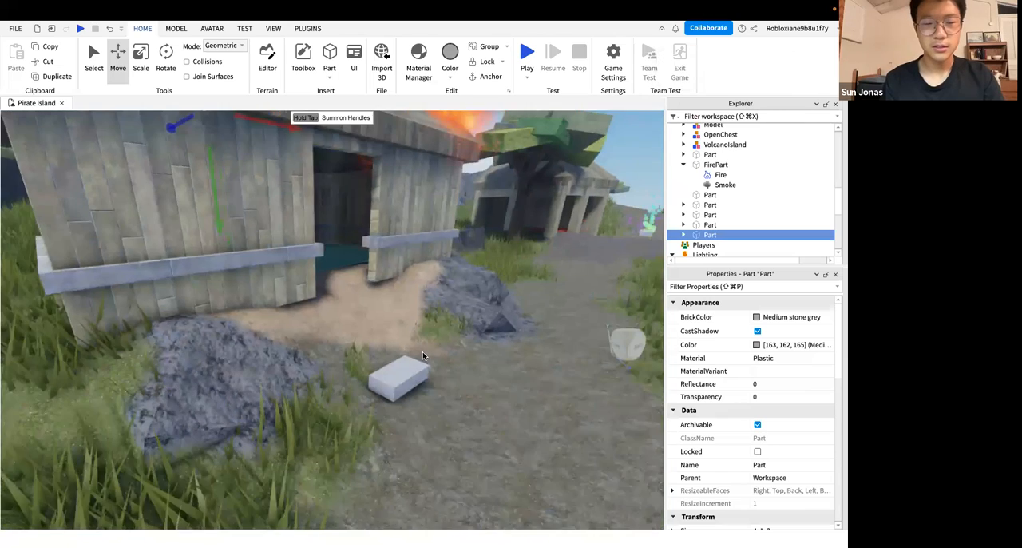
key(s)
click(336, 366)
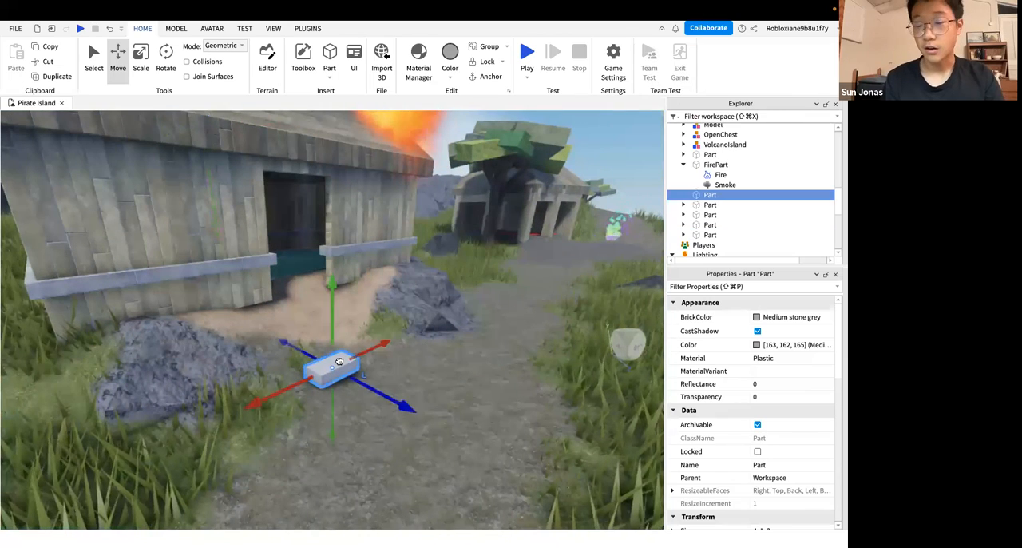
key(w)
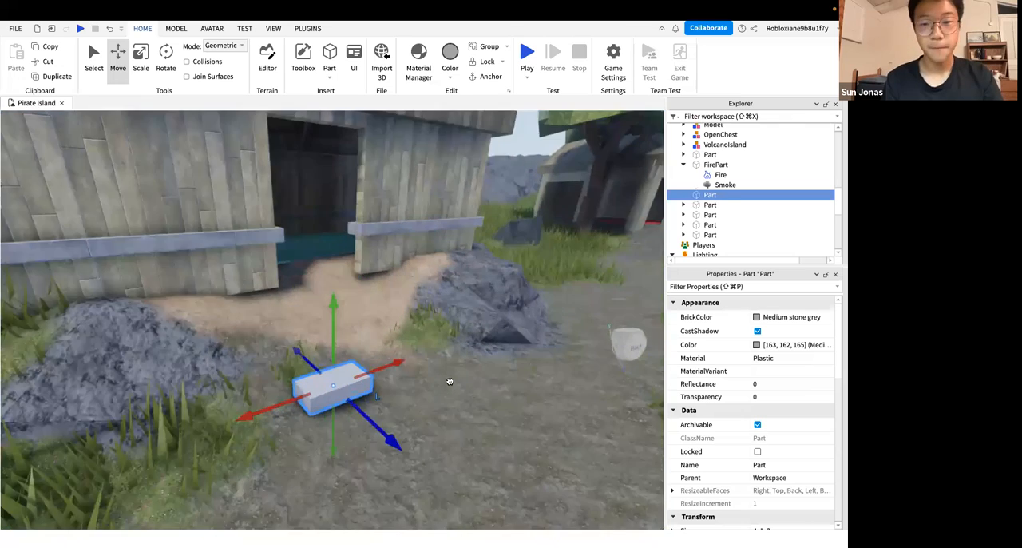
key(w)
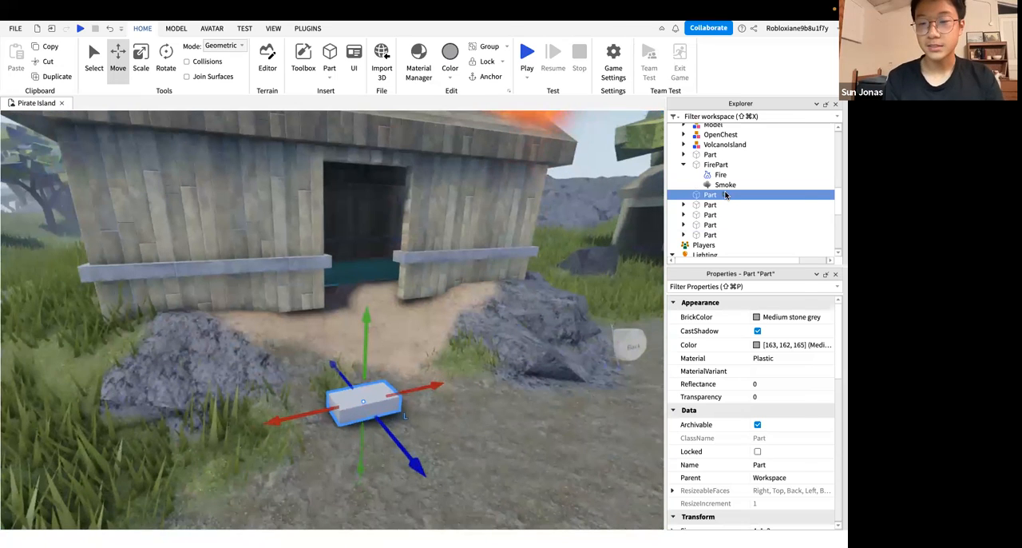
Insert a ParticleEmitter into the part in front of the burning hut
click(725, 194)
text(particle)
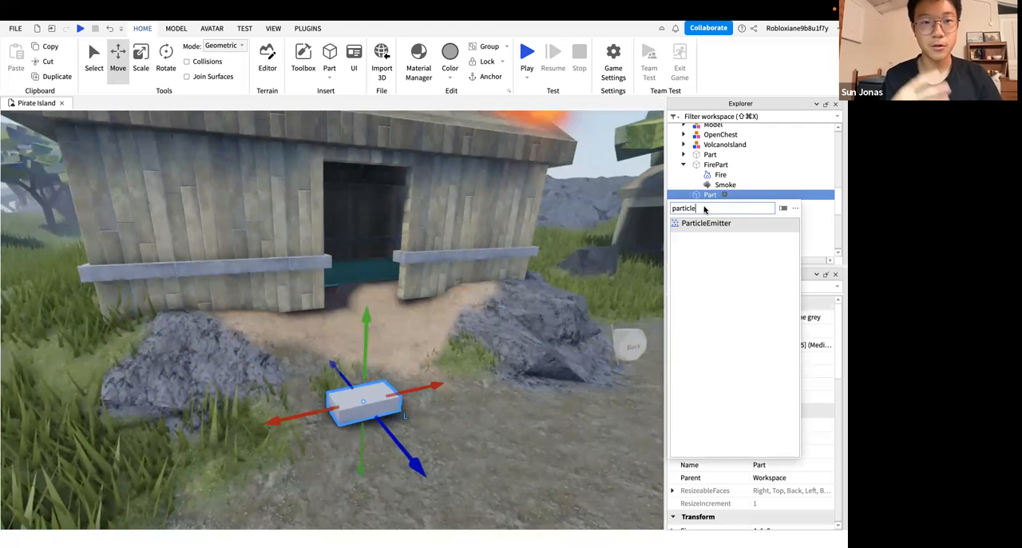
key(Return)
click(725, 196)
text(particl)
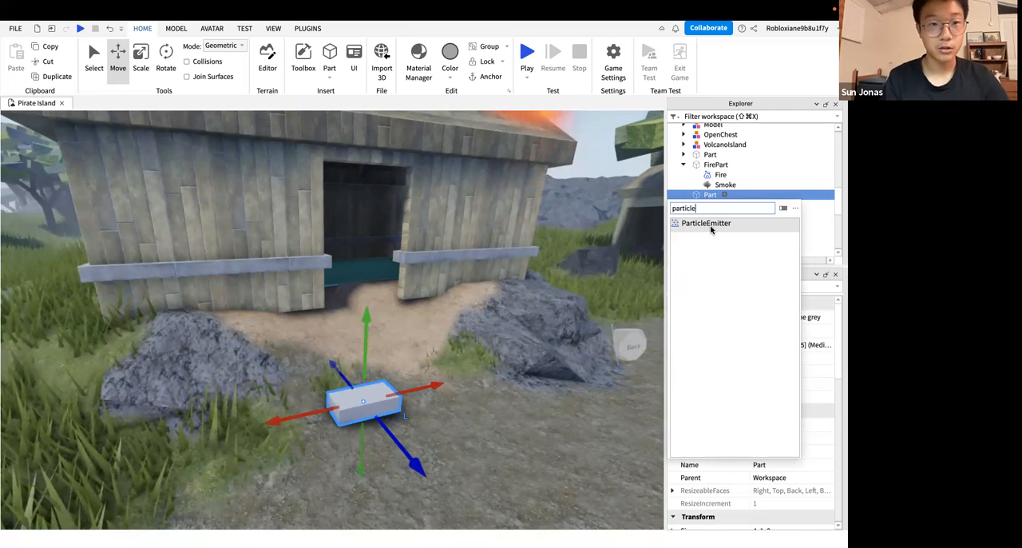
click(710, 226)
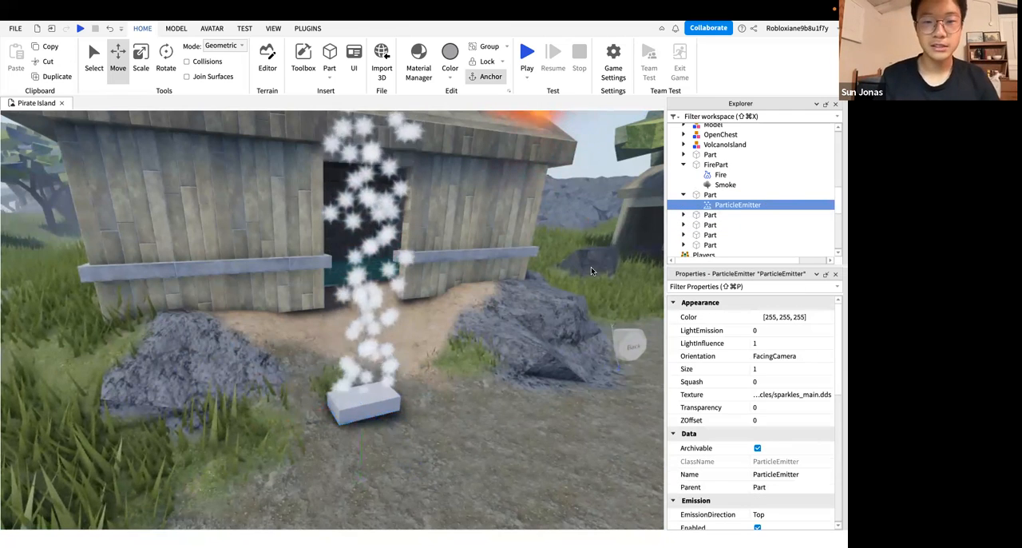
Inspect the particles rising from the part in front of the hut from several angles and distances
right_drag(364, 396, 378, 385)
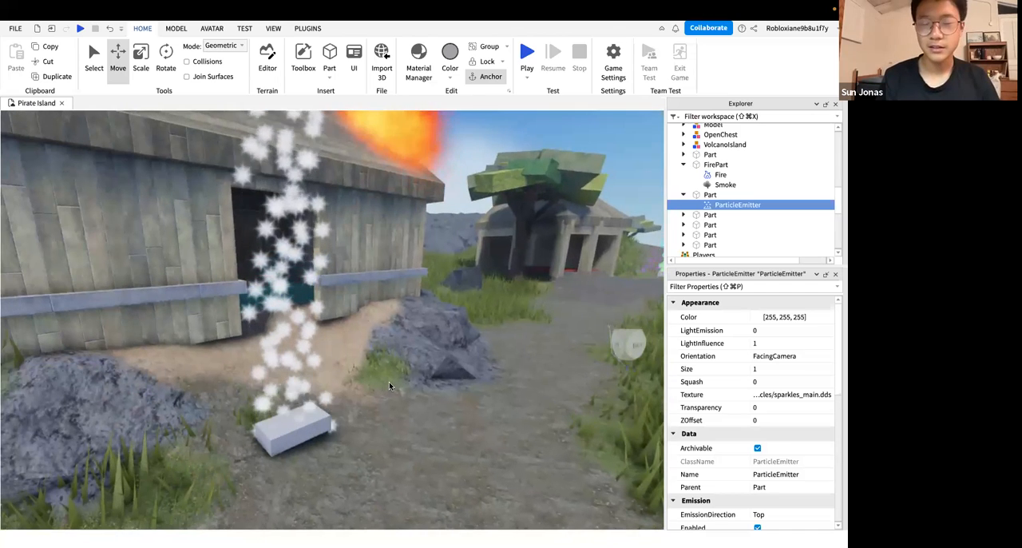
right_drag(356, 396, 356, 396)
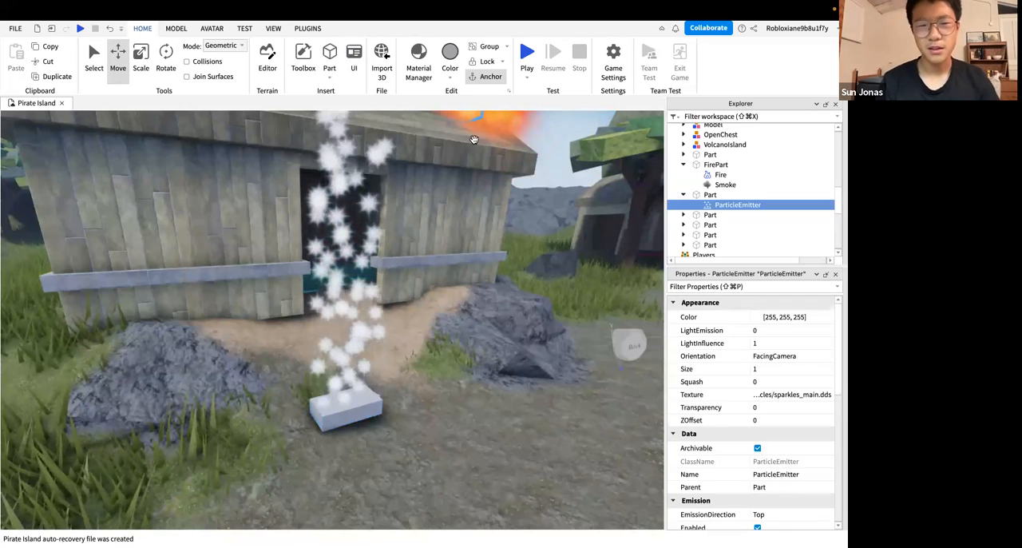
right_drag(462, 368, 461, 370)
click(462, 371)
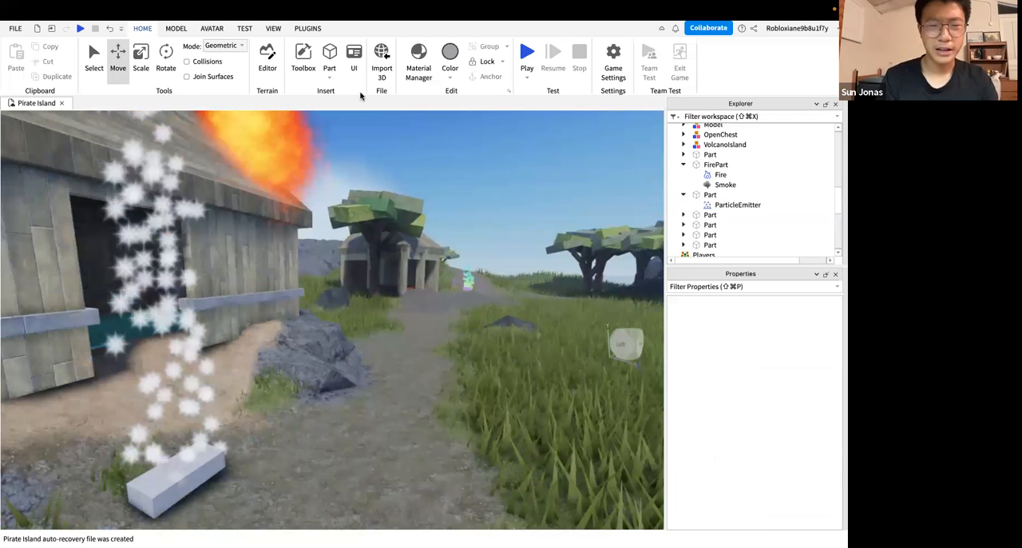
scroll(360, 112, down, 3)
scroll(370, 381, down, 3)
scroll(367, 379, up, 5)
scroll(367, 380, down, 3)
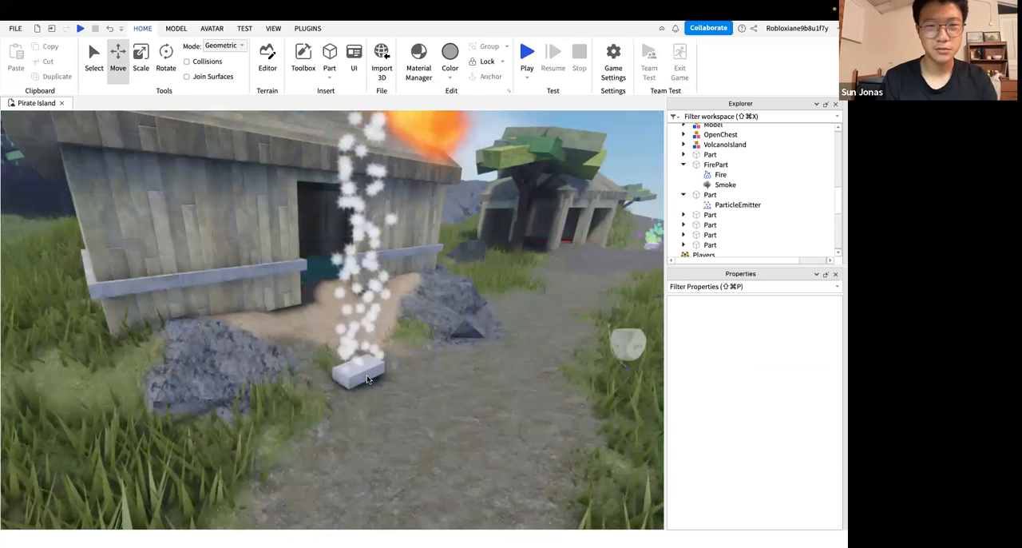
Select the particle-emitting part and browse the Images category in the Toolbox
click(367, 374)
right_drag(295, 67, 710, 125)
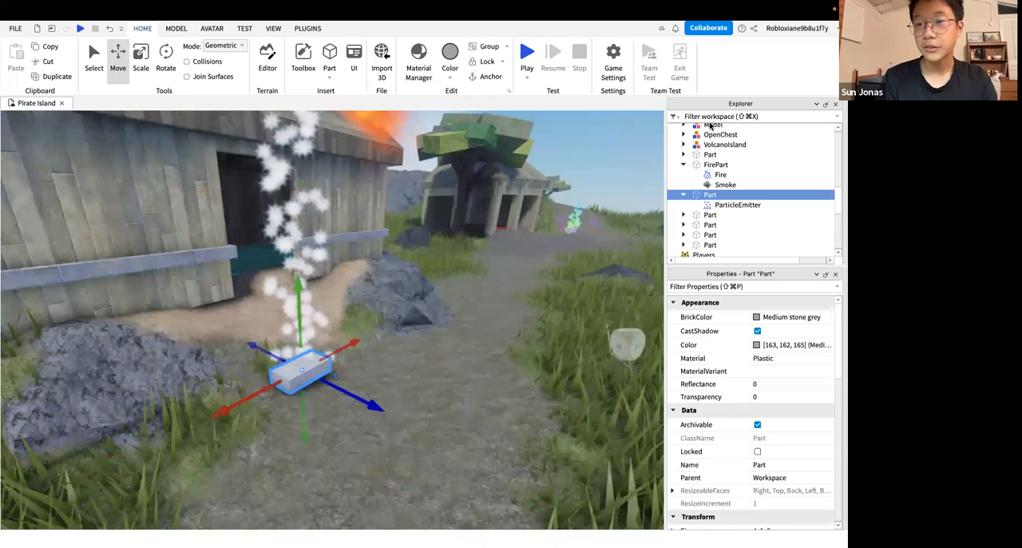
key(s)
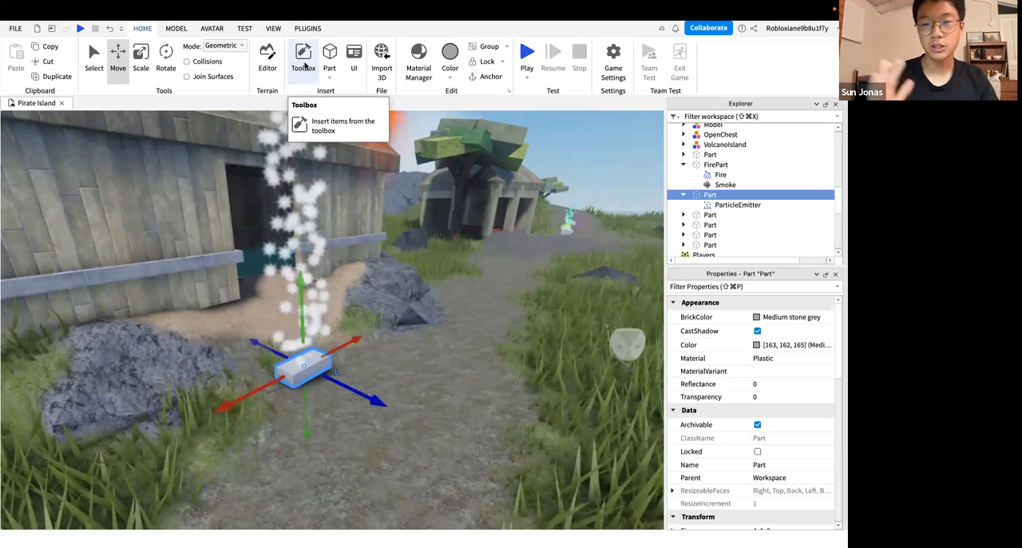
click(304, 64)
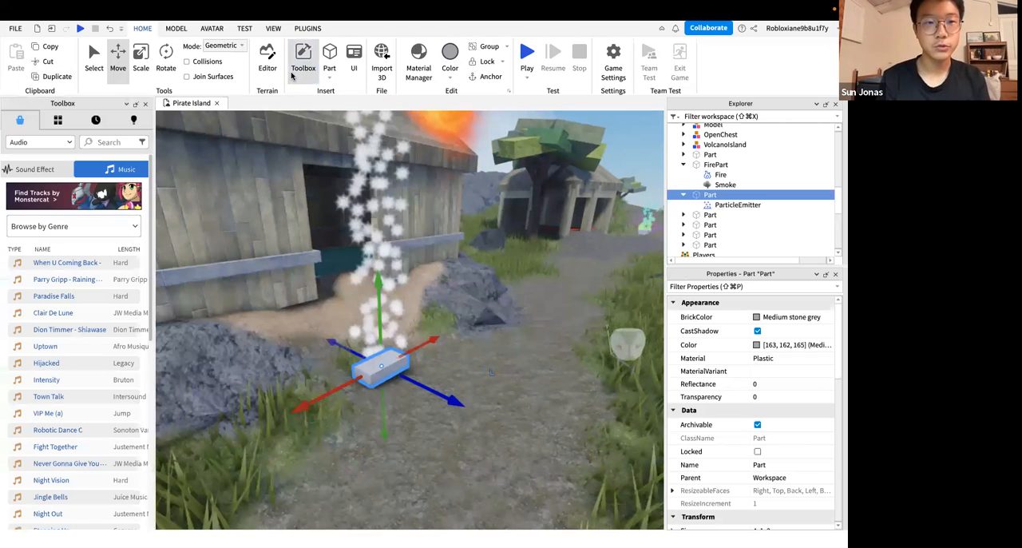
click(39, 145)
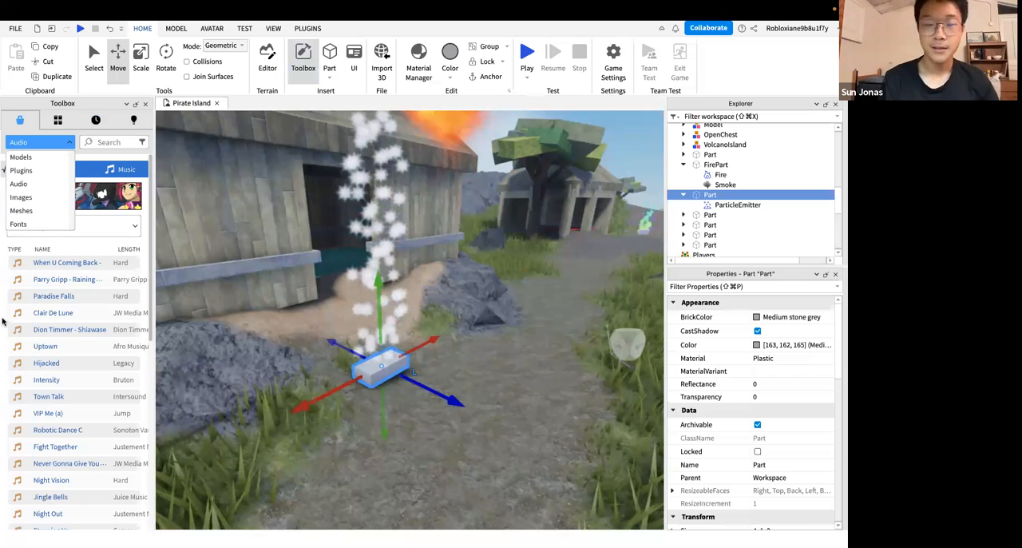
click(48, 198)
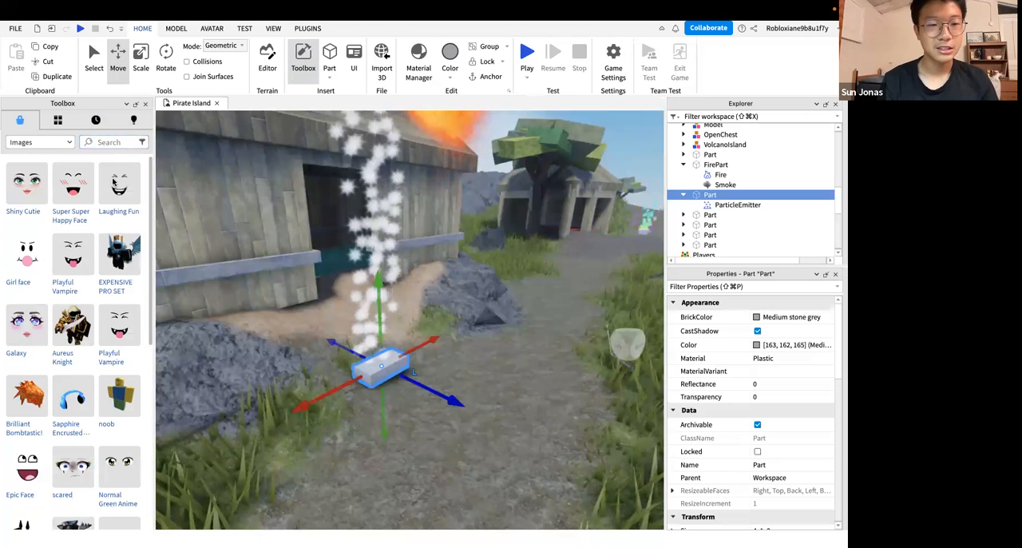
Search the Toolbox images for "particle"
drag(150, 165, 150, 227)
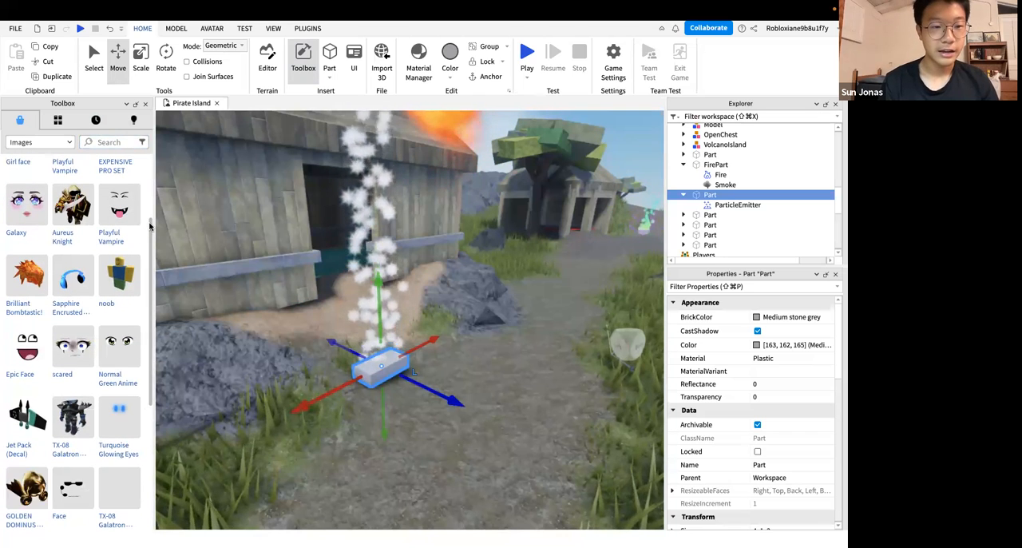
scroll(150, 163, up, 3)
click(116, 142)
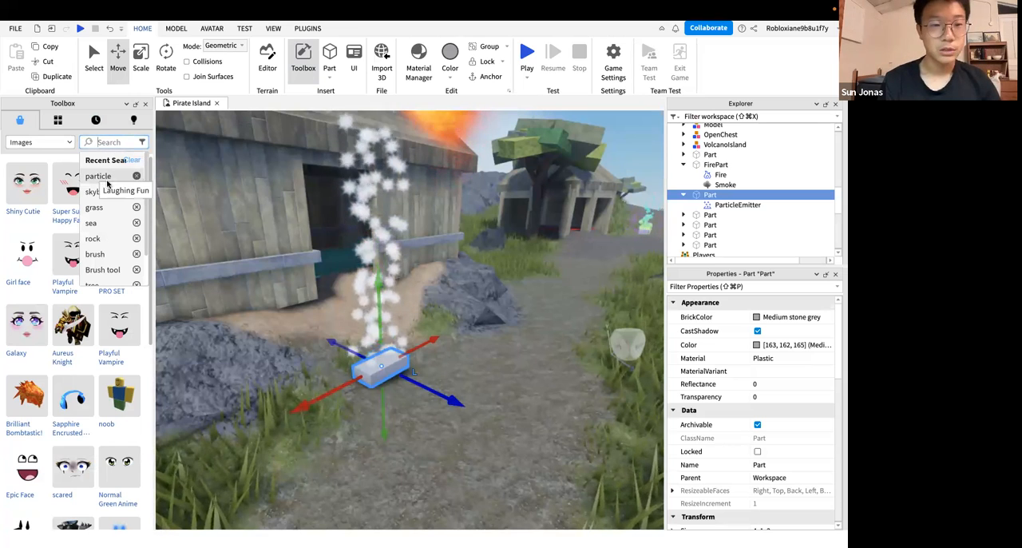
click(110, 177)
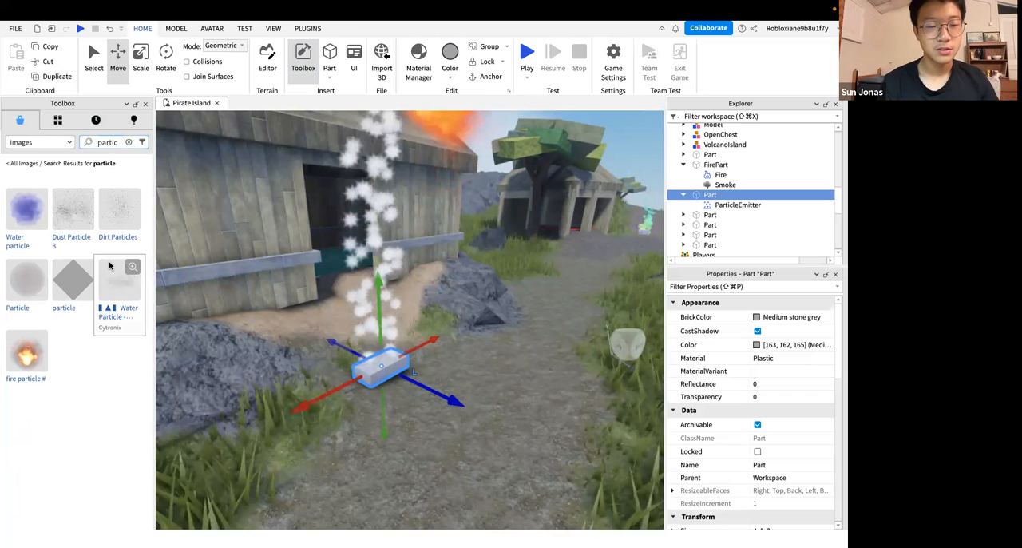
Insert the round grey Particle image from the search results into the emitting part as a decal
right_click(30, 280)
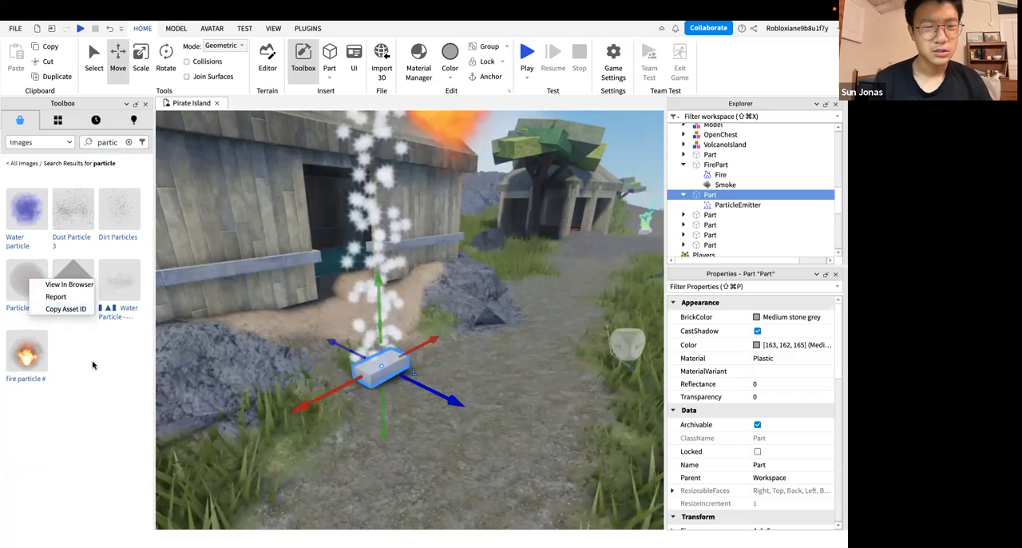
click(19, 295)
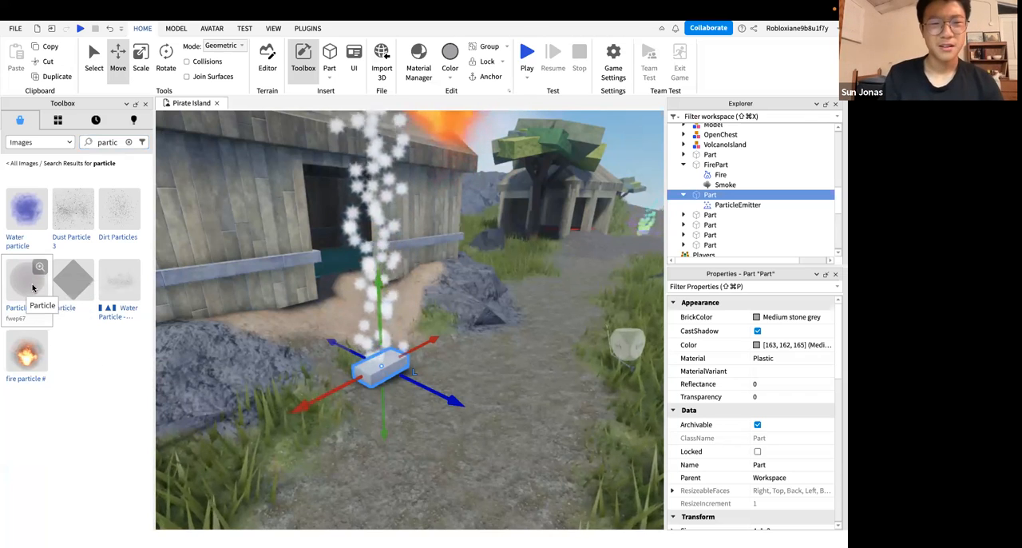
right_click(33, 288)
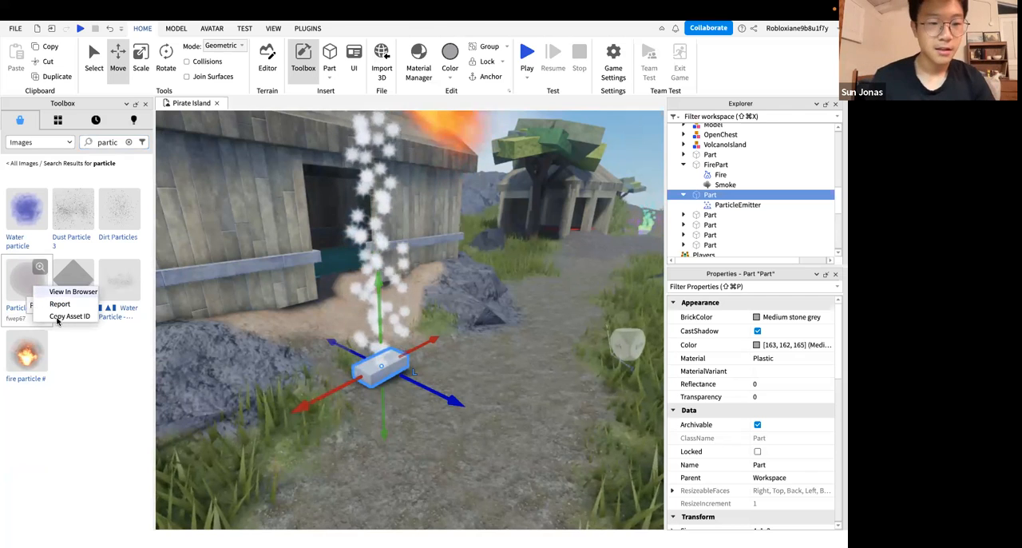
click(76, 380)
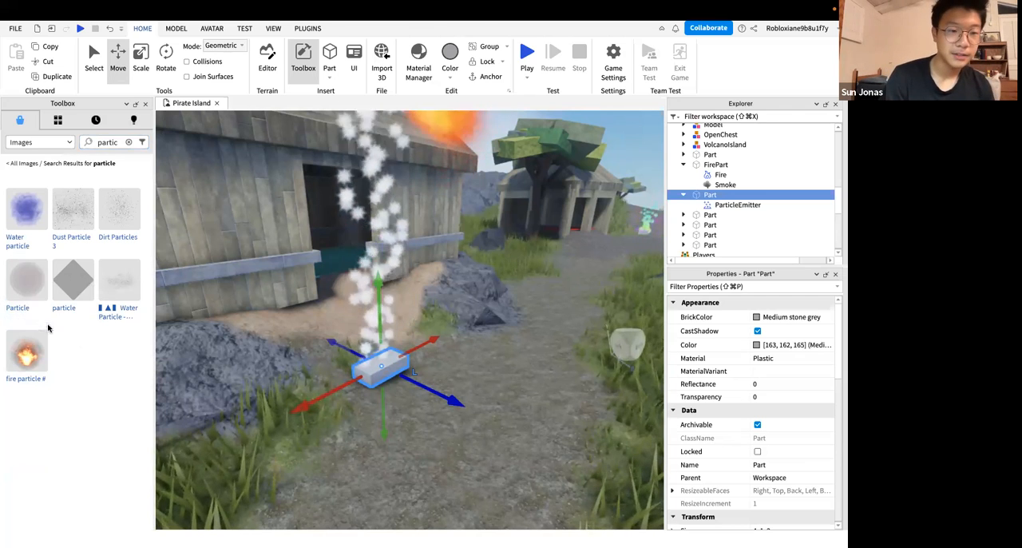
click(24, 285)
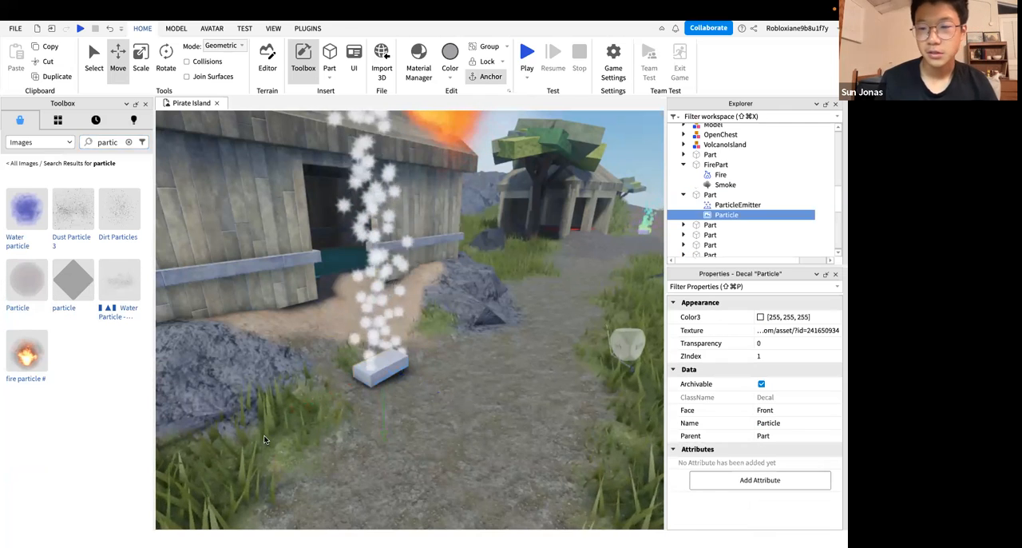
Copy the asset ID 241650934 from the Texture property of the Particle decal
click(727, 216)
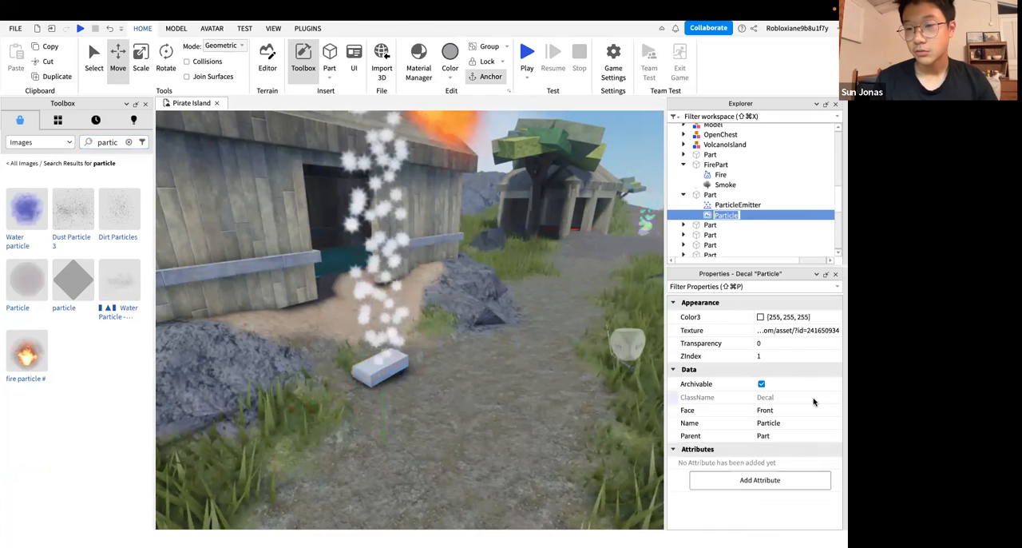
click(821, 331)
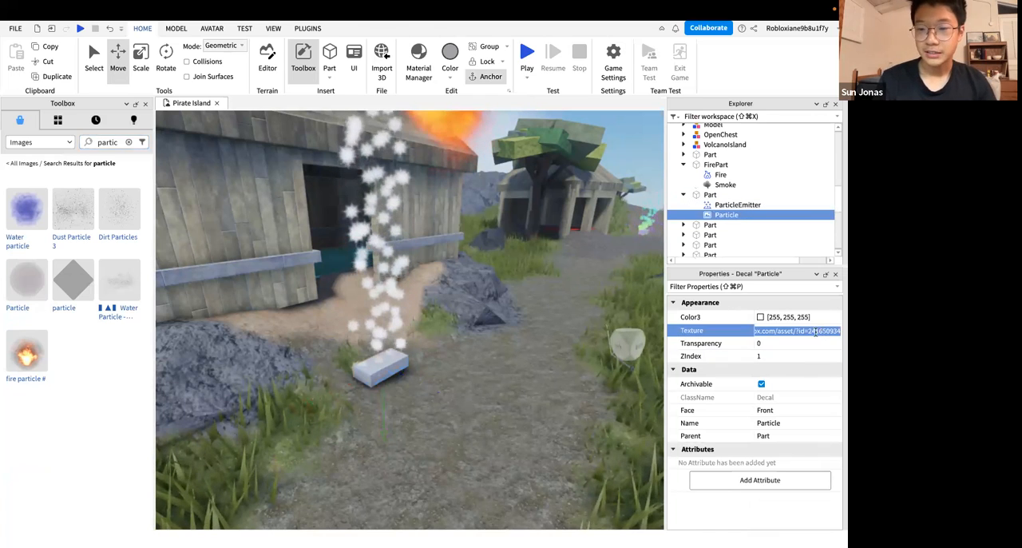
click(810, 331)
drag(810, 330, 842, 331)
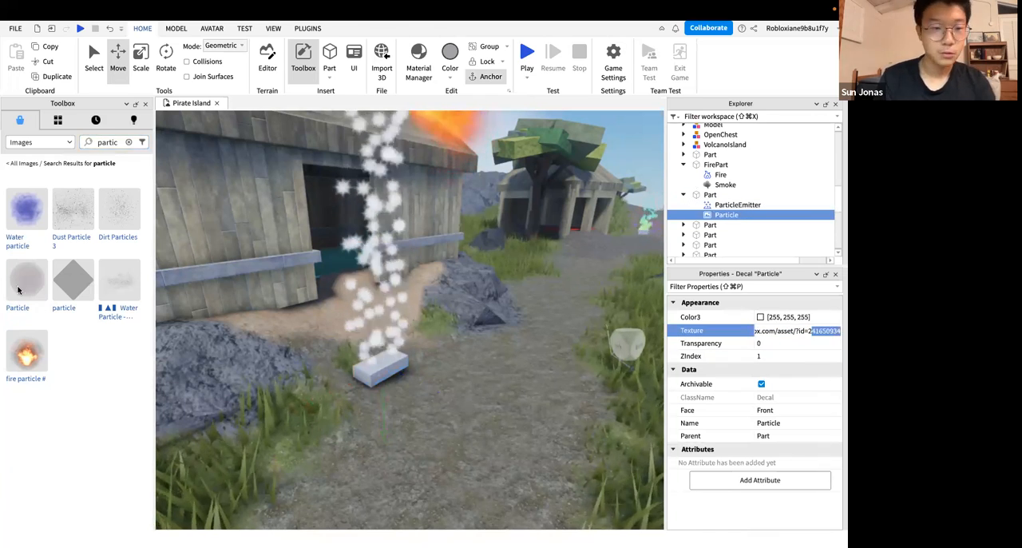
click(48, 320)
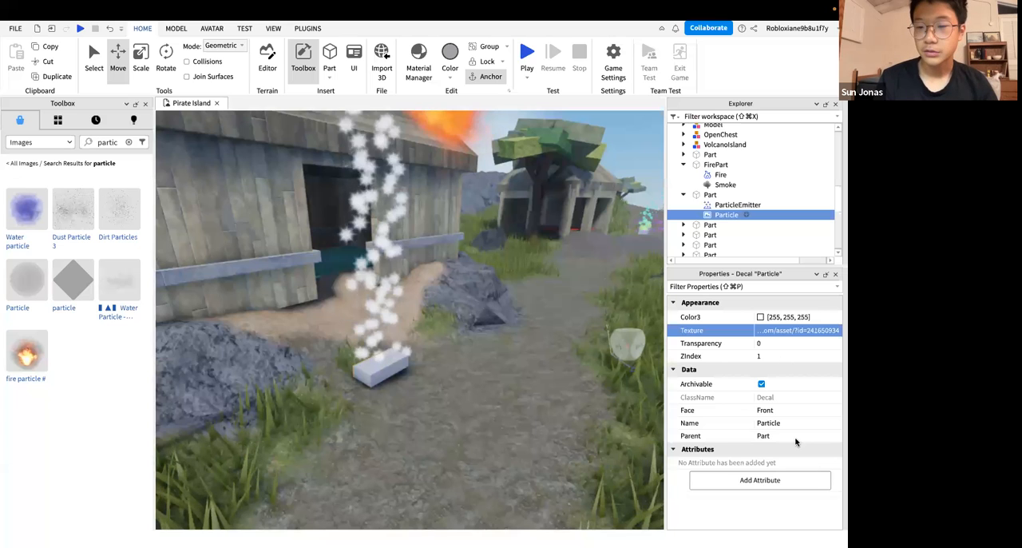
Set the ParticleEmitter's Texture to asset ID 241650934 and view the column of particles
key(Up)
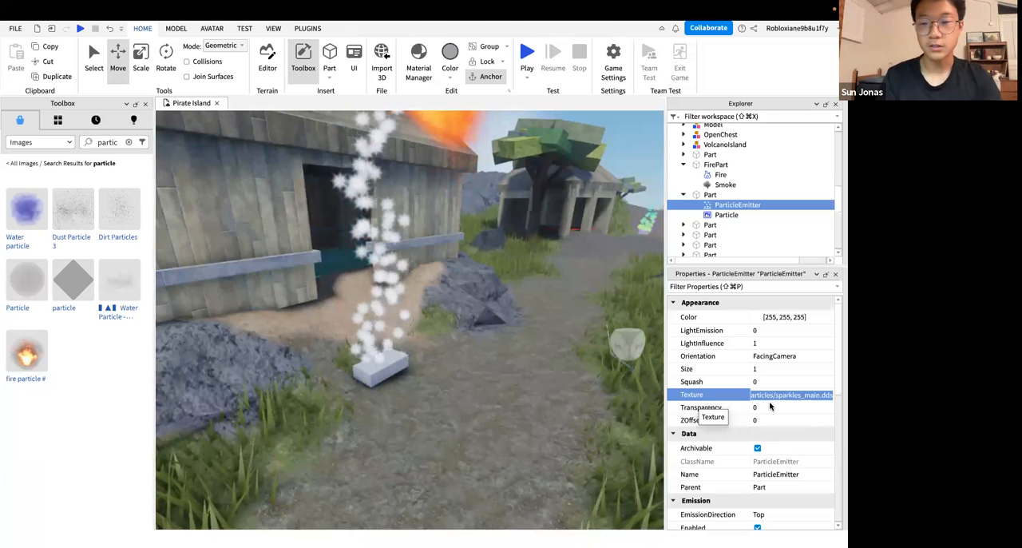
text(241650934)
key(Return)
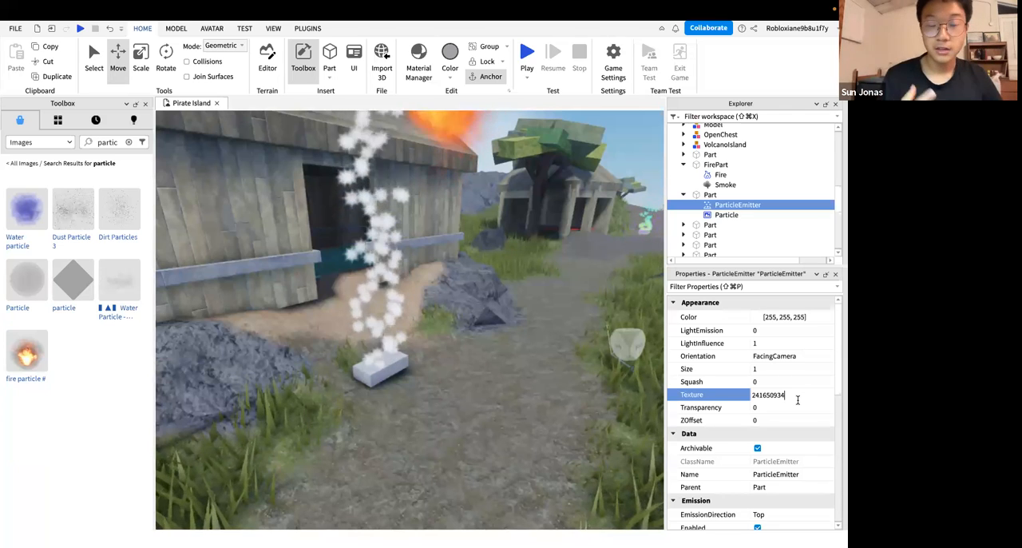
key(super+shift+z)
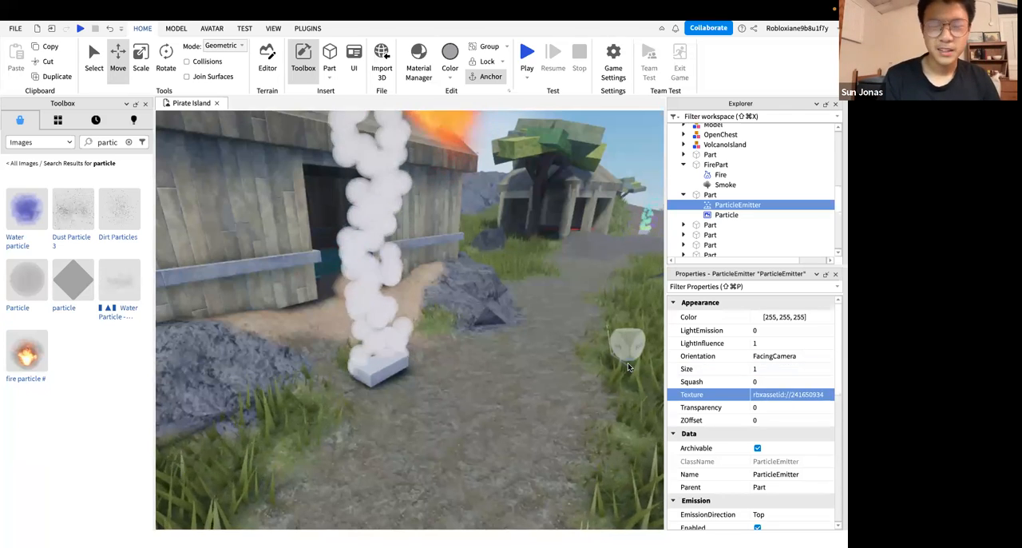
right_drag(514, 369, 514, 369)
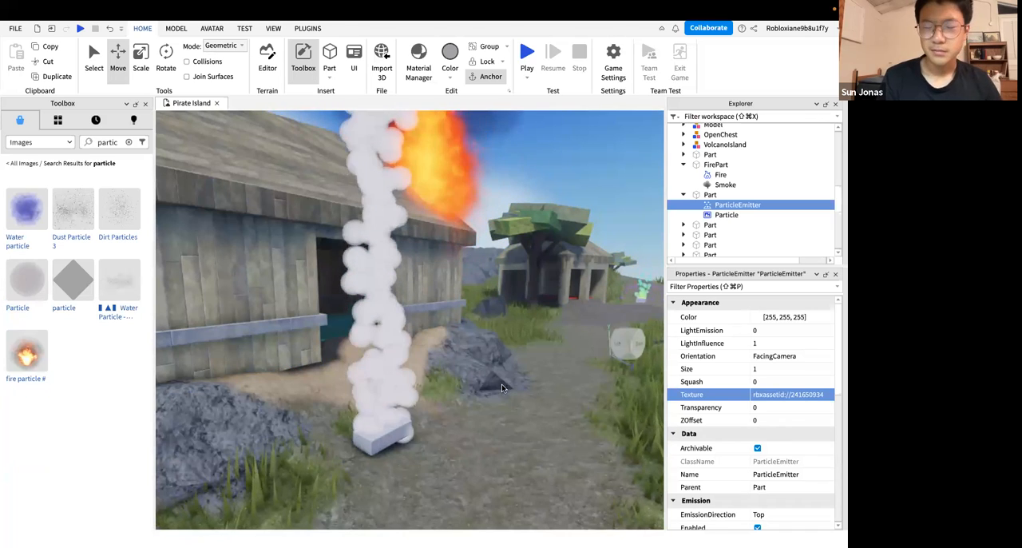
scroll(499, 395, up, 3)
scroll(487, 376, up, 2)
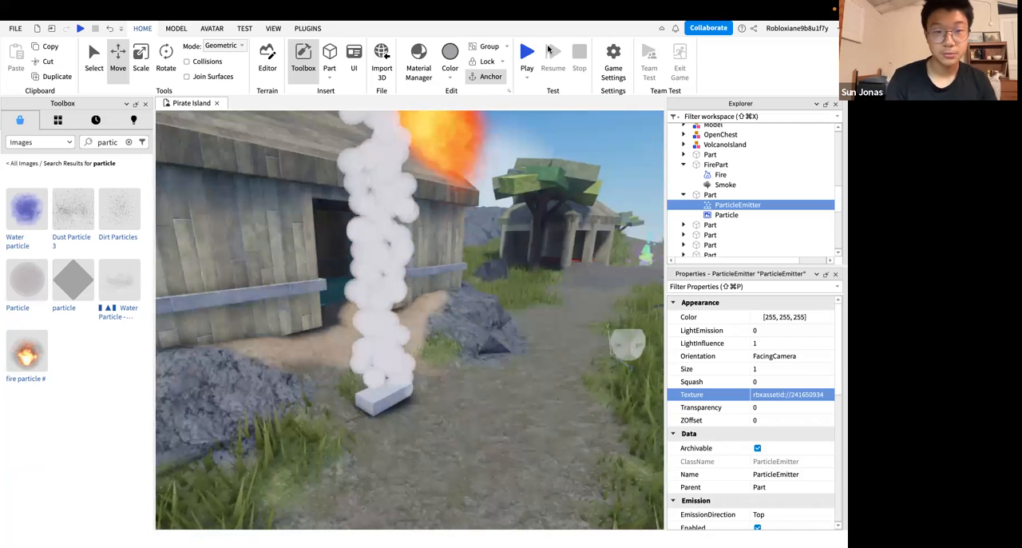
Set the ParticleEmitter's Color to purple, 144, 0, 255
click(752, 320)
click(755, 317)
drag(639, 323, 628, 373)
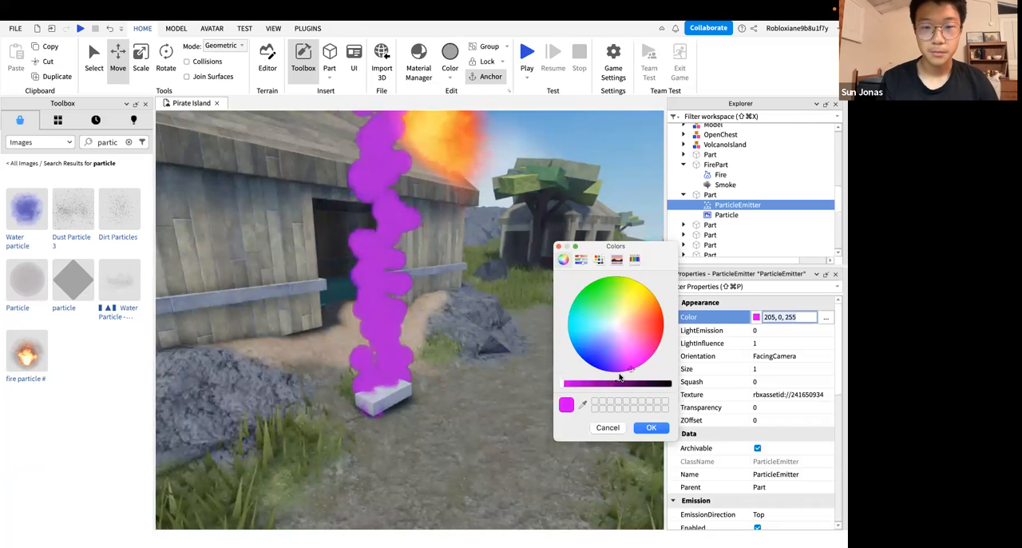
click(649, 427)
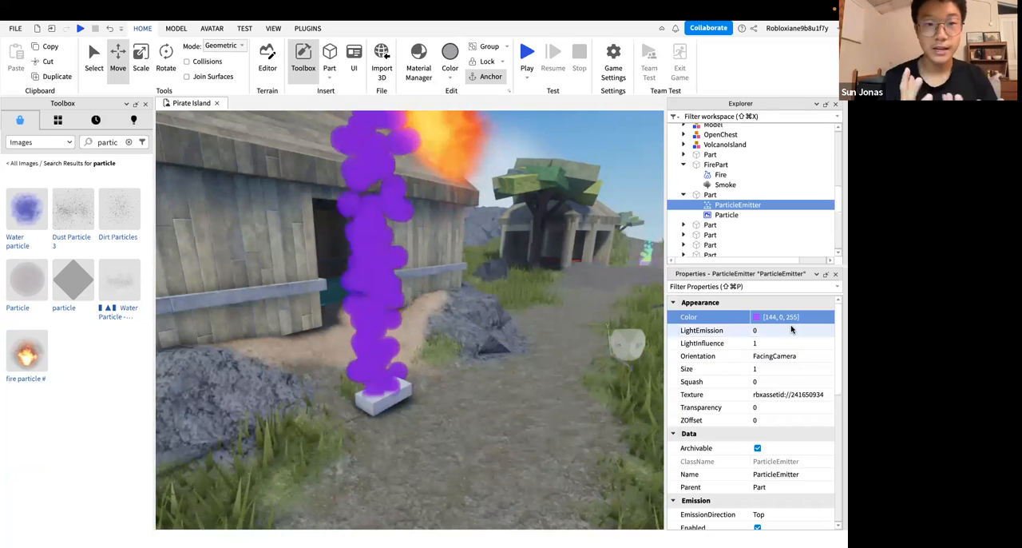
Set the ParticleEmitter's LightEmission to 0.65 and its Color to a lighter purple, 159, 34, 246
click(791, 330)
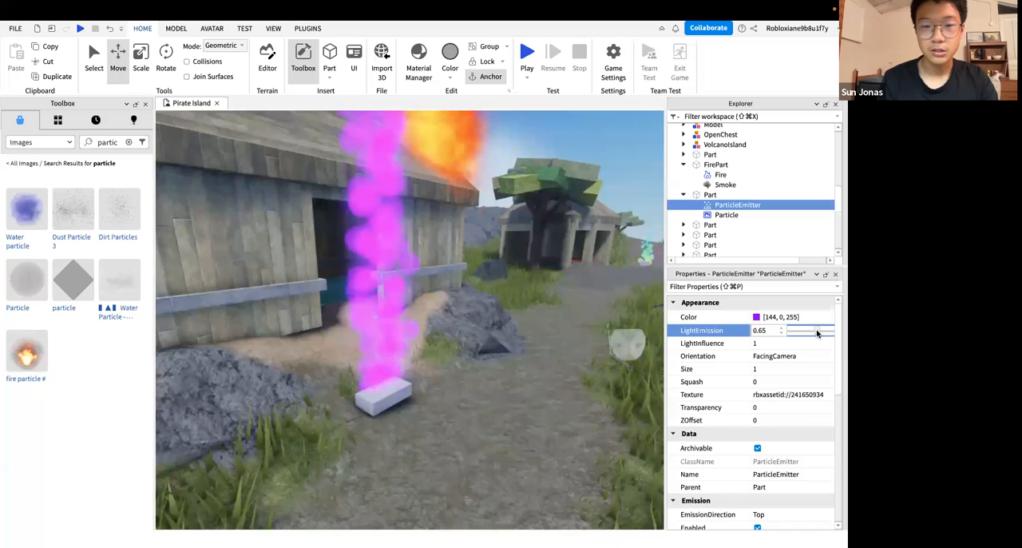
click(757, 317)
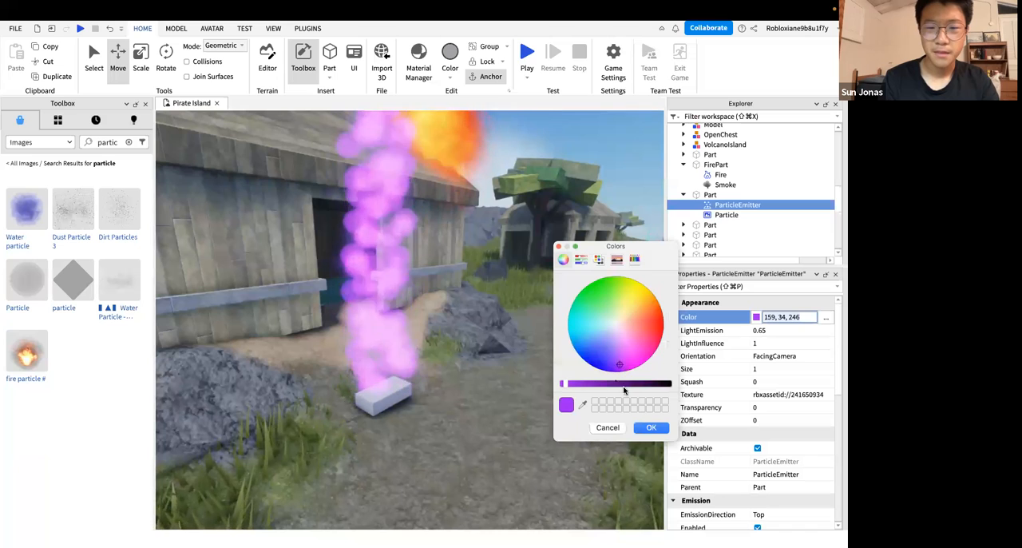
click(652, 429)
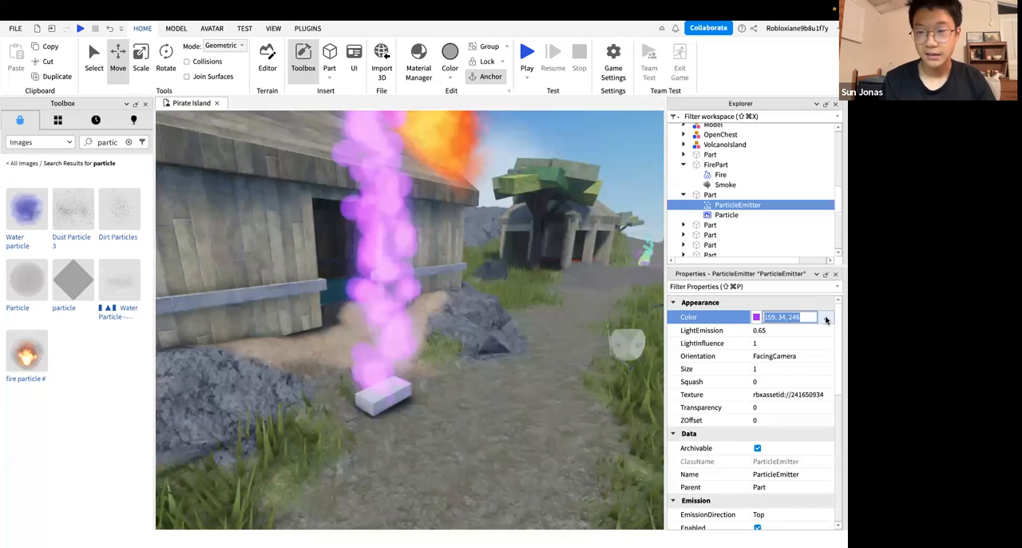
Open the ParticleEmitter's color sequence editor and select the keypoint at the end of the gradient
click(826, 318)
drag(705, 274, 771, 247)
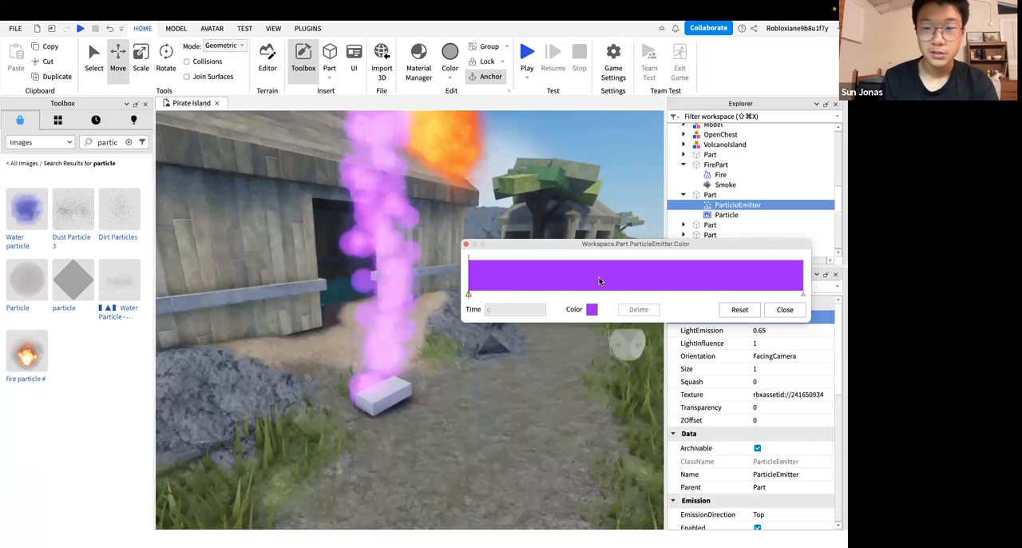
click(827, 317)
click(821, 322)
click(831, 318)
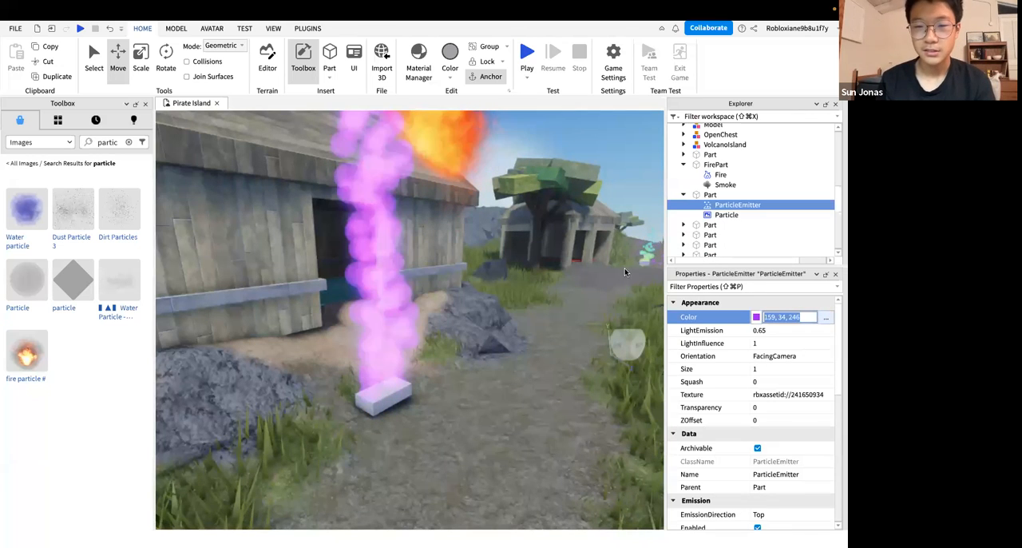
click(826, 318)
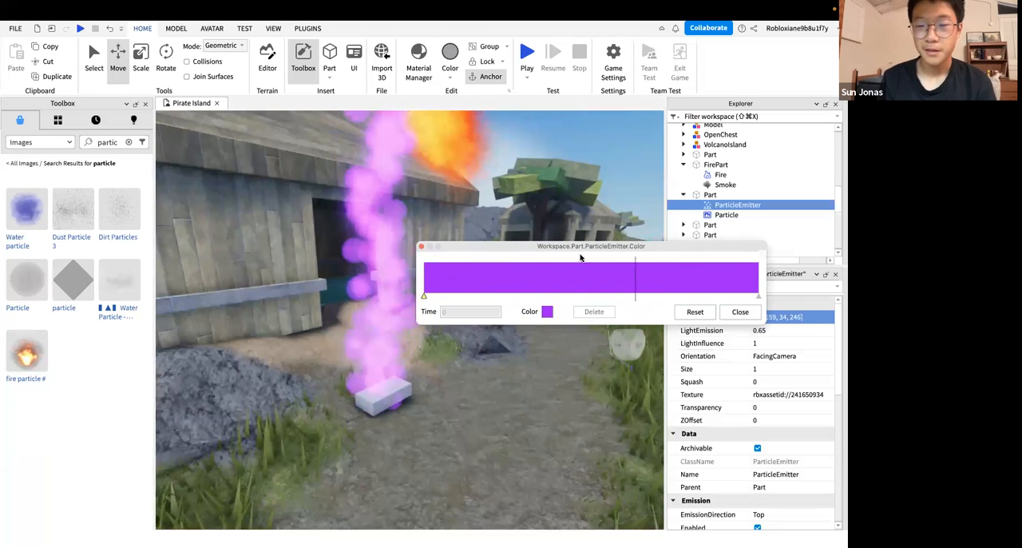
click(758, 297)
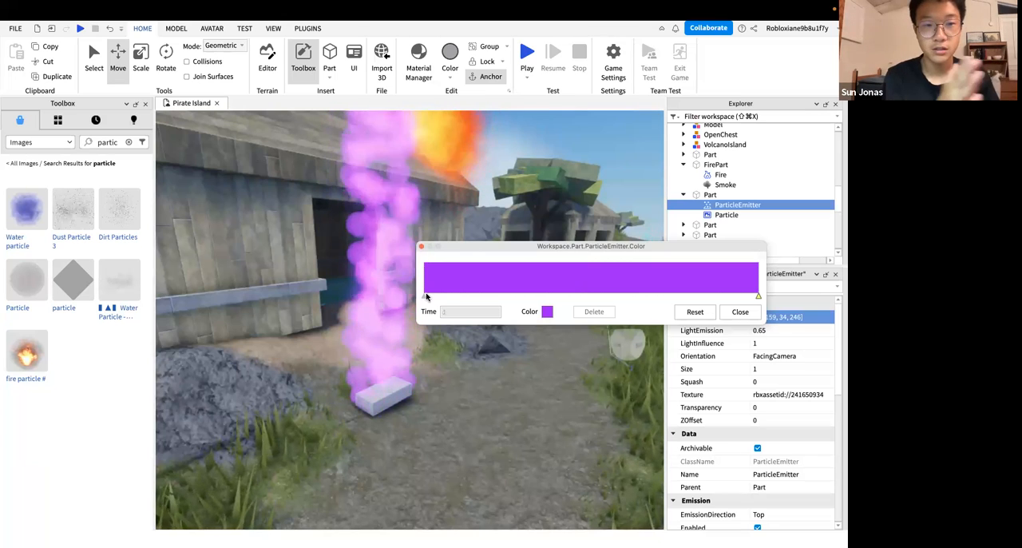
drag(426, 285, 409, 285)
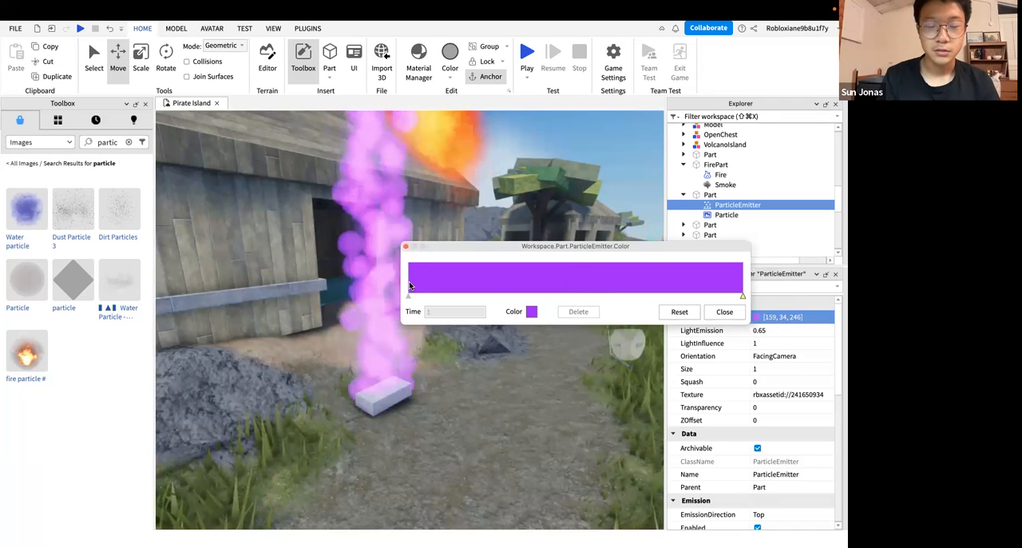
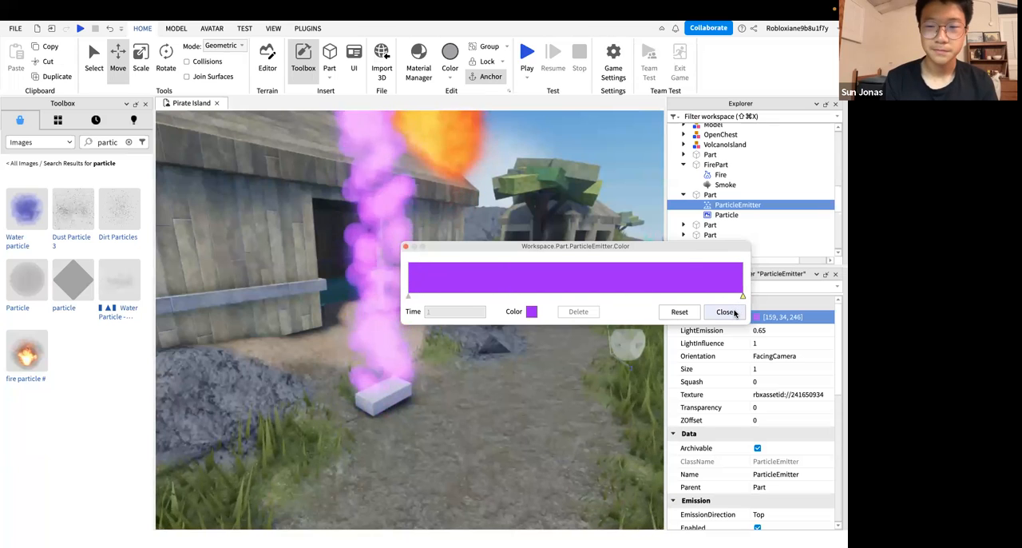
Close the color sequence editor and set the ParticleEmitter's Lifetime to 2
click(734, 313)
scroll(713, 396, down, 5)
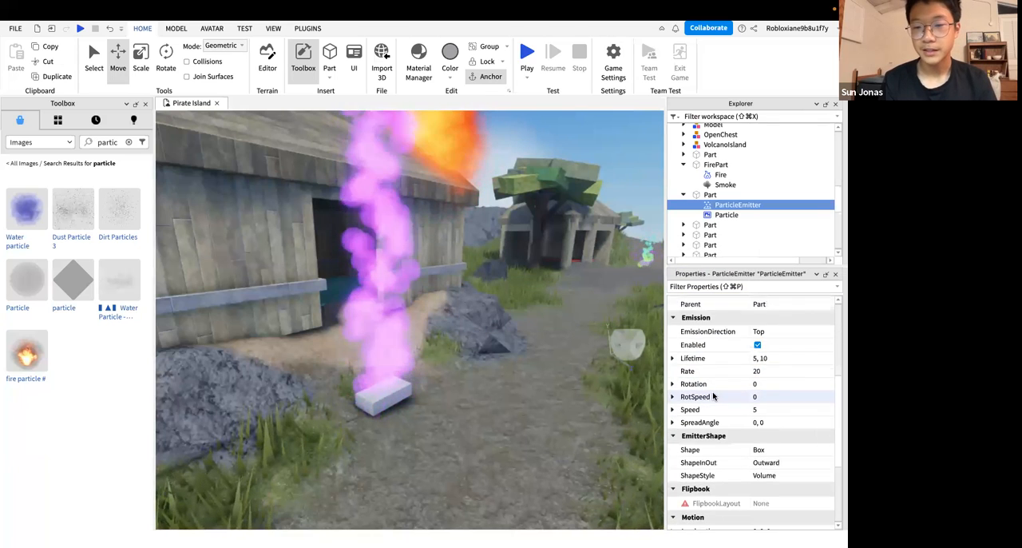
scroll(713, 396, down, 1)
click(731, 350)
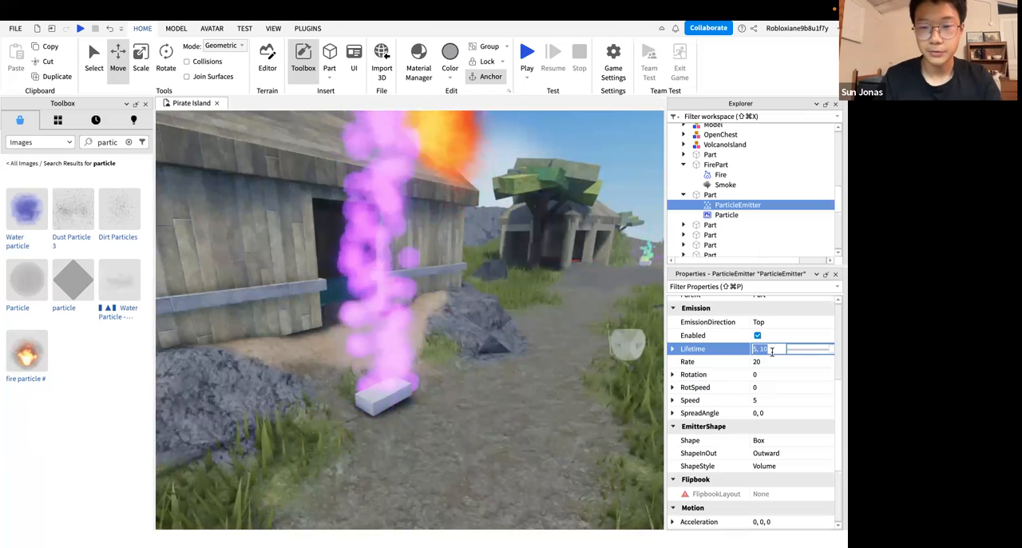
text(2)
key(Return)
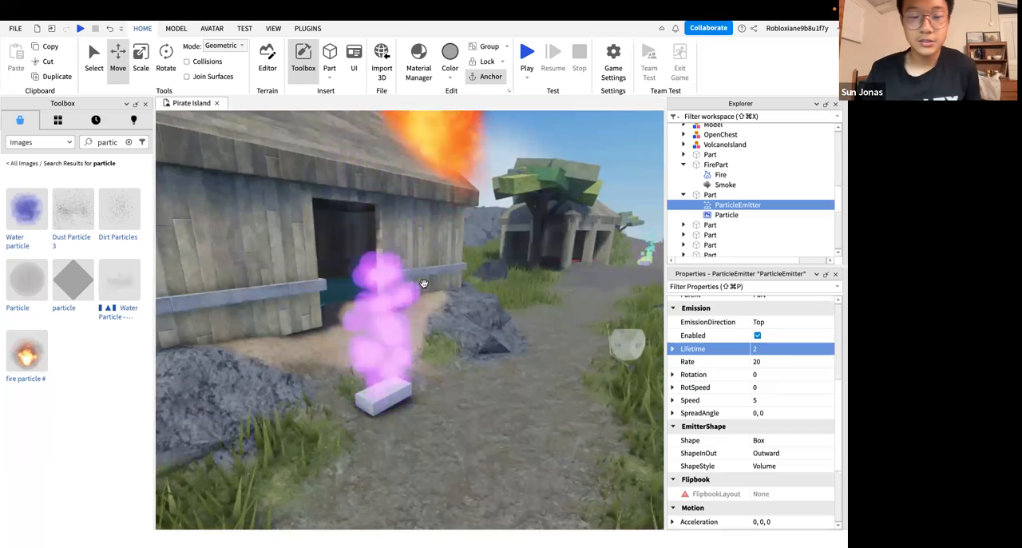
right_drag(420, 297, 420, 296)
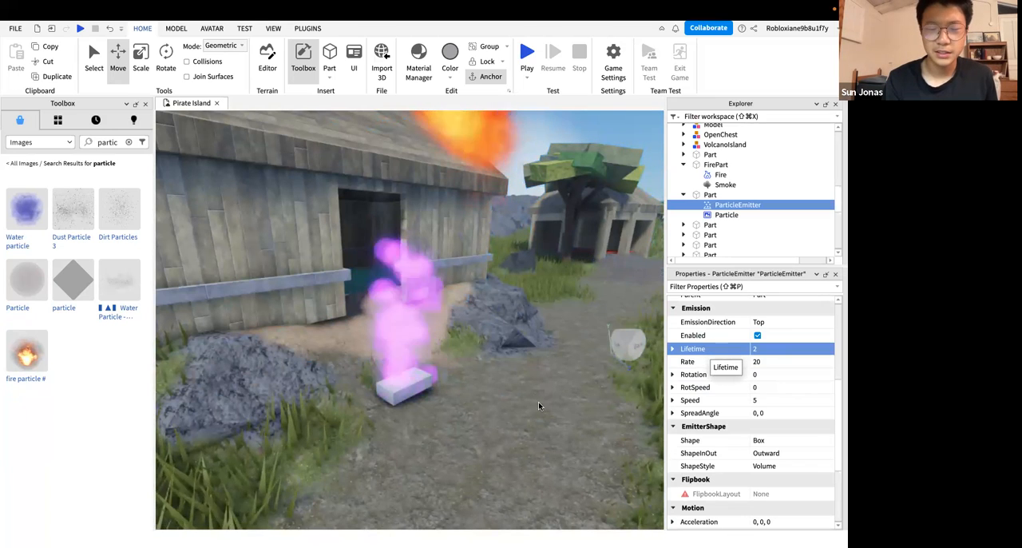
Change the end keypoint of the ParticleEmitter's color sequence to blue, making a purple-to-blue gradient, and close the editor
scroll(832, 317, up, 5)
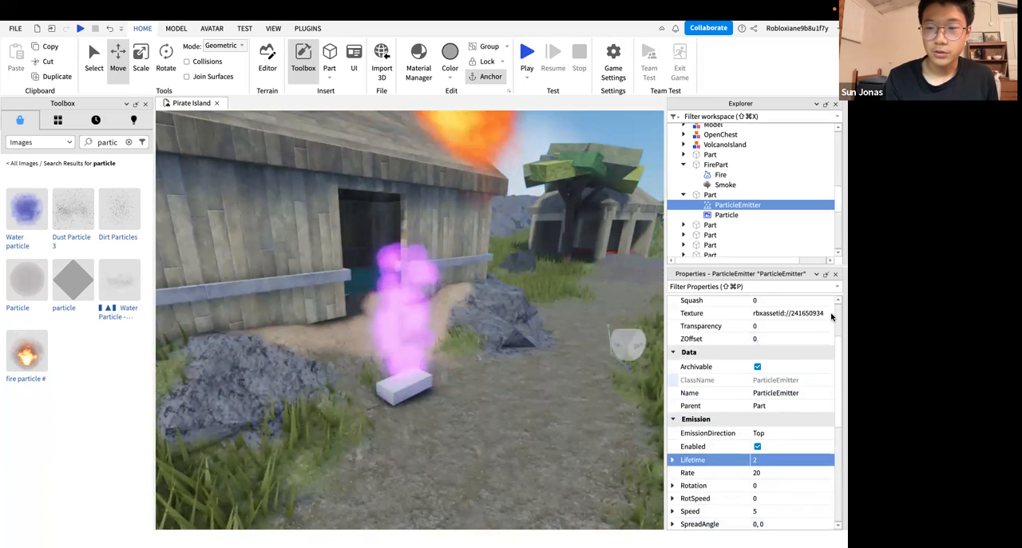
scroll(831, 317, up, 3)
click(831, 317)
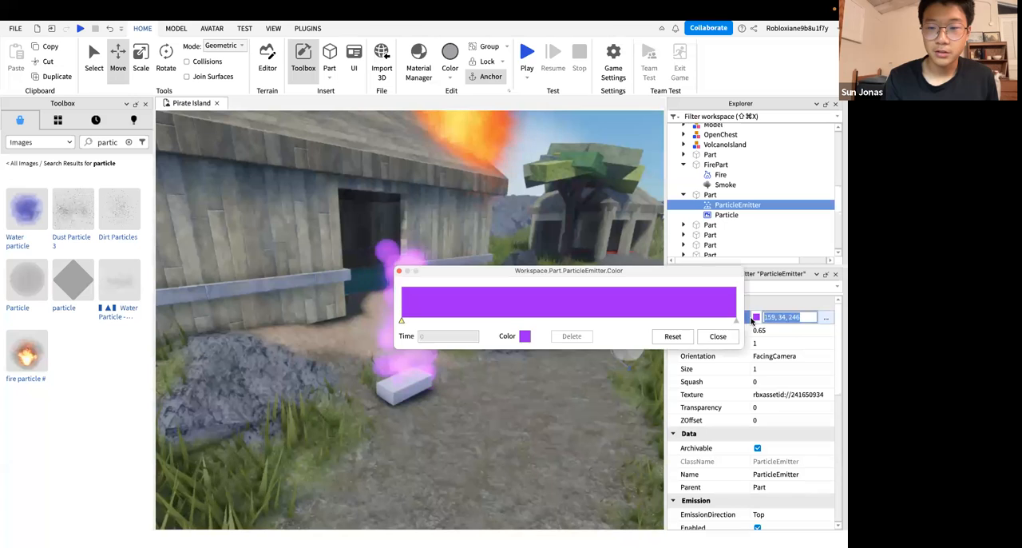
click(737, 320)
click(524, 336)
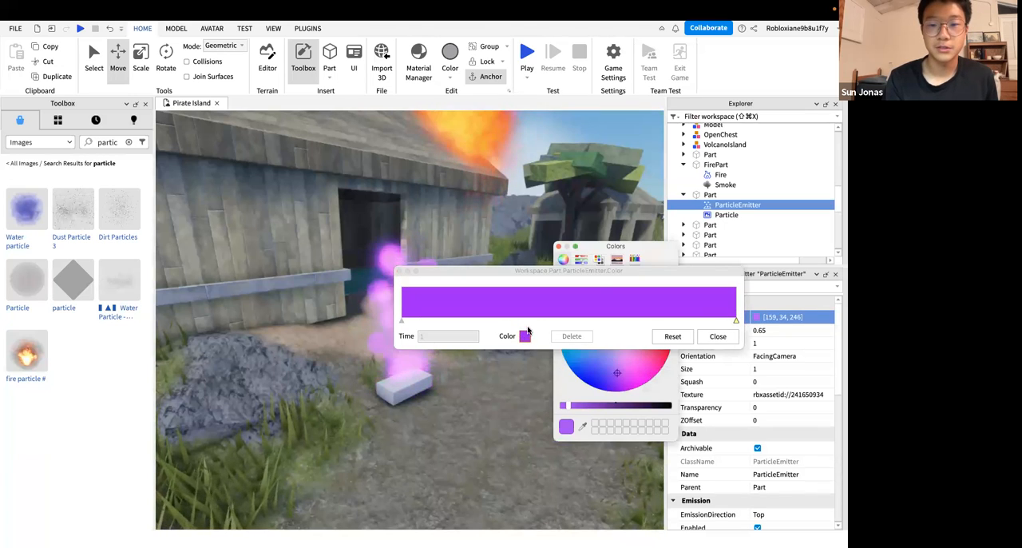
drag(443, 270, 363, 347)
drag(363, 273, 214, 271)
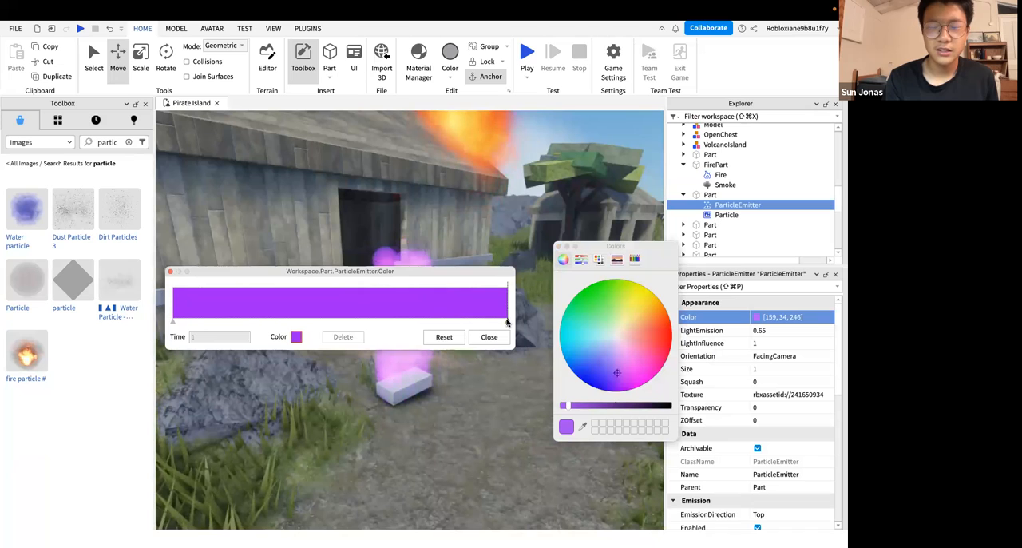
drag(622, 368, 593, 380)
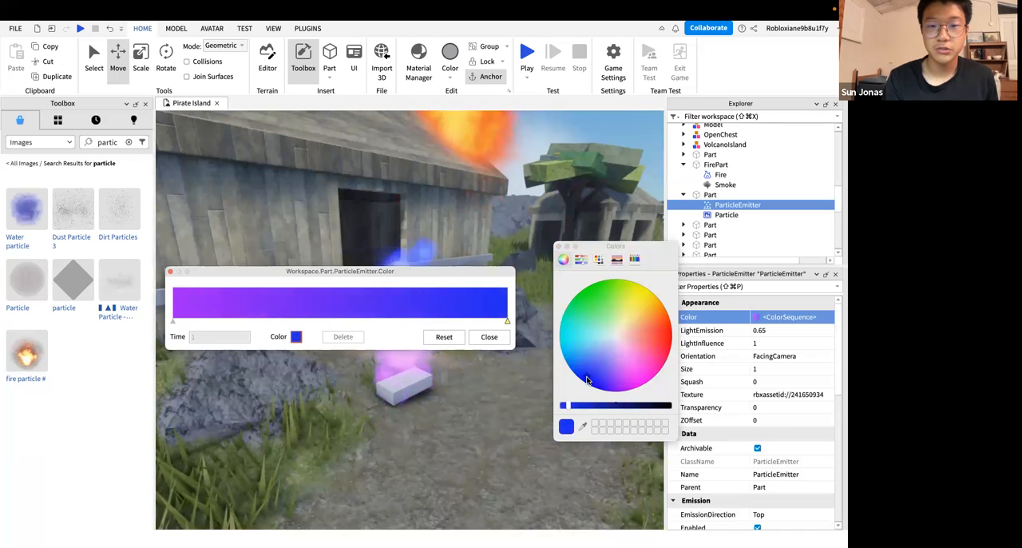
click(489, 337)
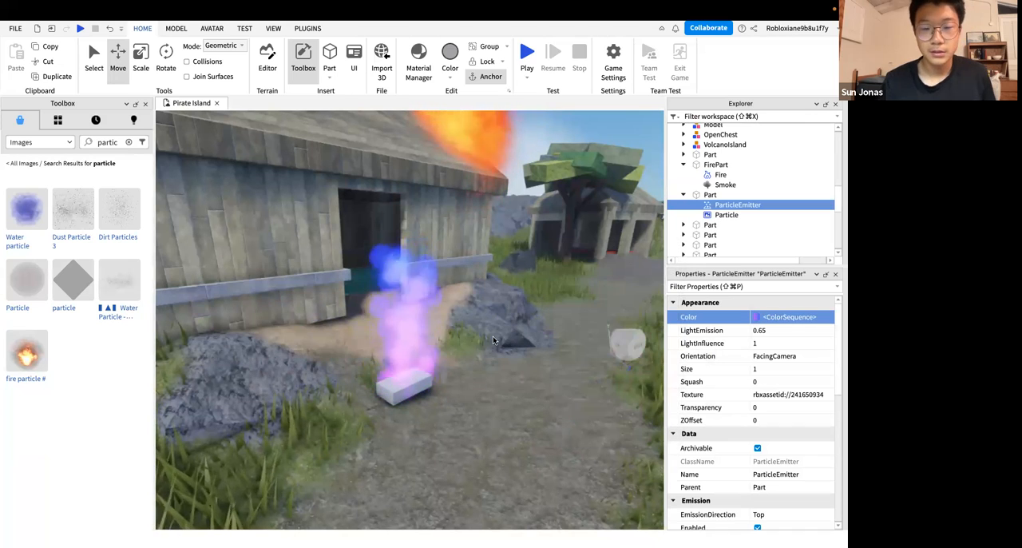
Examine the purple-to-blue particle column from different angles and distances
right_drag(428, 365, 428, 368)
scroll(363, 363, down, 3)
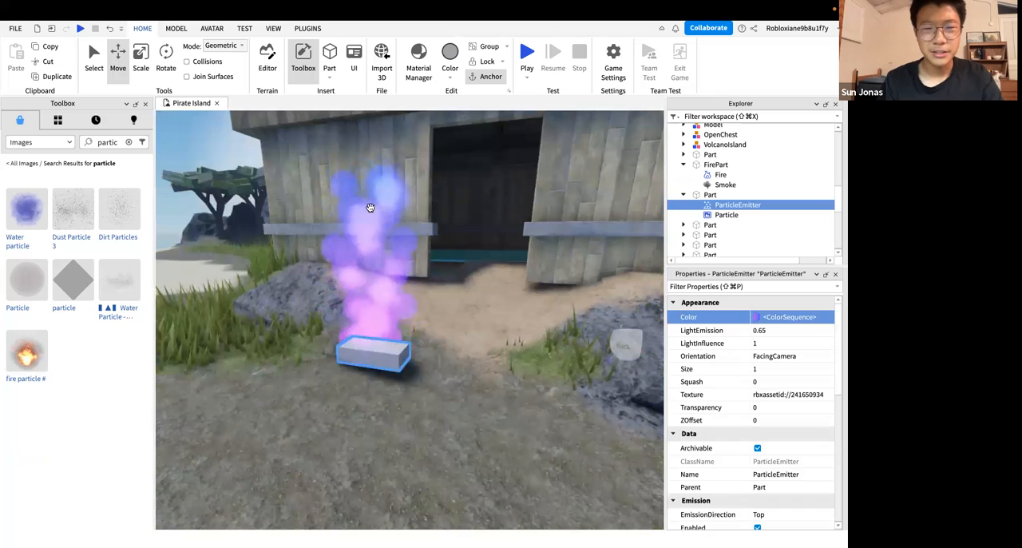
right_drag(401, 198, 402, 199)
scroll(401, 199, down, 5)
scroll(402, 199, up, 4)
scroll(402, 201, down, 4)
scroll(402, 199, up, 4)
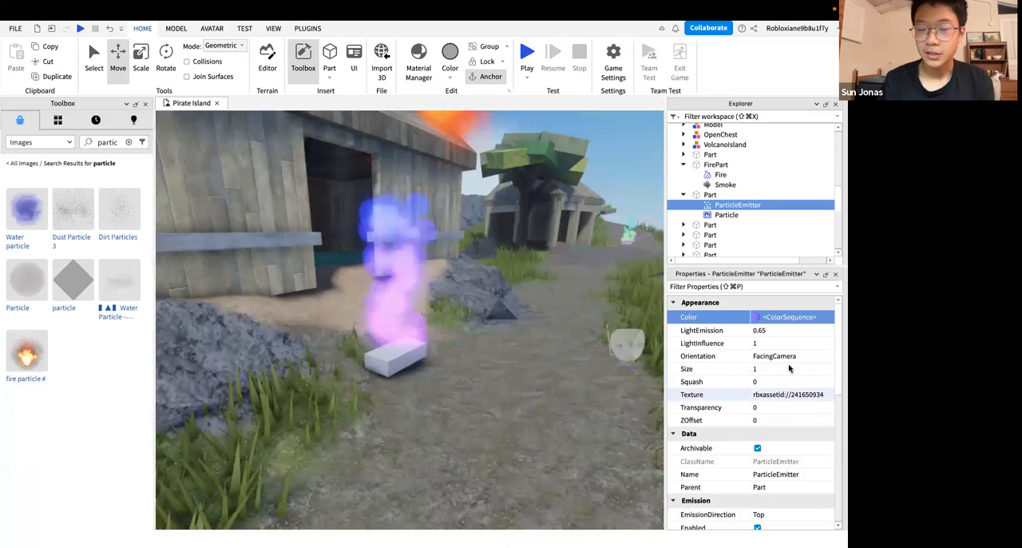
Edit the ParticleEmitter's Size graph, raising the keypoint at time 1 to about 6.25, and close the graph
click(789, 368)
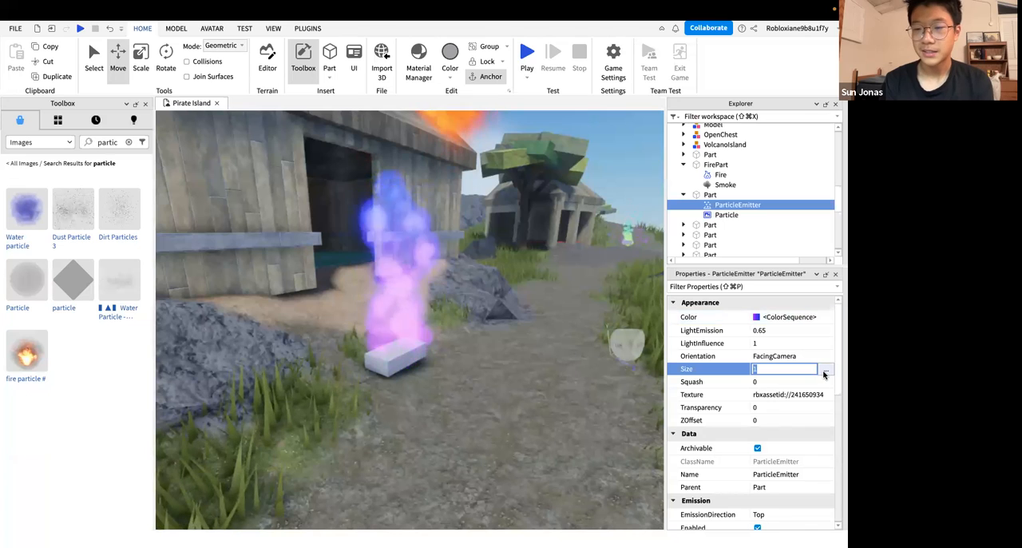
click(827, 372)
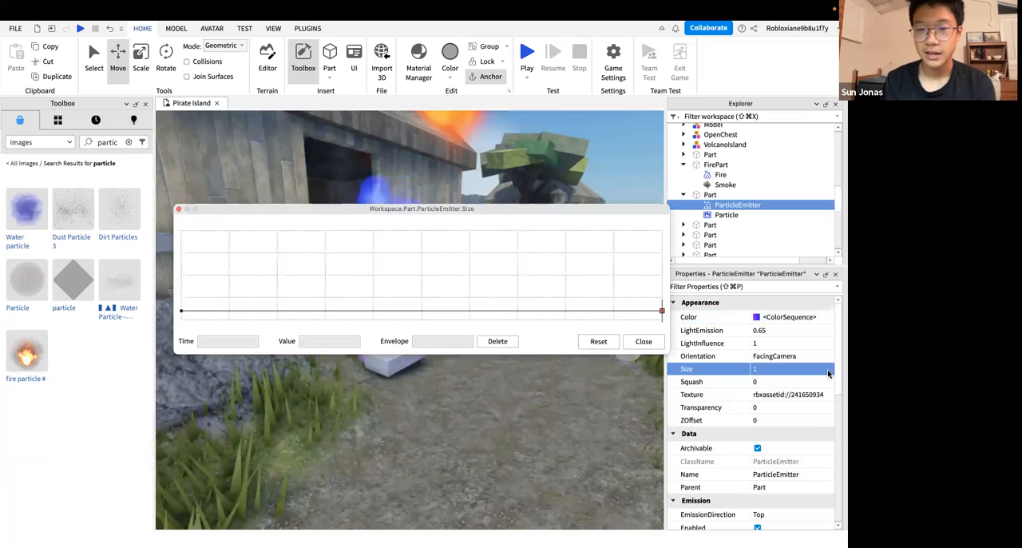
drag(525, 212, 704, 363)
click(360, 467)
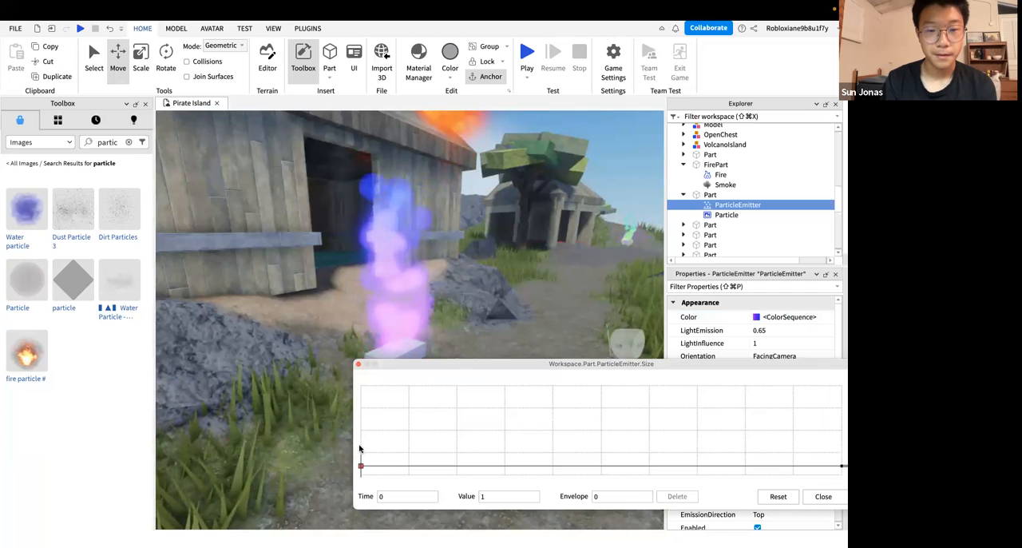
drag(436, 366, 348, 359)
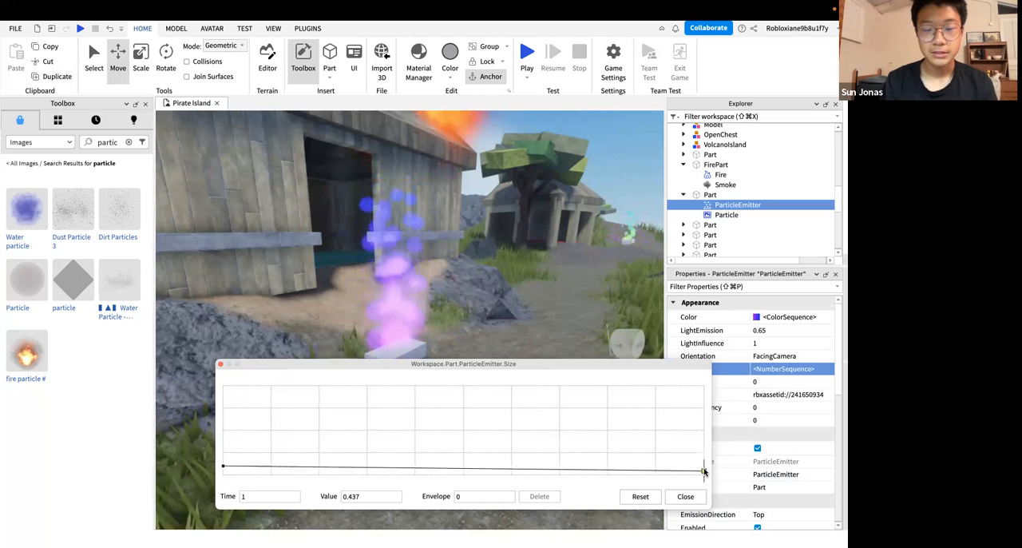
drag(713, 445, 707, 447)
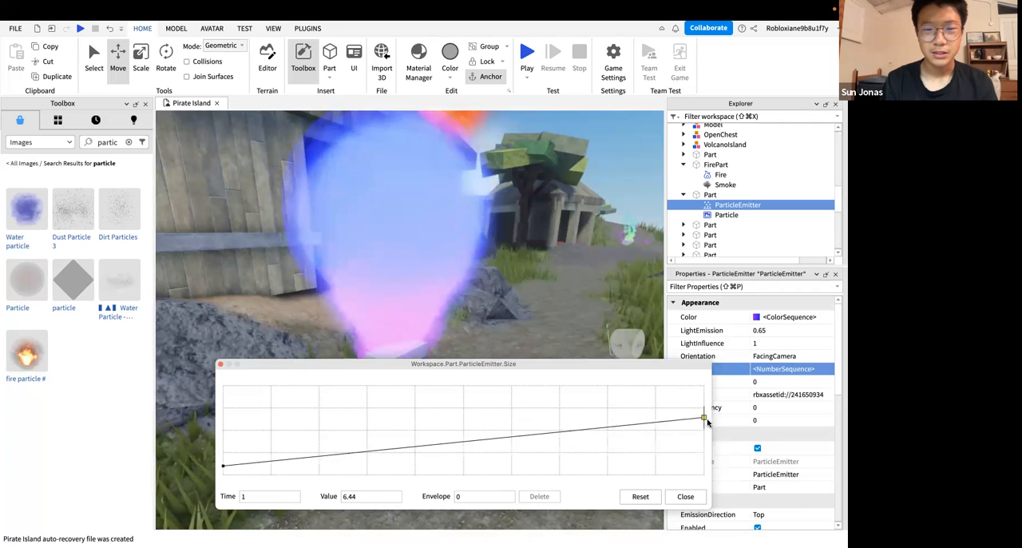
mouse_move(682, 364)
mouse_down()
mouse_move(682, 503)
mouse_move(677, 392)
mouse_move(702, 364)
mouse_up()
right_drag(549, 278, 549, 281)
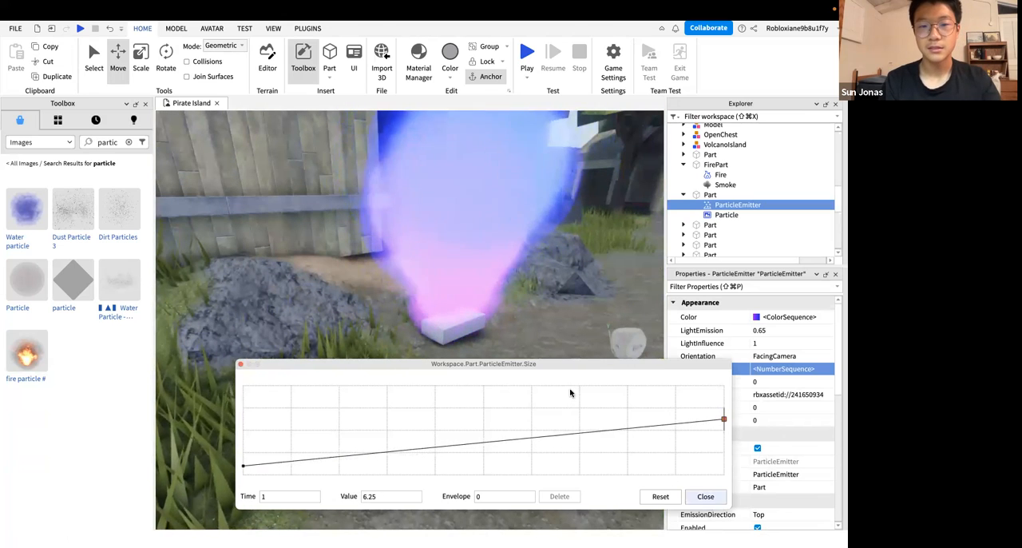
key(Escape)
Move around the hut path to examine the growing particles from near and far
right_drag(570, 390, 570, 391)
key(s)
key(s)
key(d)
key(w)
key(w)
right_drag(493, 379, 493, 378)
key(w)
key(s)
key(w)
key(s)
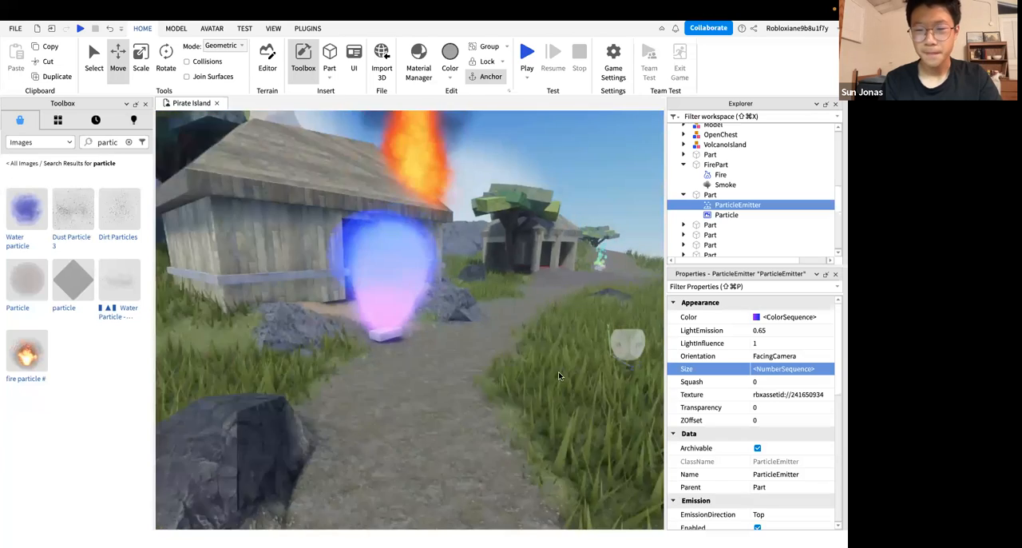
key(w)
key(s)
Set the ParticleEmitter's Rate to 30 and view the resulting effect up close and from a distance
scroll(789, 414, down, 1)
scroll(783, 355, down, 3)
scroll(766, 444, down, 1)
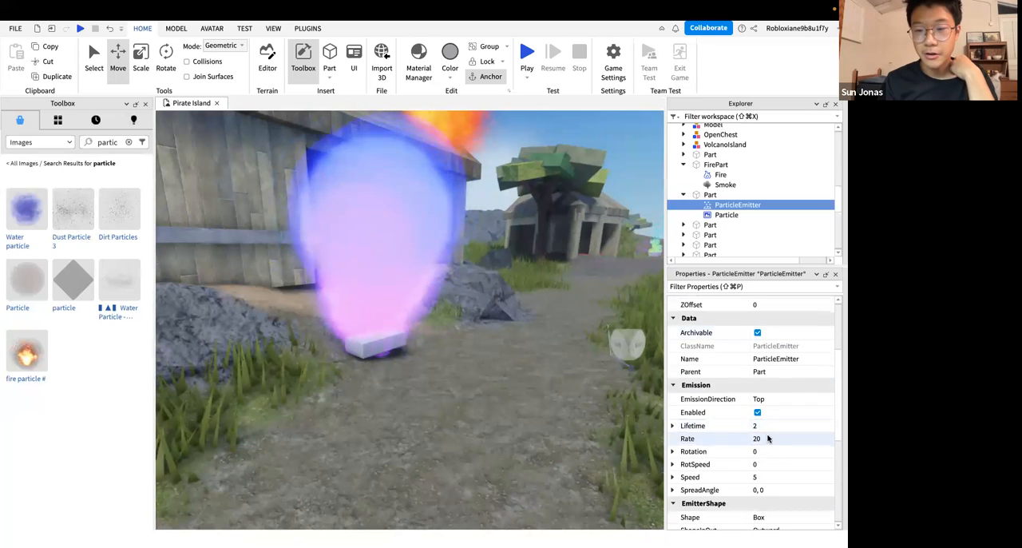
key(s)
right_drag(559, 349, 560, 349)
key(w)
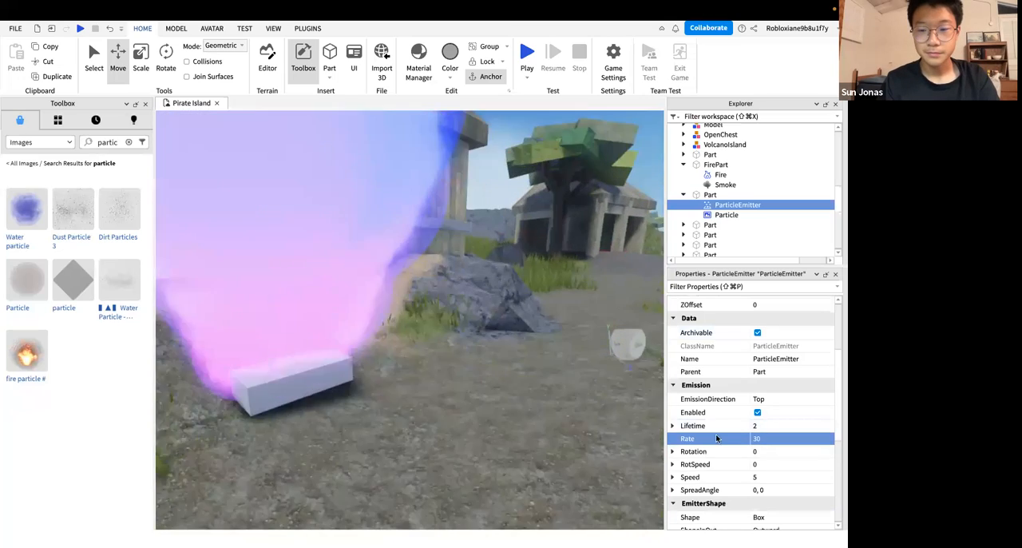
key(s)
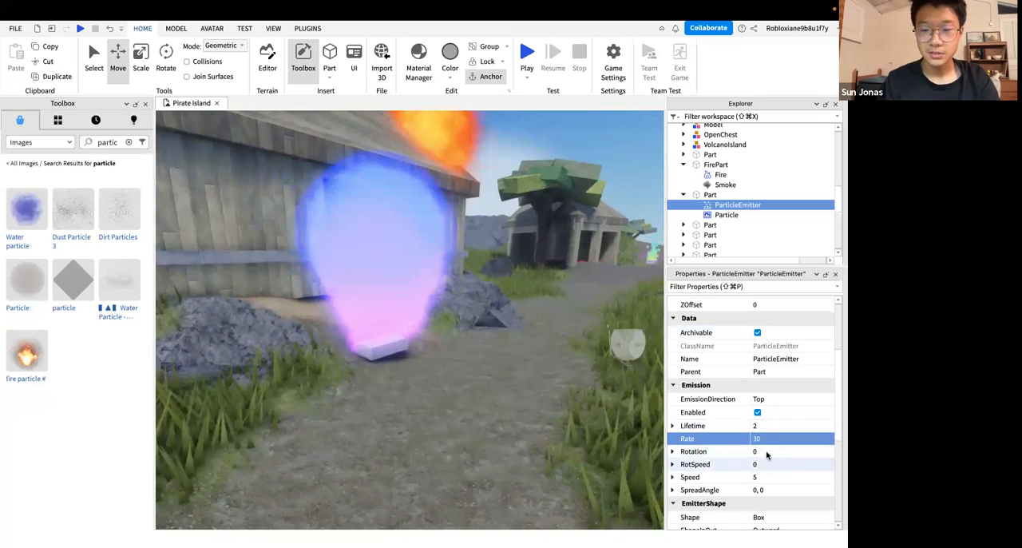
key(d)
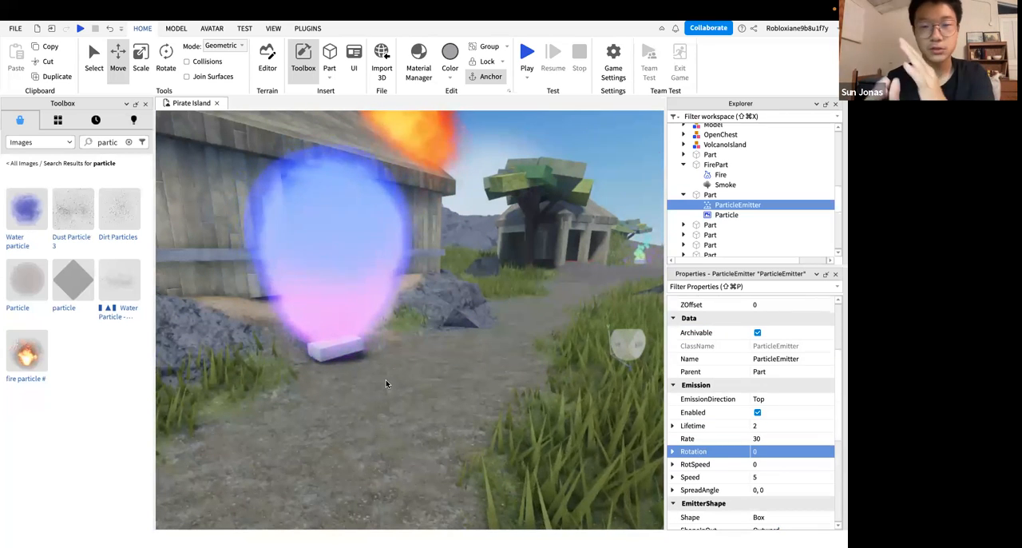
right_drag(440, 351, 440, 351)
key(w)
key(s)
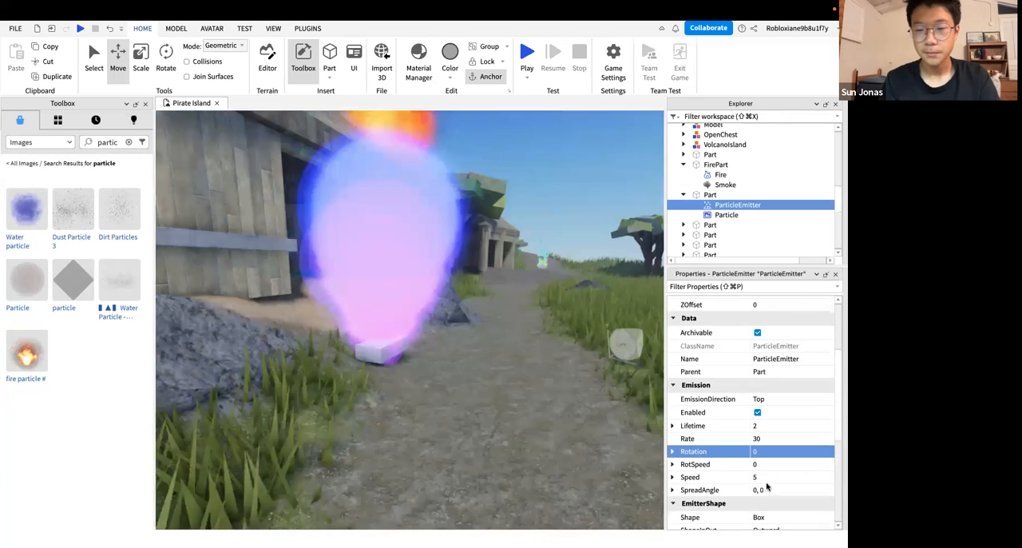
Try a SpreadAngle of 30, 30 on the ParticleEmitter and raise it to 360, 360
click(766, 488)
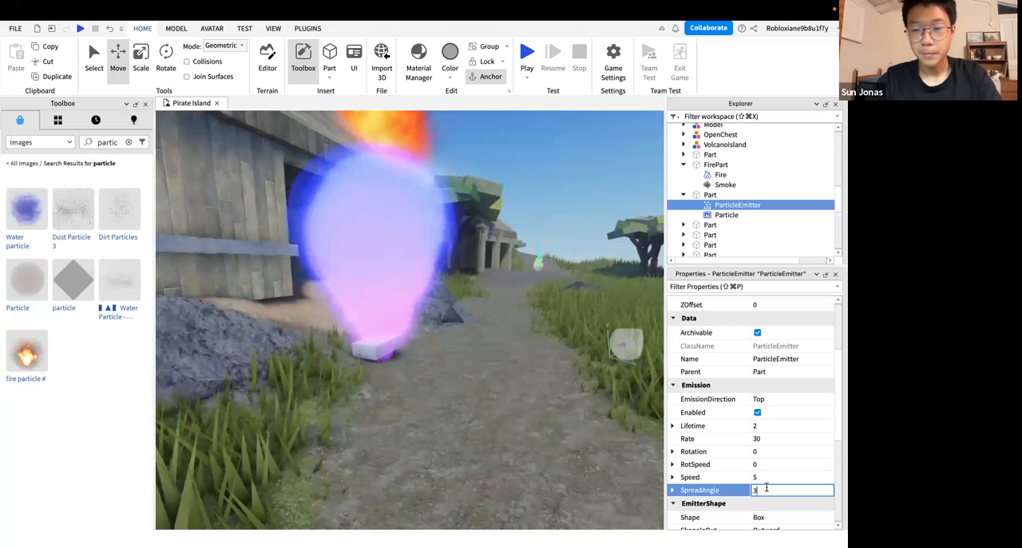
right_drag(568, 391, 568, 392)
key(s)
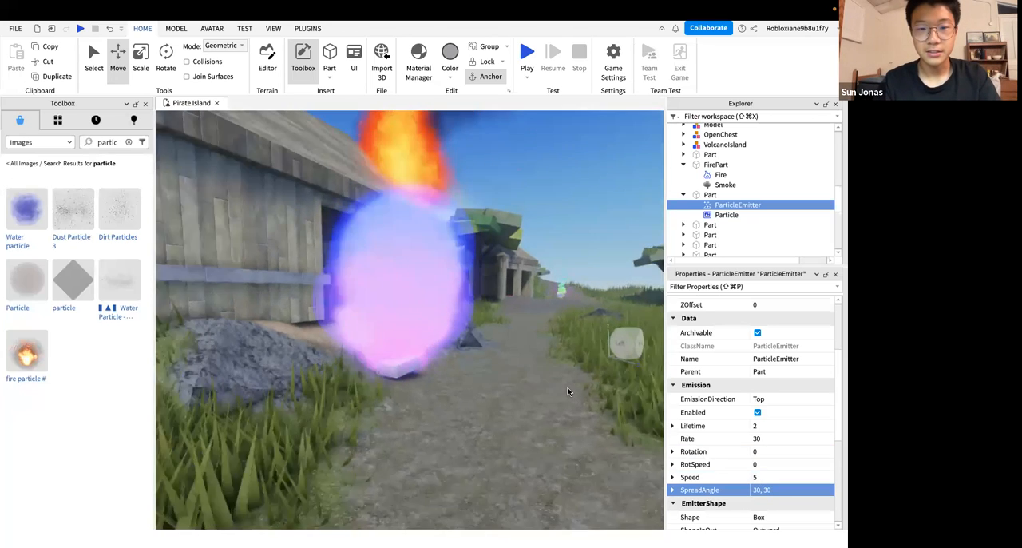
key(d)
key(w)
key(s)
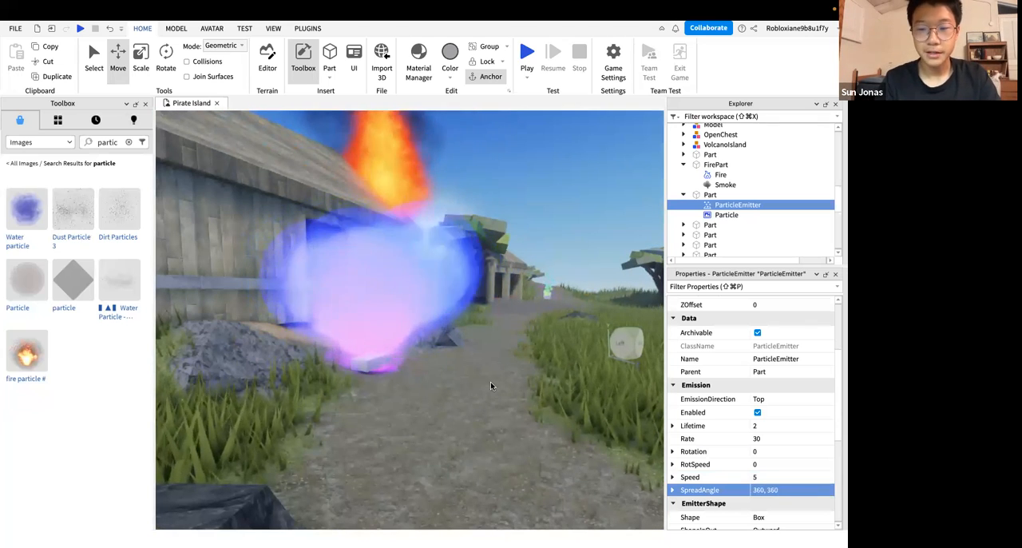
right_drag(490, 382, 491, 382)
key(w)
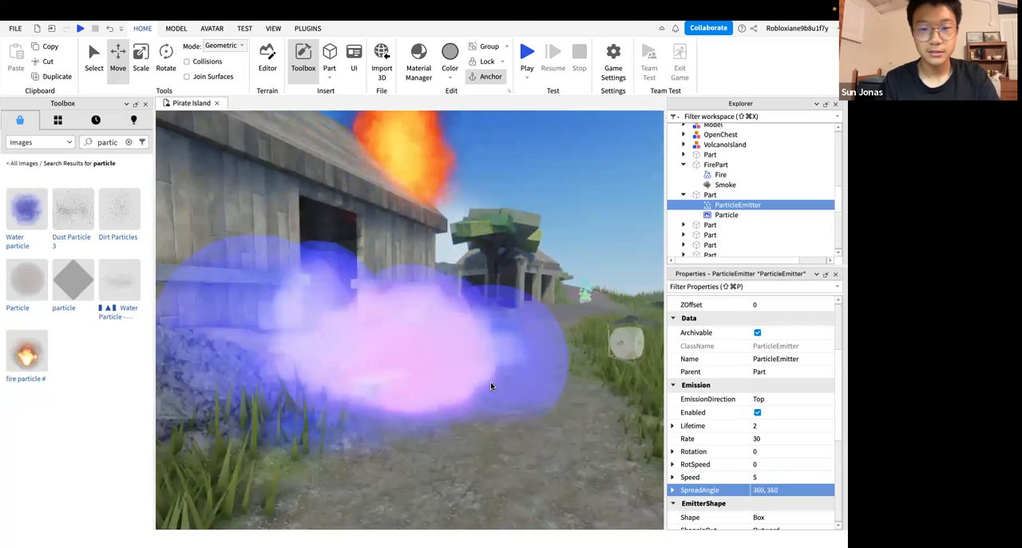
key(s)
Select the part holding the emitter and view how its particles spread around it
click(403, 316)
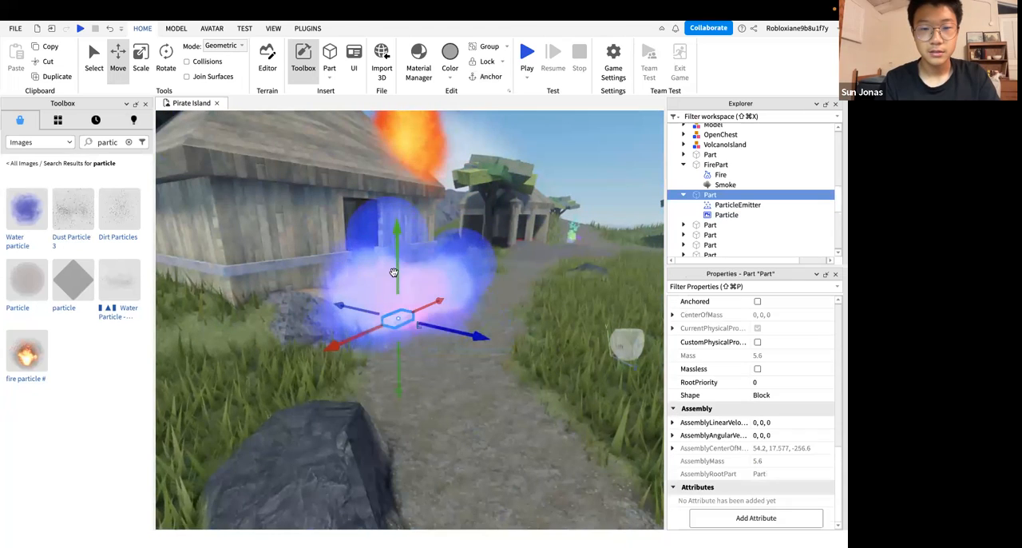
click(515, 355)
right_drag(515, 355, 515, 354)
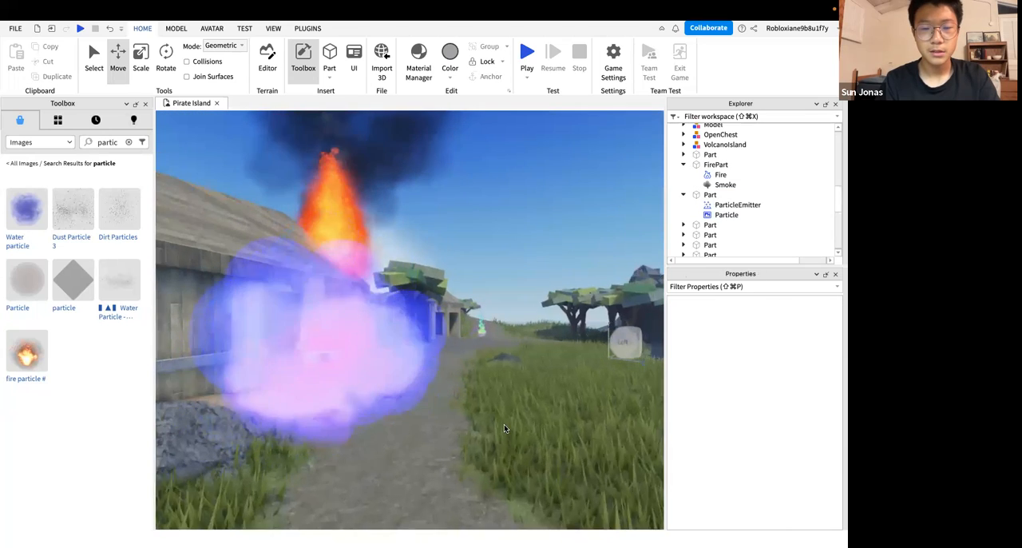
key(s)
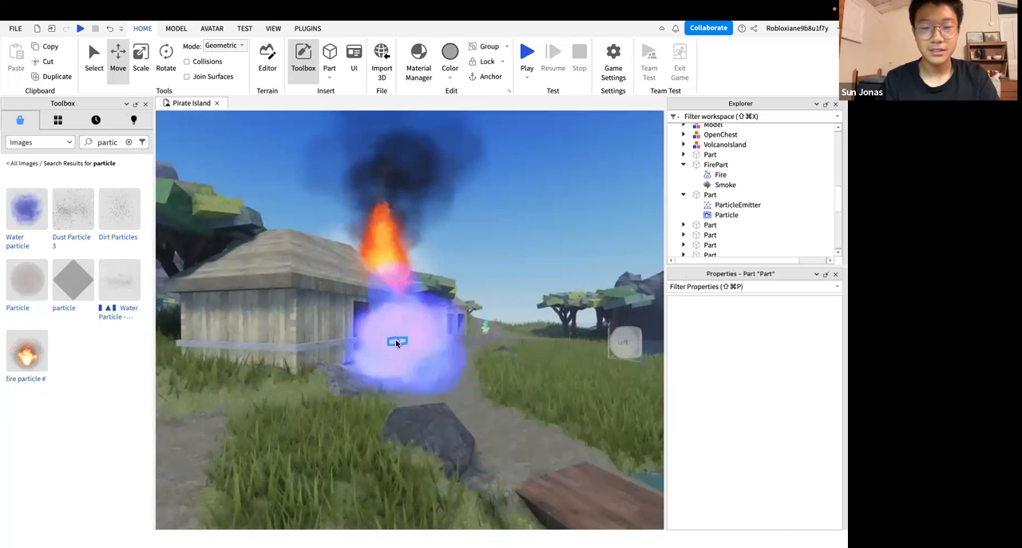
click(397, 344)
key(w)
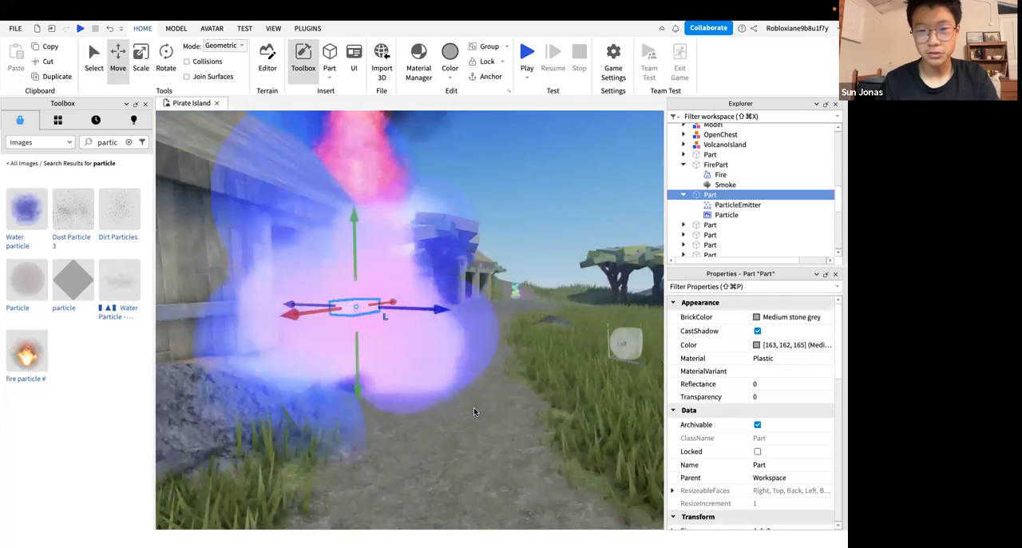
key(s)
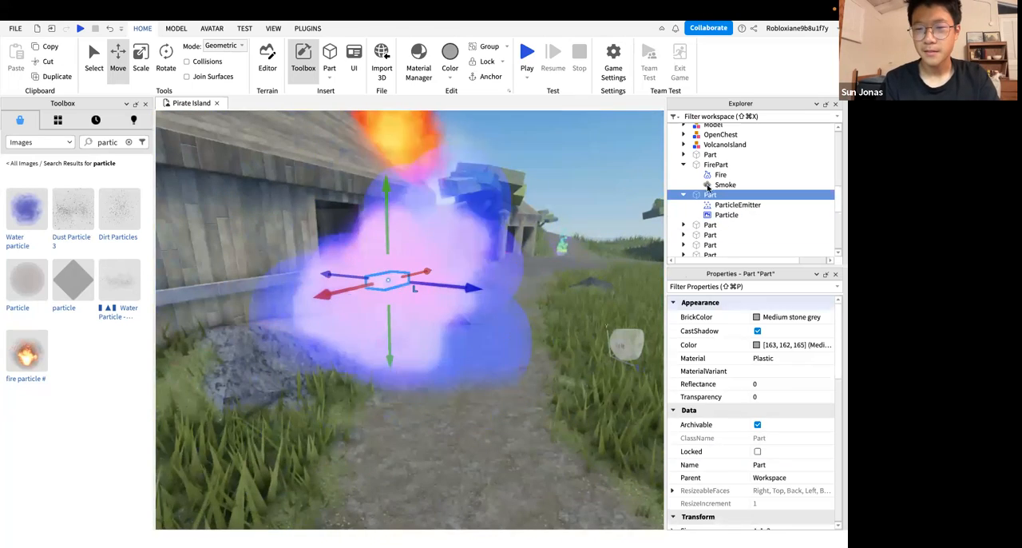
Reselect the ParticleEmitter and look through its emission, shape, motion and particle properties
click(734, 205)
scroll(766, 391, down, 10)
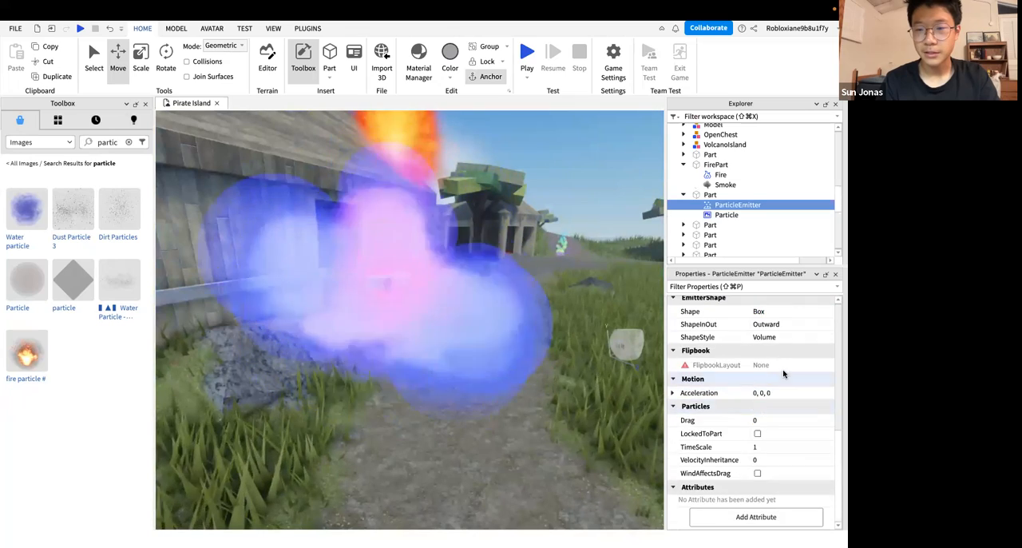
scroll(783, 373, up, 4)
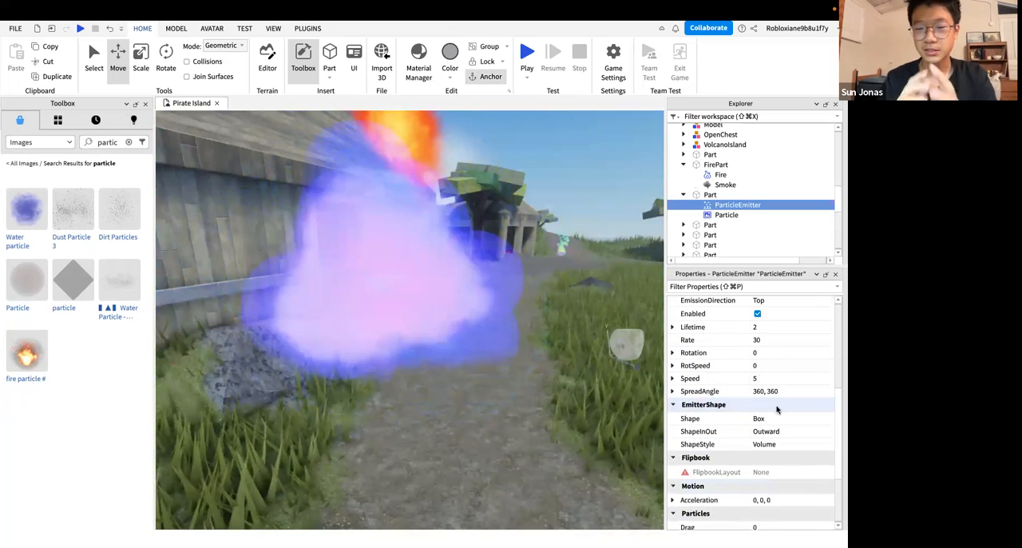
Move the part holding the emitter back and forth over the path to view how its particles trail behind it
scroll(777, 409, down, 5)
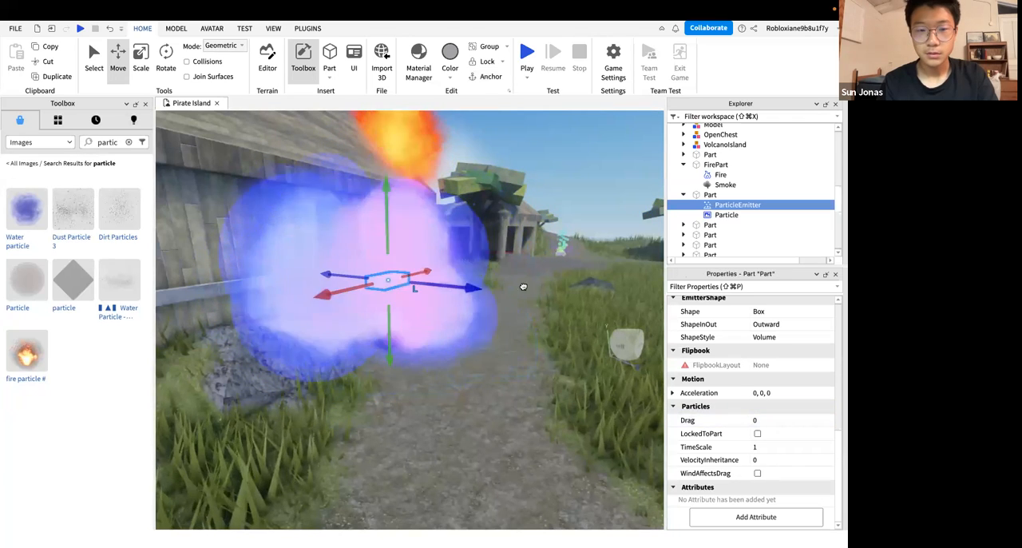
drag(523, 287, 572, 300)
drag(332, 268, 550, 300)
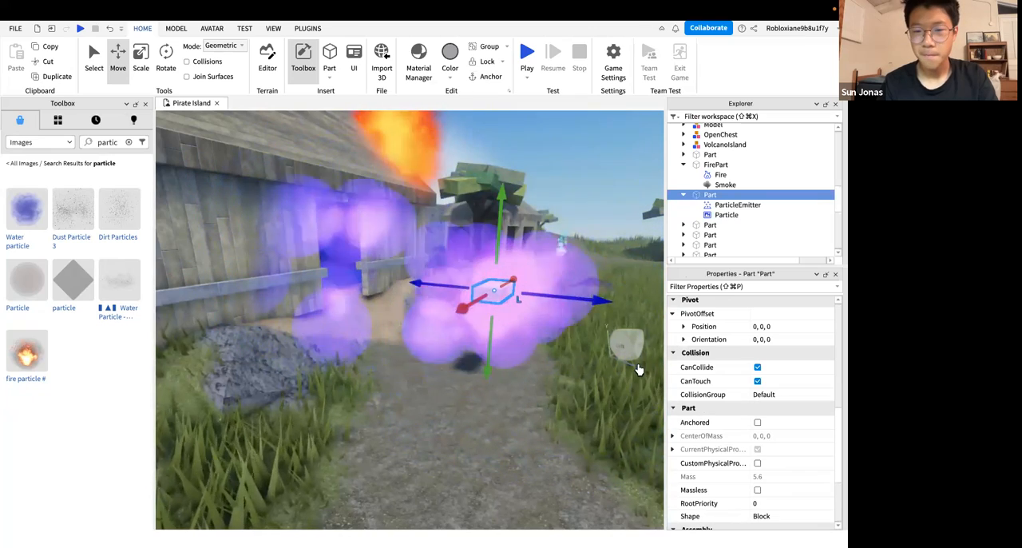
scroll(768, 441, down, 3)
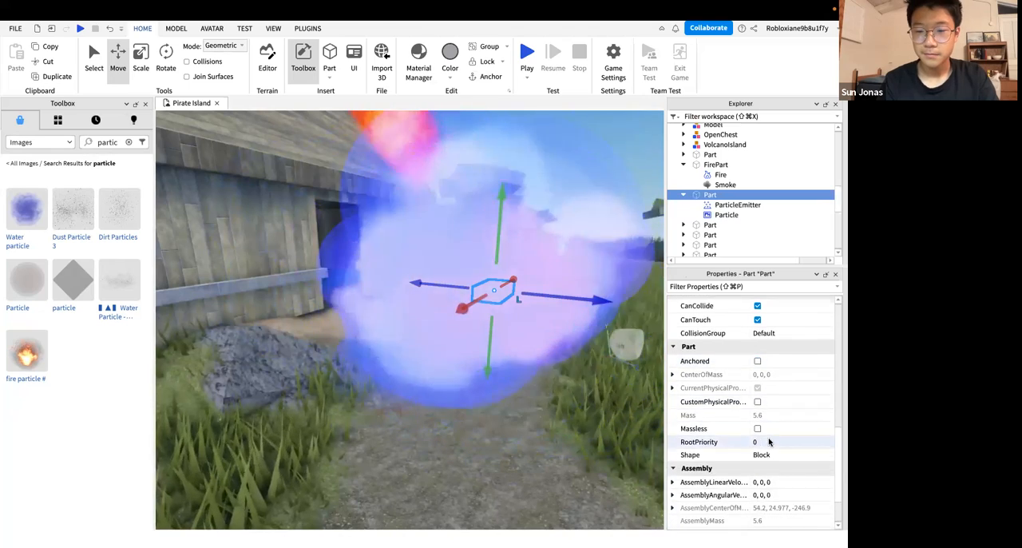
scroll(768, 441, up, 6)
scroll(768, 441, up, 5)
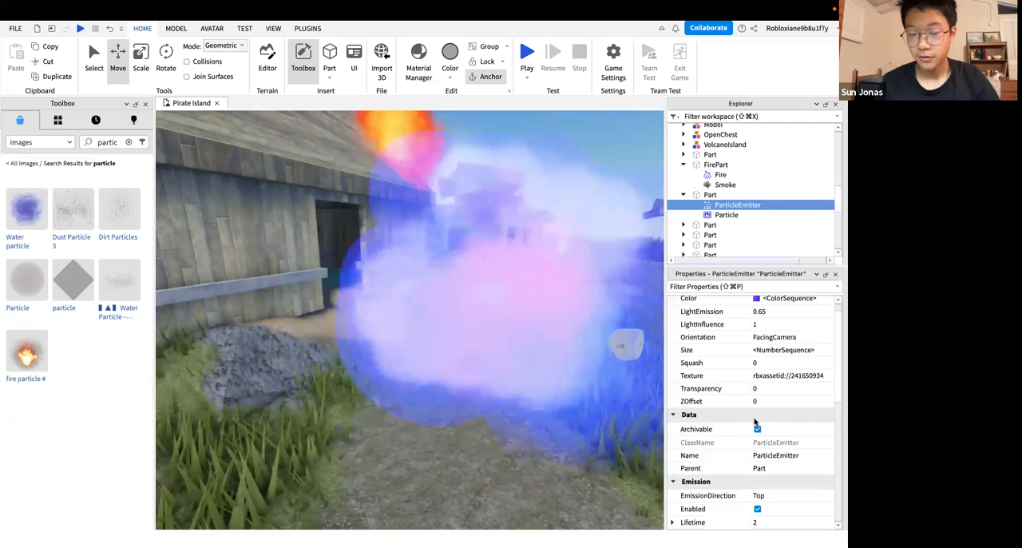
Set the ParticleEmitter's Drag to 0.5
scroll(755, 421, down, 3)
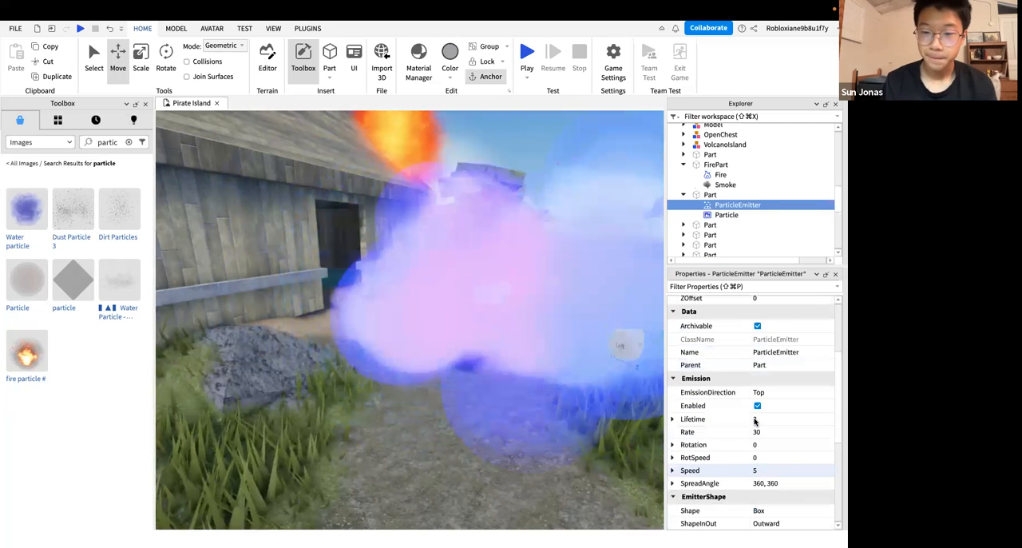
scroll(756, 421, down, 5)
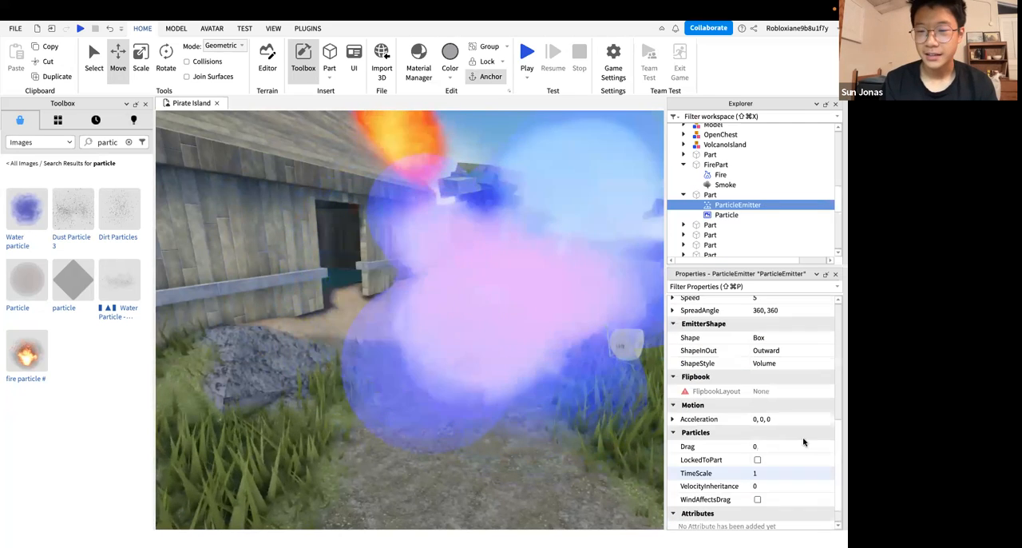
click(796, 440)
click(779, 437)
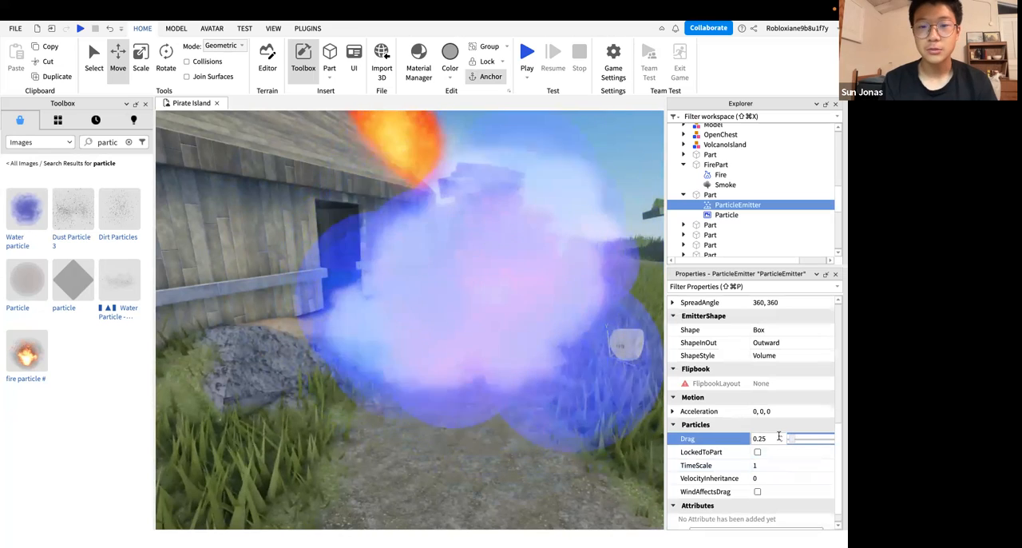
click(779, 436)
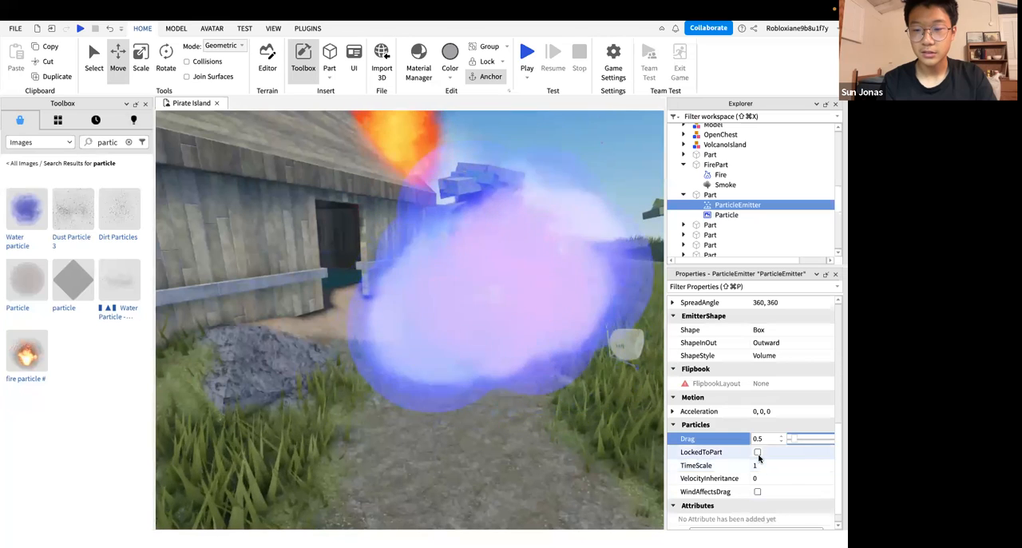
Try LockedToPart on the ParticleEmitter by moving its part around and reselect the emitter
click(479, 289)
drag(558, 293, 509, 355)
drag(439, 346, 495, 332)
click(738, 205)
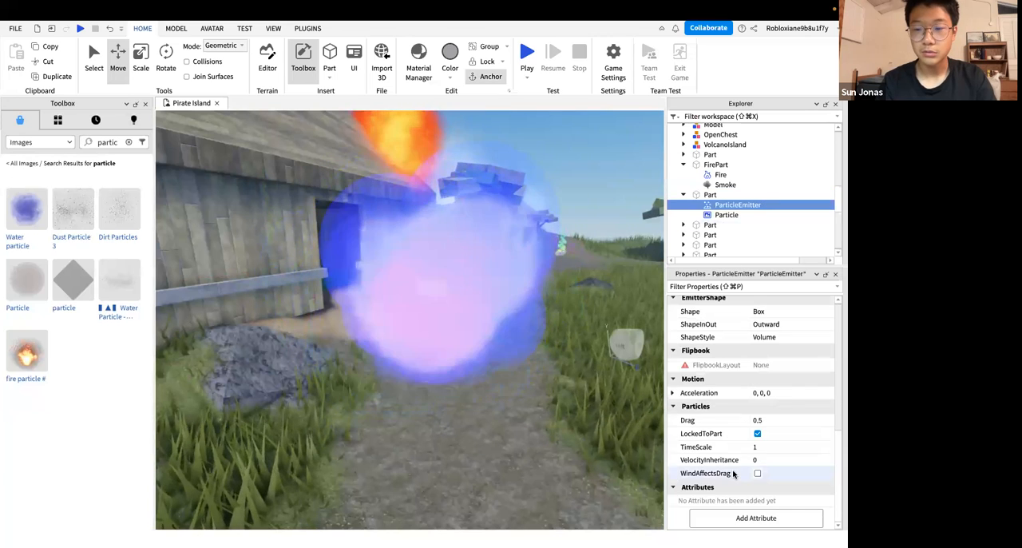
Turn LockedToPart off for the ParticleEmitter and move its part onto the grass beside the water
click(757, 434)
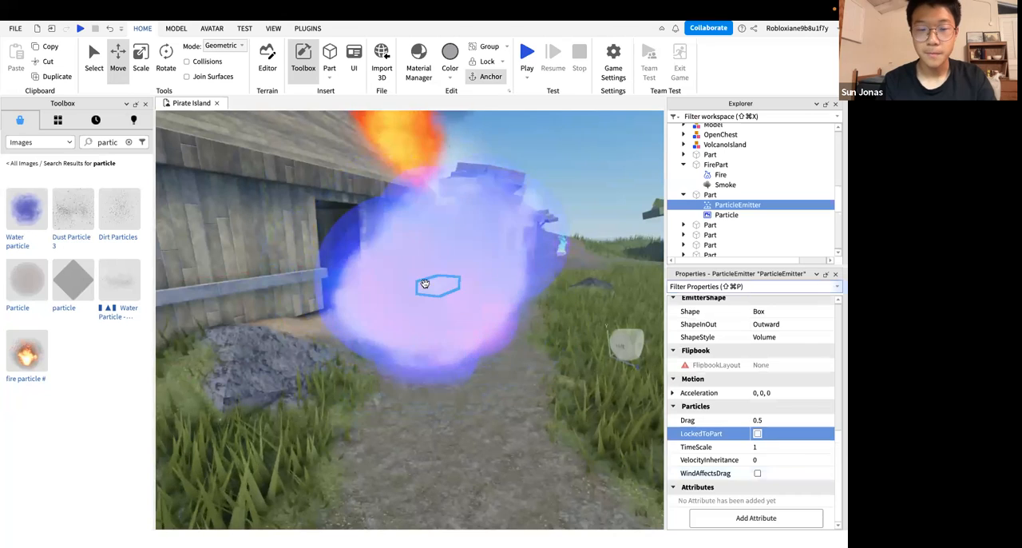
click(425, 283)
drag(425, 283, 378, 285)
drag(547, 306, 569, 313)
right_drag(254, 270, 381, 264)
drag(241, 281, 559, 239)
click(562, 237)
click(467, 264)
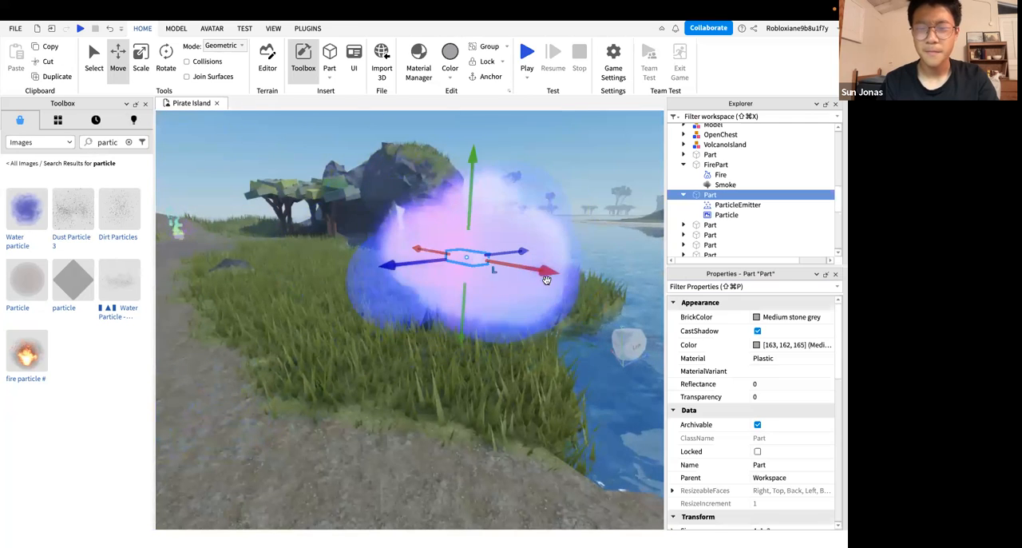
right_drag(616, 308, 527, 372)
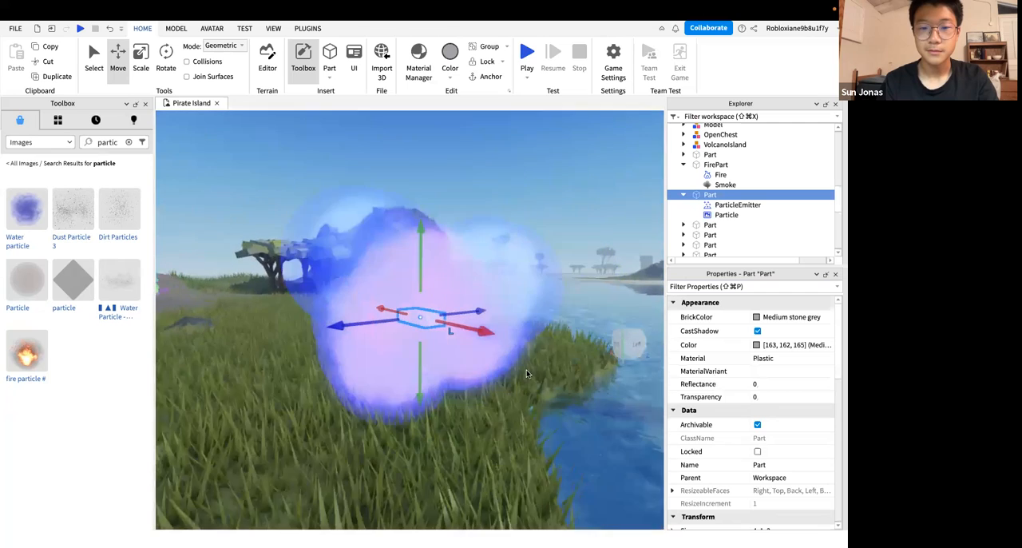
Try a ZOffset of 1 on the ParticleEmitter and view the effect up close
click(736, 205)
scroll(707, 417, down, 2)
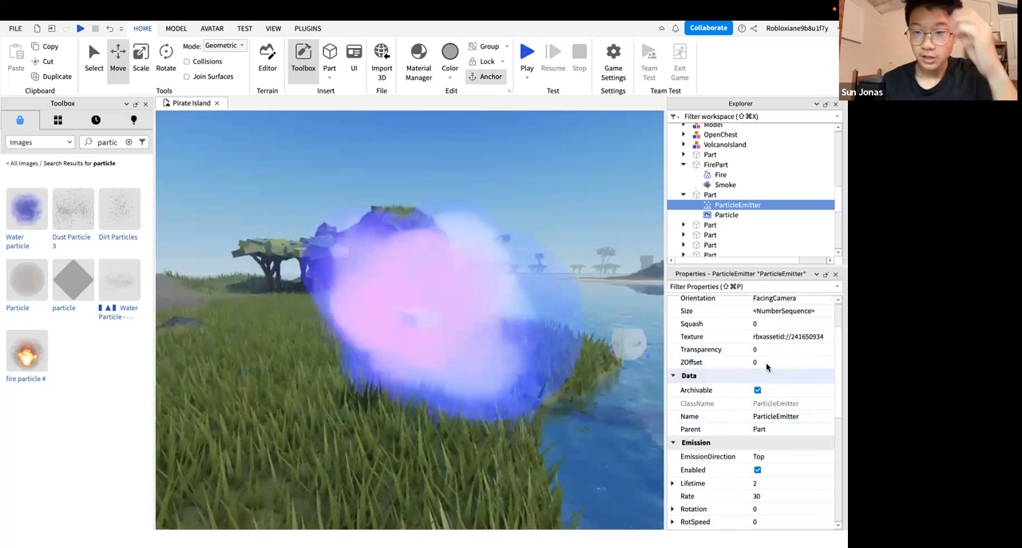
click(768, 363)
text(1)
key(Return)
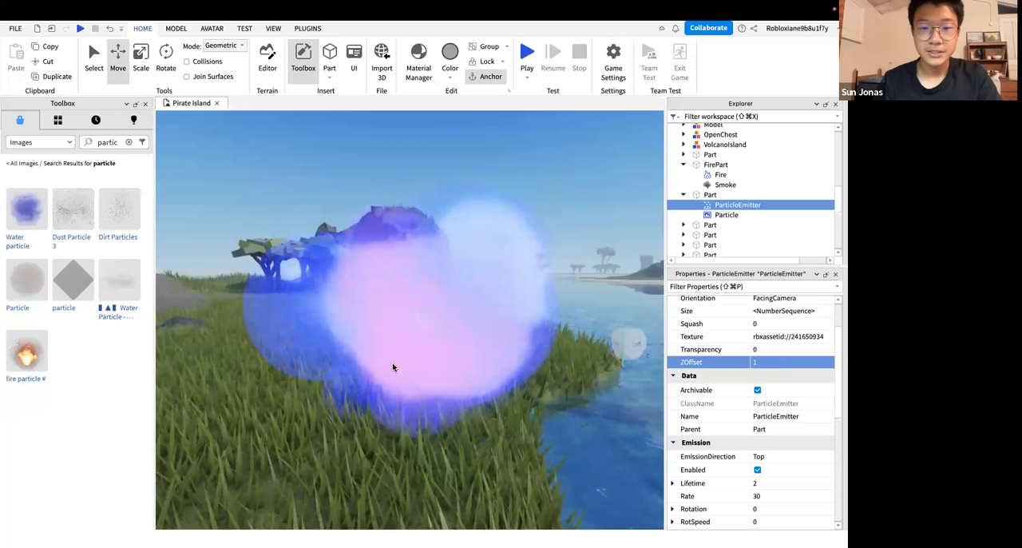
right_drag(392, 365, 413, 362)
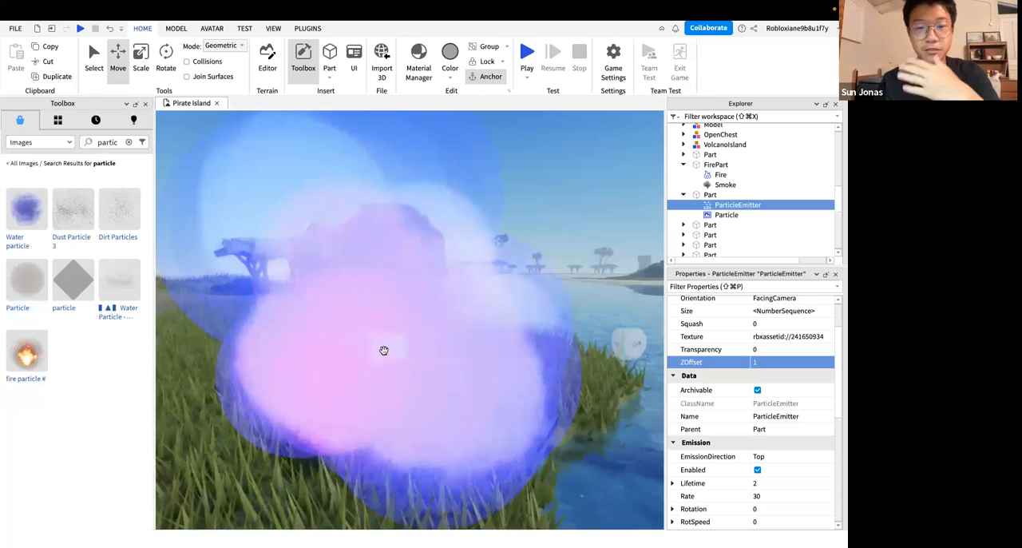
Check the part's properties, reselect its ParticleEmitter and try ZOffset values of -1 and 0
click(384, 349)
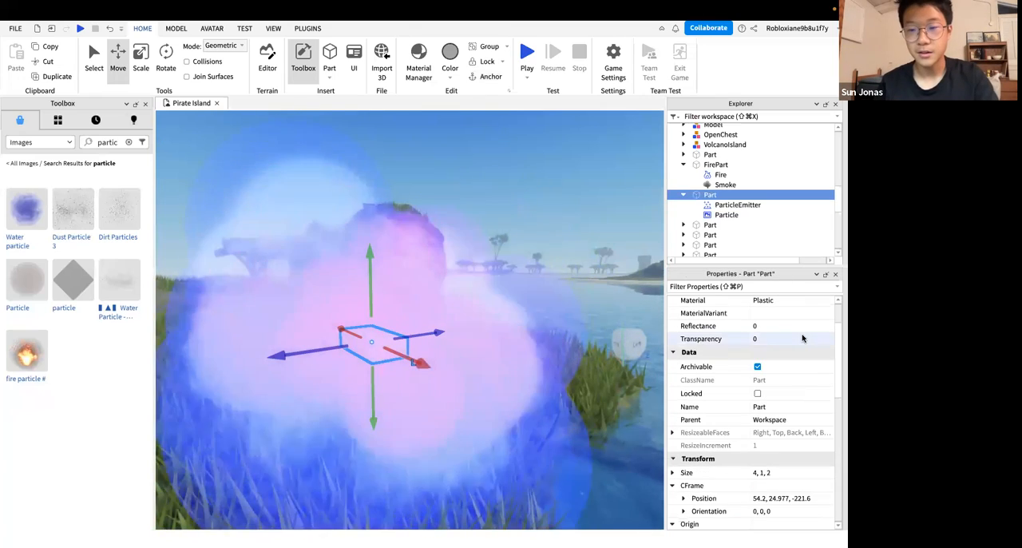
scroll(772, 459, up, 2)
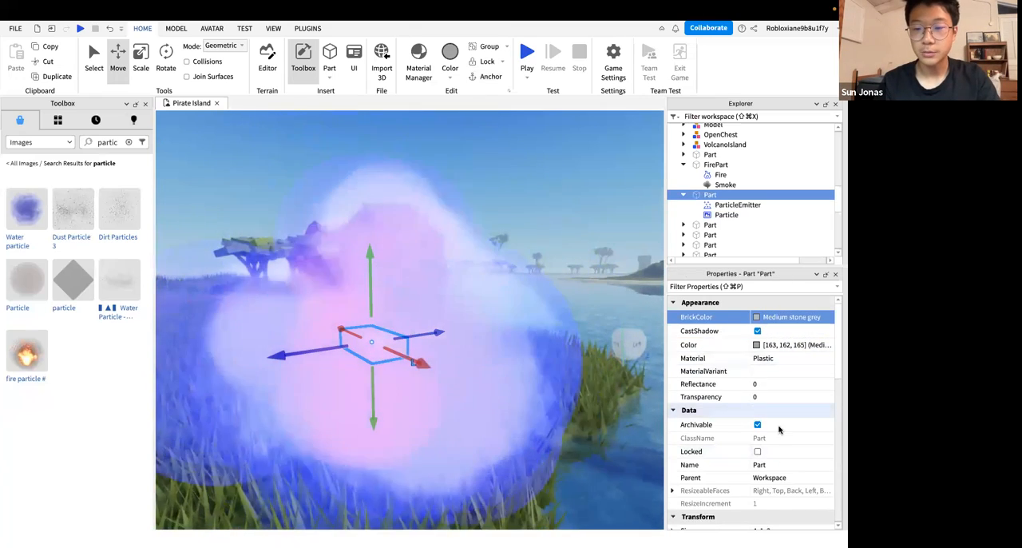
scroll(779, 430, down, 3)
click(743, 205)
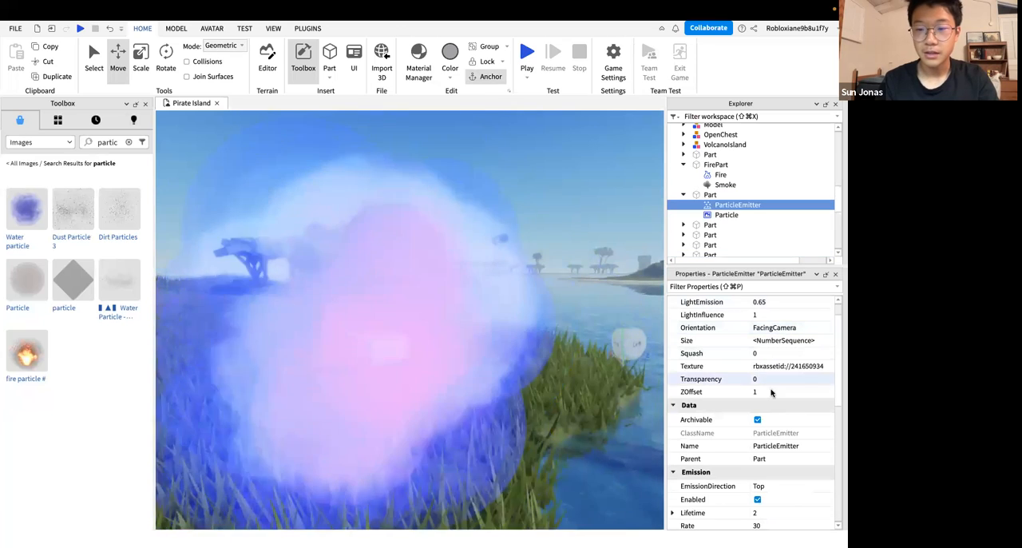
click(771, 393)
text(-1)
key(Return)
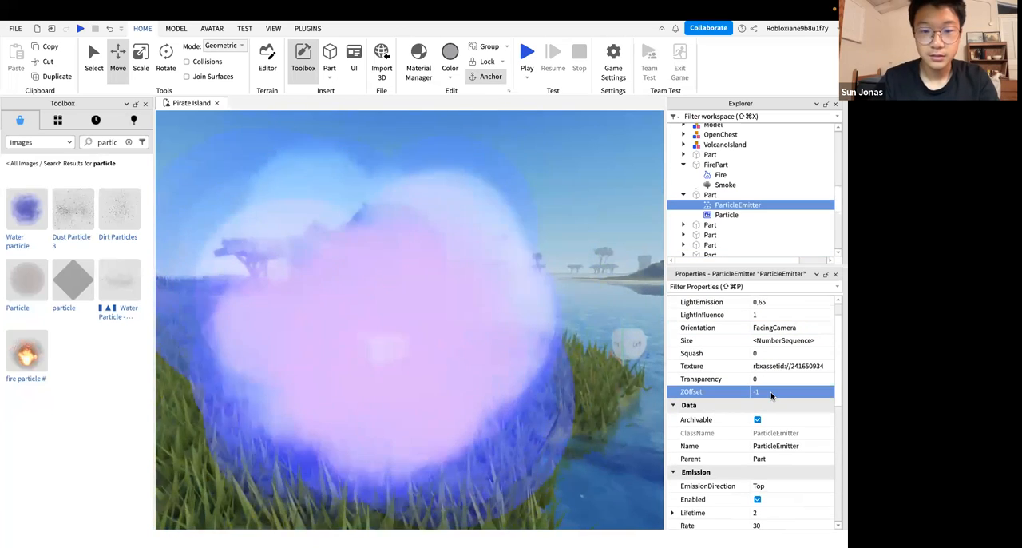
text(1)
key(Return)
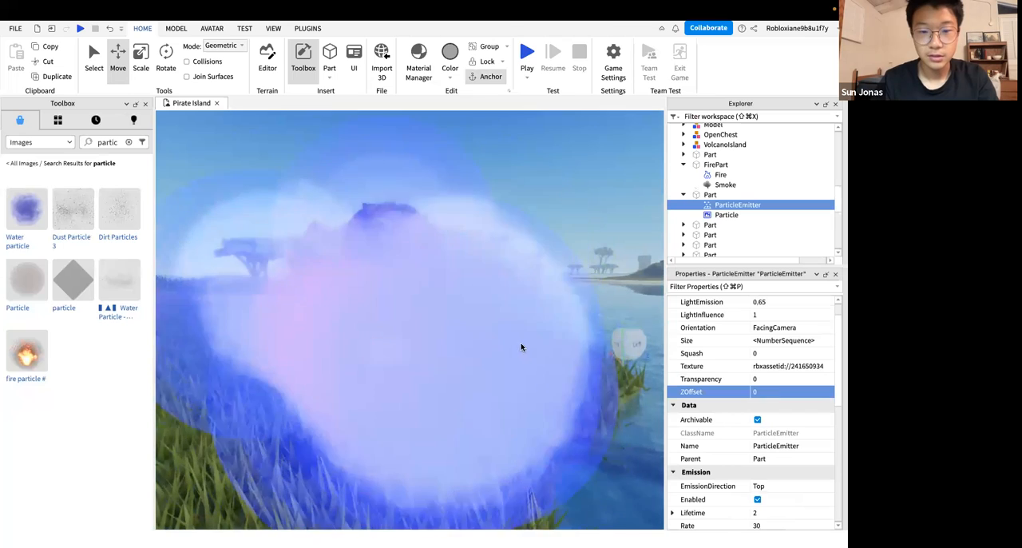
Try ZOffset values of -3 and -10 on the ParticleEmitter and view the effect from near and far
click(769, 392)
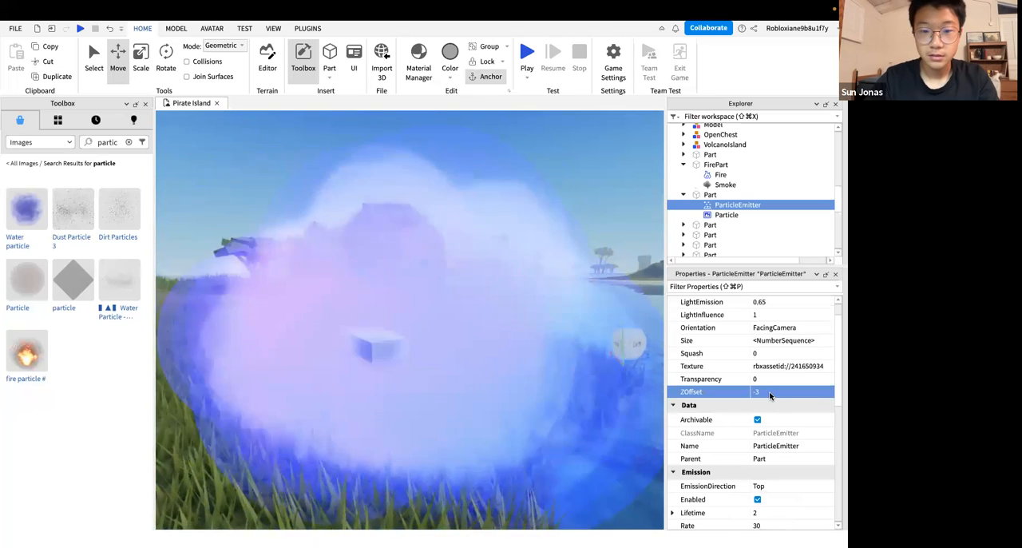
text(-10)
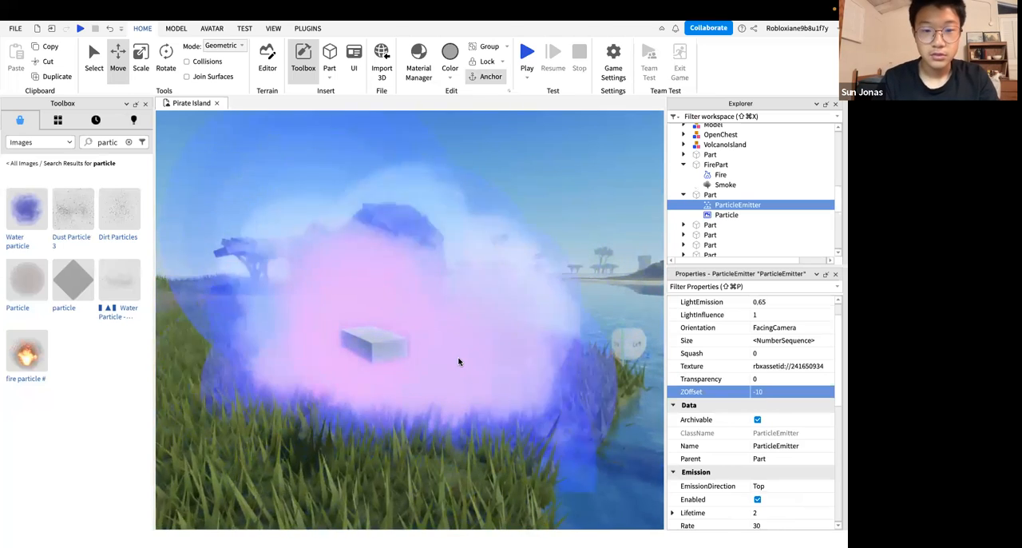
key(Return)
scroll(458, 359, down, 5)
scroll(457, 360, up, 8)
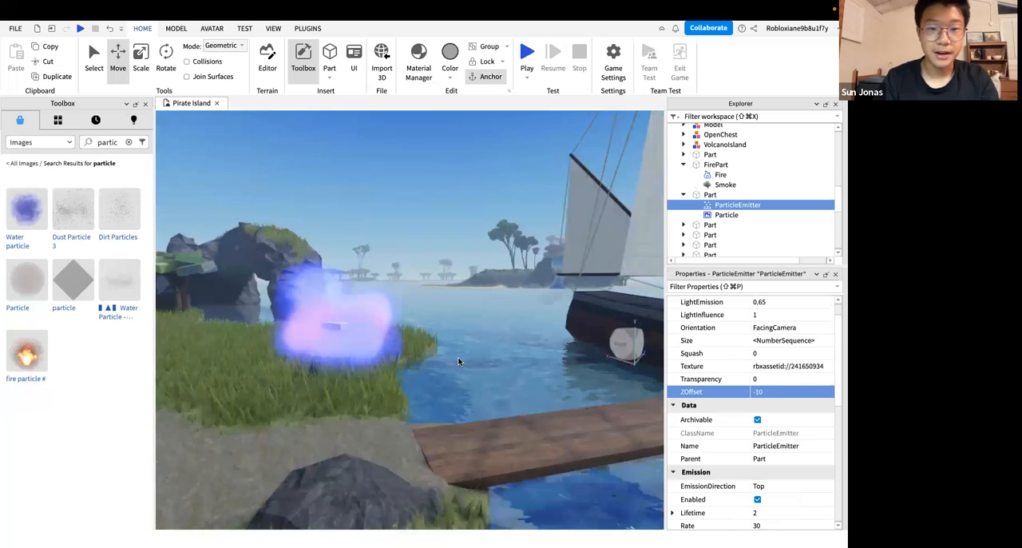
right_drag(622, 370, 588, 369)
key(w)
key(s)
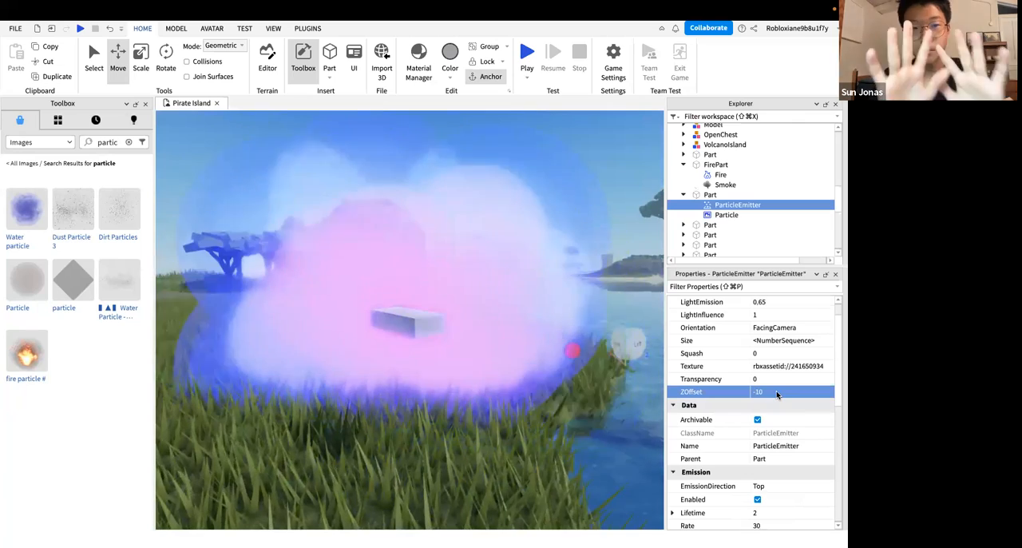
Try a ZOffset of -20 on the ParticleEmitter and view the part and its particles from several sides
text(-20)
key(Return)
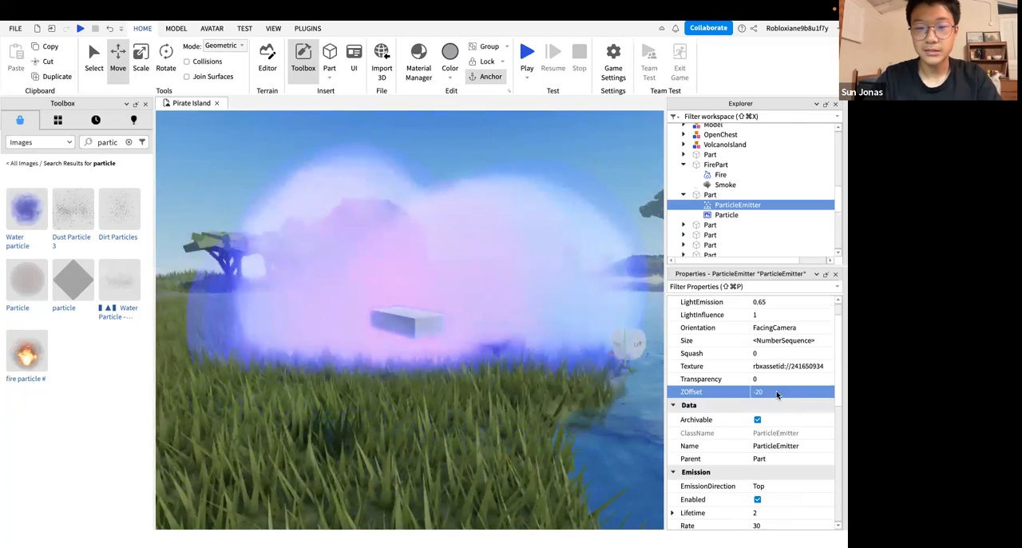
key(s)
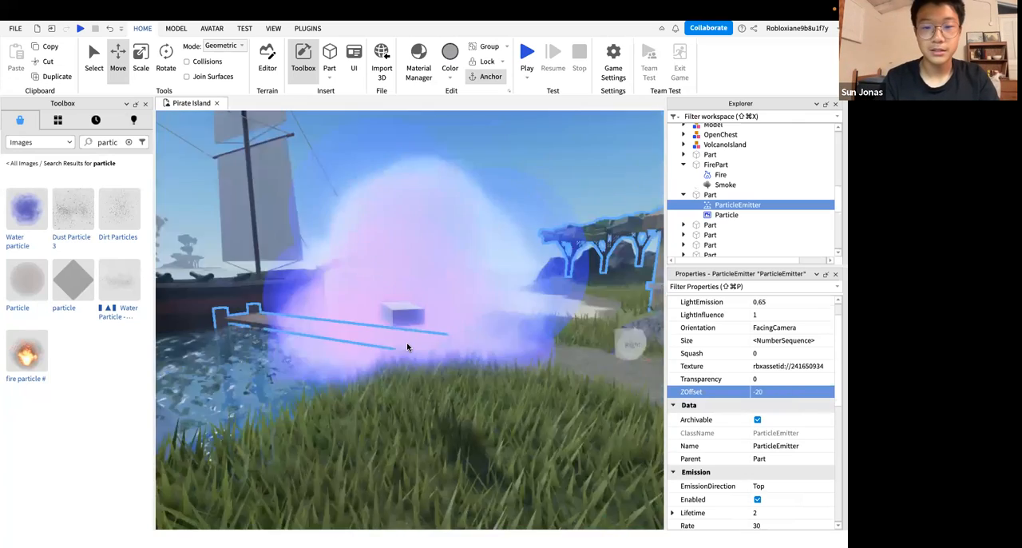
key(s)
key(d)
key(w)
right_drag(407, 345, 407, 343)
key(d)
key(w)
key(s)
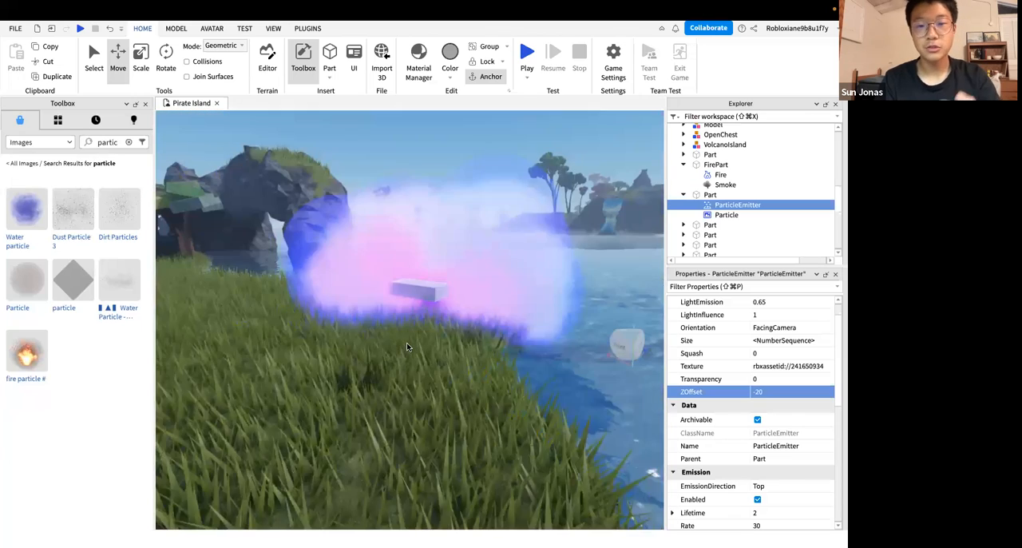
Set the ParticleEmitter's ZOffset to 20 and view the particles in front of the part from all around
click(773, 394)
text(2)
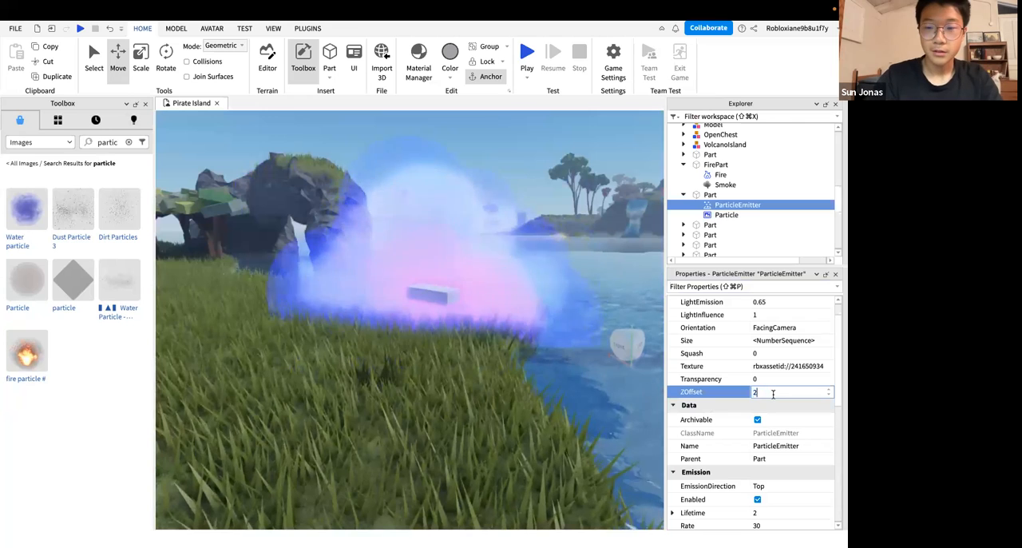
text(0)
key(Return)
key(a)
right_drag(512, 353, 512, 315)
key(s)
key(a)
key(w)
key(d)
key(s)
key(s)
key(w)
key(w)
right_drag(372, 281, 374, 282)
key(s)
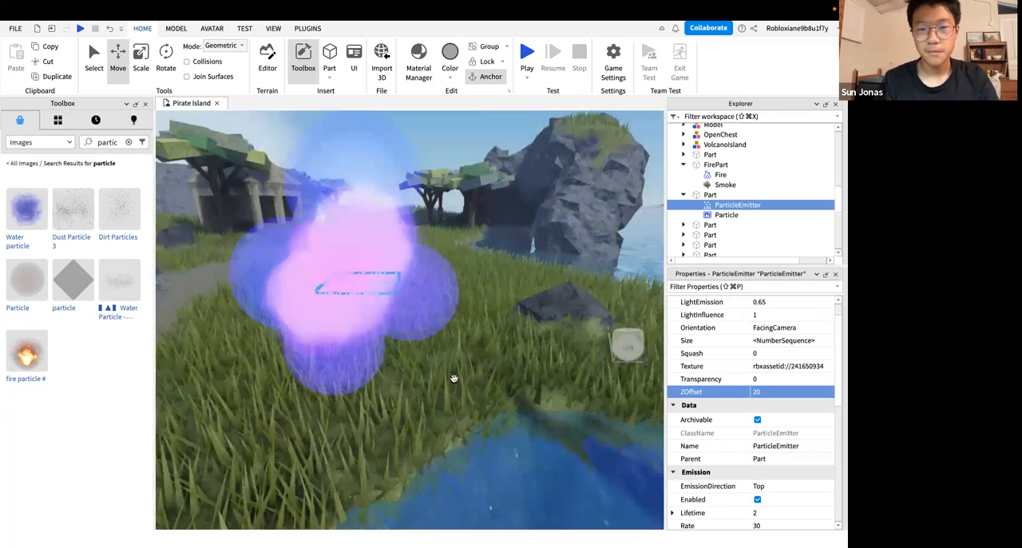
key(ctrl+Right)
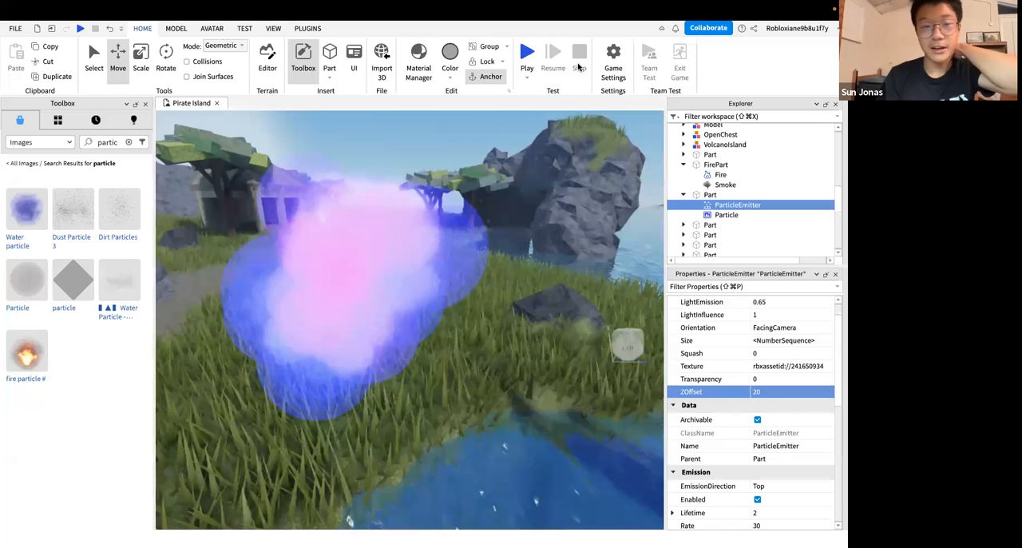
key(ctrl+Left)
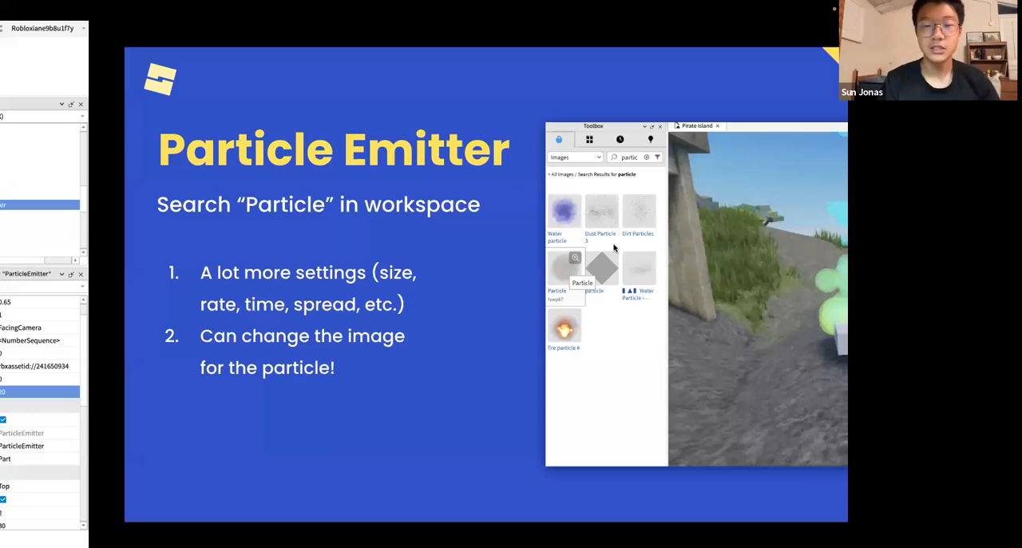
key(Right)
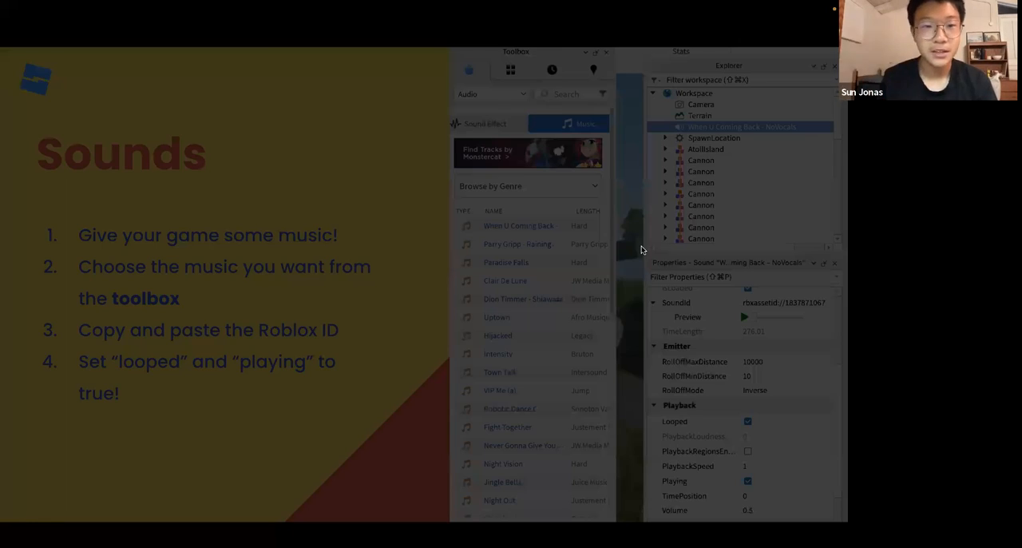
key(Right)
key(Left)
key(Left)
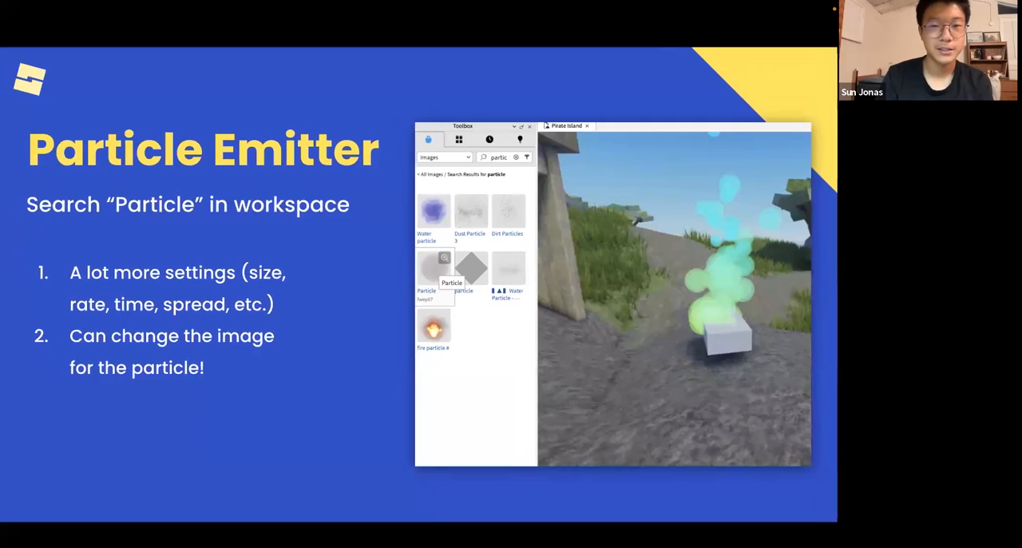
key(ctrl+Left)
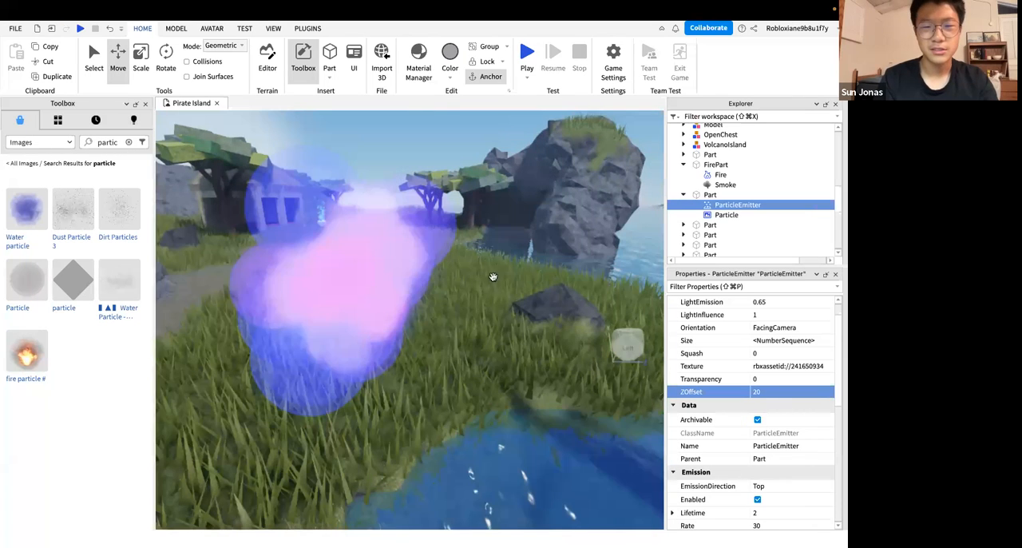
View the finished particle effect on the grass from different distances and angles
mouse_move(493, 276)
right_down()
mouse_move(434, 290)
mouse_move(472, 324)
mouse_move(424, 294)
mouse_move(432, 312)
mouse_move(354, 315)
right_up()
key(w)
scroll(439, 353, up, 2)
scroll(439, 356, down, 2)
right_drag(439, 356, 439, 356)
scroll(439, 356, down, 2)
scroll(439, 357, up, 3)
scroll(439, 356, down, 4)
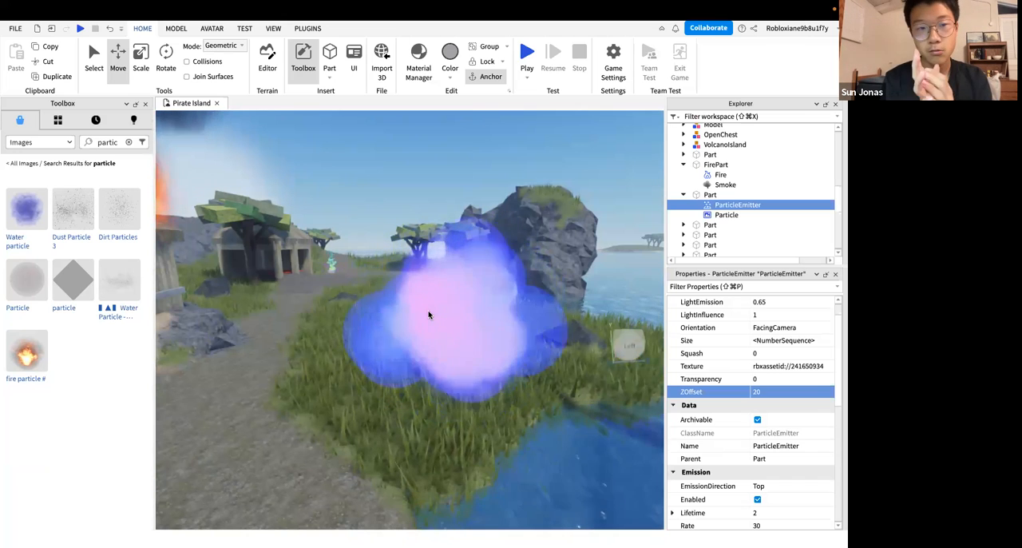
Switch to the lesson slideshow and go past the Sounds slide to the Homework slide
right_drag(437, 323, 411, 340)
right_drag(479, 373, 479, 372)
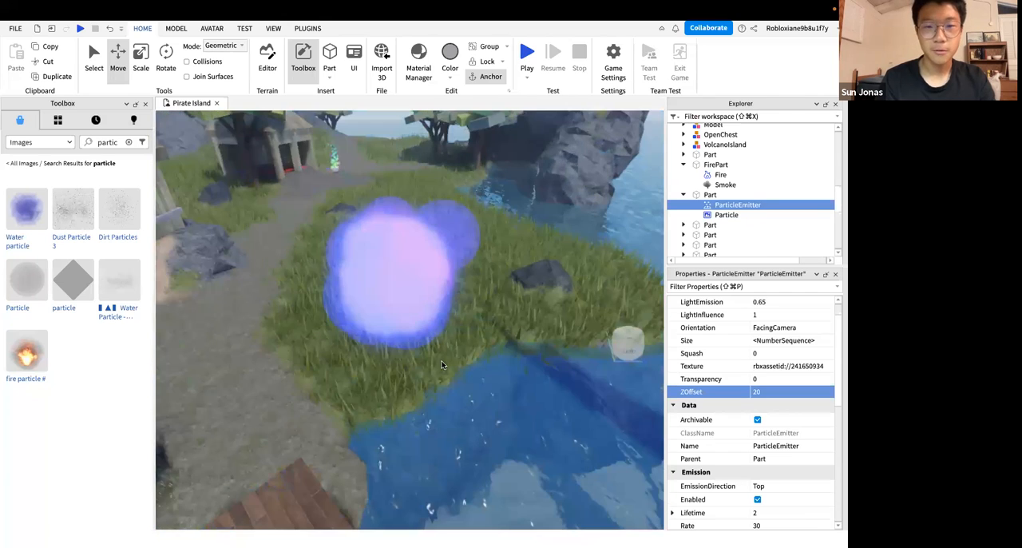
key(ctrl+Left)
key(ctrl+Left)
key(Right)
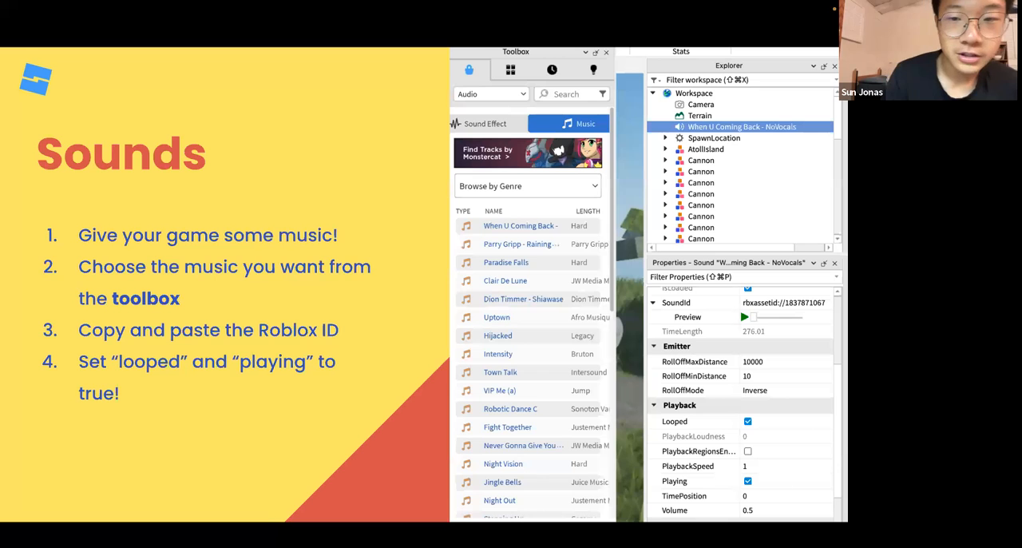
key(Right)
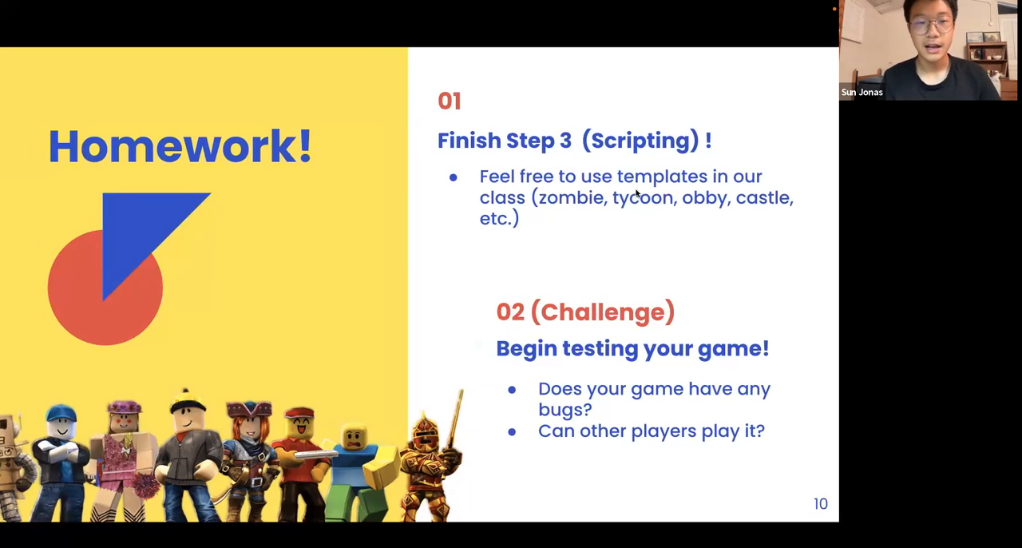
Return to Roblox Studio and view the burning hut and the particle effect on the grass from several distances and angles
key(ctrl+Left)
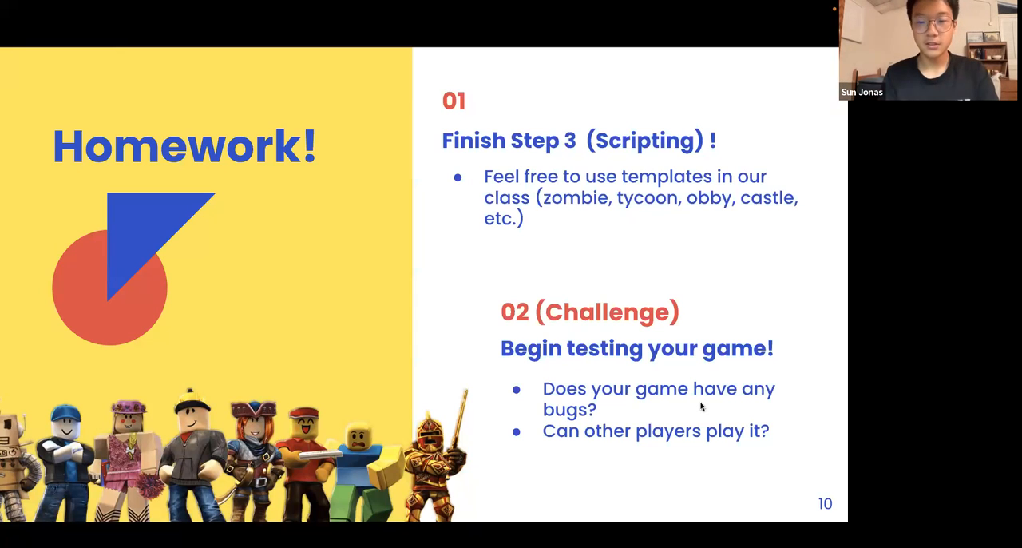
key(ctrl+Left)
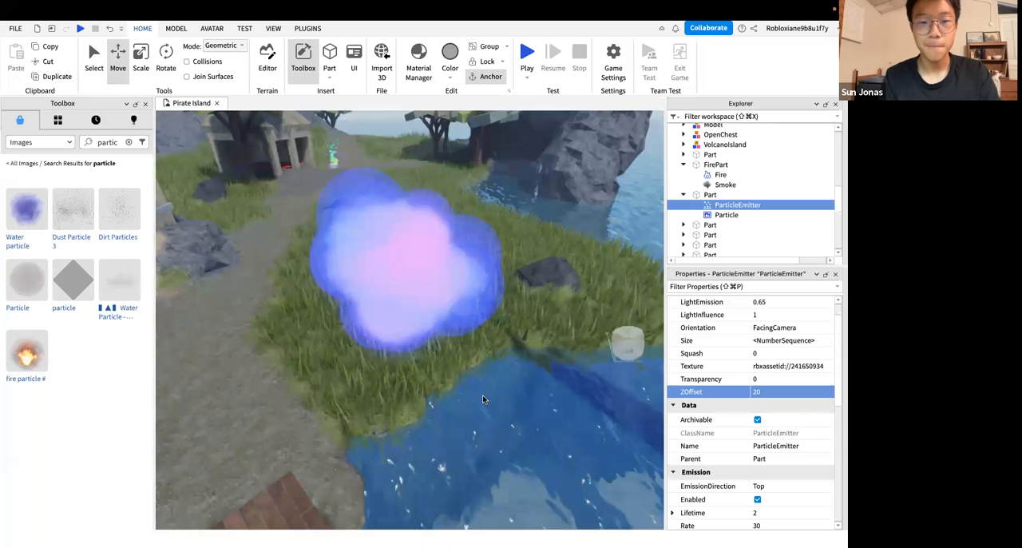
right_drag(483, 400, 483, 399)
key(s)
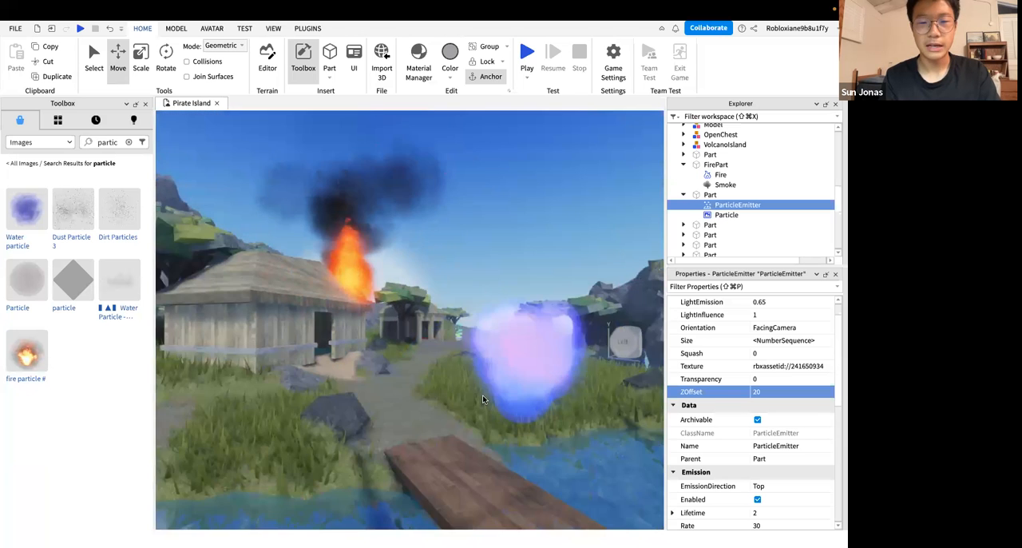
key(d)
key(w)
key(a)
key(s)
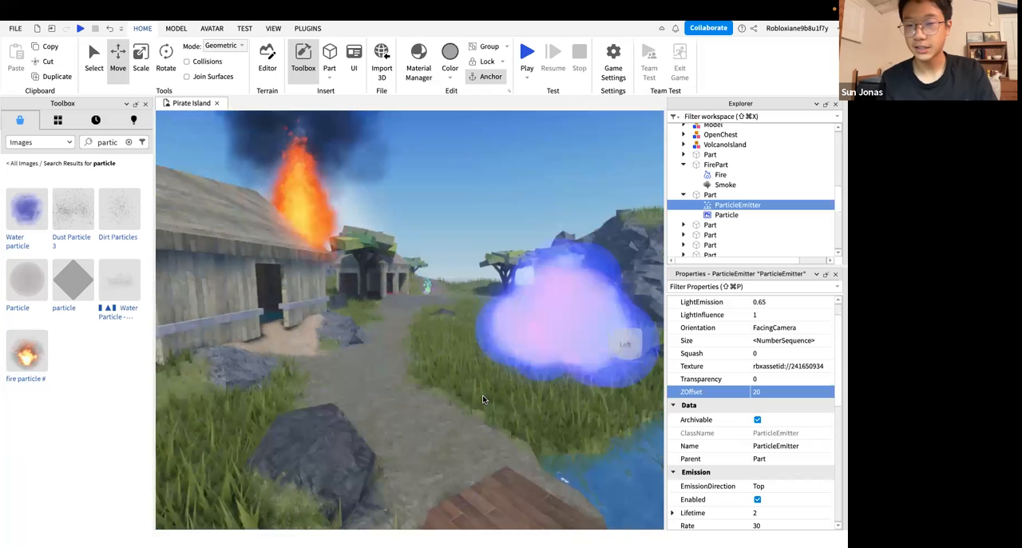
key(d)
right_drag(482, 399, 482, 395)
key(w)
key(s)
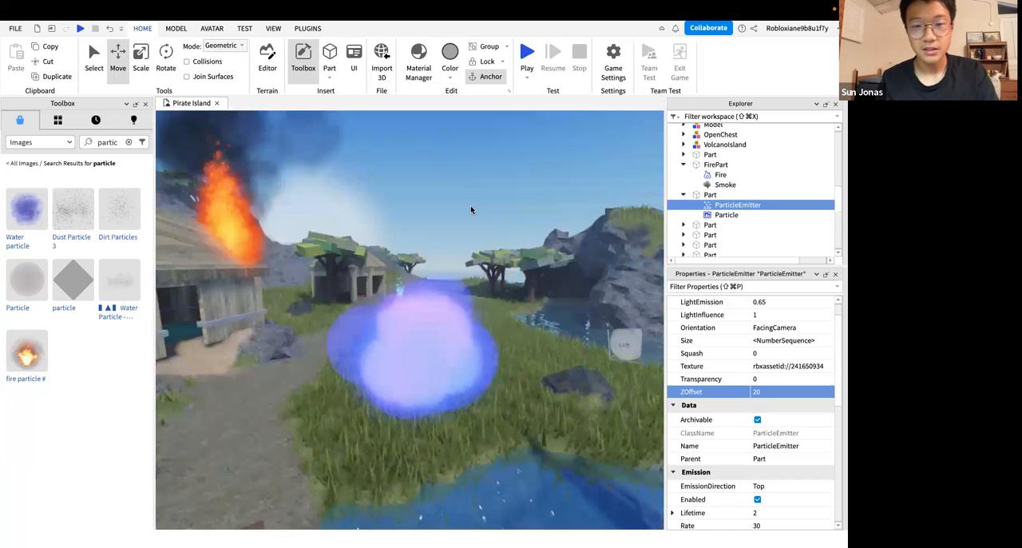